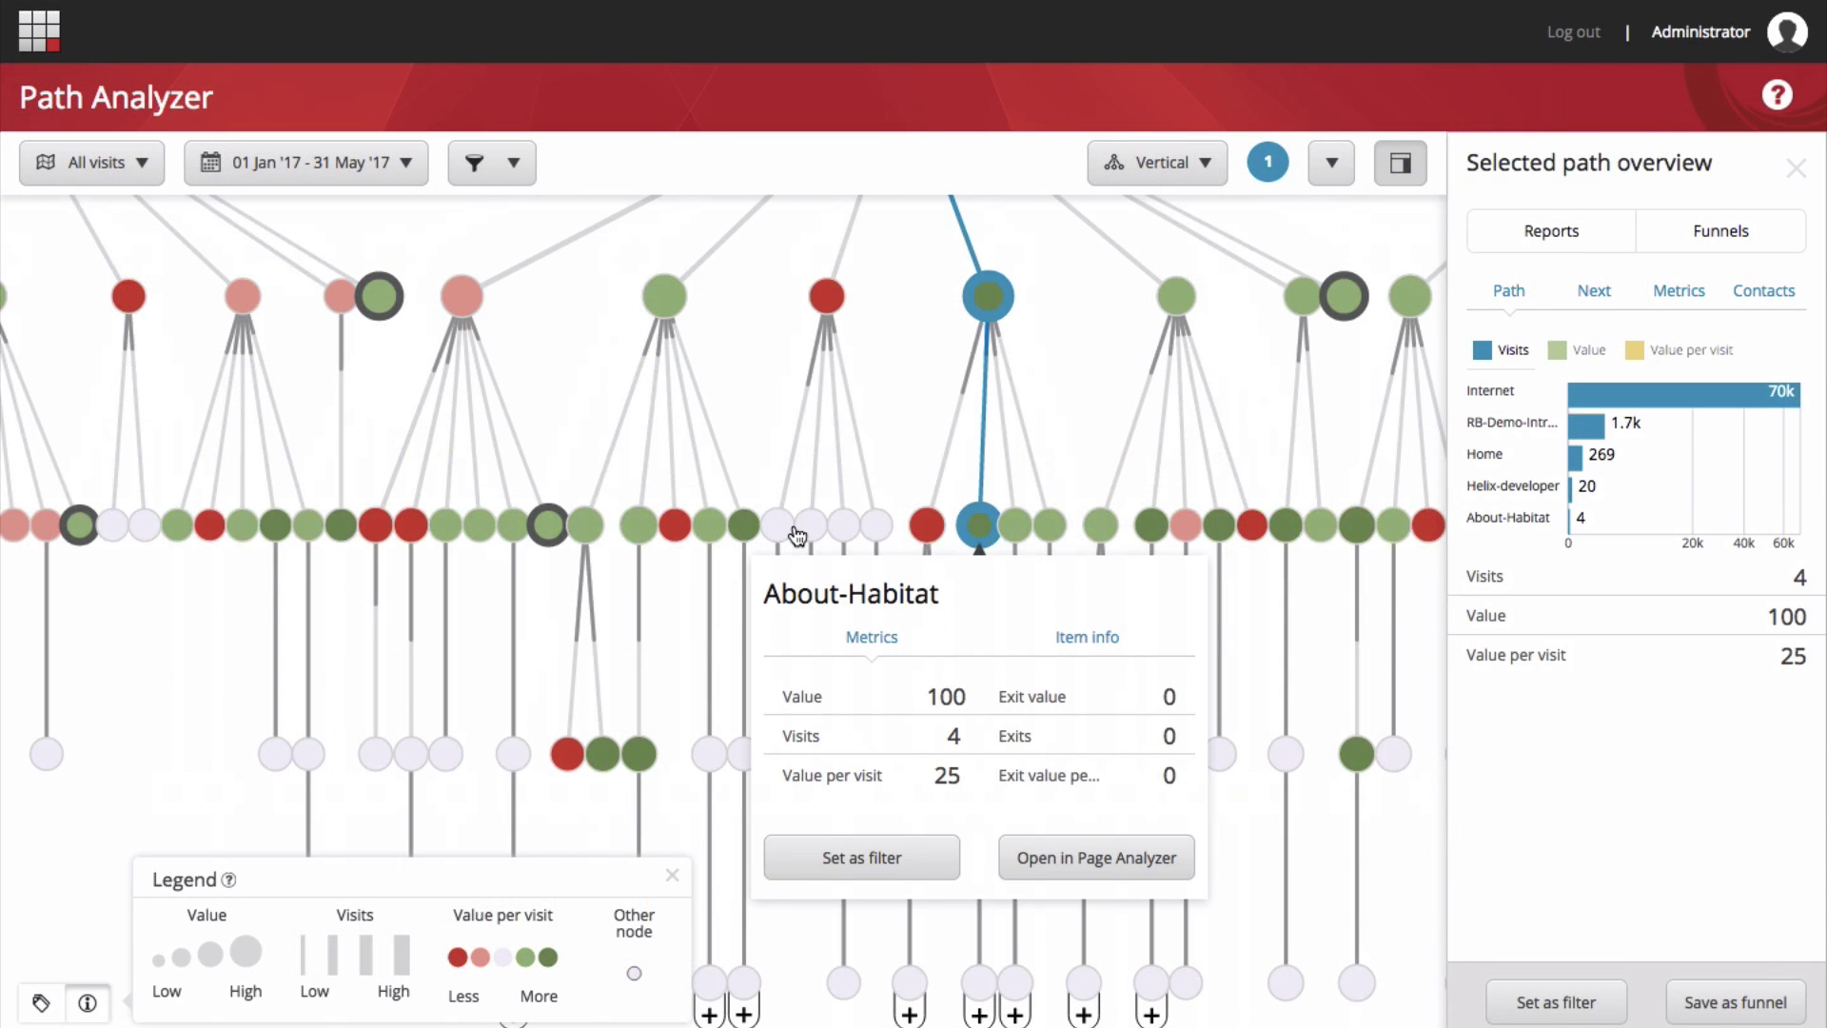
# Select the Home node, chart the path's pages by Value and Value per visit, then view Metrics.
pyautogui.scroll(-2, 801, 533)
pyautogui.click(801, 533)
pyautogui.scroll(-3, 801, 533)
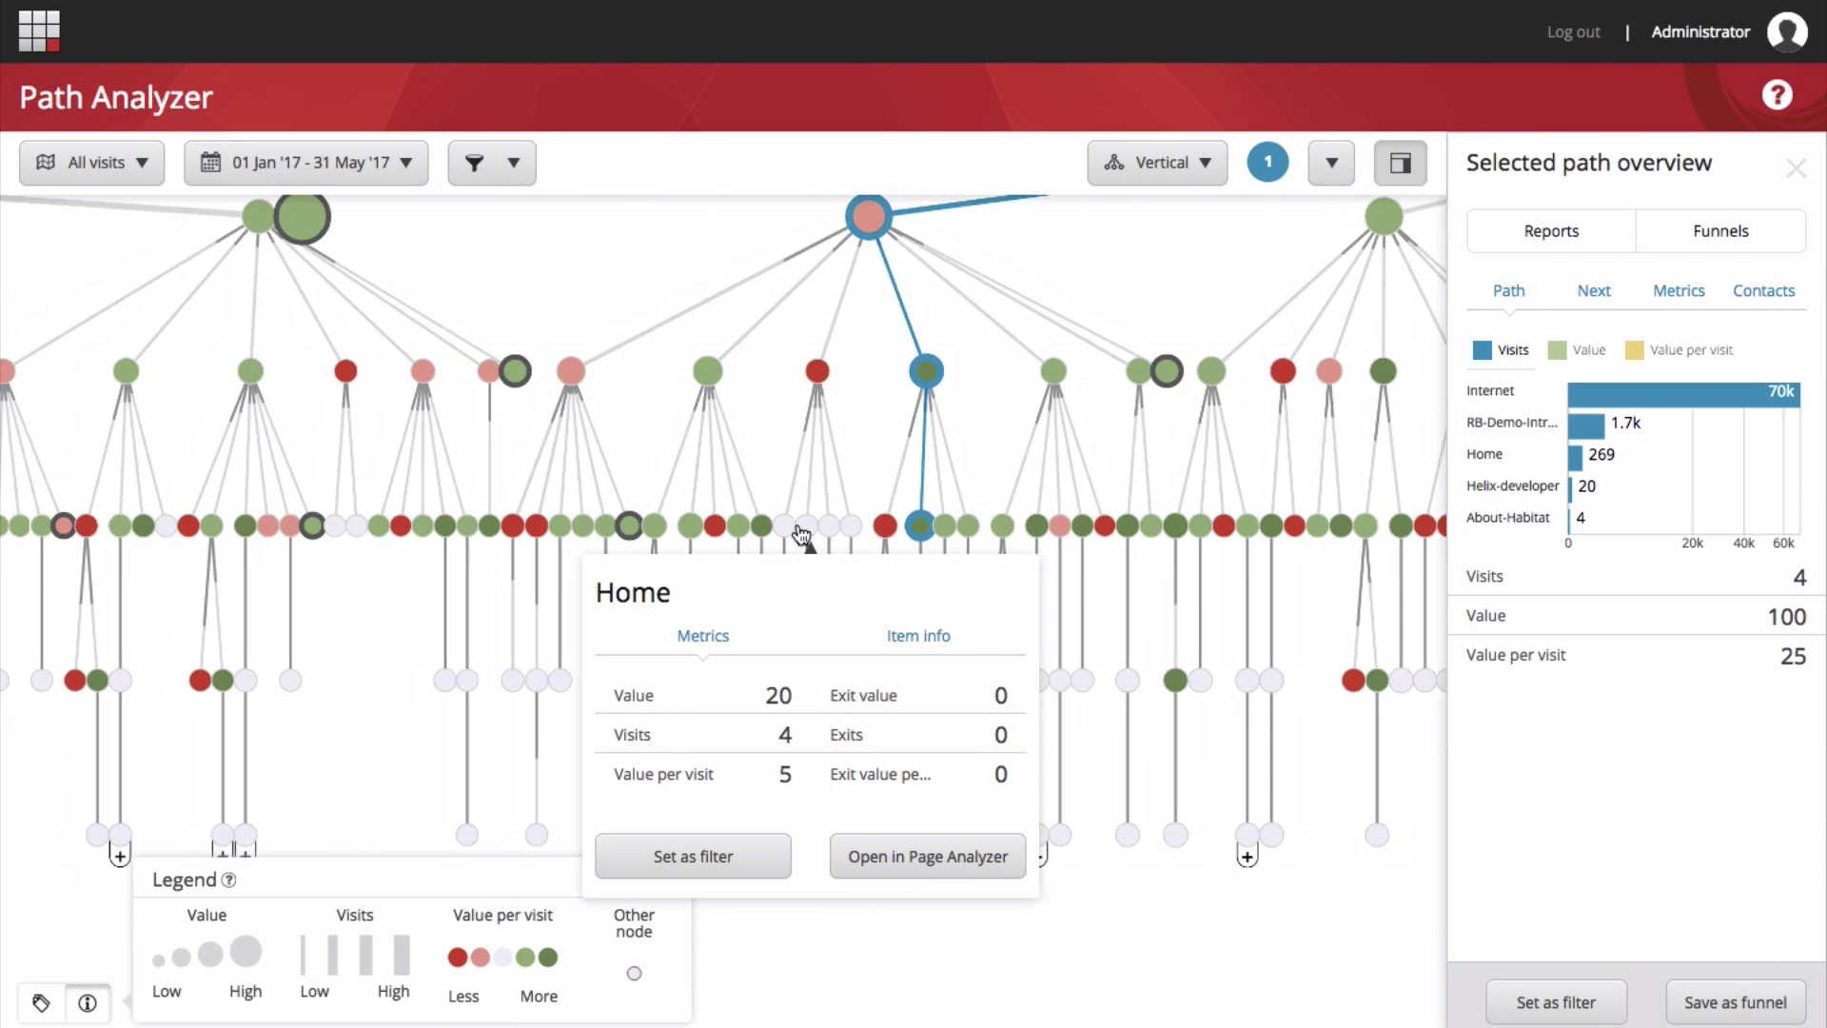
pyautogui.click(1579, 349)
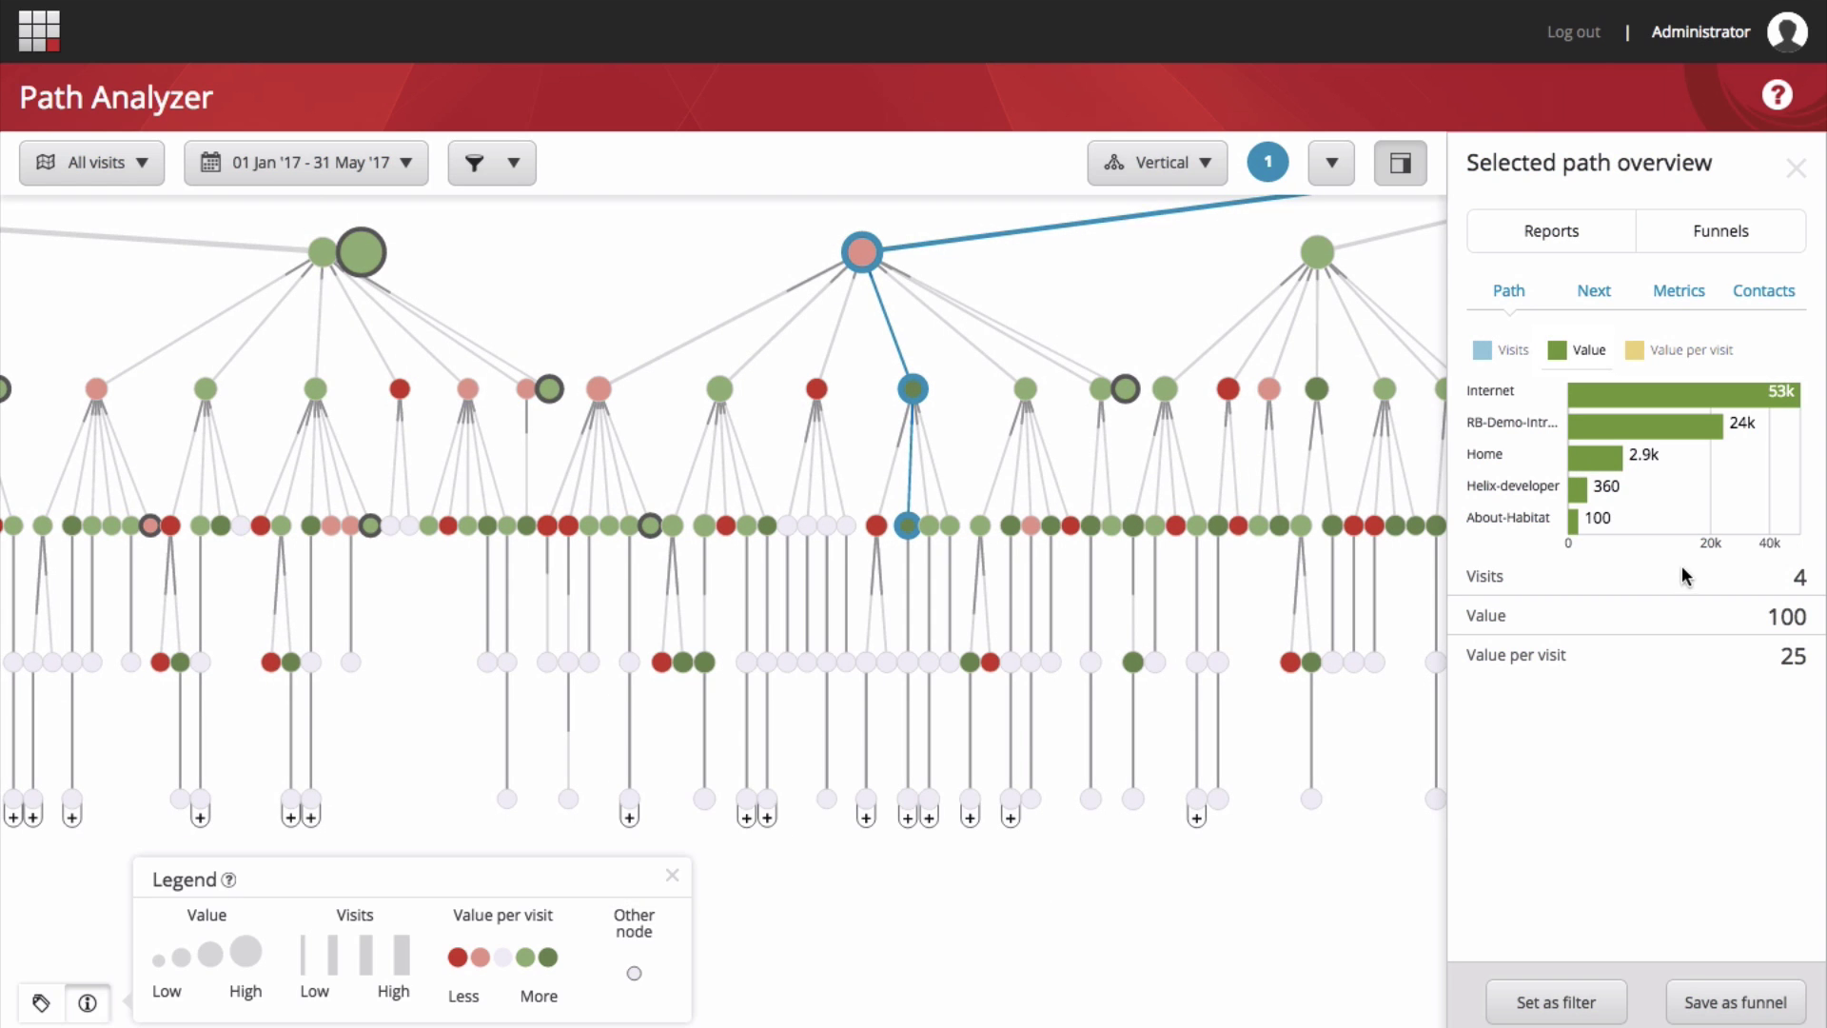
pyautogui.click(1679, 354)
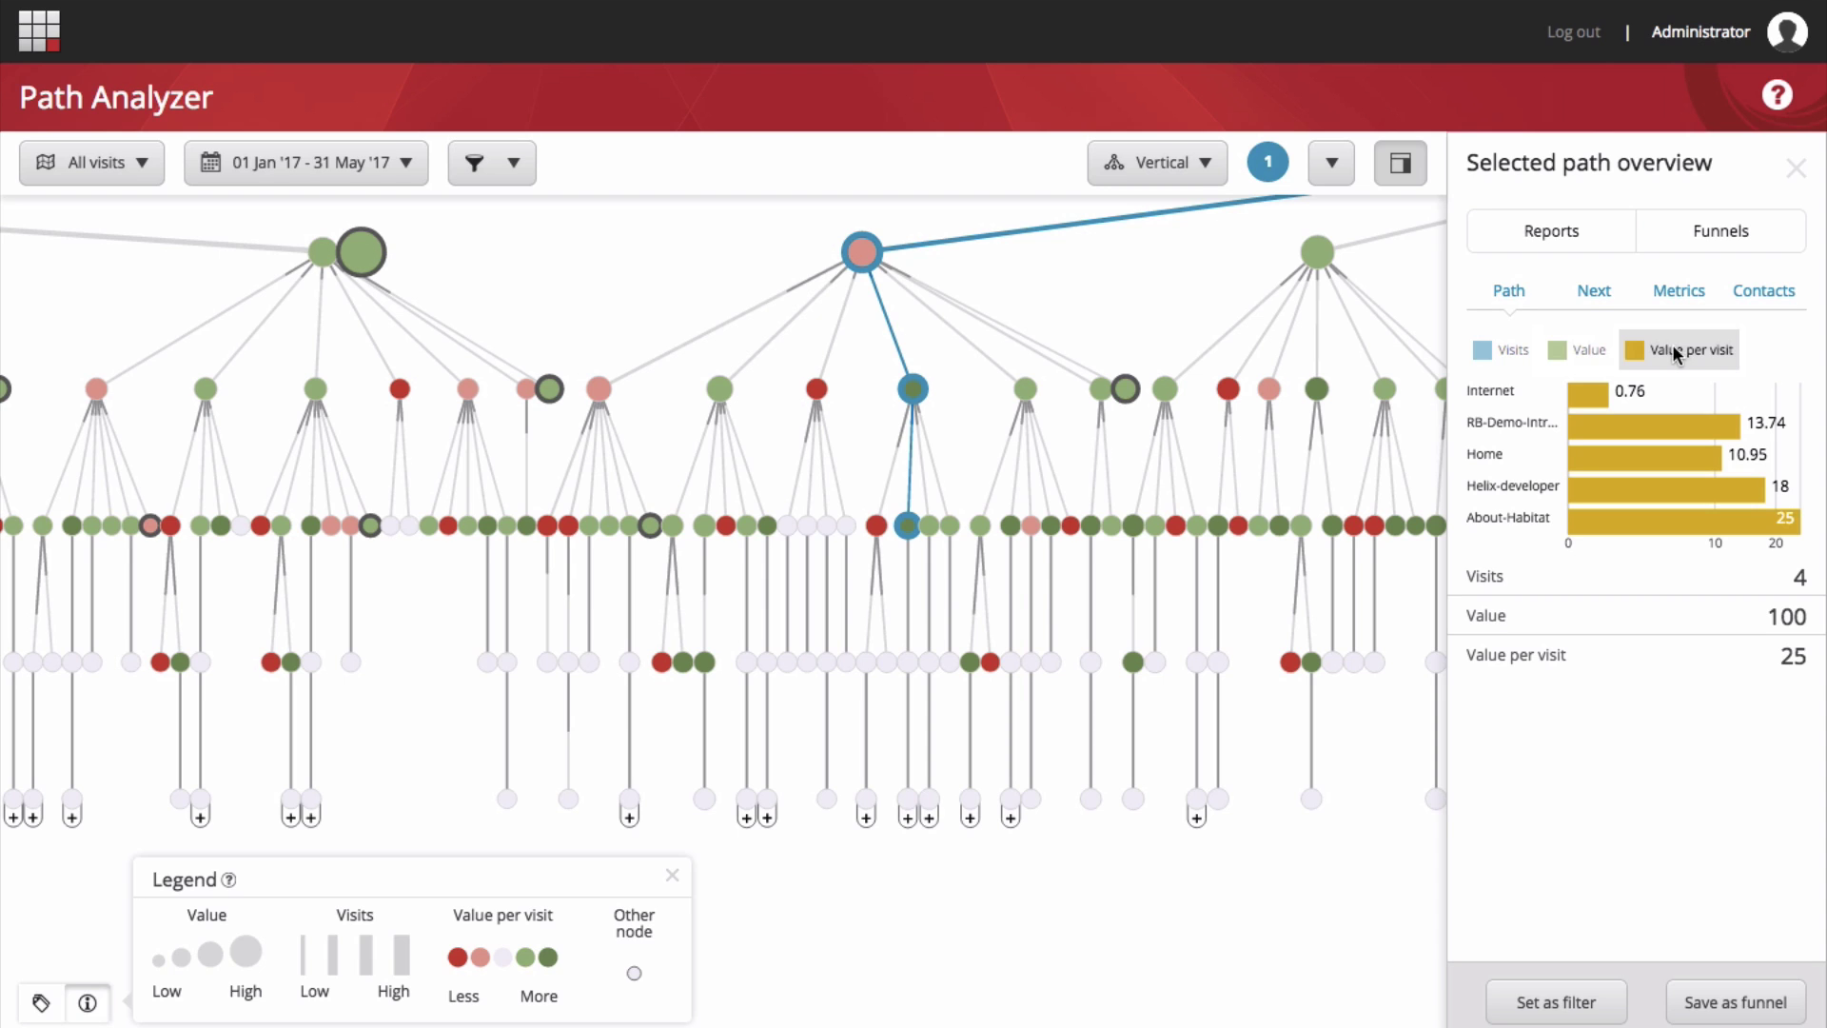
pyautogui.click(1663, 296)
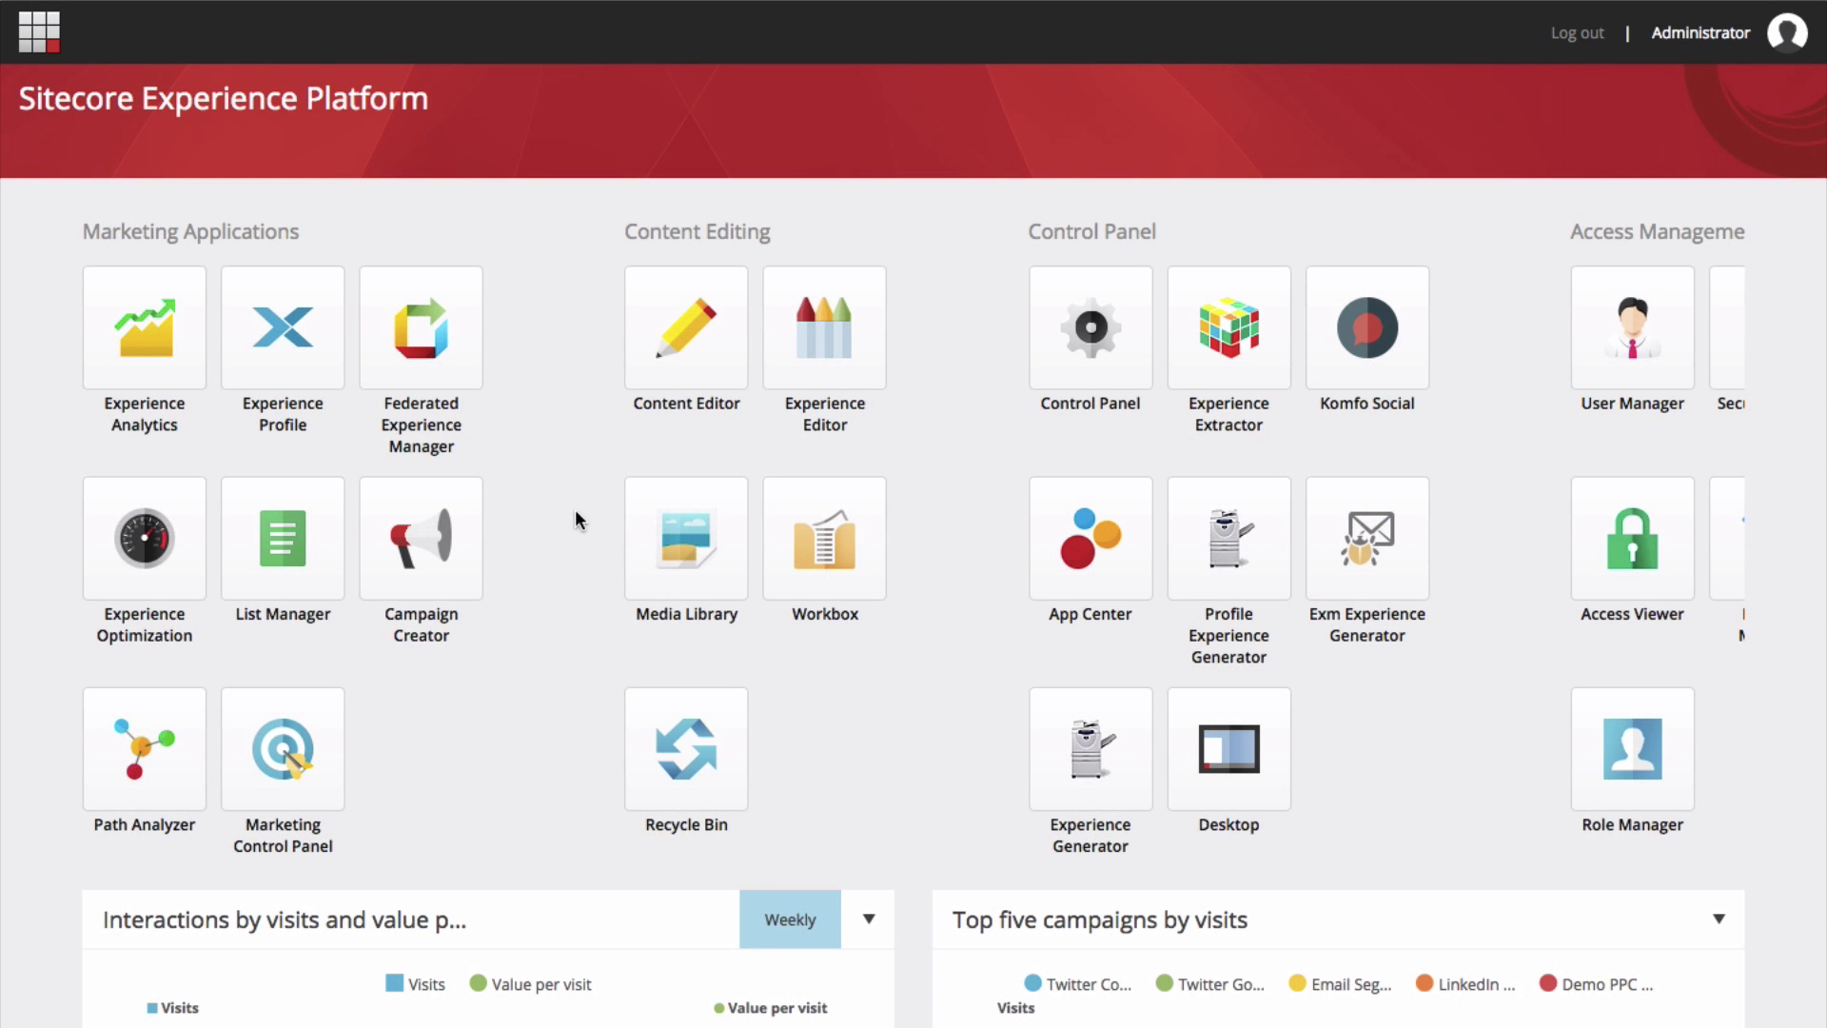
# Scroll the launchpad dashboard down to the interactions and top campaigns charts.
pyautogui.scroll(-3, 575, 510)
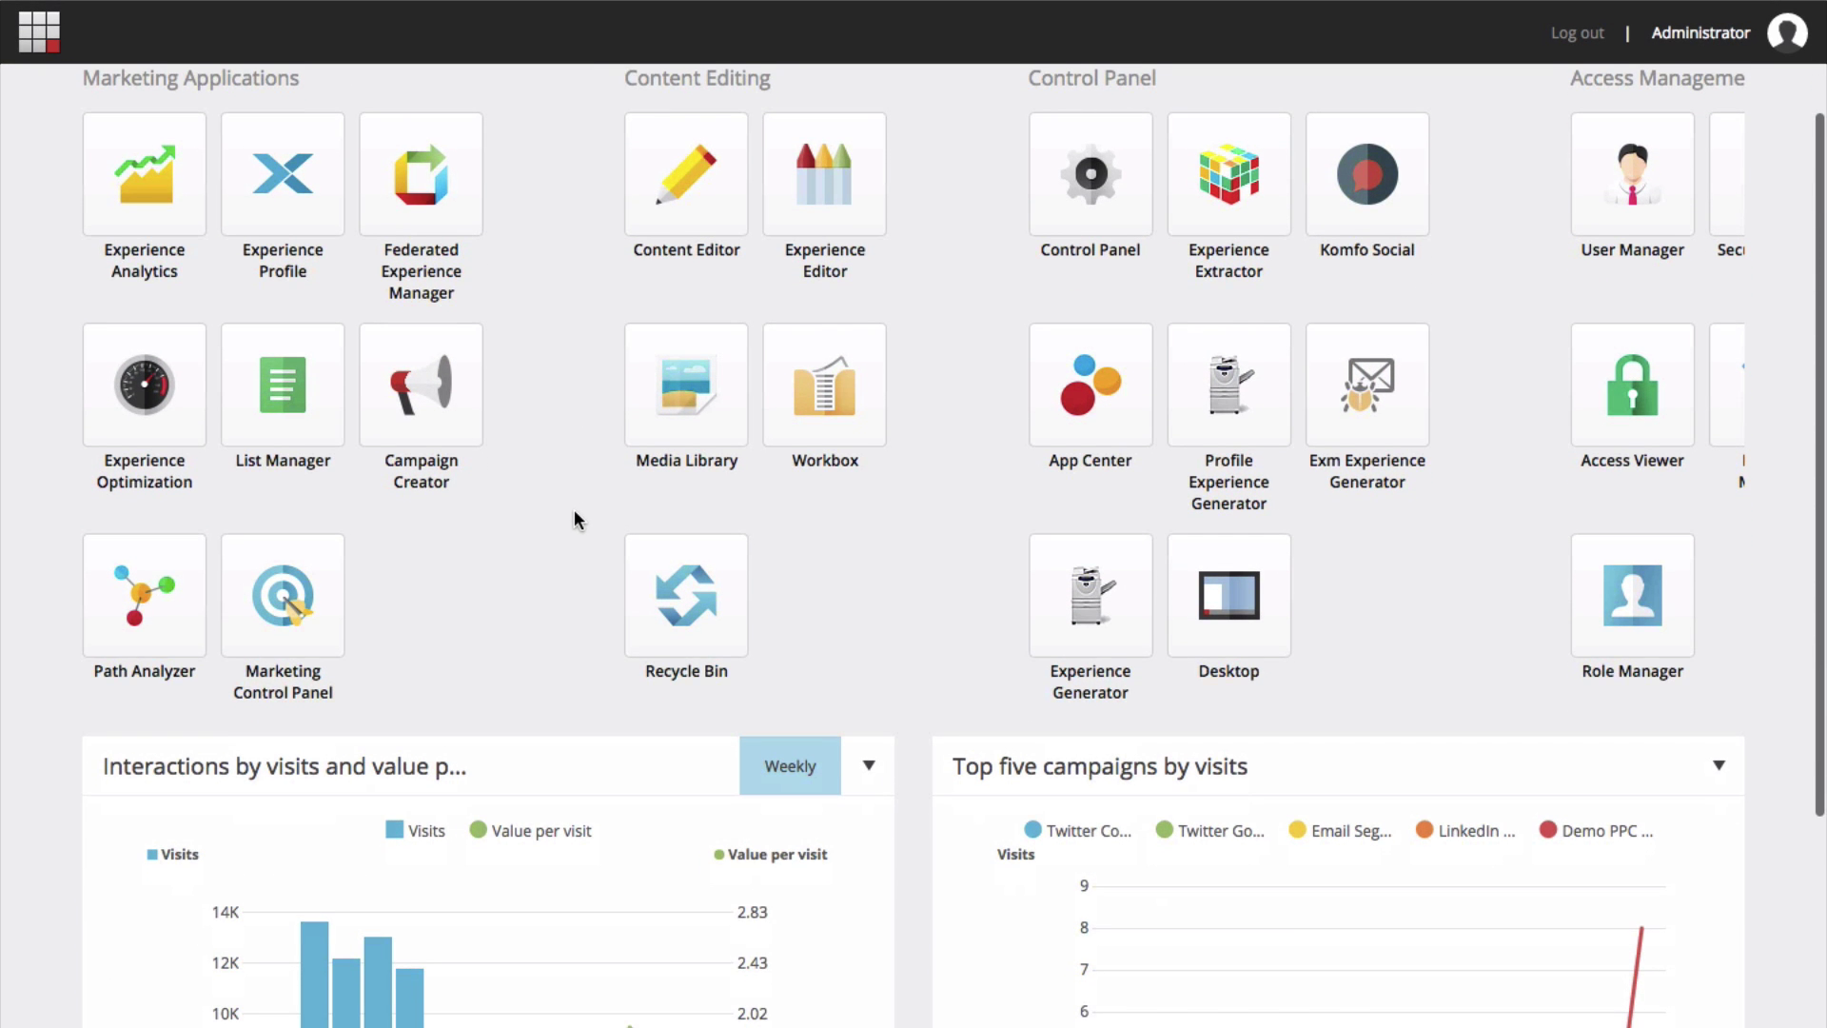
pyautogui.scroll(-4, 573, 520)
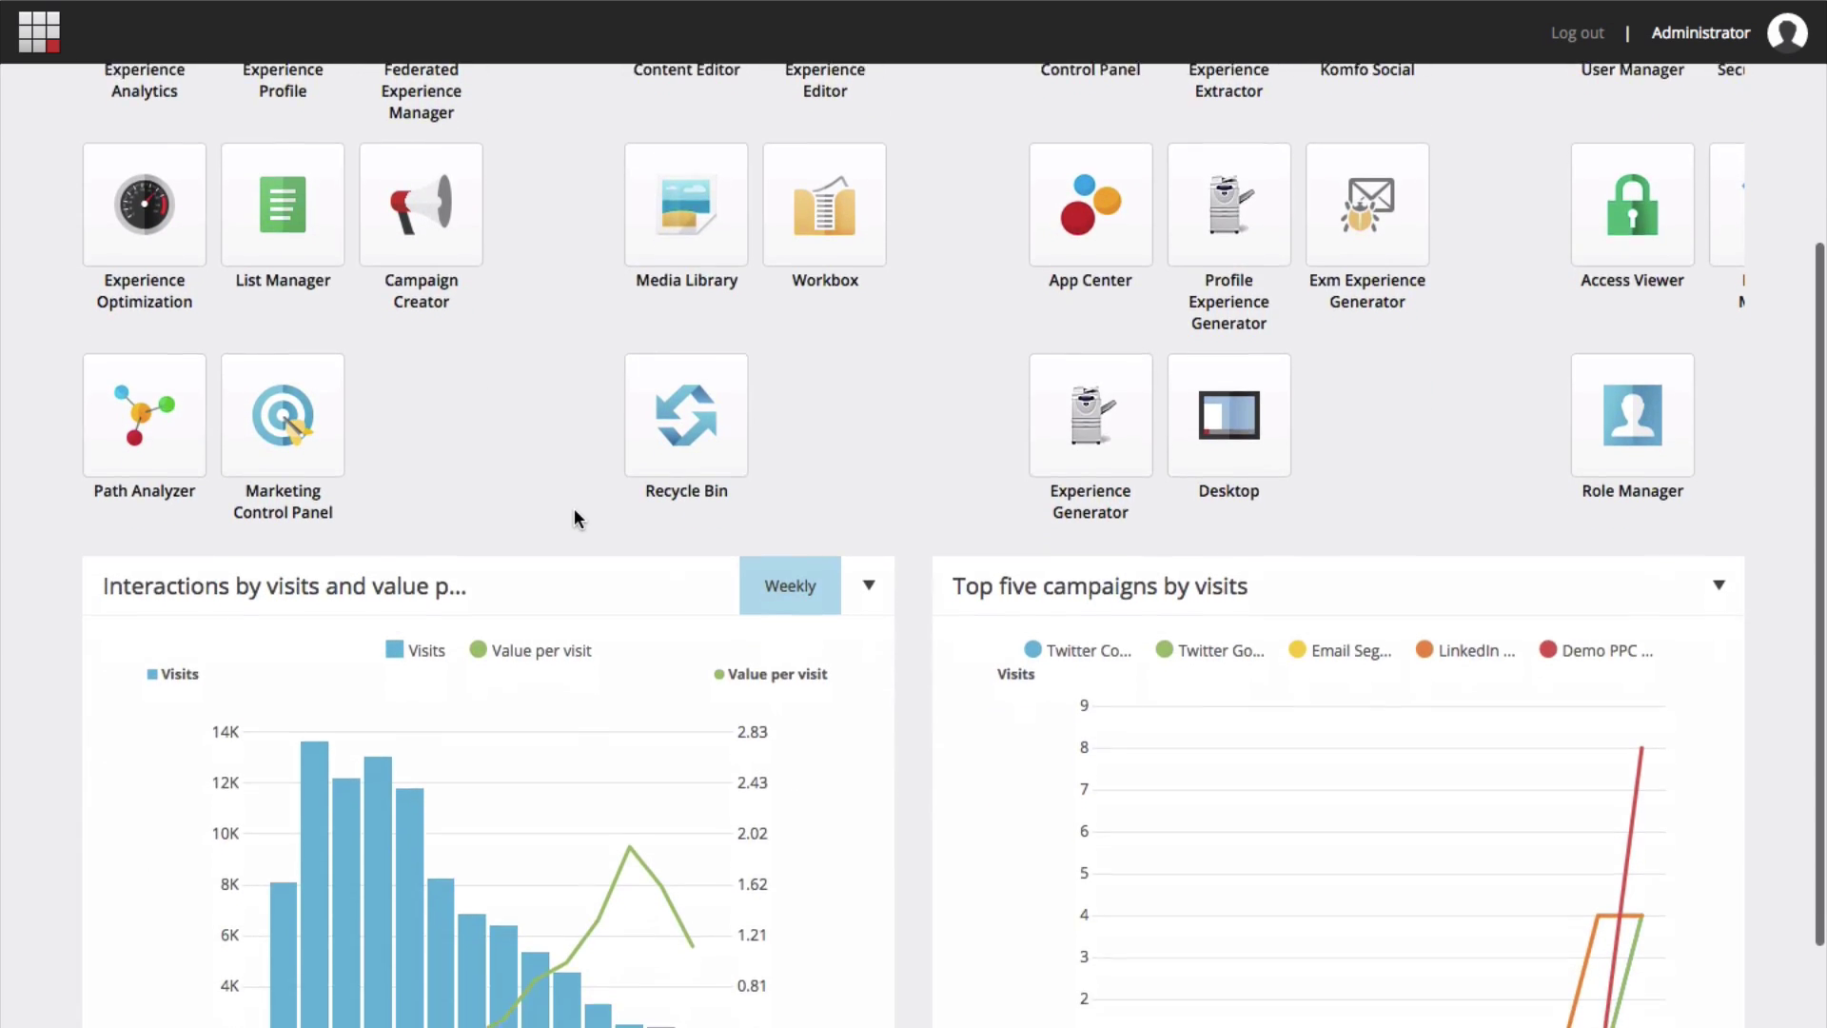
pyautogui.scroll(-2, 574, 517)
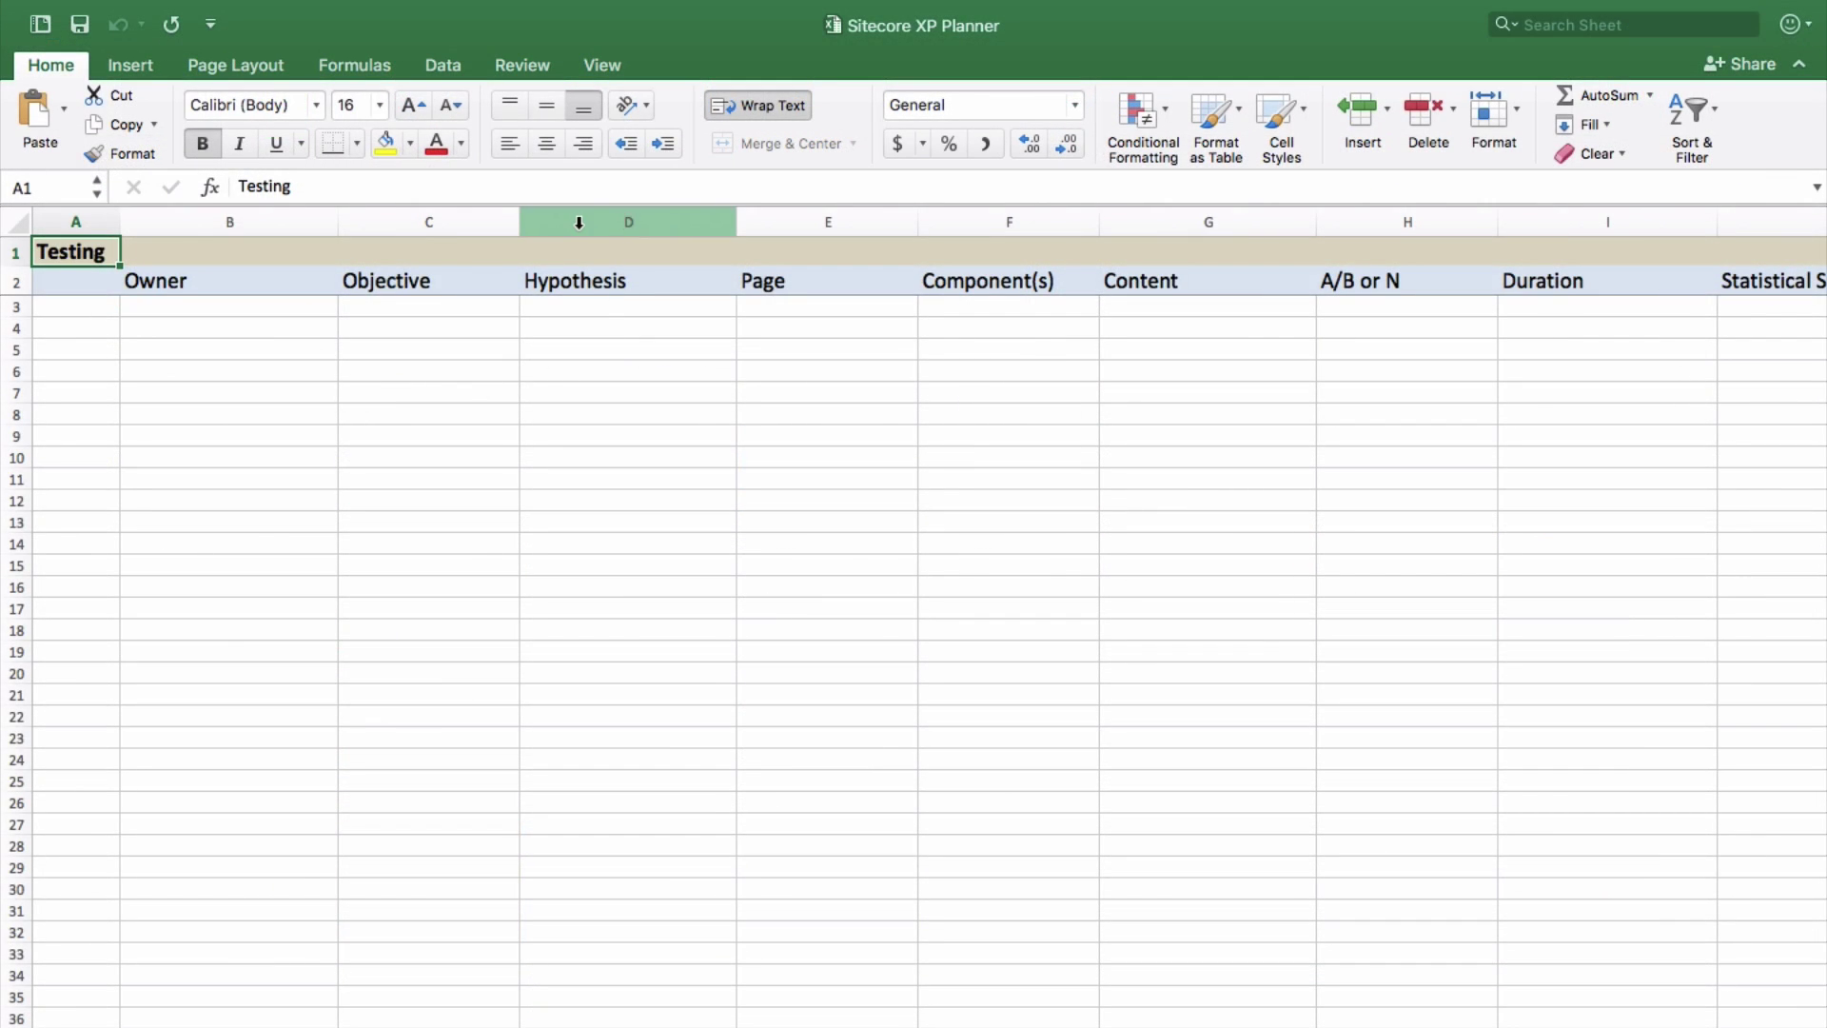
# Select the Hypothesis column D and scroll right through the columns to Winner and Notes.
pyautogui.click(578, 223)
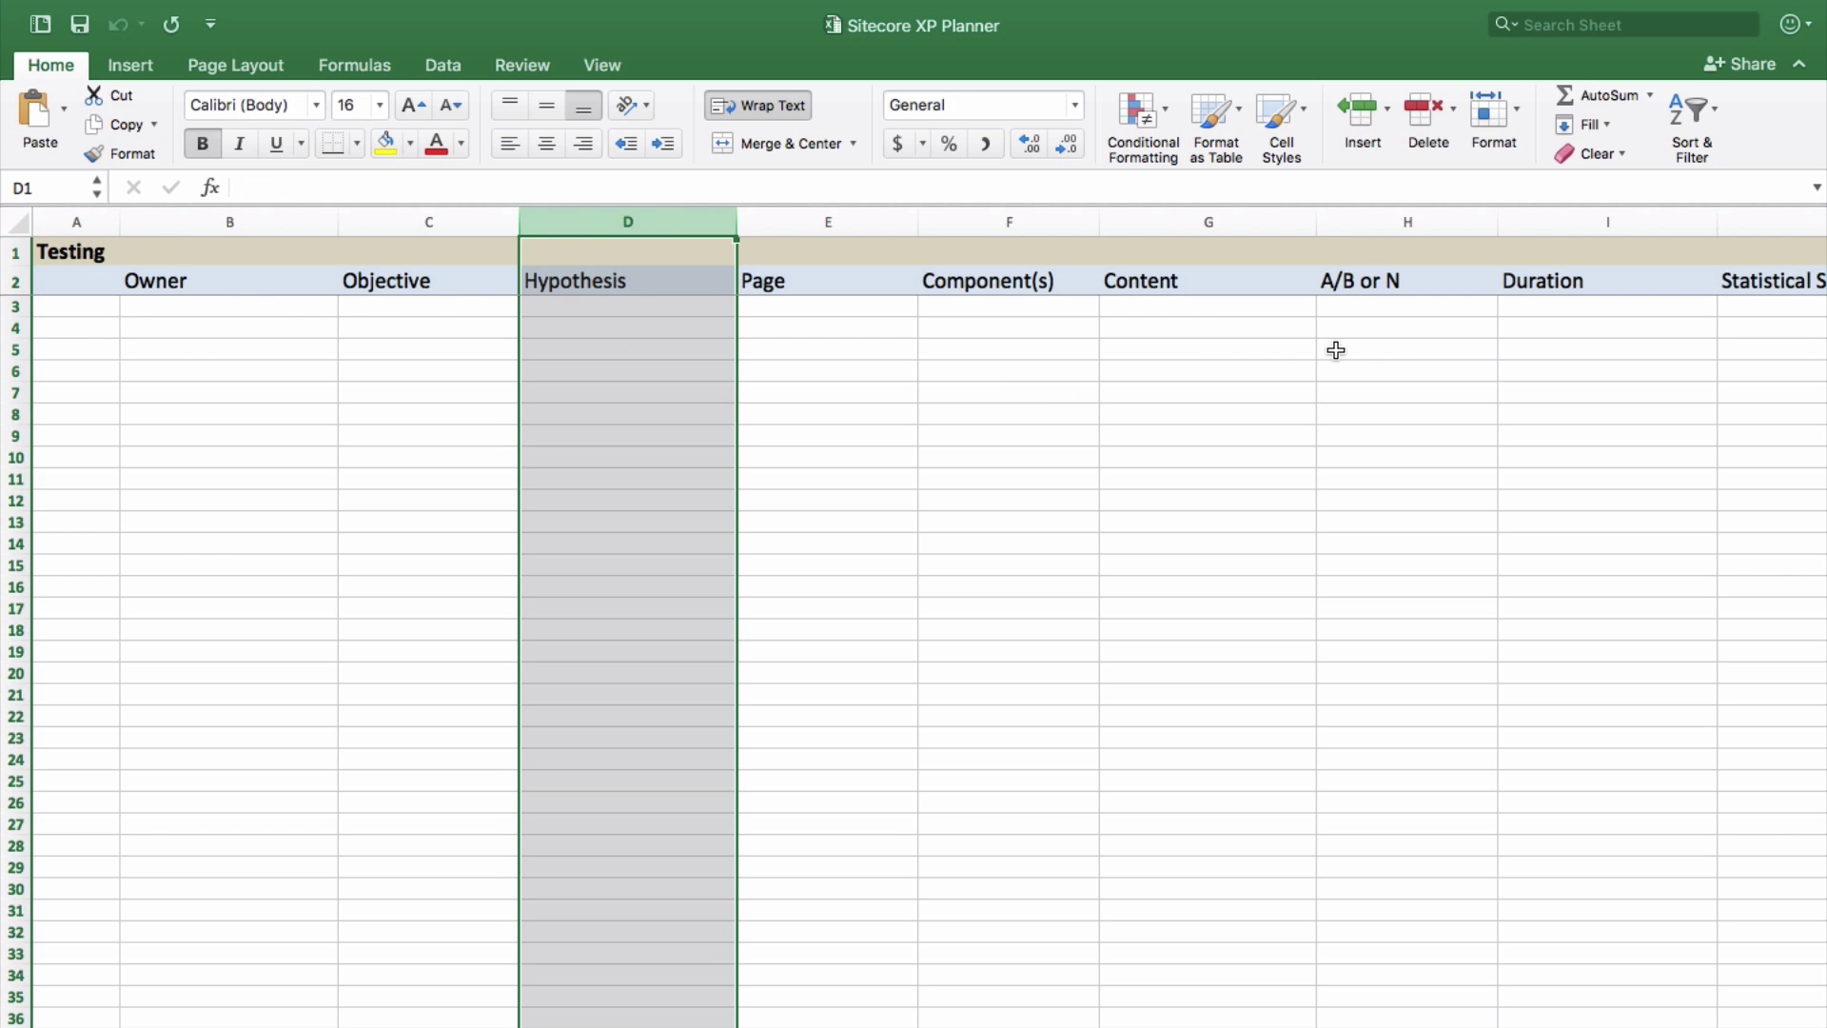
pyautogui.hscroll(5, 1404, 347)
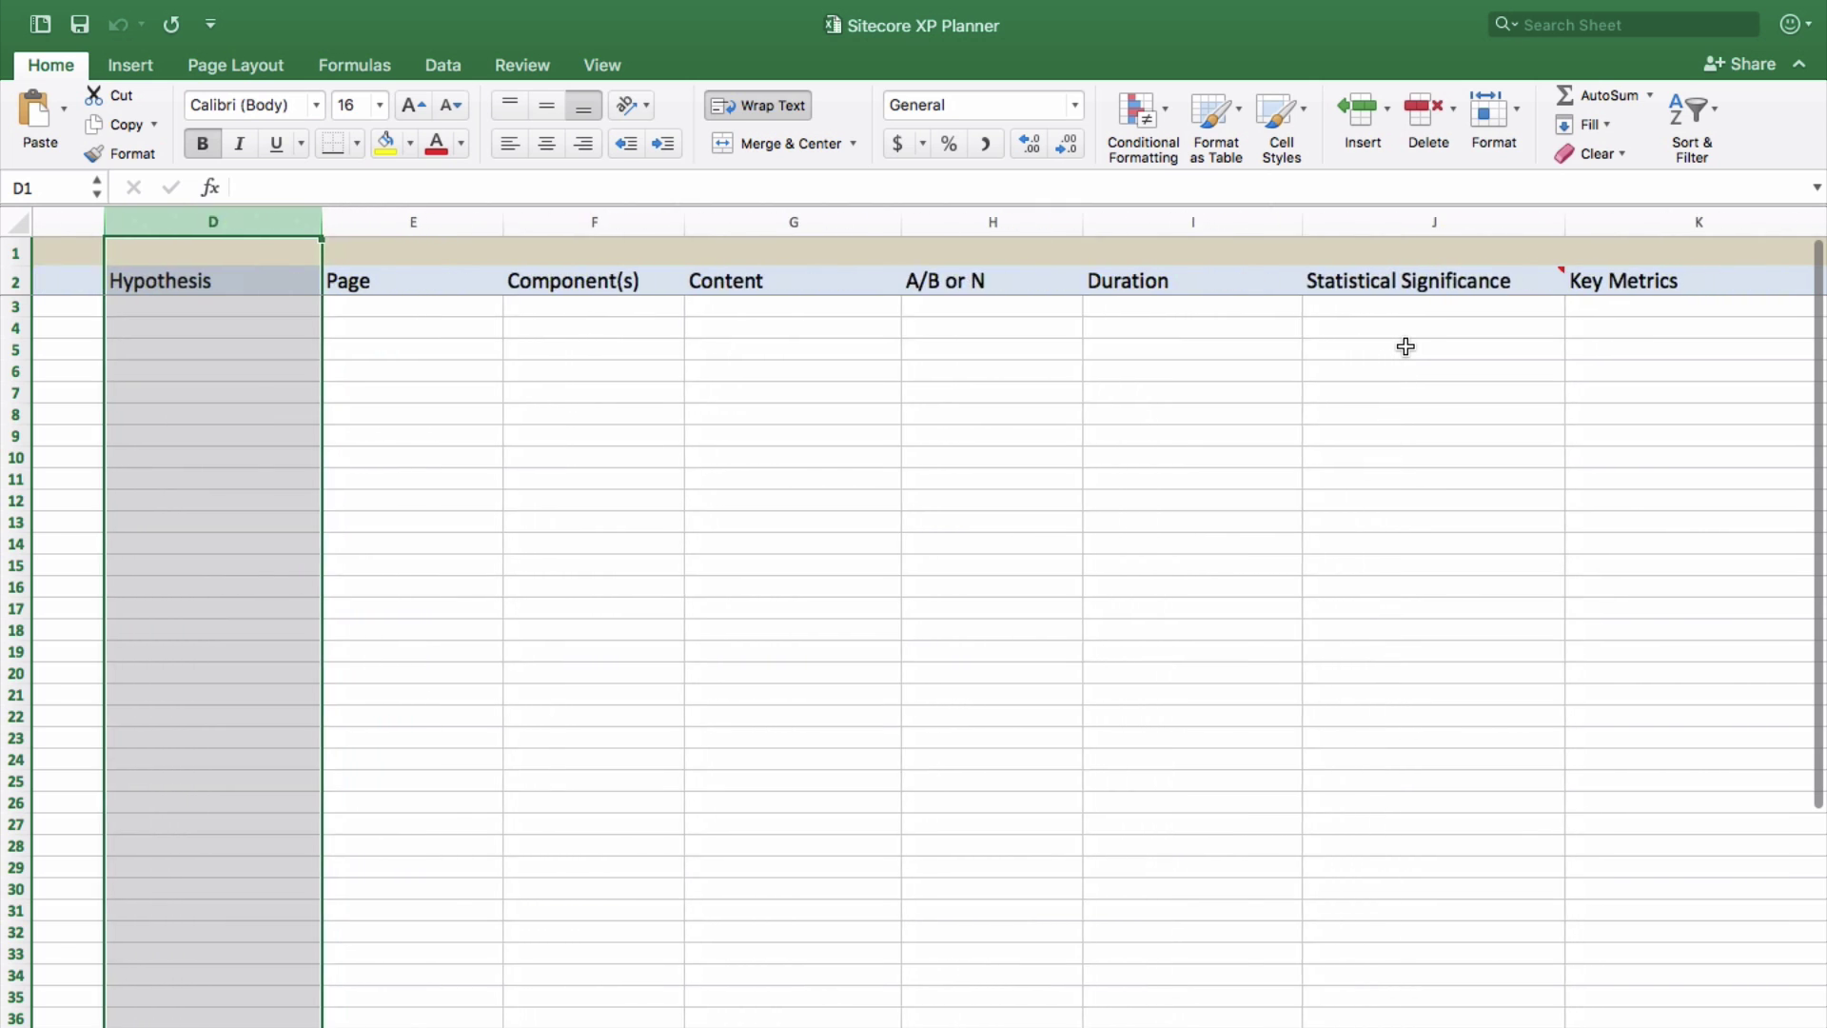
pyautogui.hscroll(5, 1405, 347)
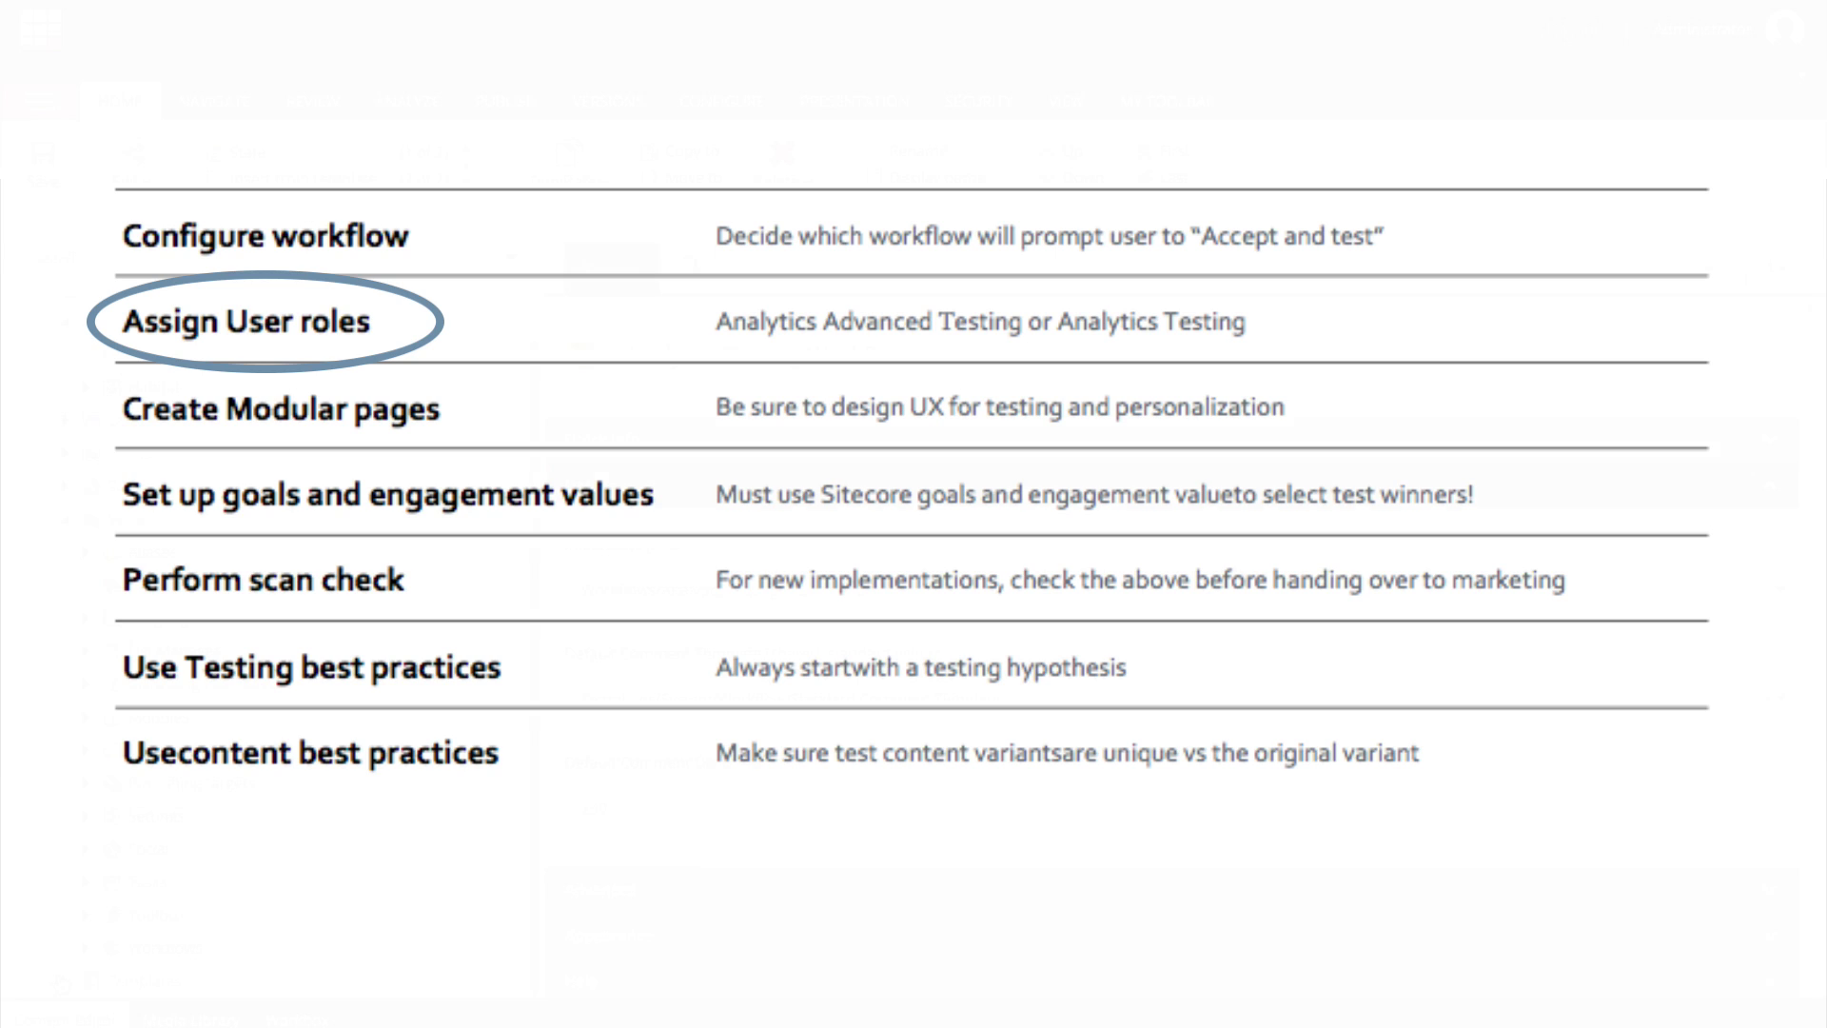
# Expand the Analytics Testing Workflow and its Draft, Deployed and Completed states.
pyautogui.scroll(-5, 221, 905)
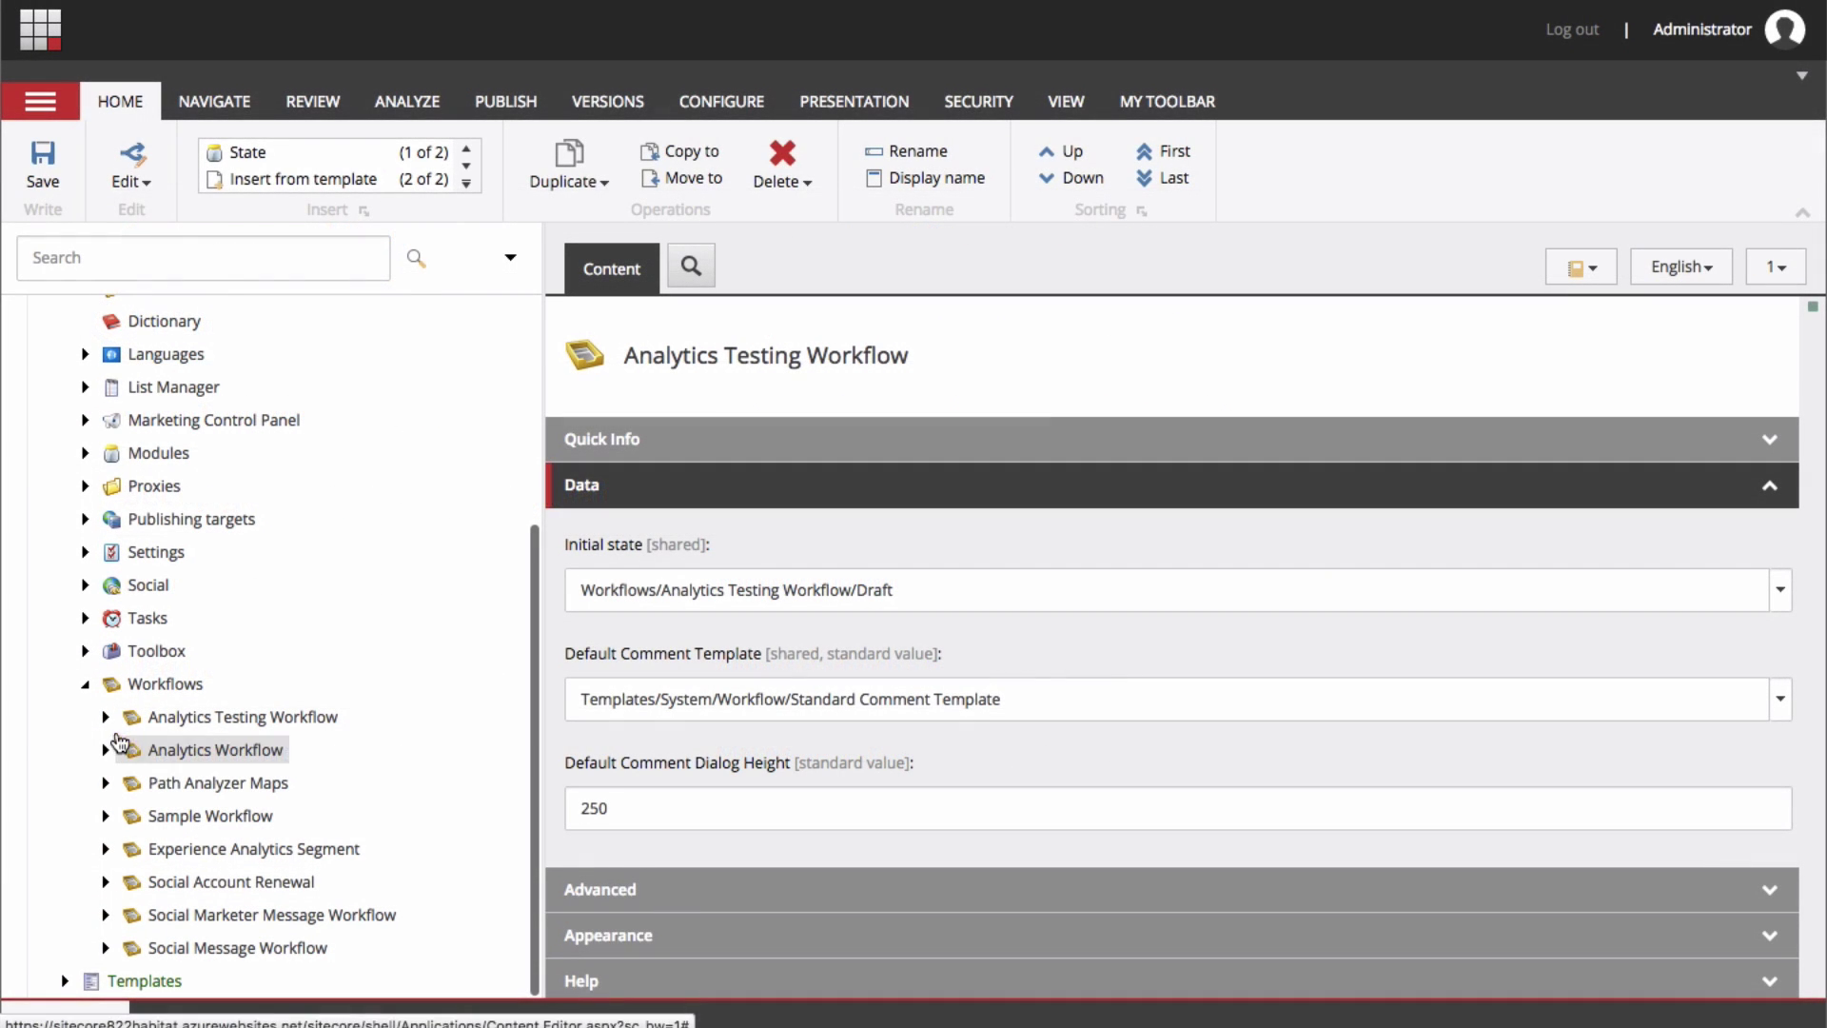
pyautogui.click(105, 716)
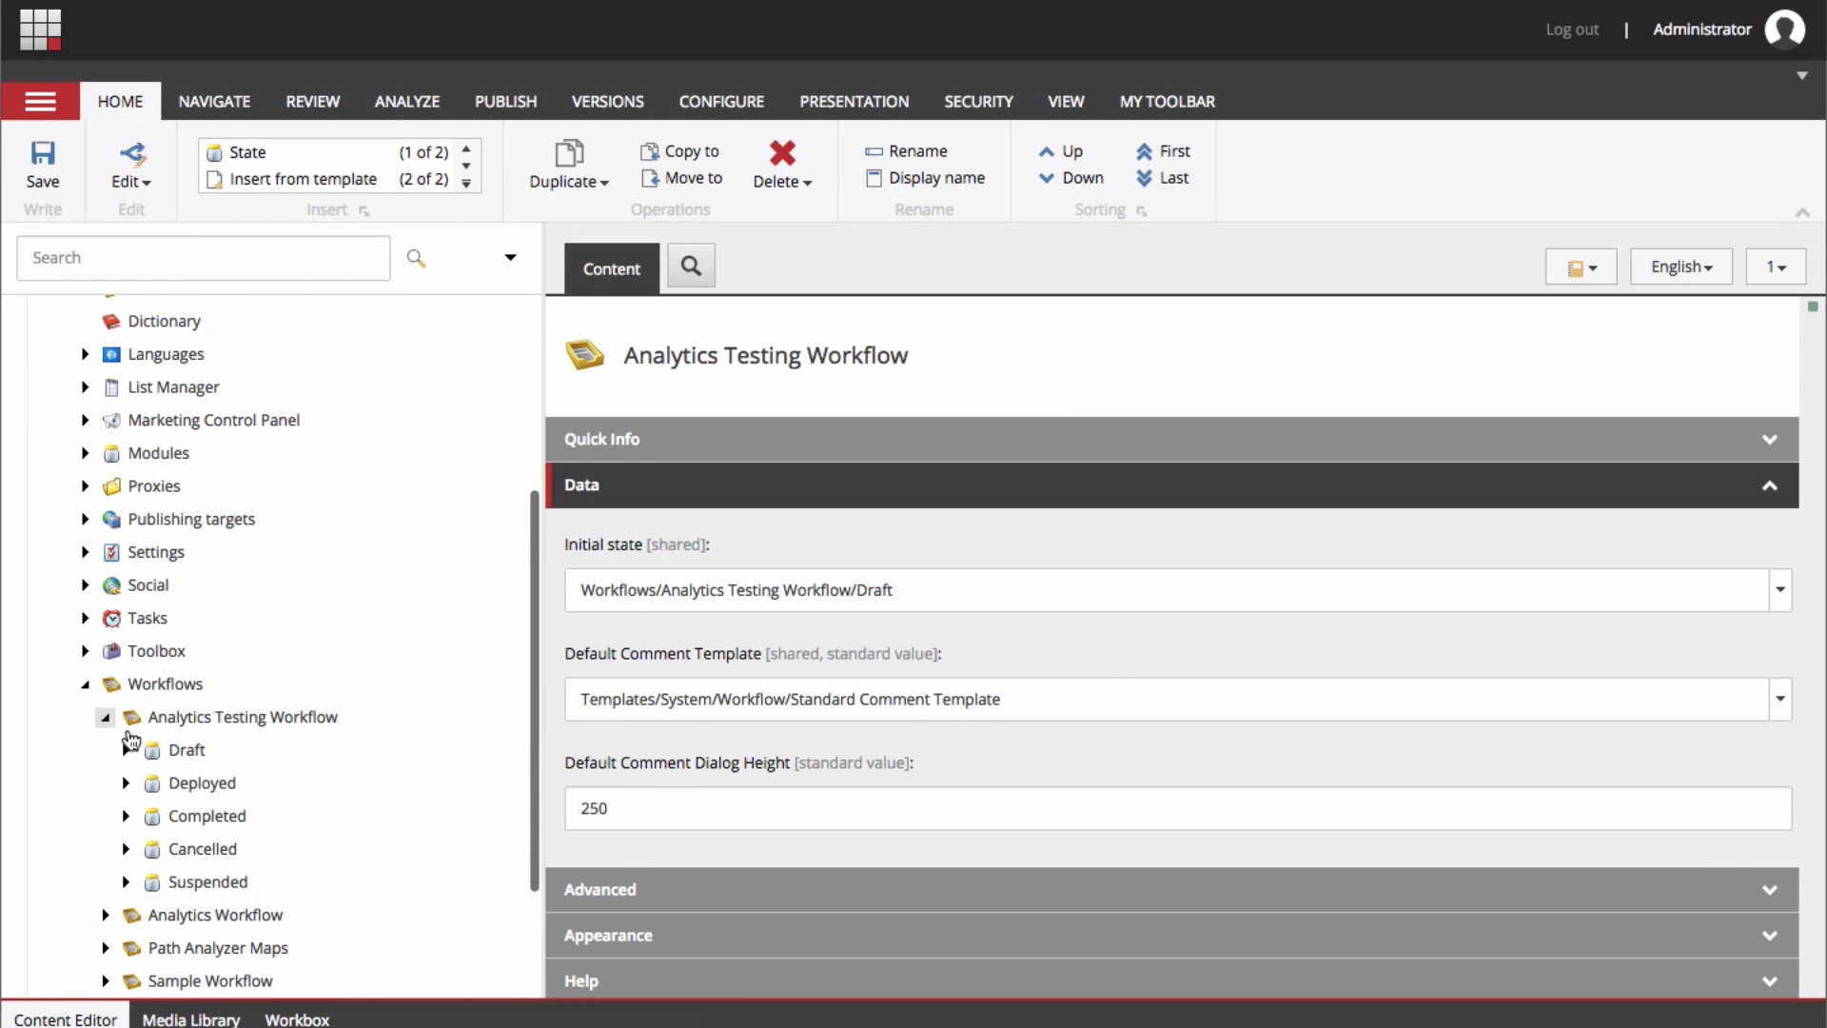
pyautogui.scroll(-3, 302, 824)
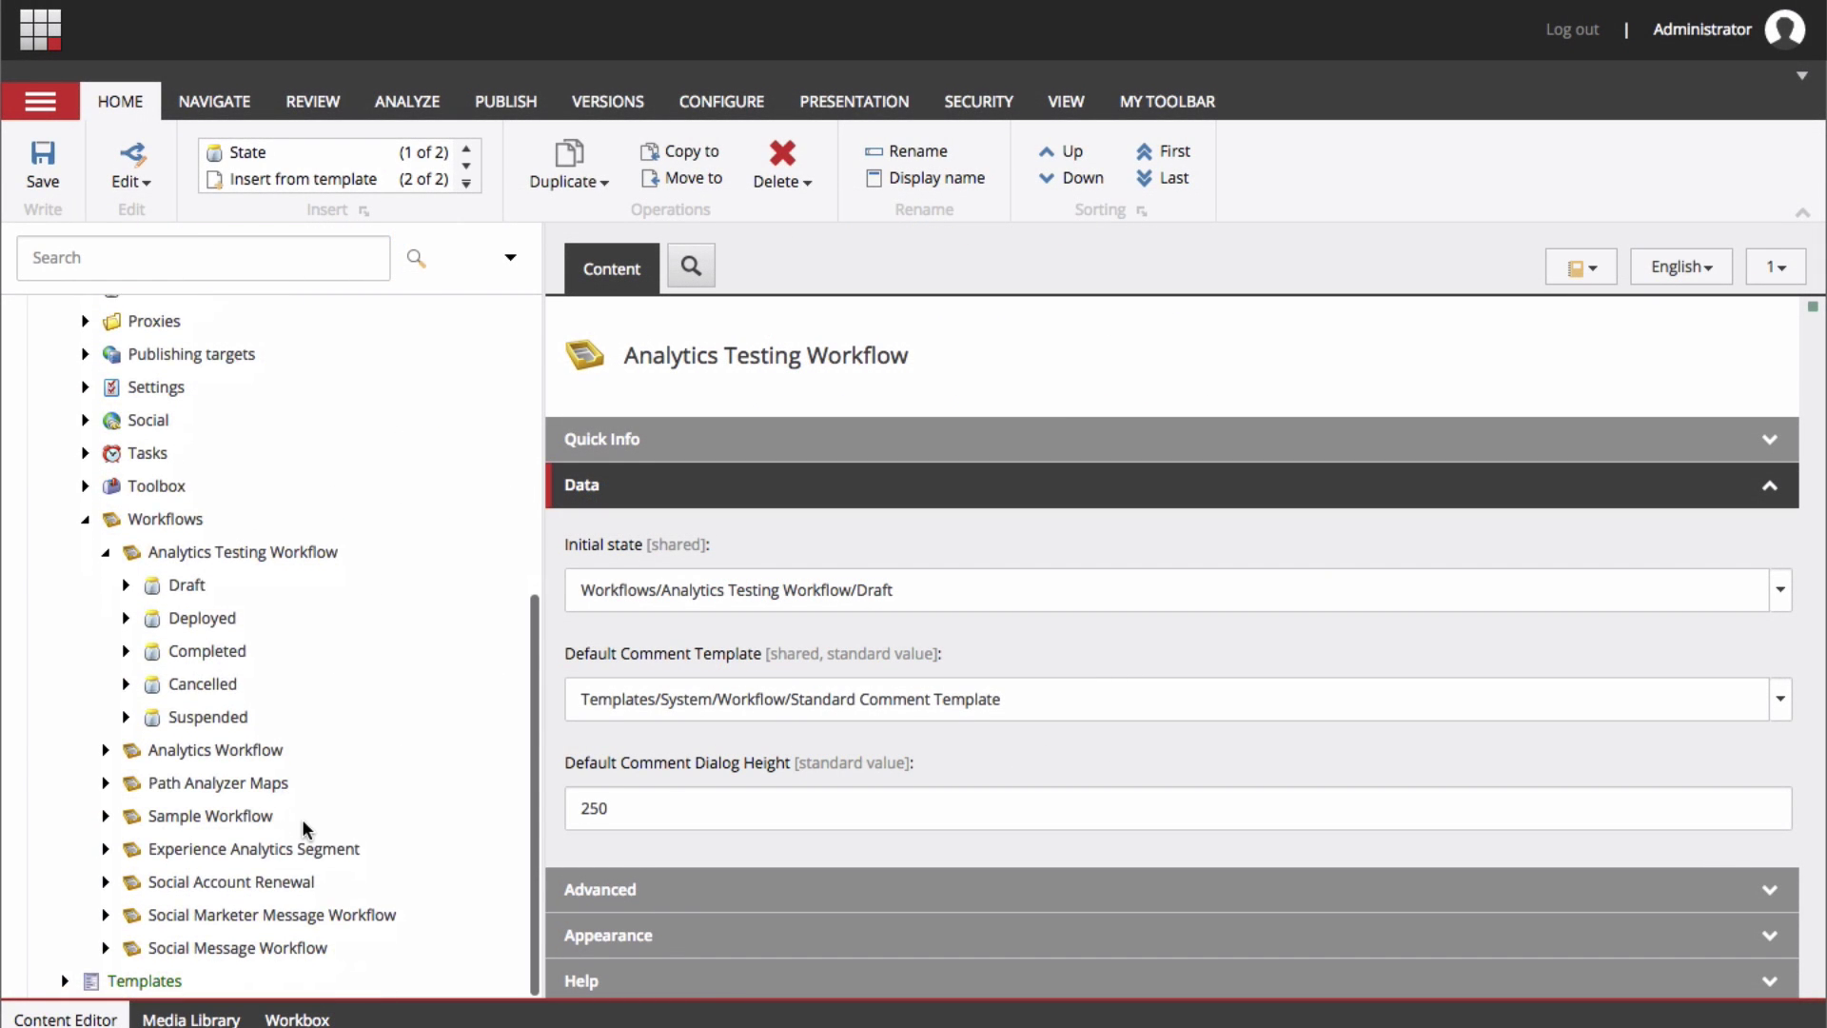
pyautogui.click(126, 585)
pyautogui.click(127, 651)
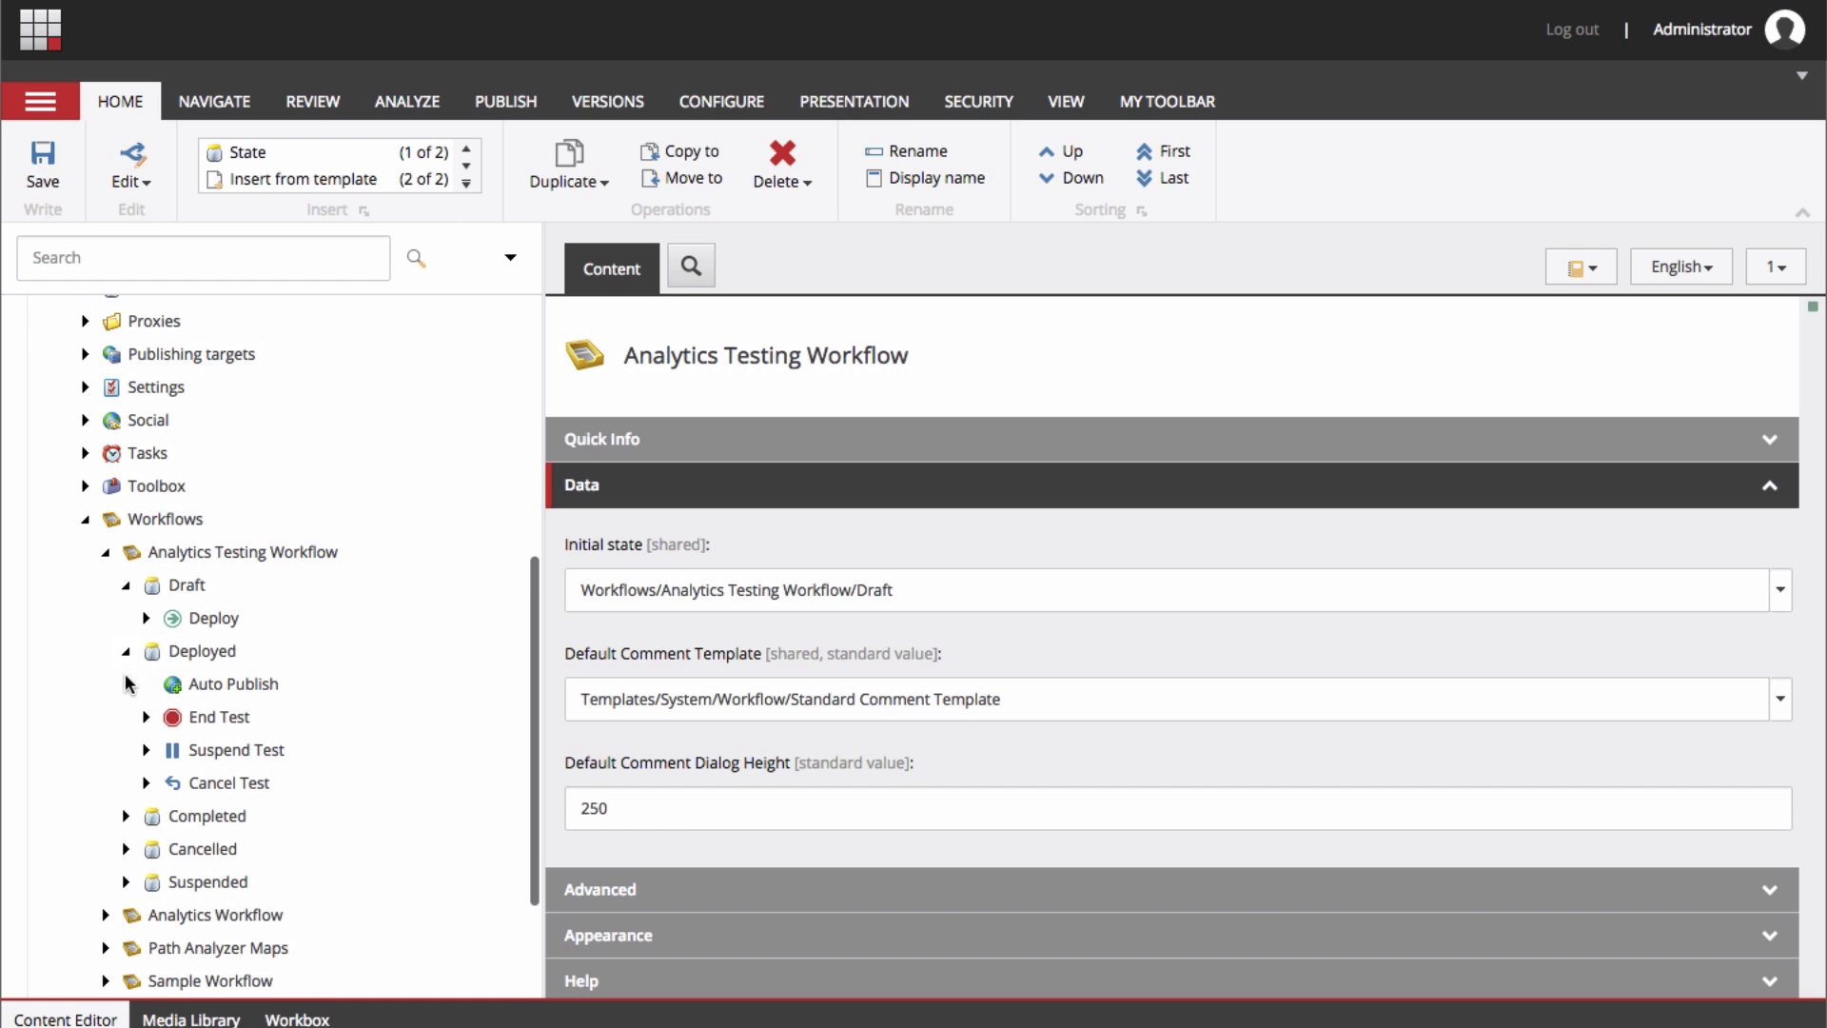
pyautogui.click(125, 815)
# Expand Goals, RB Demo and Action Goals to show Downloaded Whitepaper, then list Campaigns.
pyautogui.scroll(-2, 250, 818)
pyautogui.scroll(-1, 251, 819)
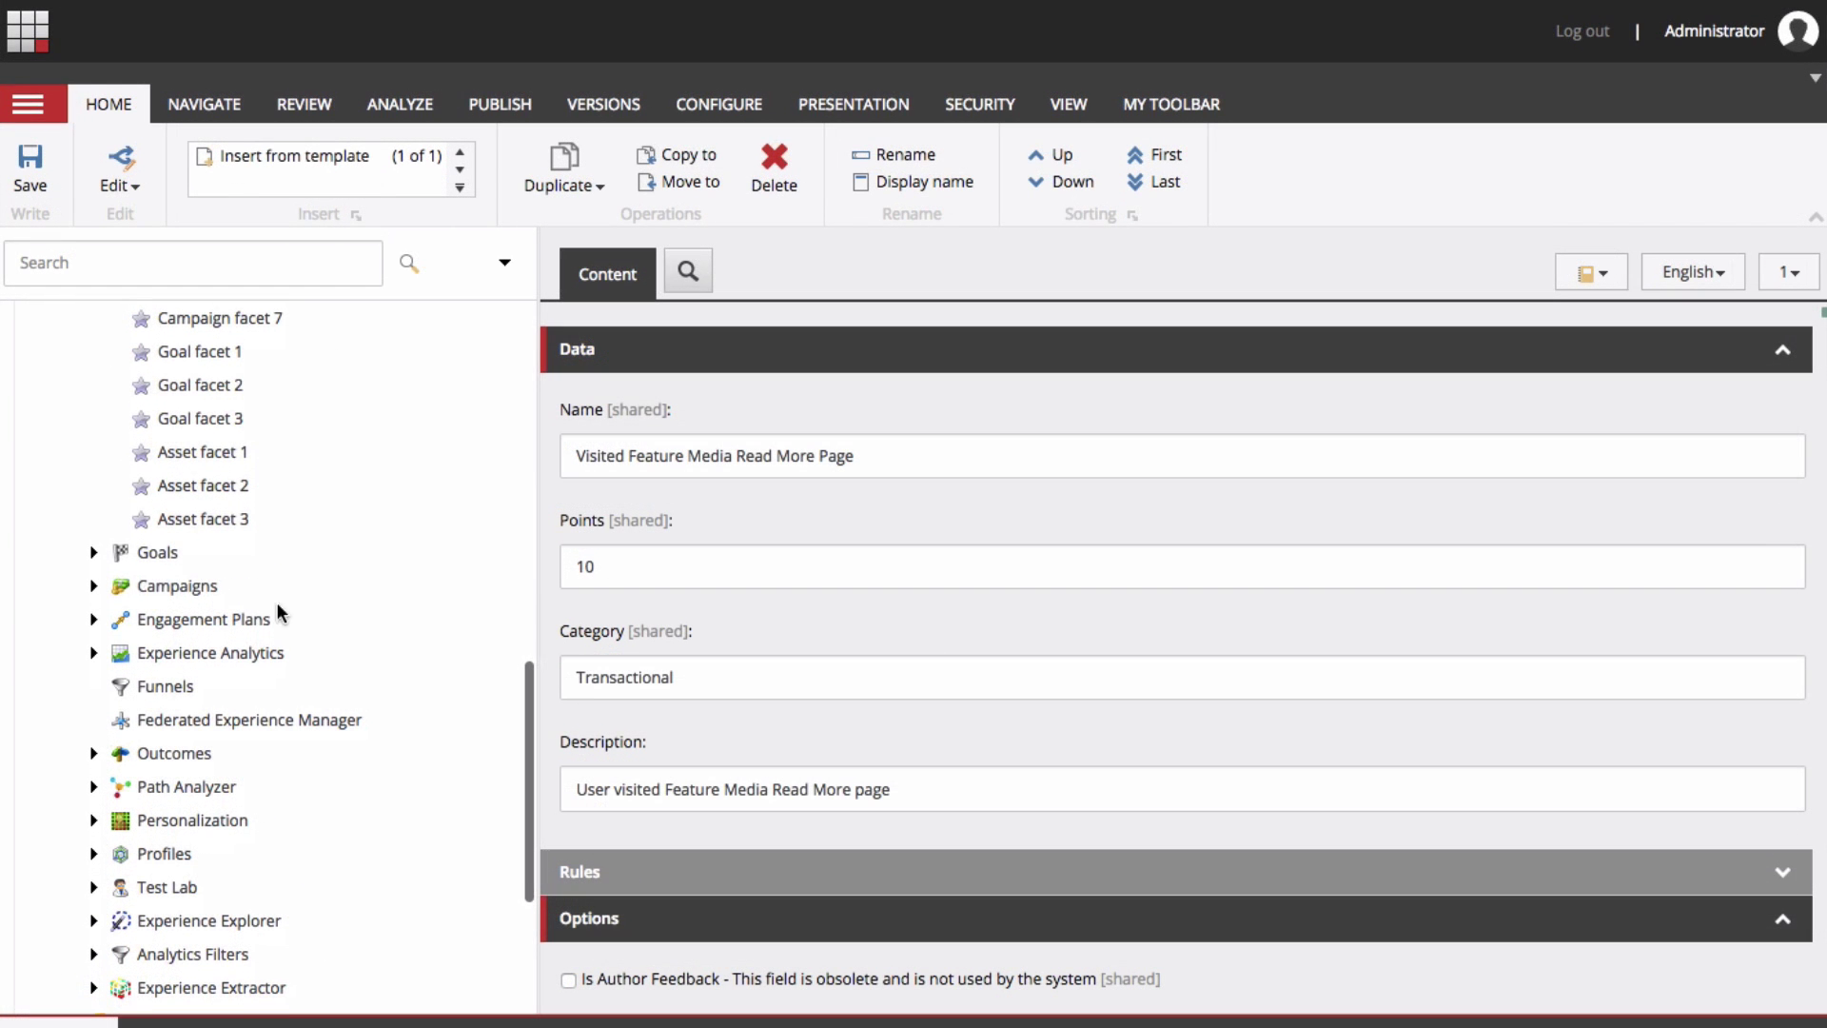
pyautogui.click(94, 553)
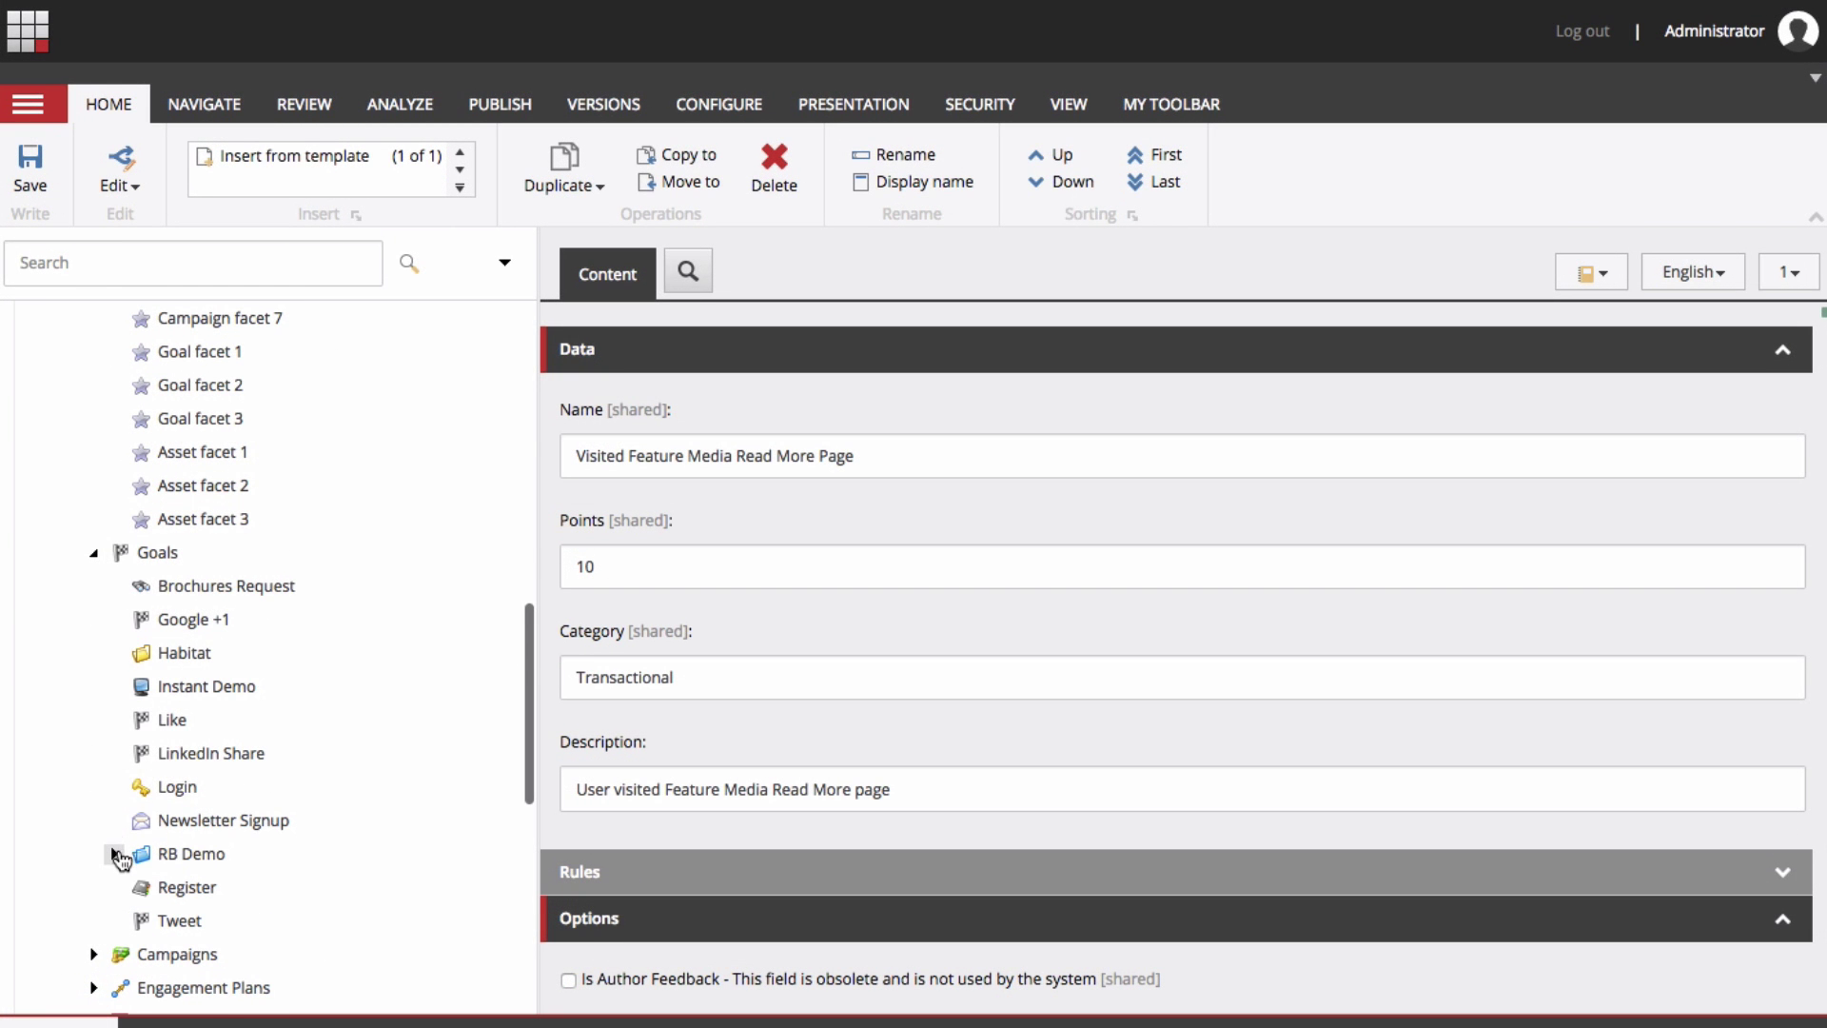
pyautogui.click(115, 854)
pyautogui.scroll(-2, 222, 694)
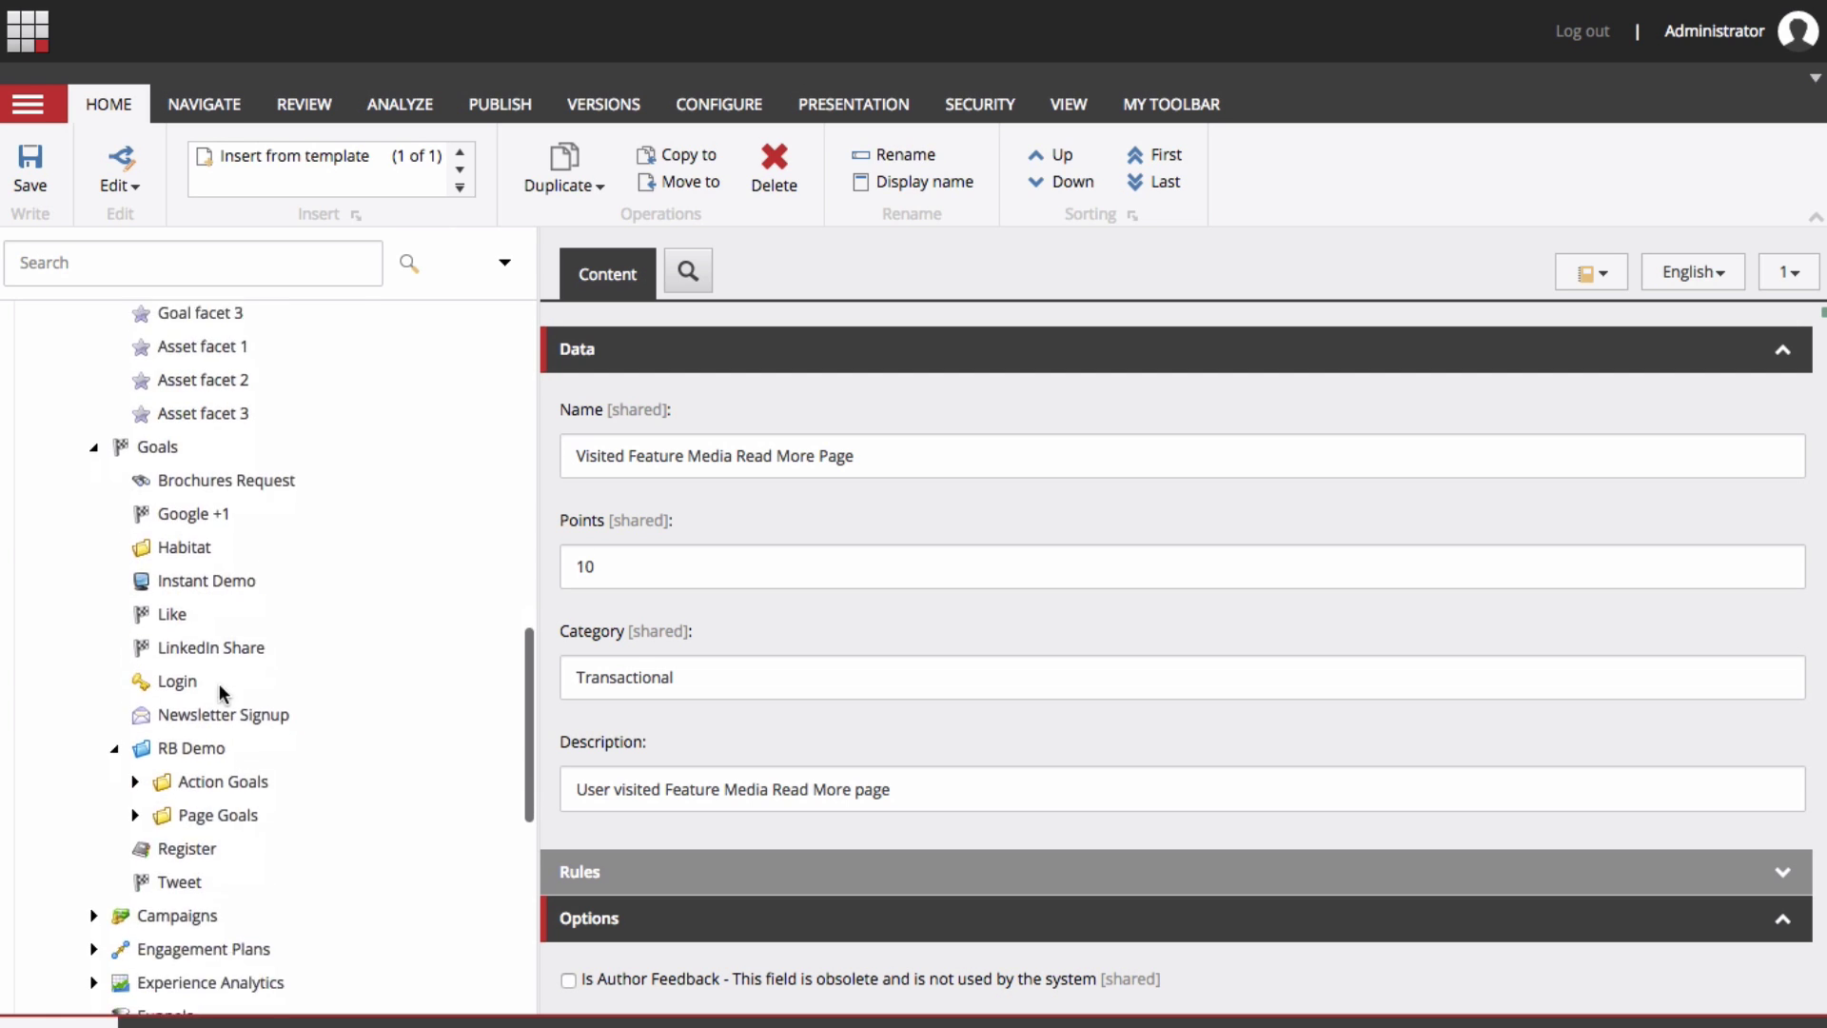
pyautogui.scroll(-1, 222, 692)
pyautogui.click(135, 679)
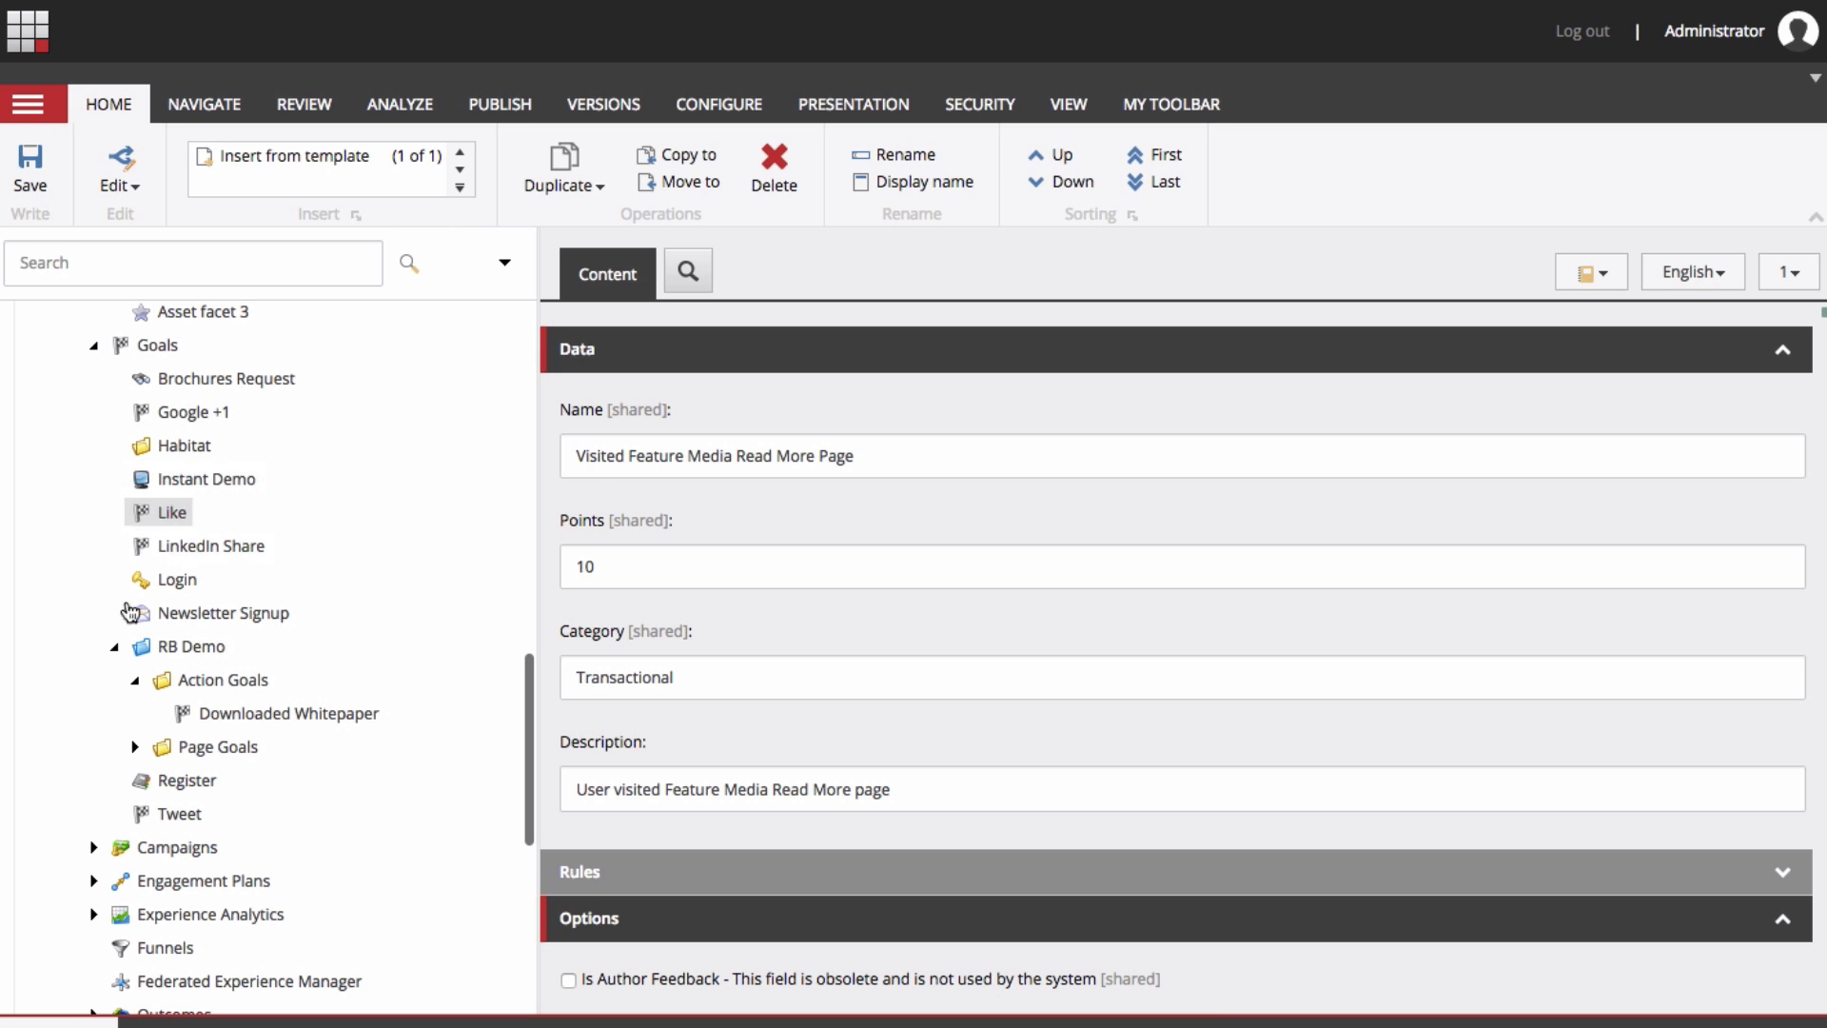
pyautogui.click(93, 847)
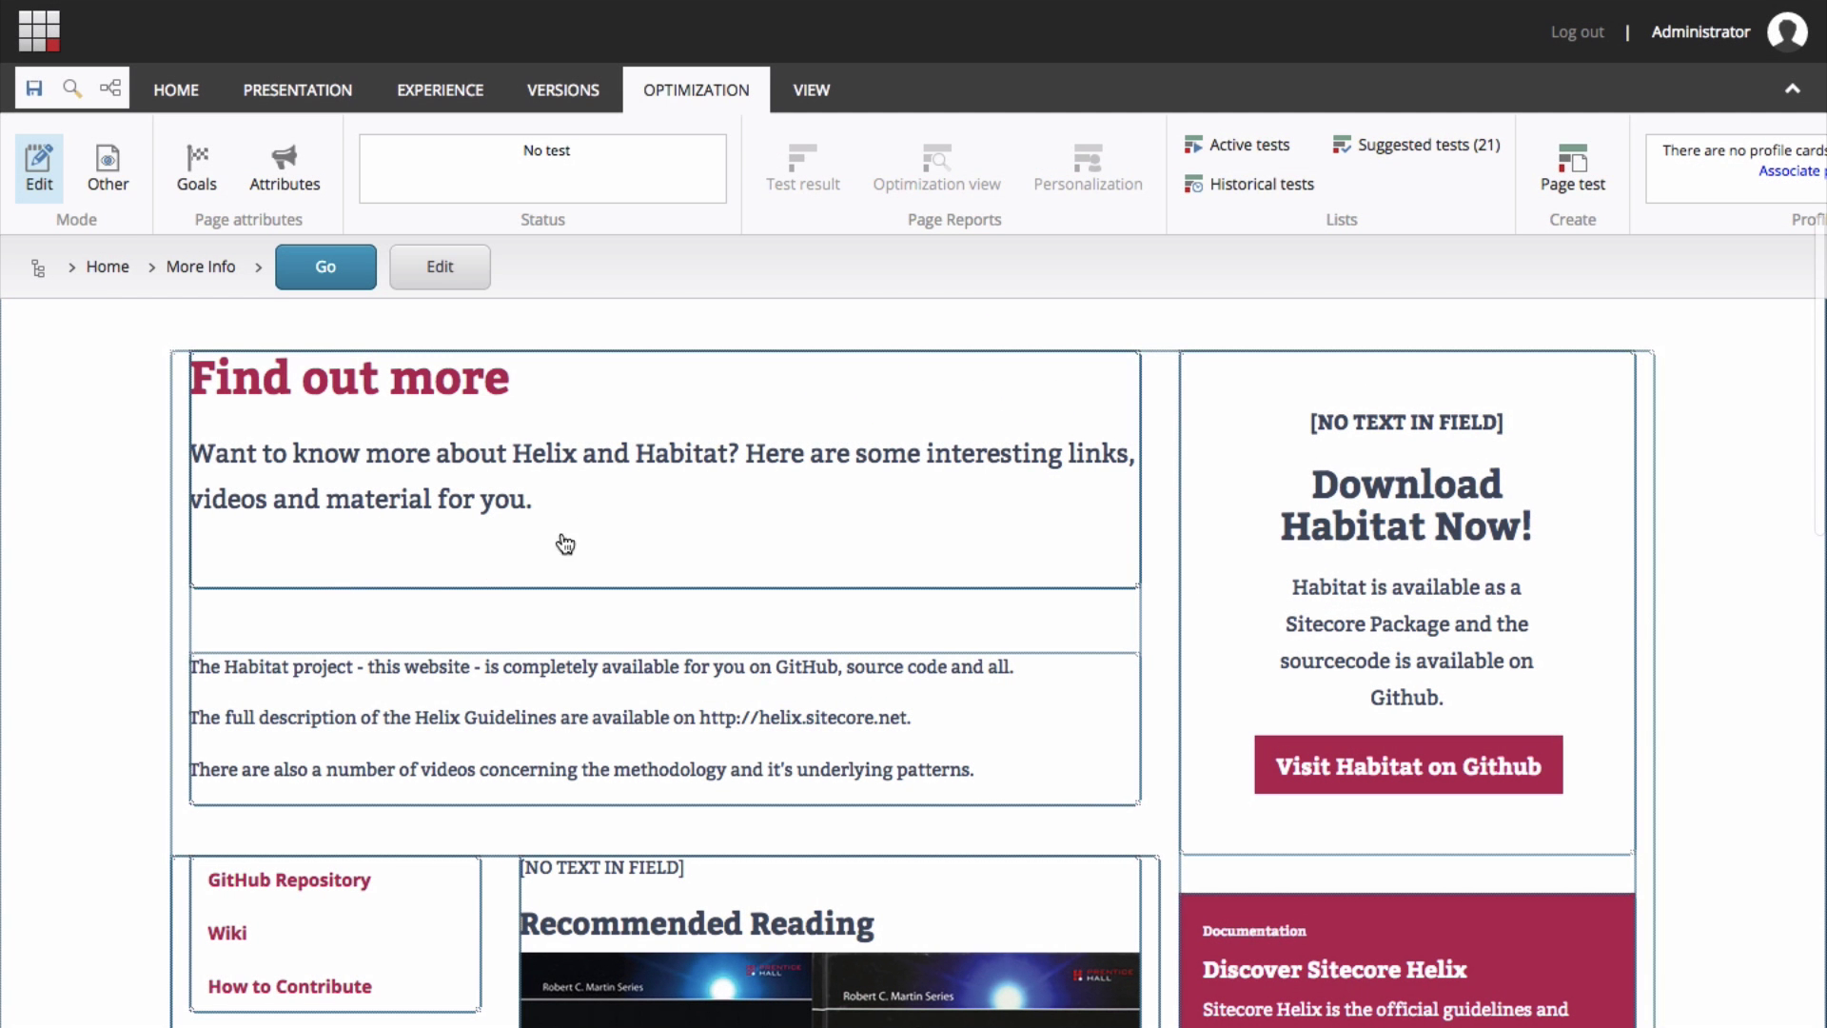
# Select the 'Find out more' Page Title component on the More Info page.
pyautogui.click(418, 429)
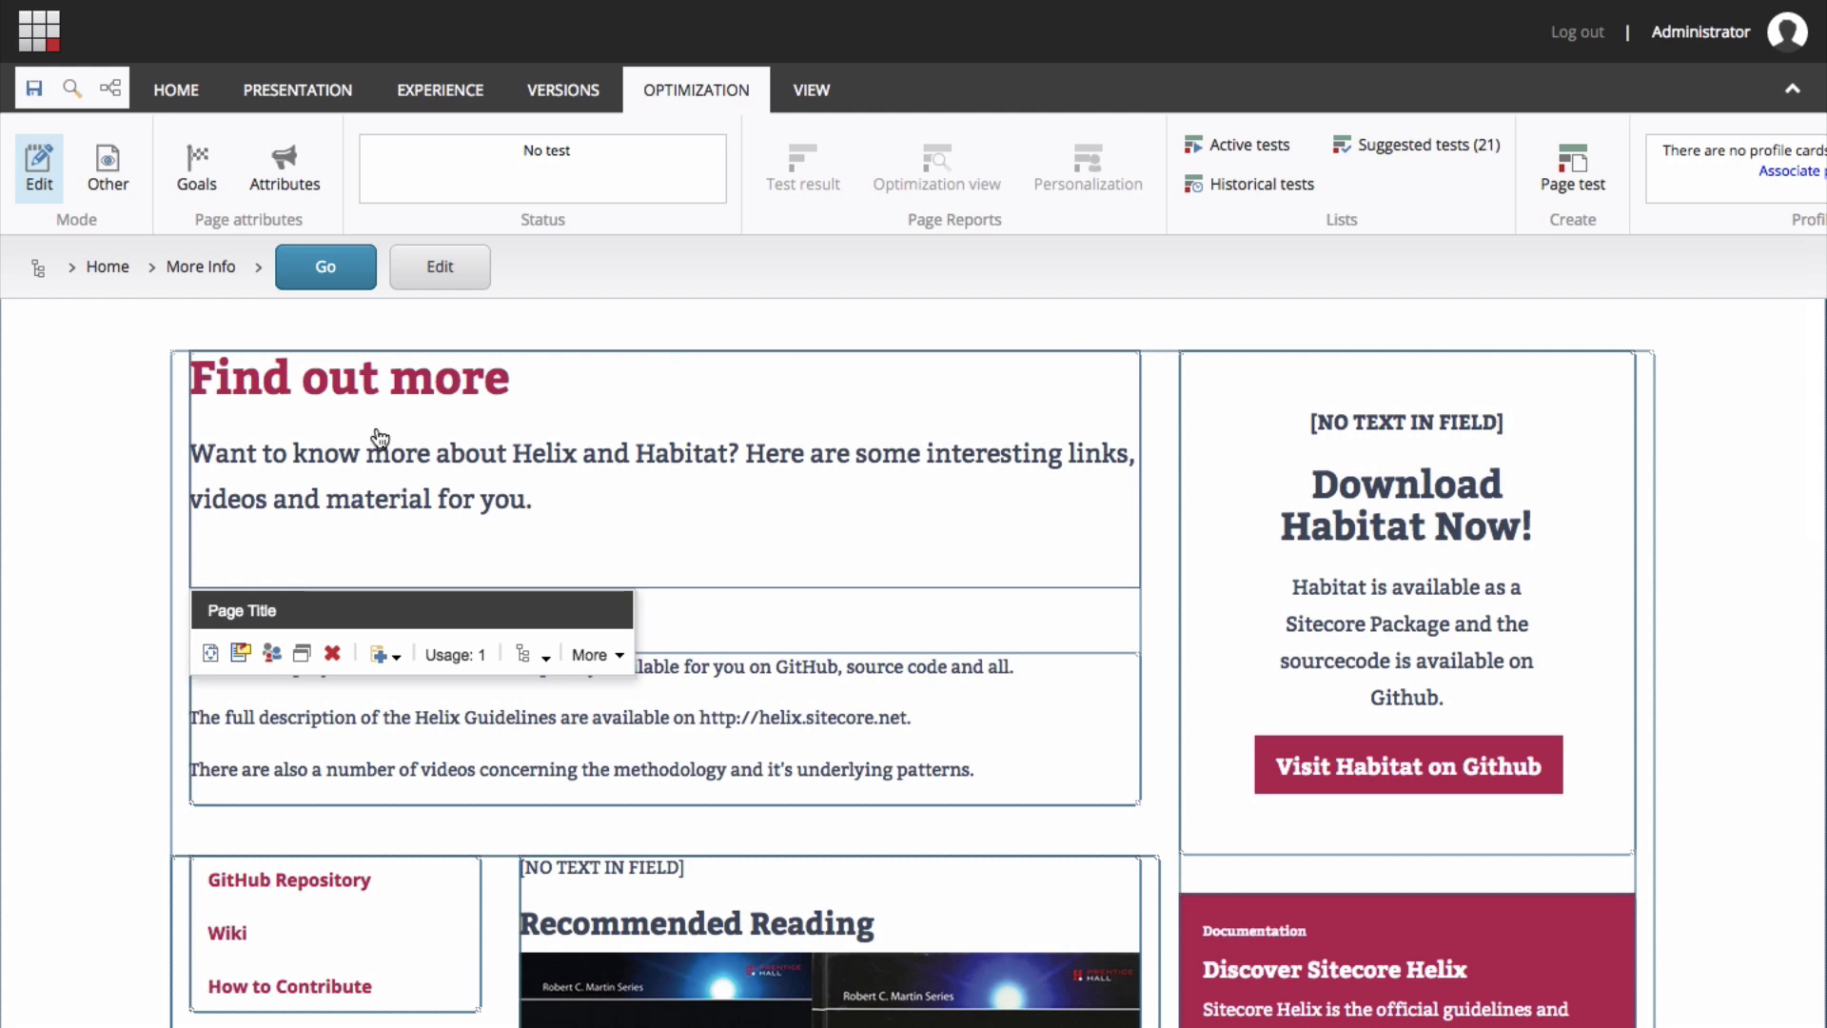
# Open Content Editor from the launchpad and expand Habitat > Home.
pyautogui.click(47, 50)
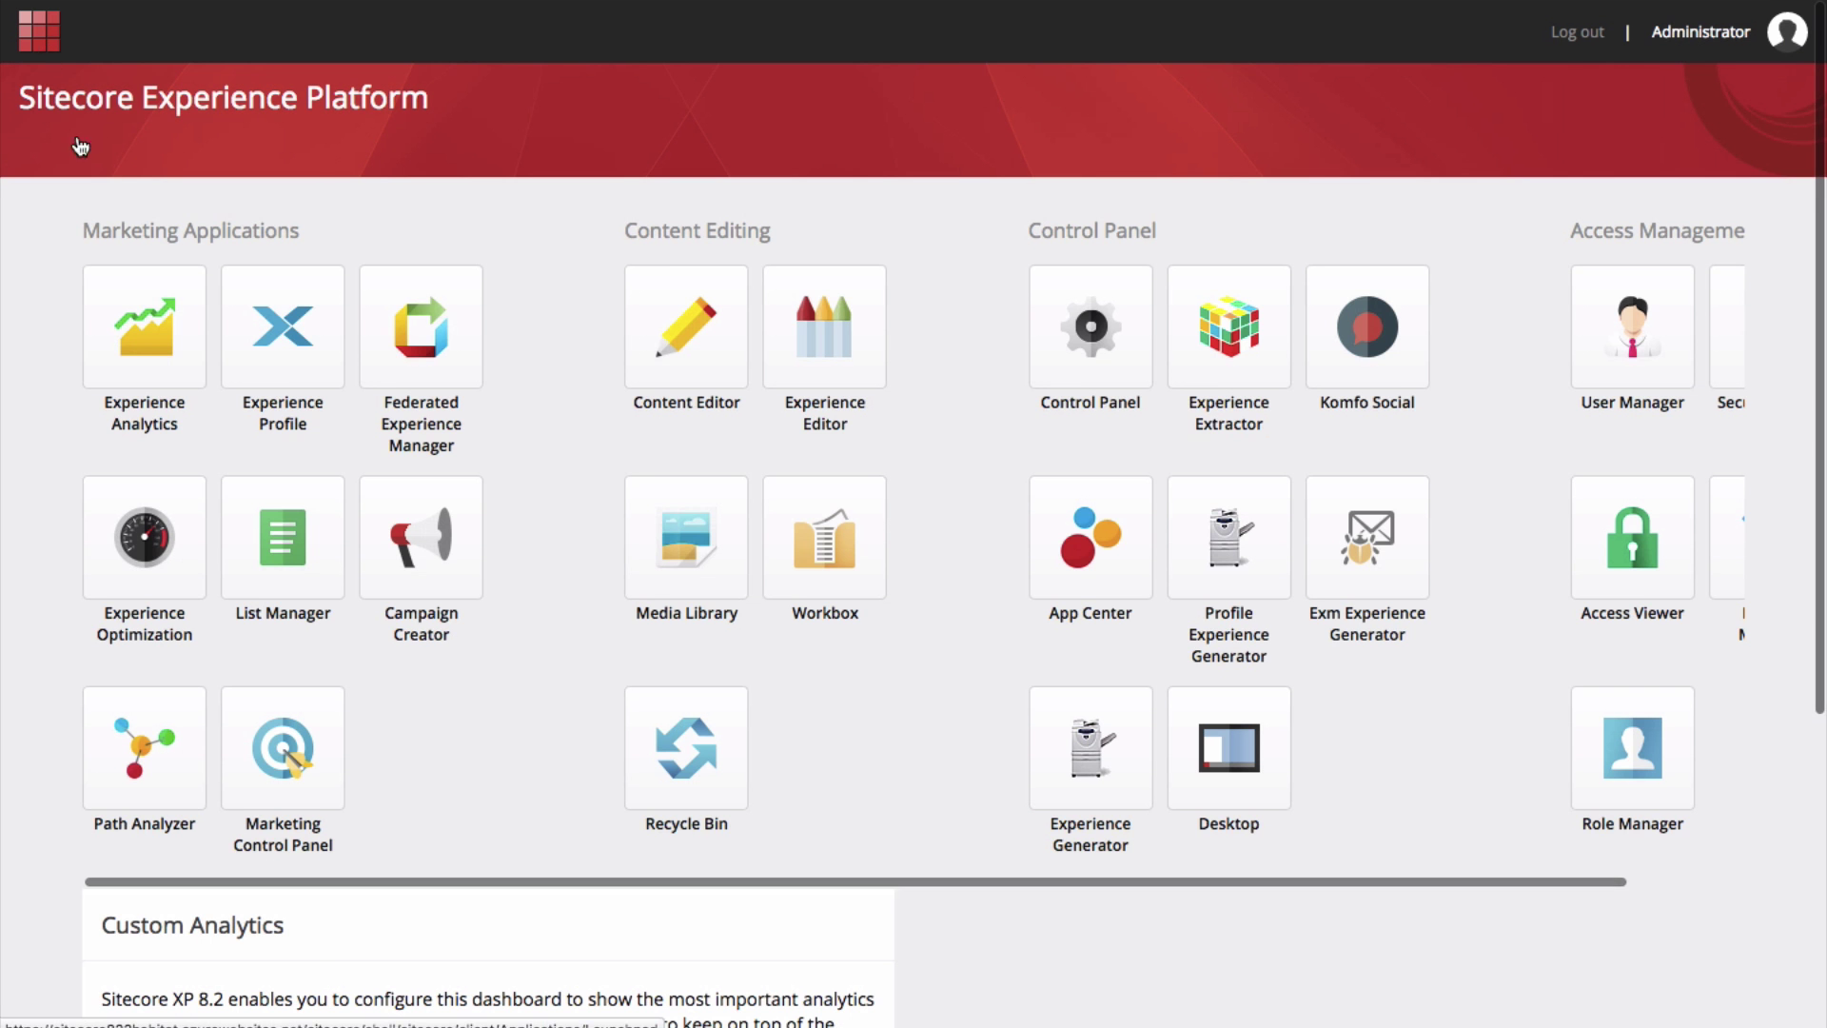
pyautogui.click(699, 345)
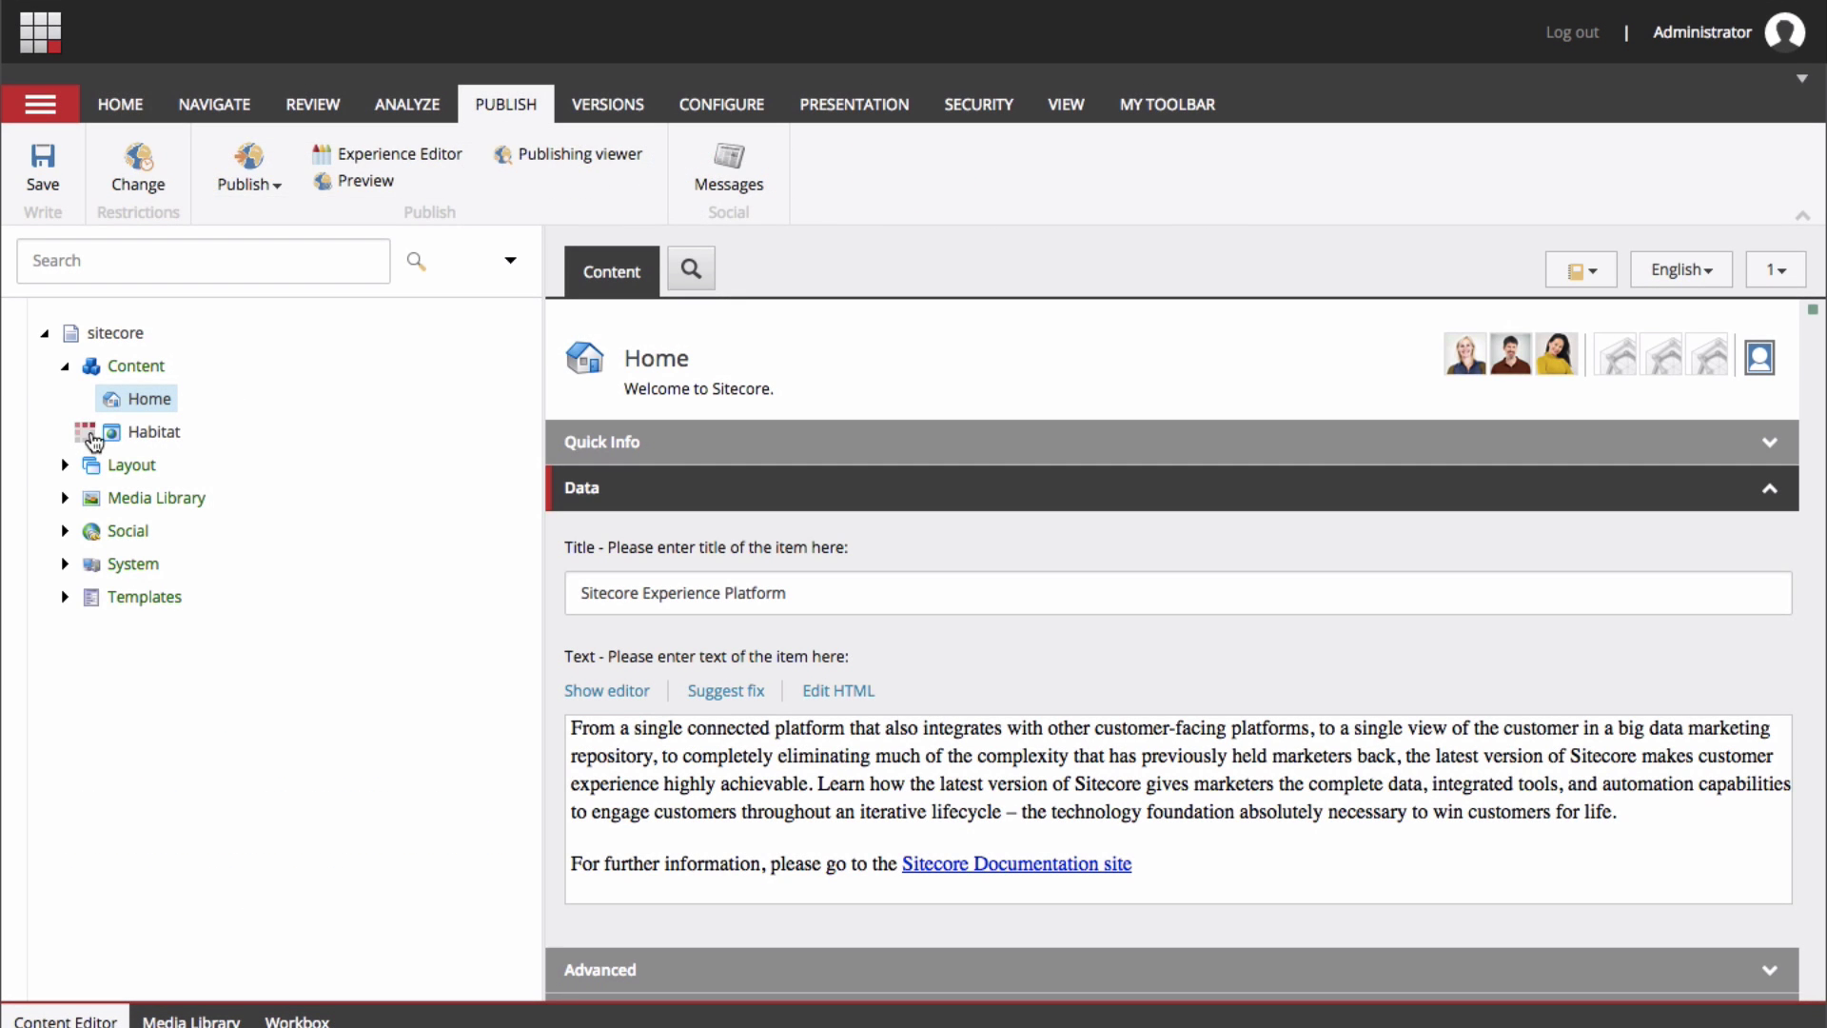
pyautogui.click(85, 433)
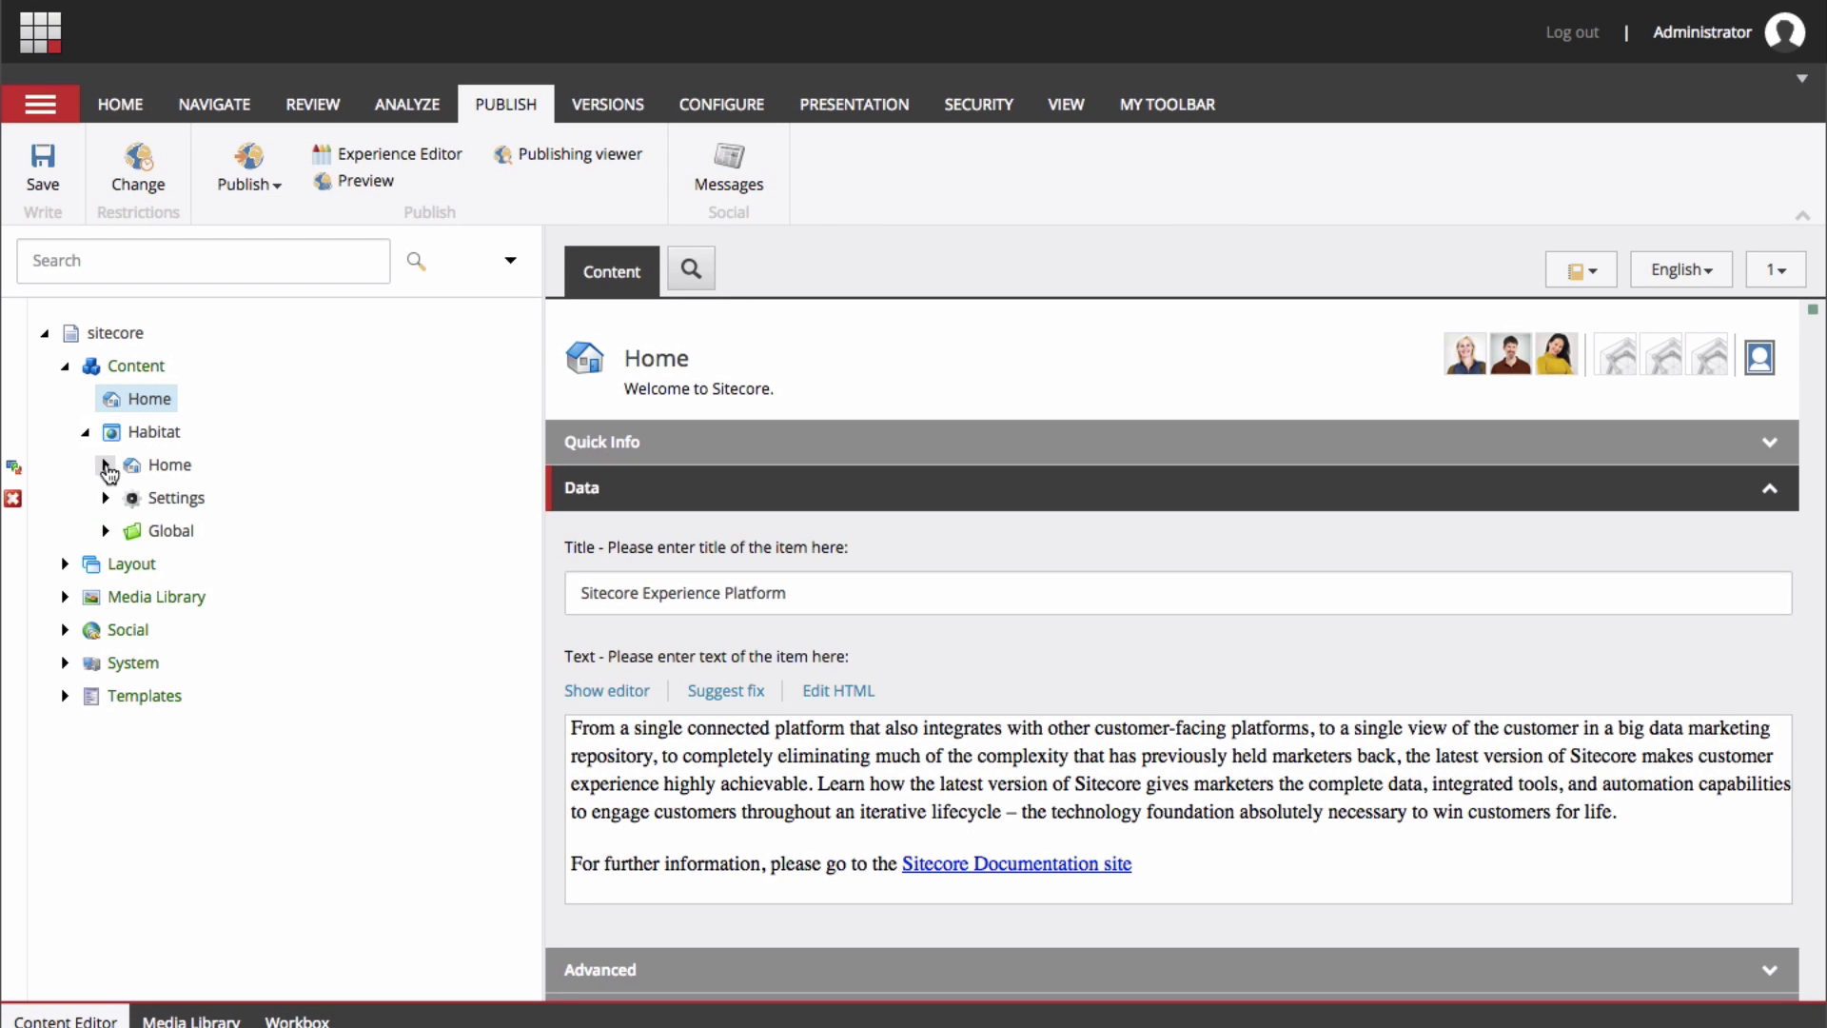
pyautogui.click(106, 465)
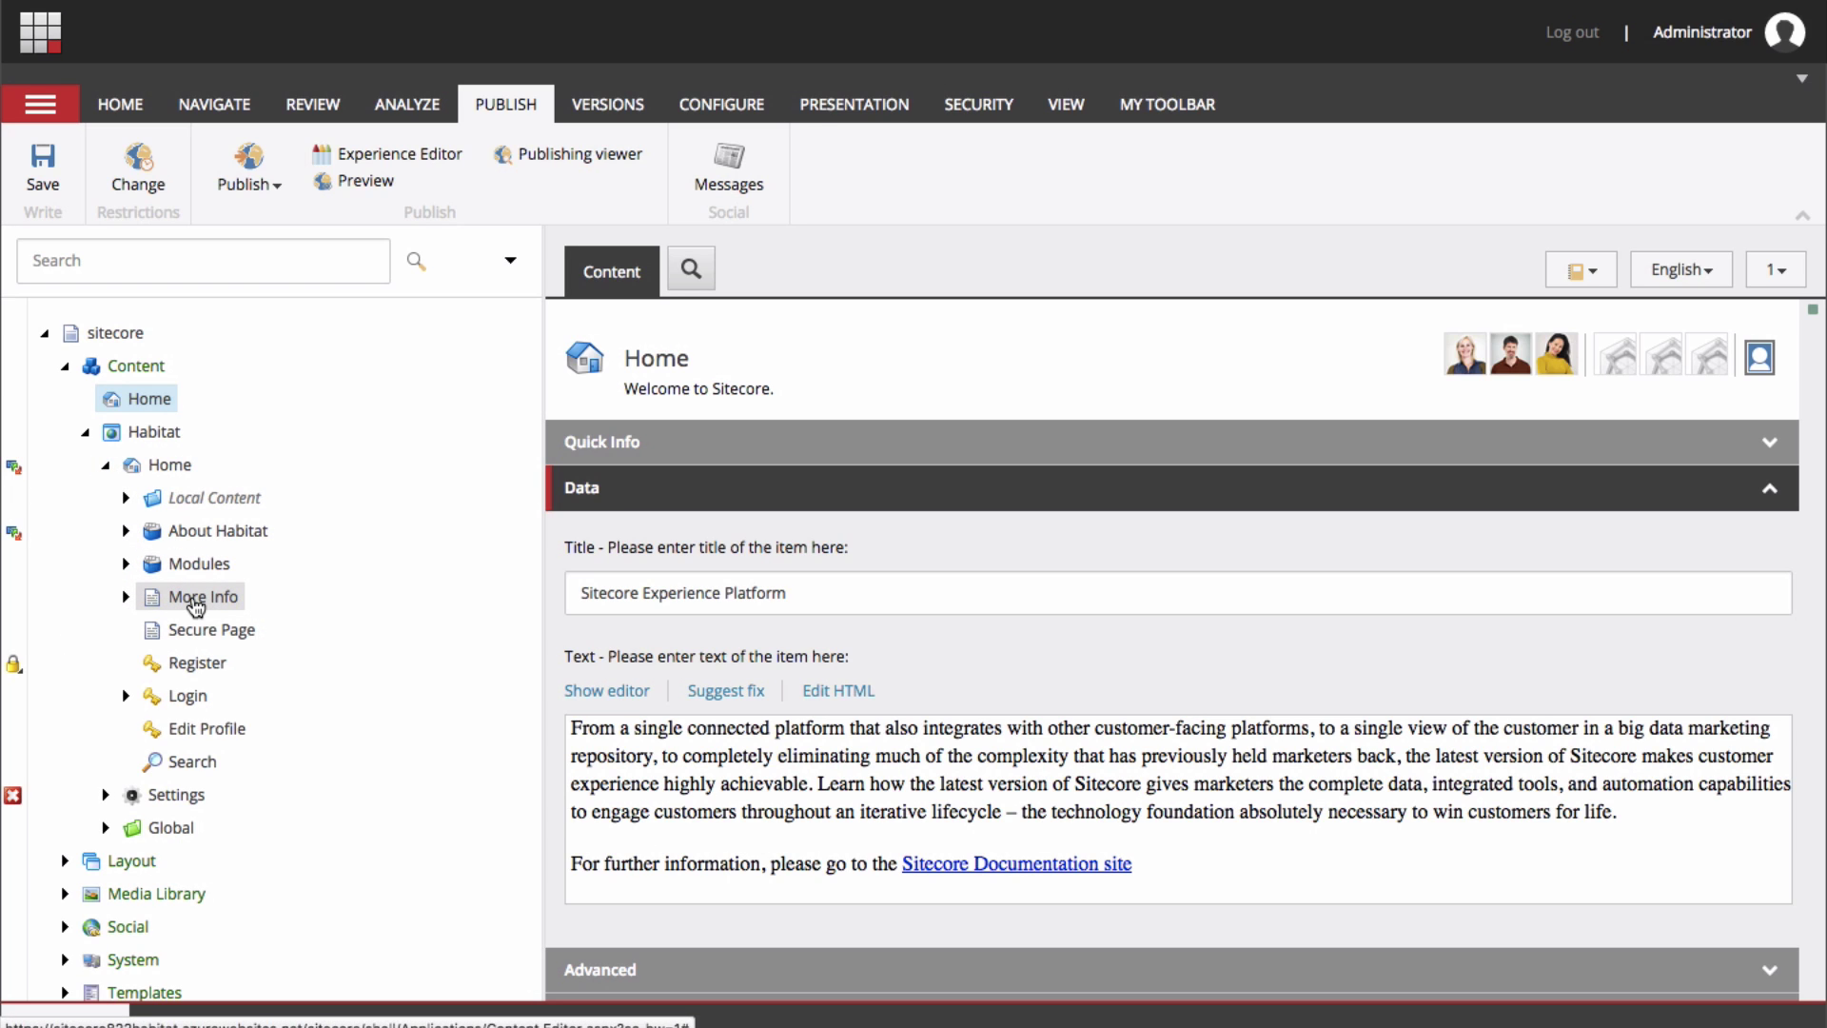
# Duplicate the More Info item under the name 'More Info and Save Today'.
pyautogui.click(213, 605)
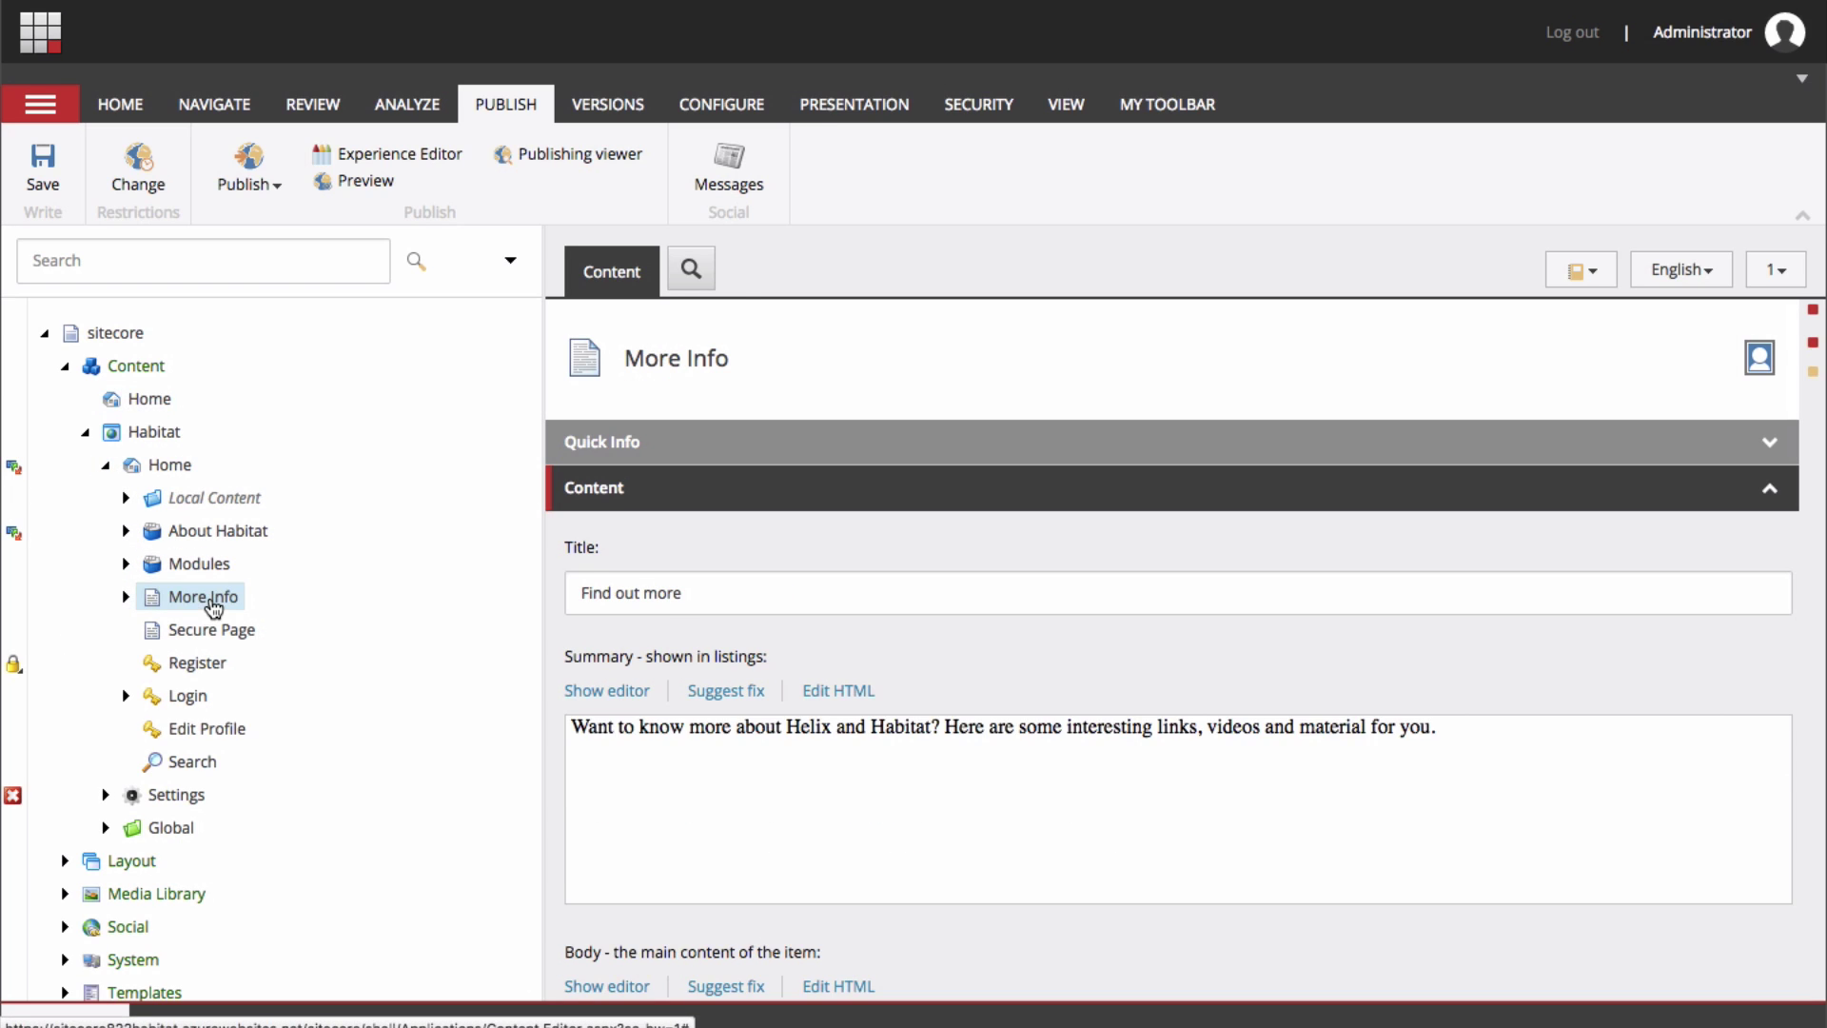
pyautogui.rightClick(213, 607)
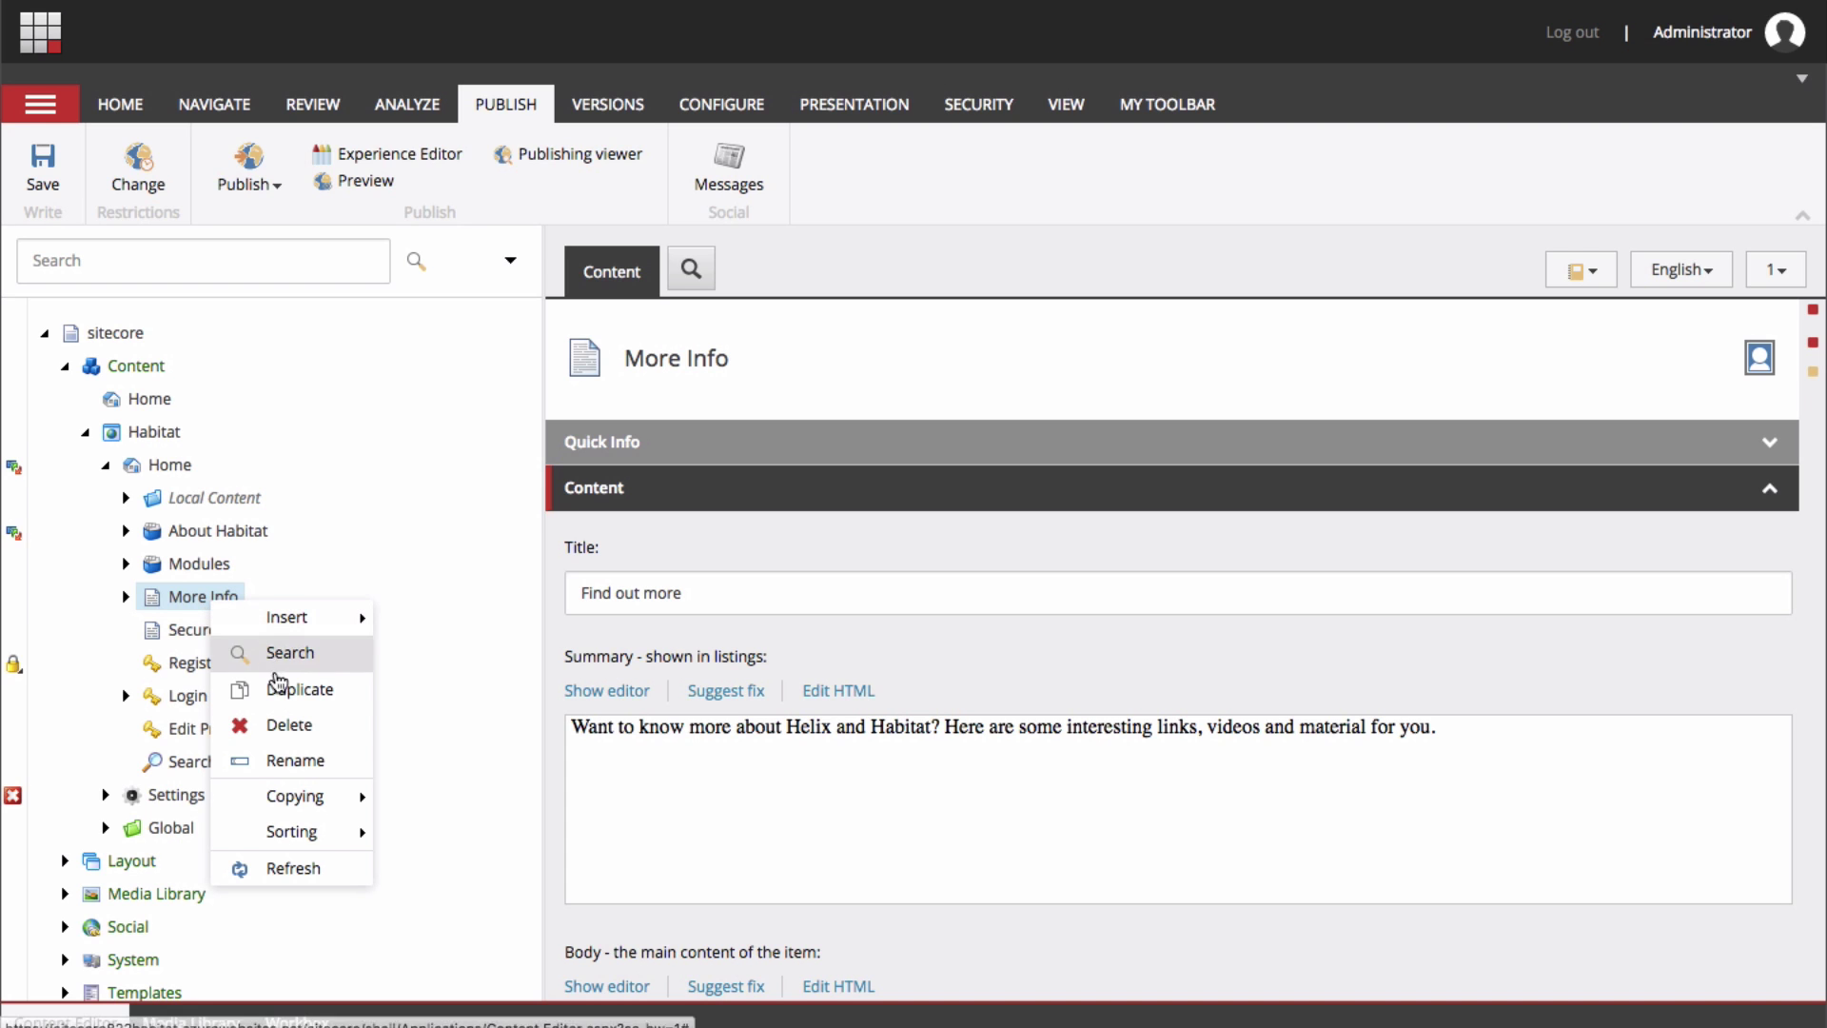
pyautogui.click(294, 687)
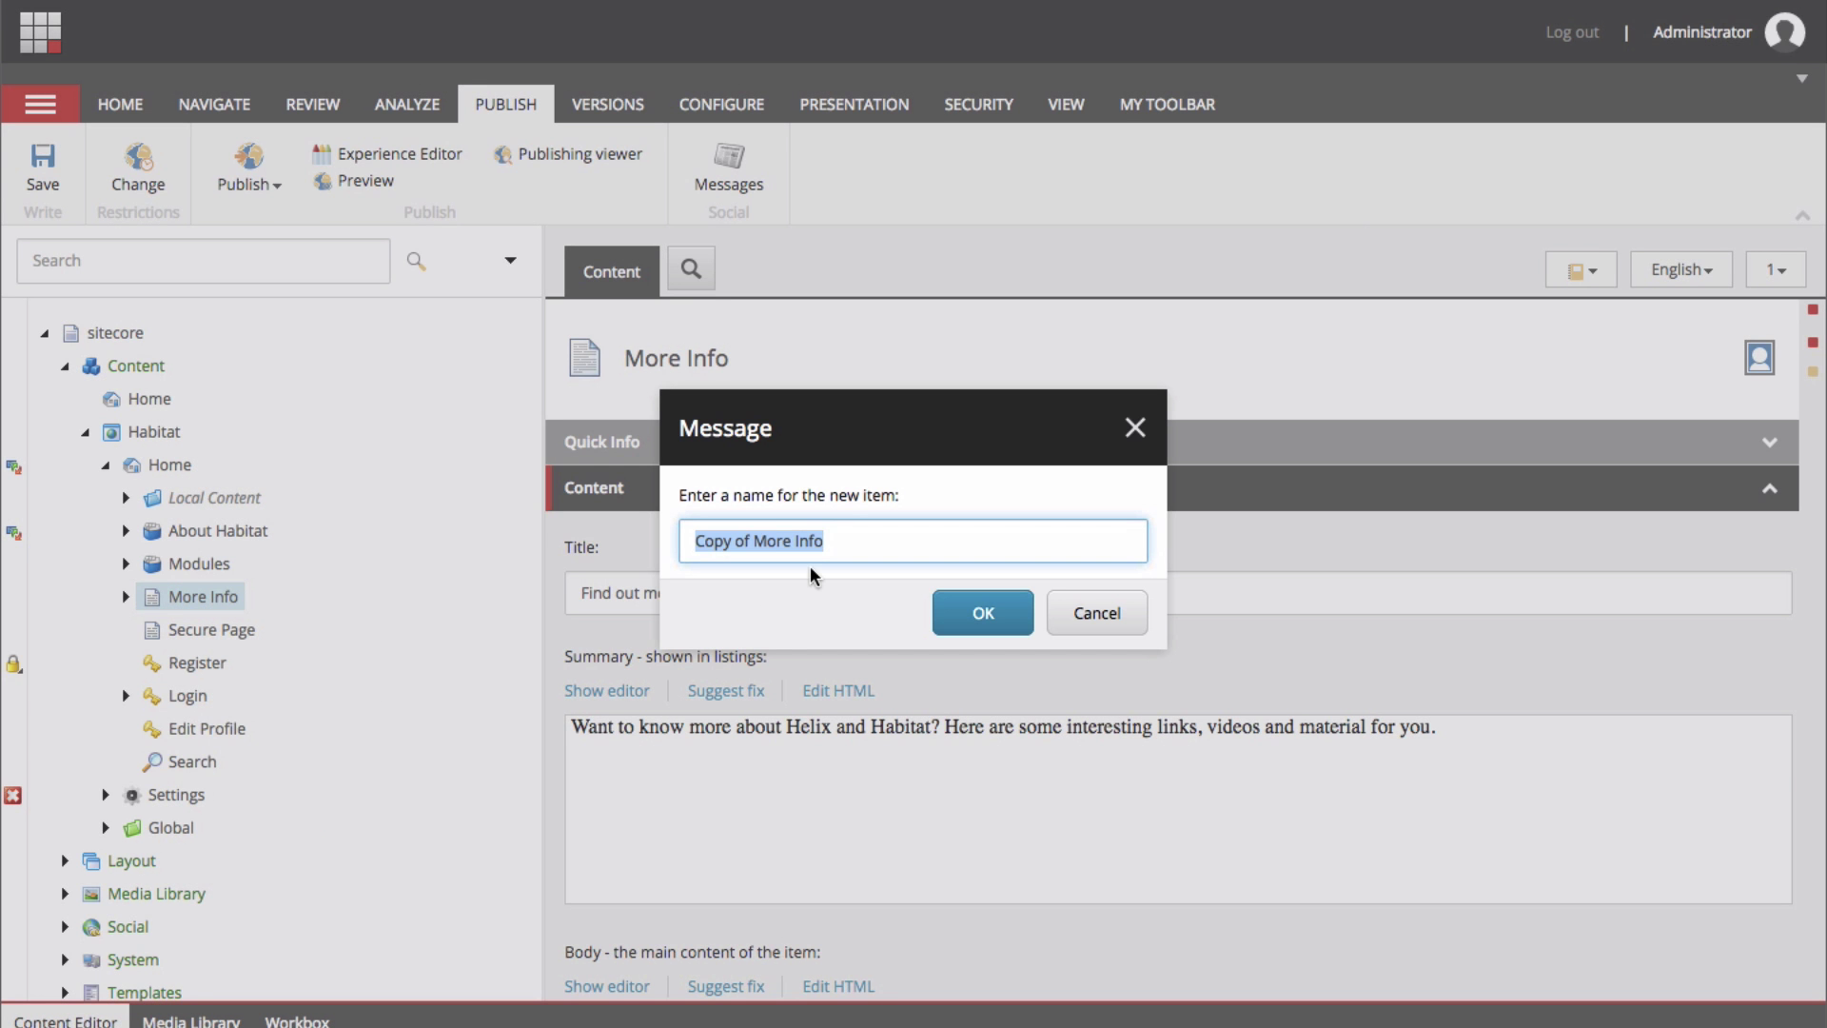
pyautogui.write('More Info')
pyautogui.press('BackSpace')
pyautogui.write('o and Sa')
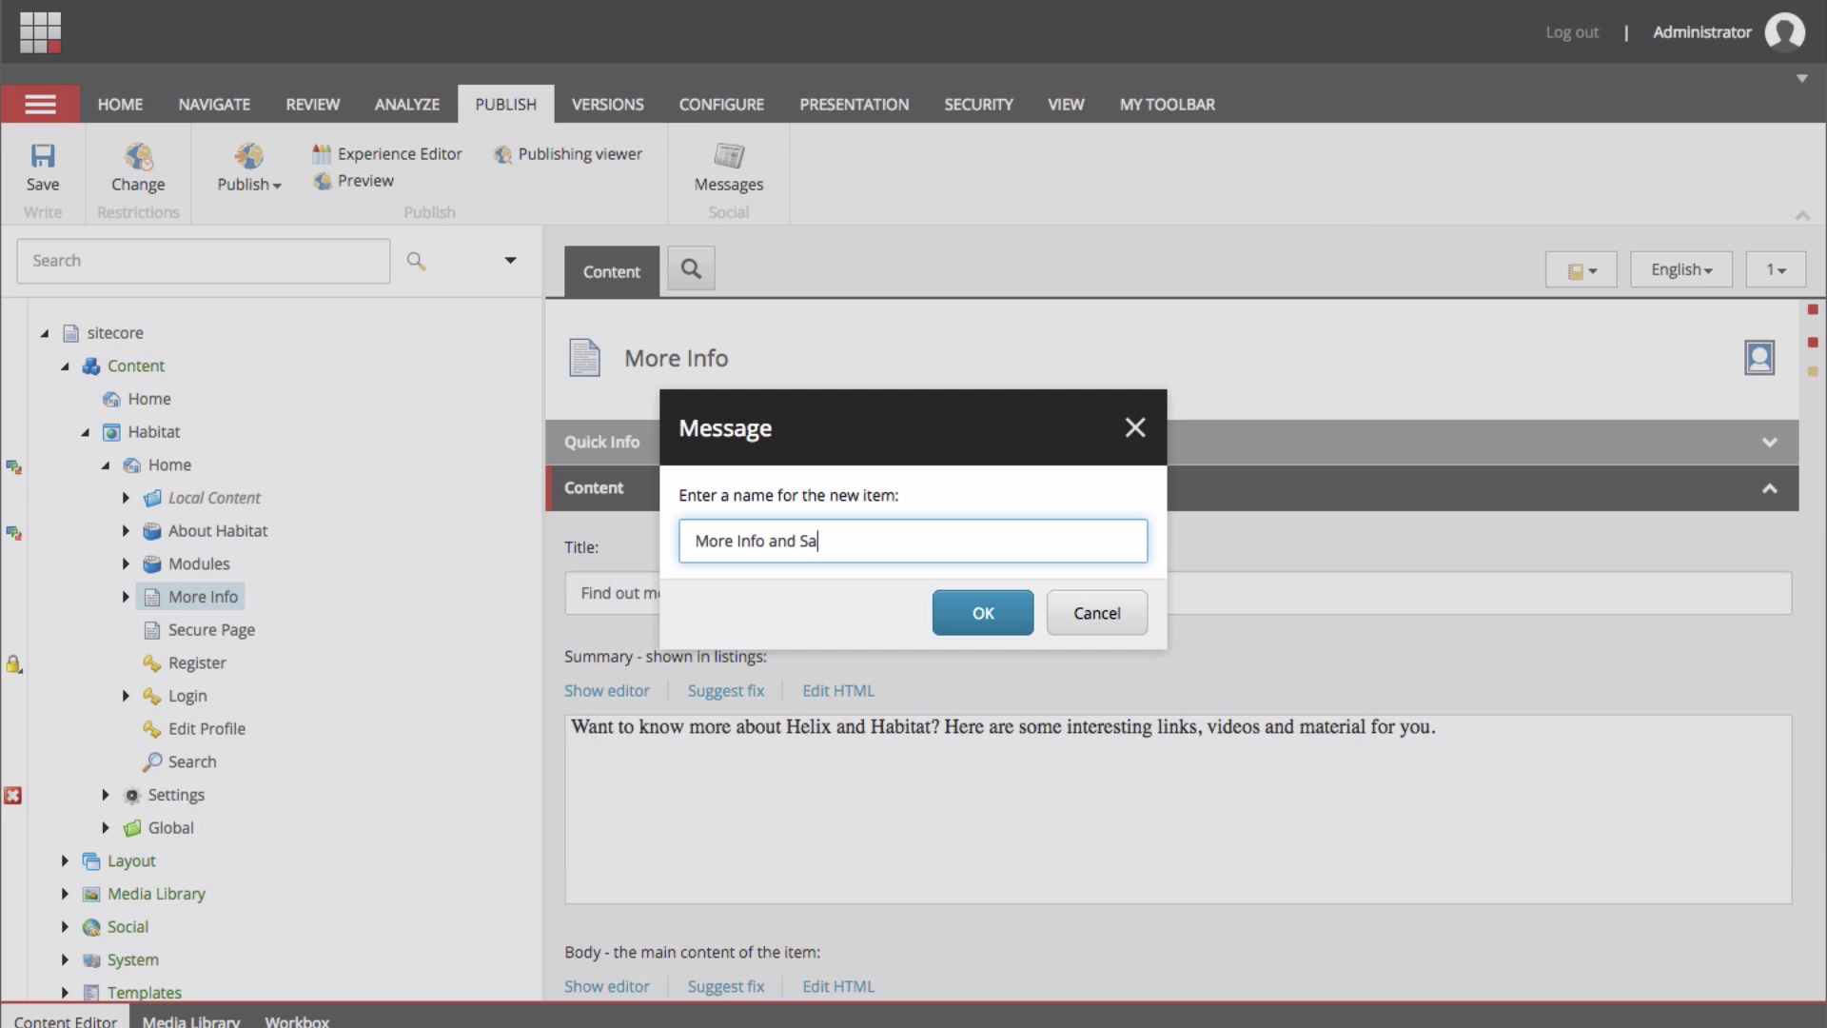
pyautogui.write('ve Today')
pyautogui.click(978, 624)
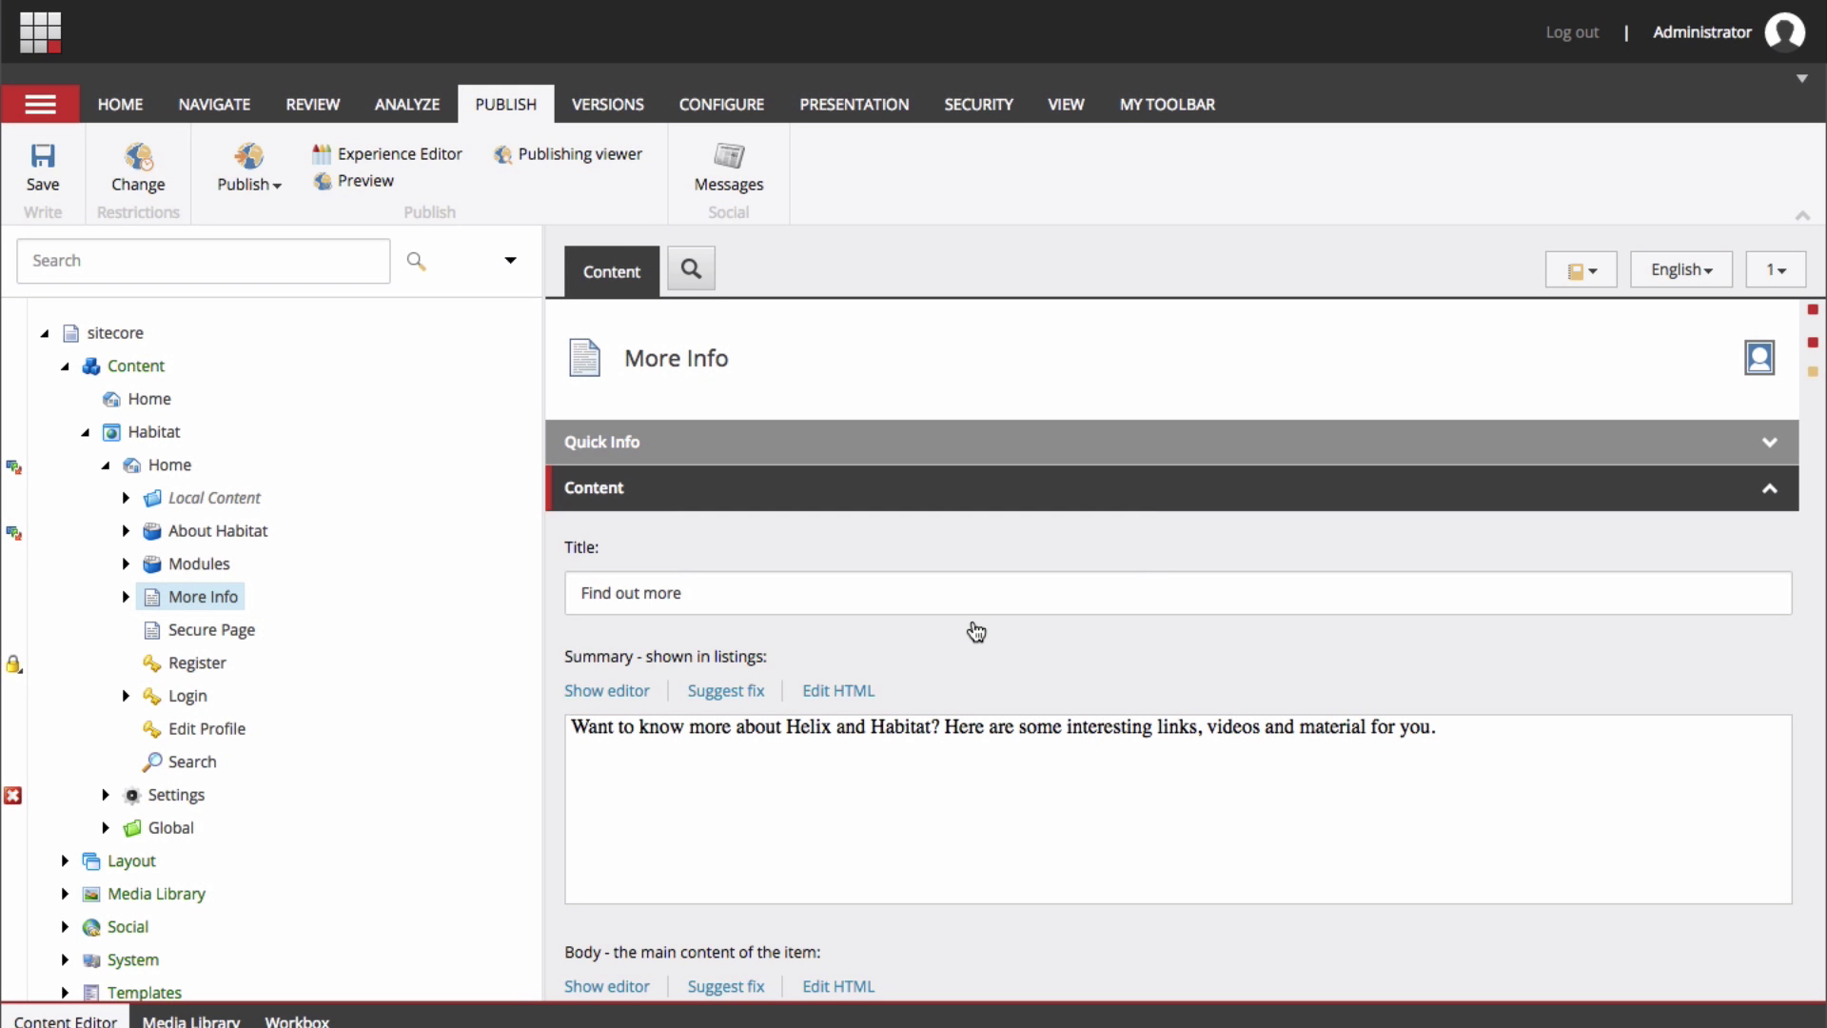
# Expand More Info and open the 'More Info and Save Today - 10' page to view its title.
pyautogui.click(124, 598)
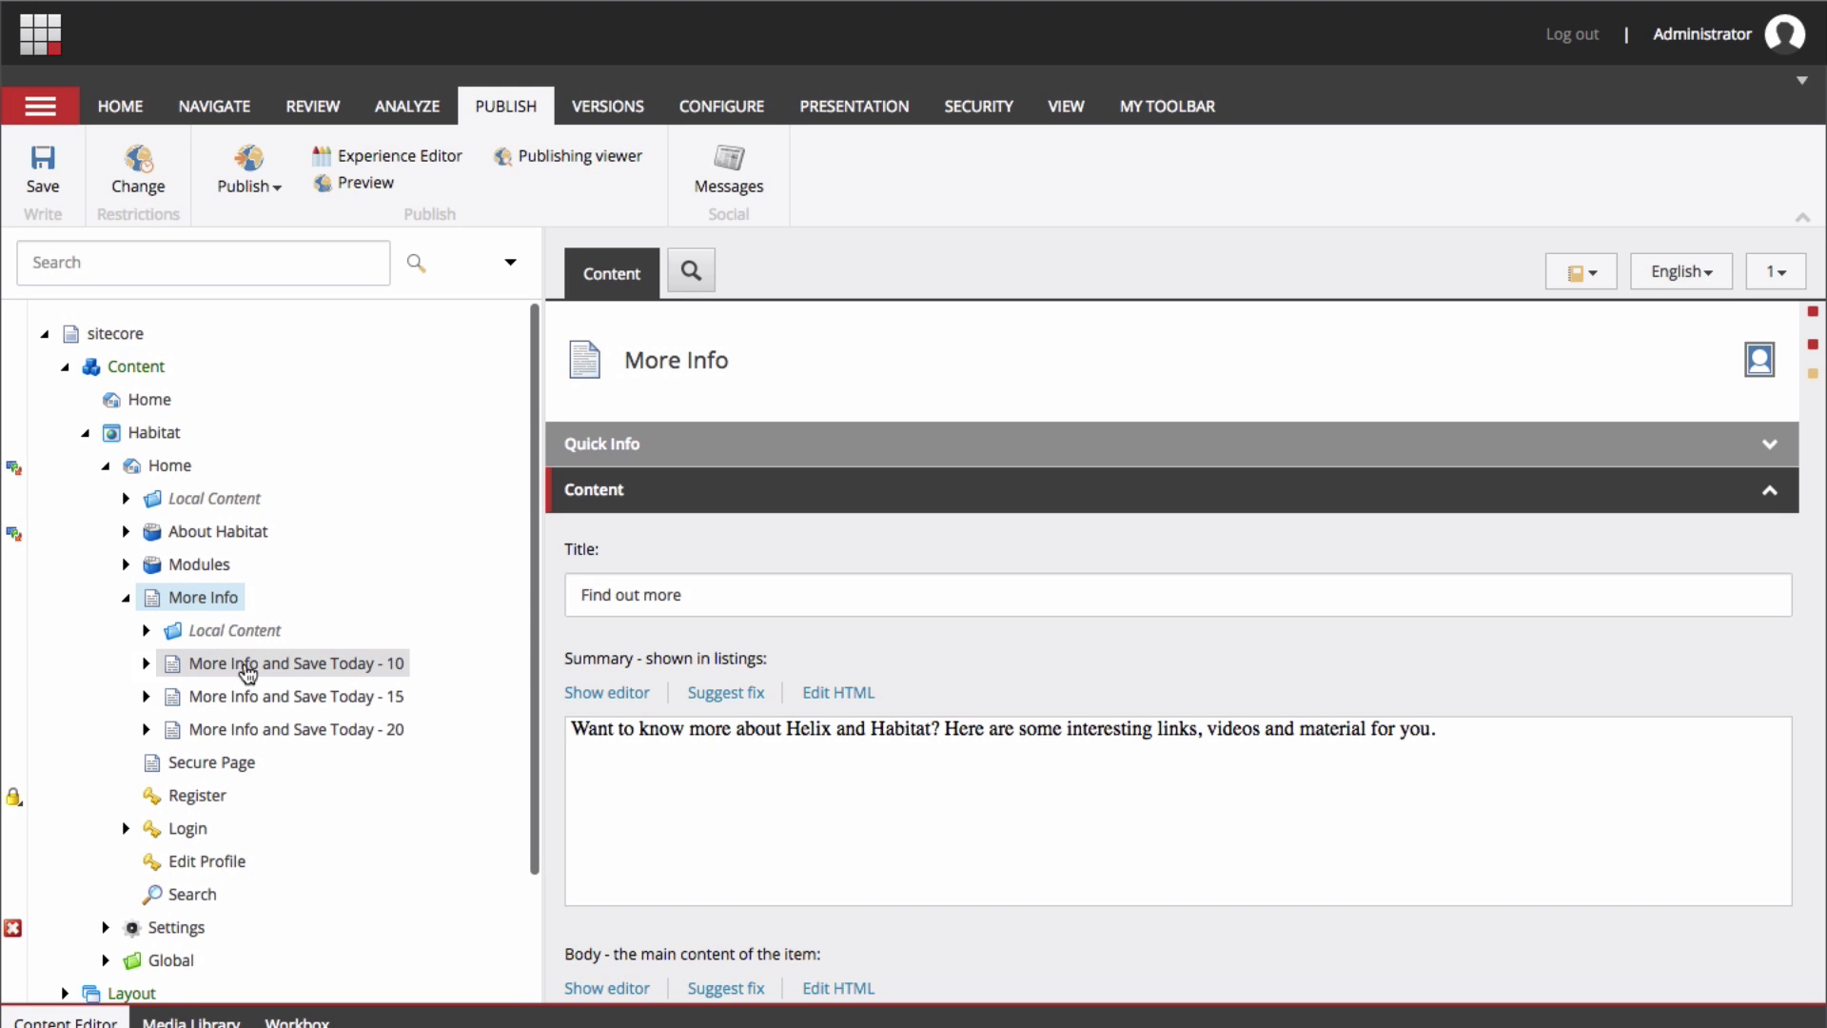
pyautogui.scroll(-1, 350, 709)
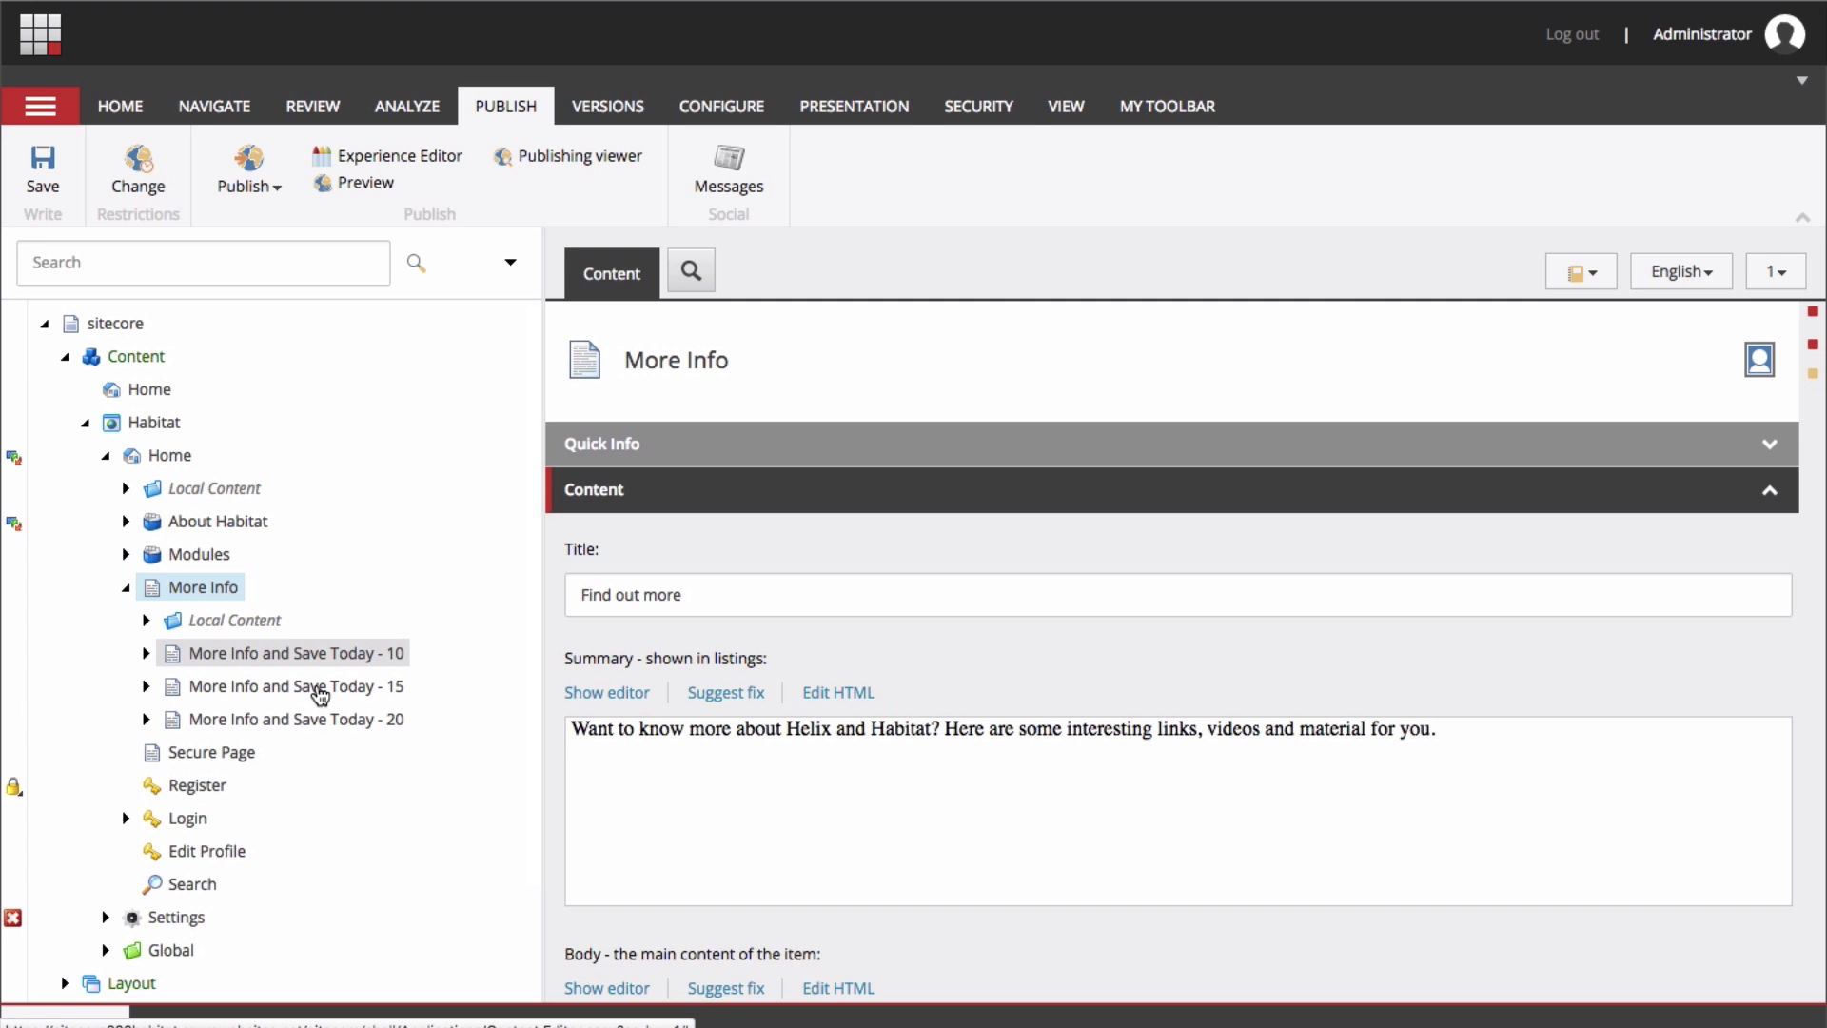
pyautogui.click(314, 653)
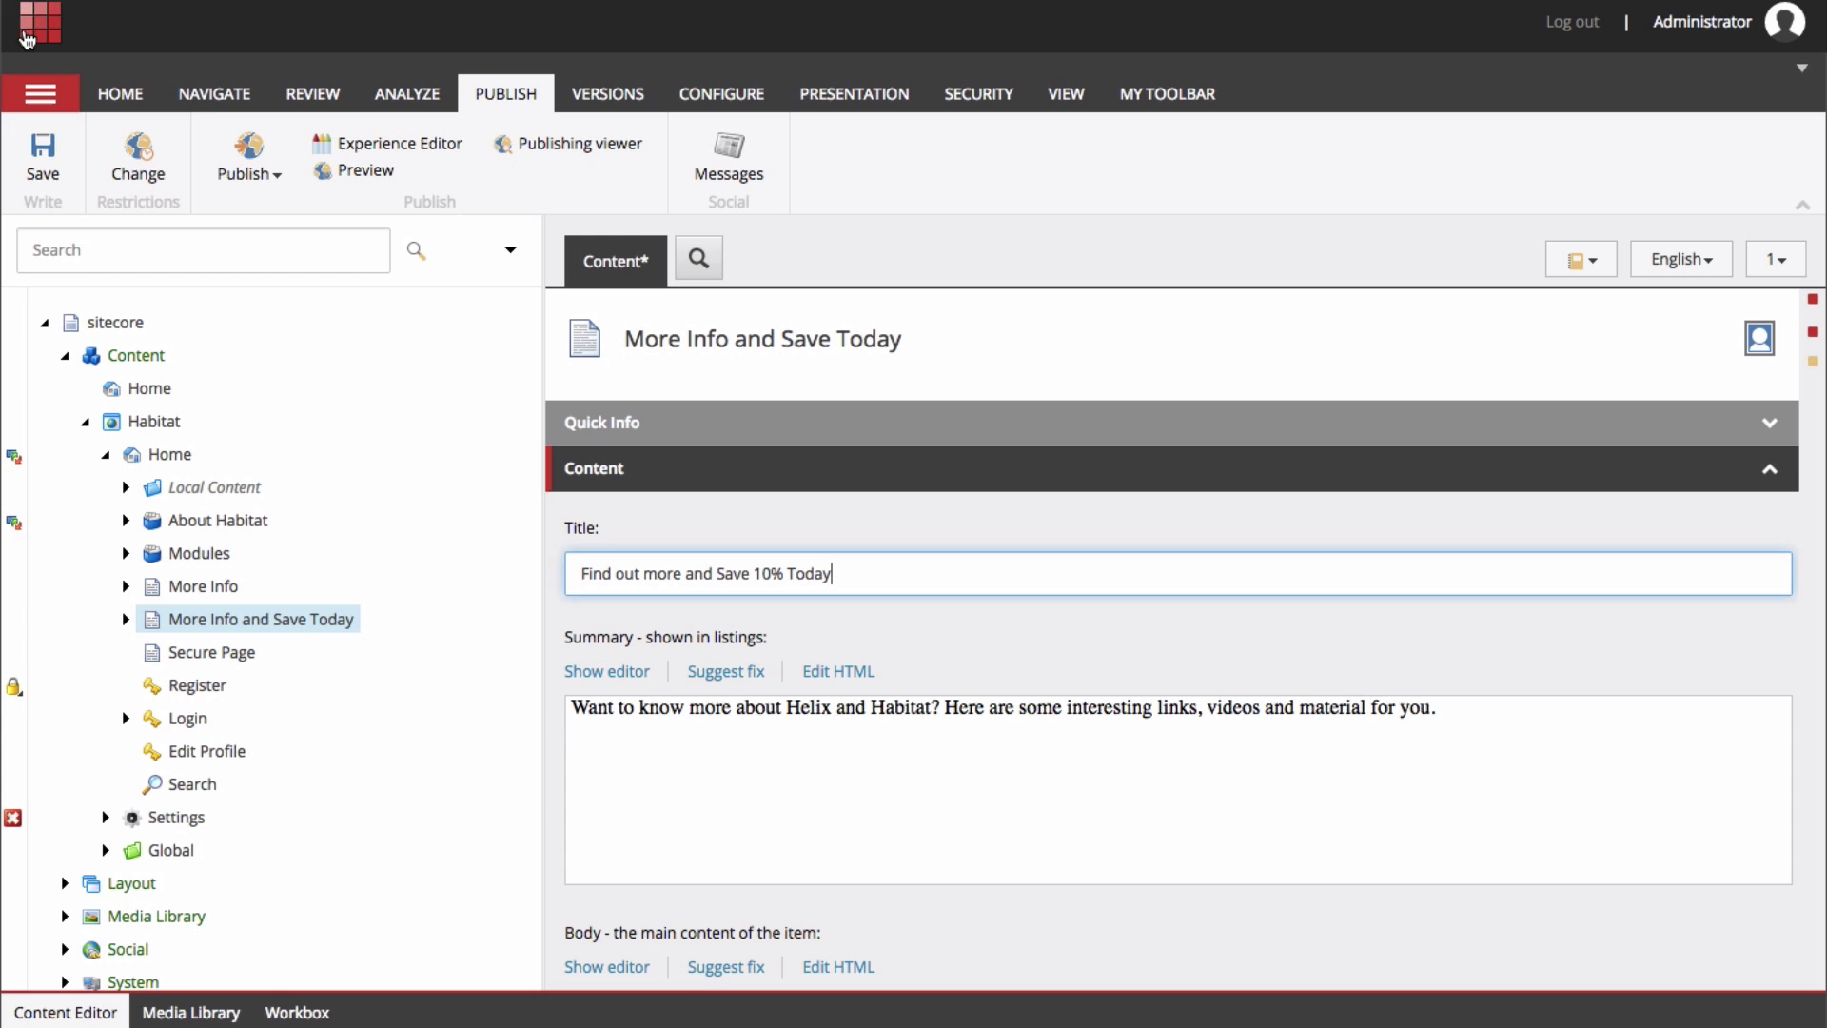
# Save the page, confirming the overwrite, and publish the item with its subitems.
pyautogui.click(37, 163)
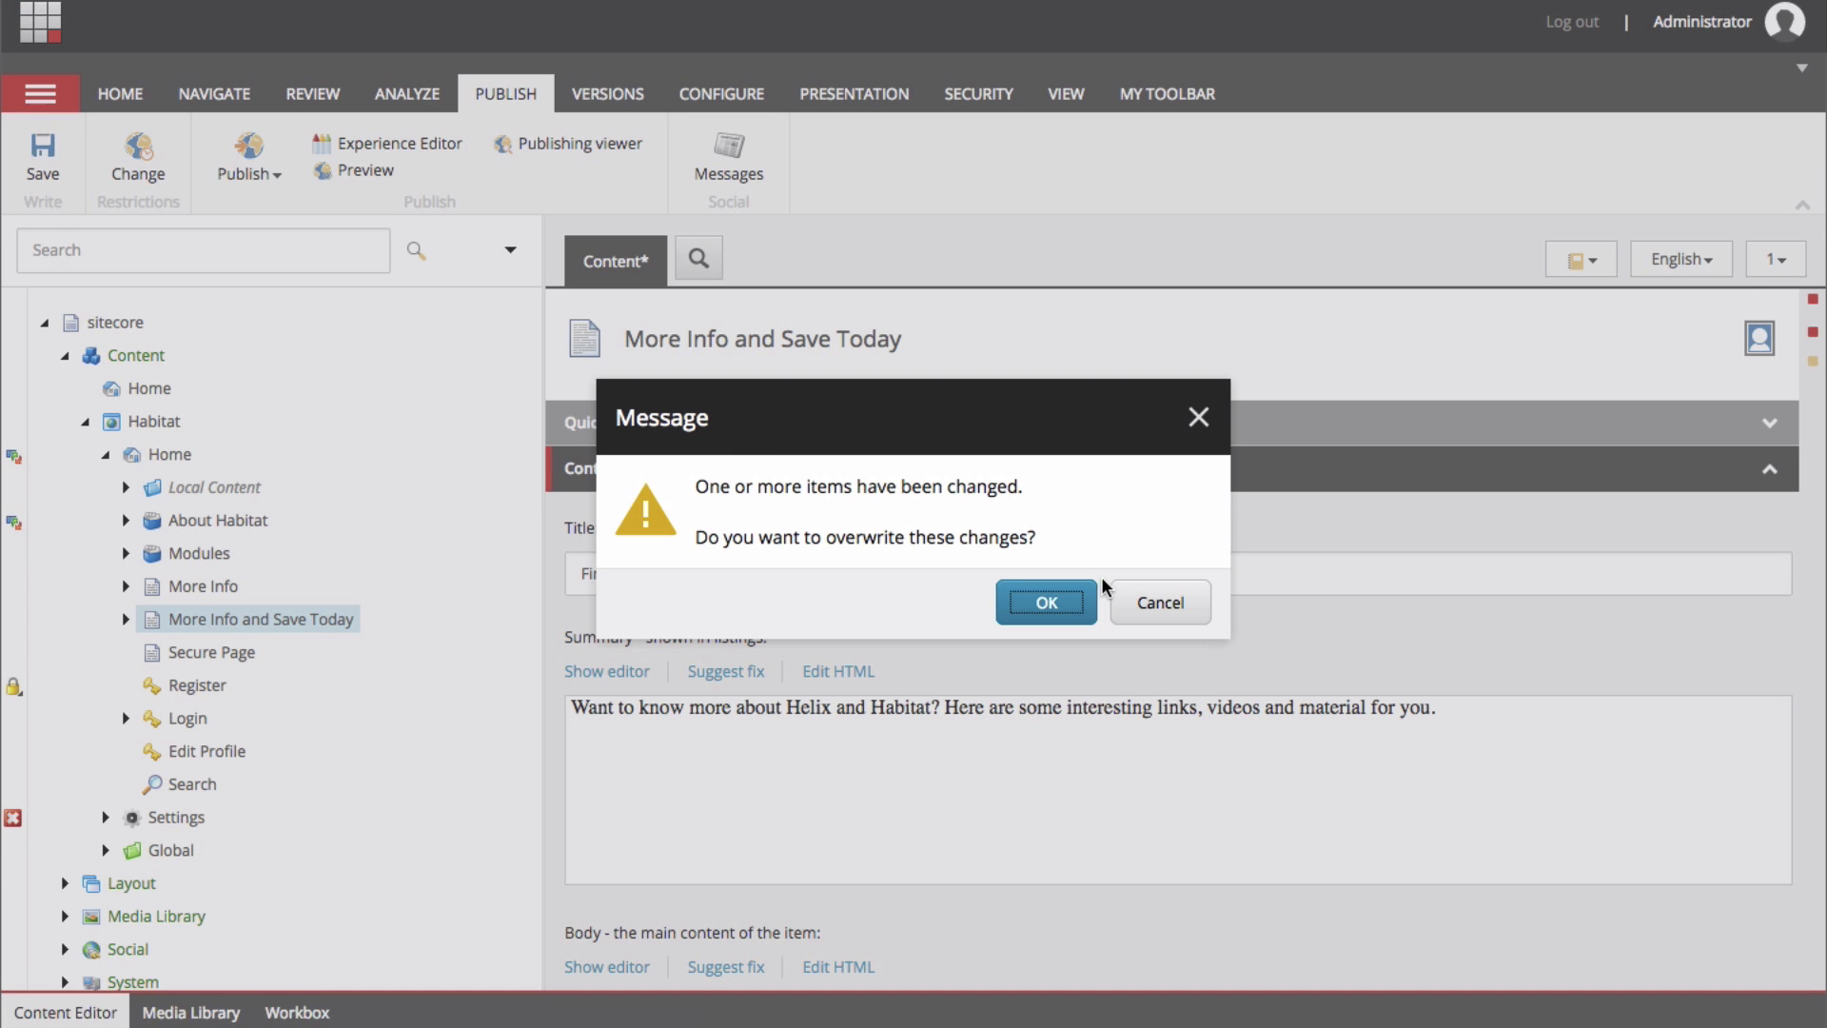
pyautogui.click(1064, 613)
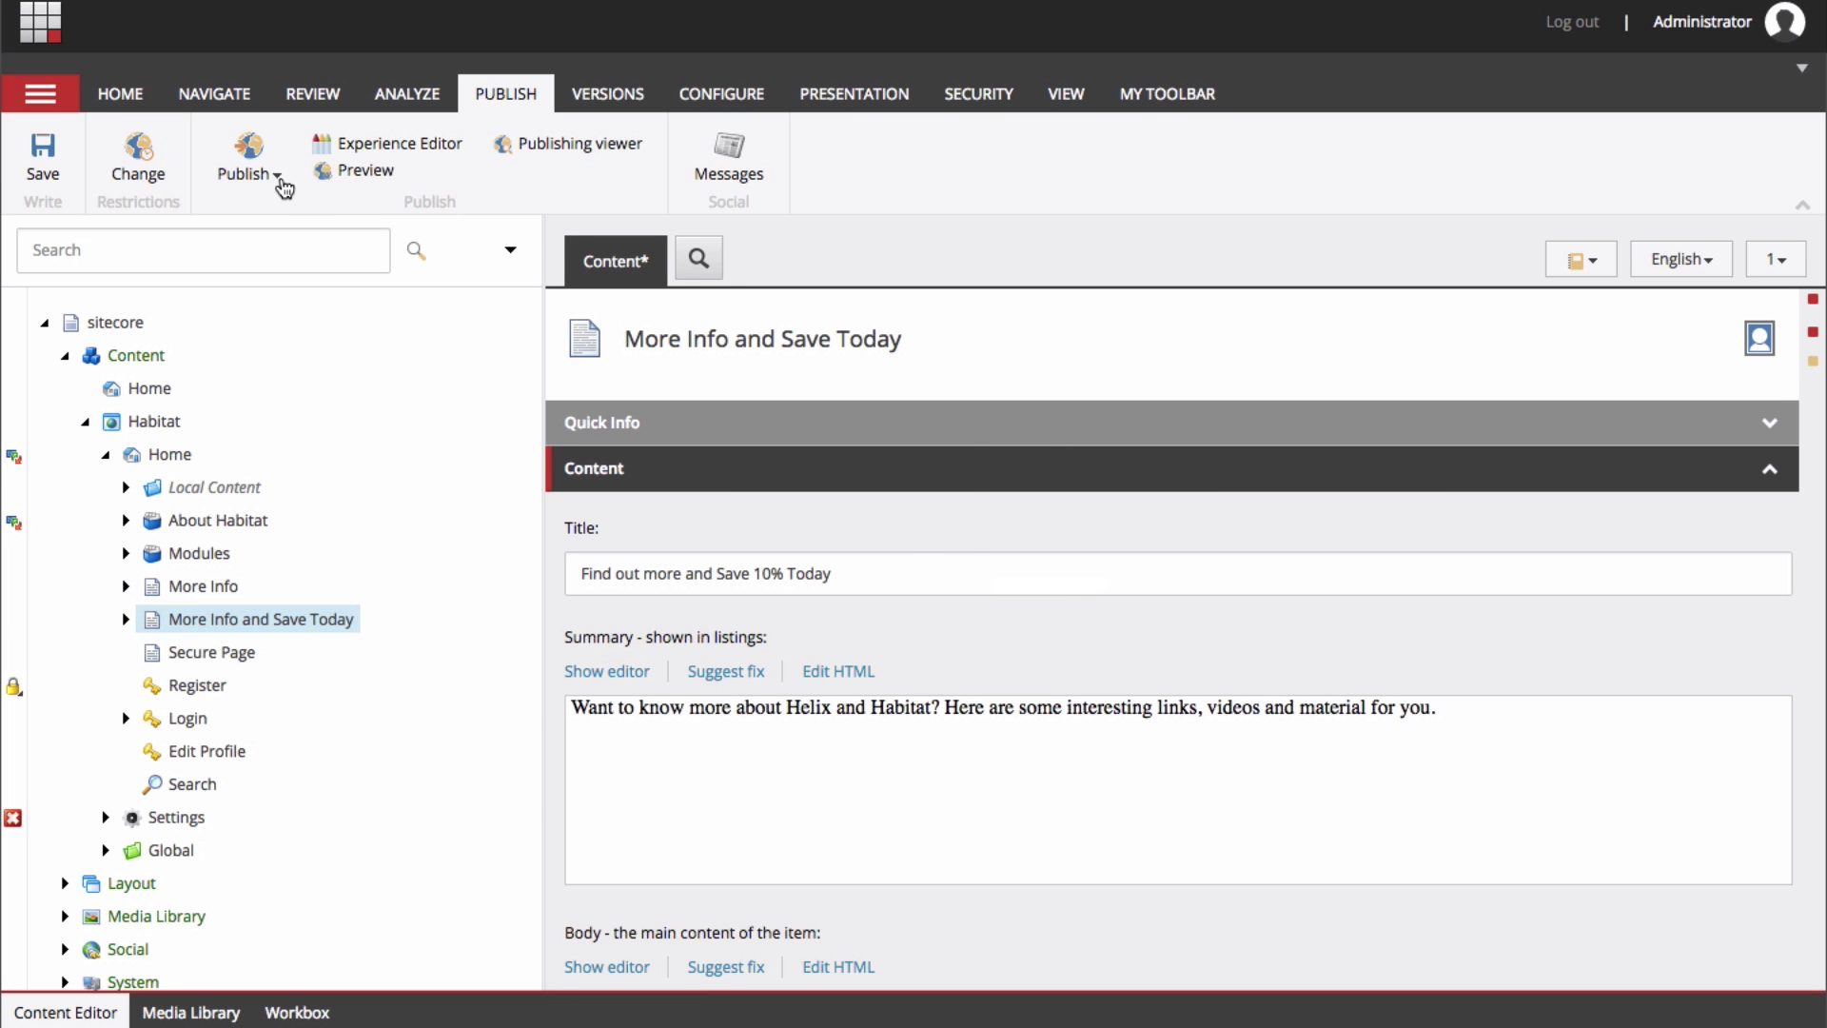
pyautogui.click(279, 179)
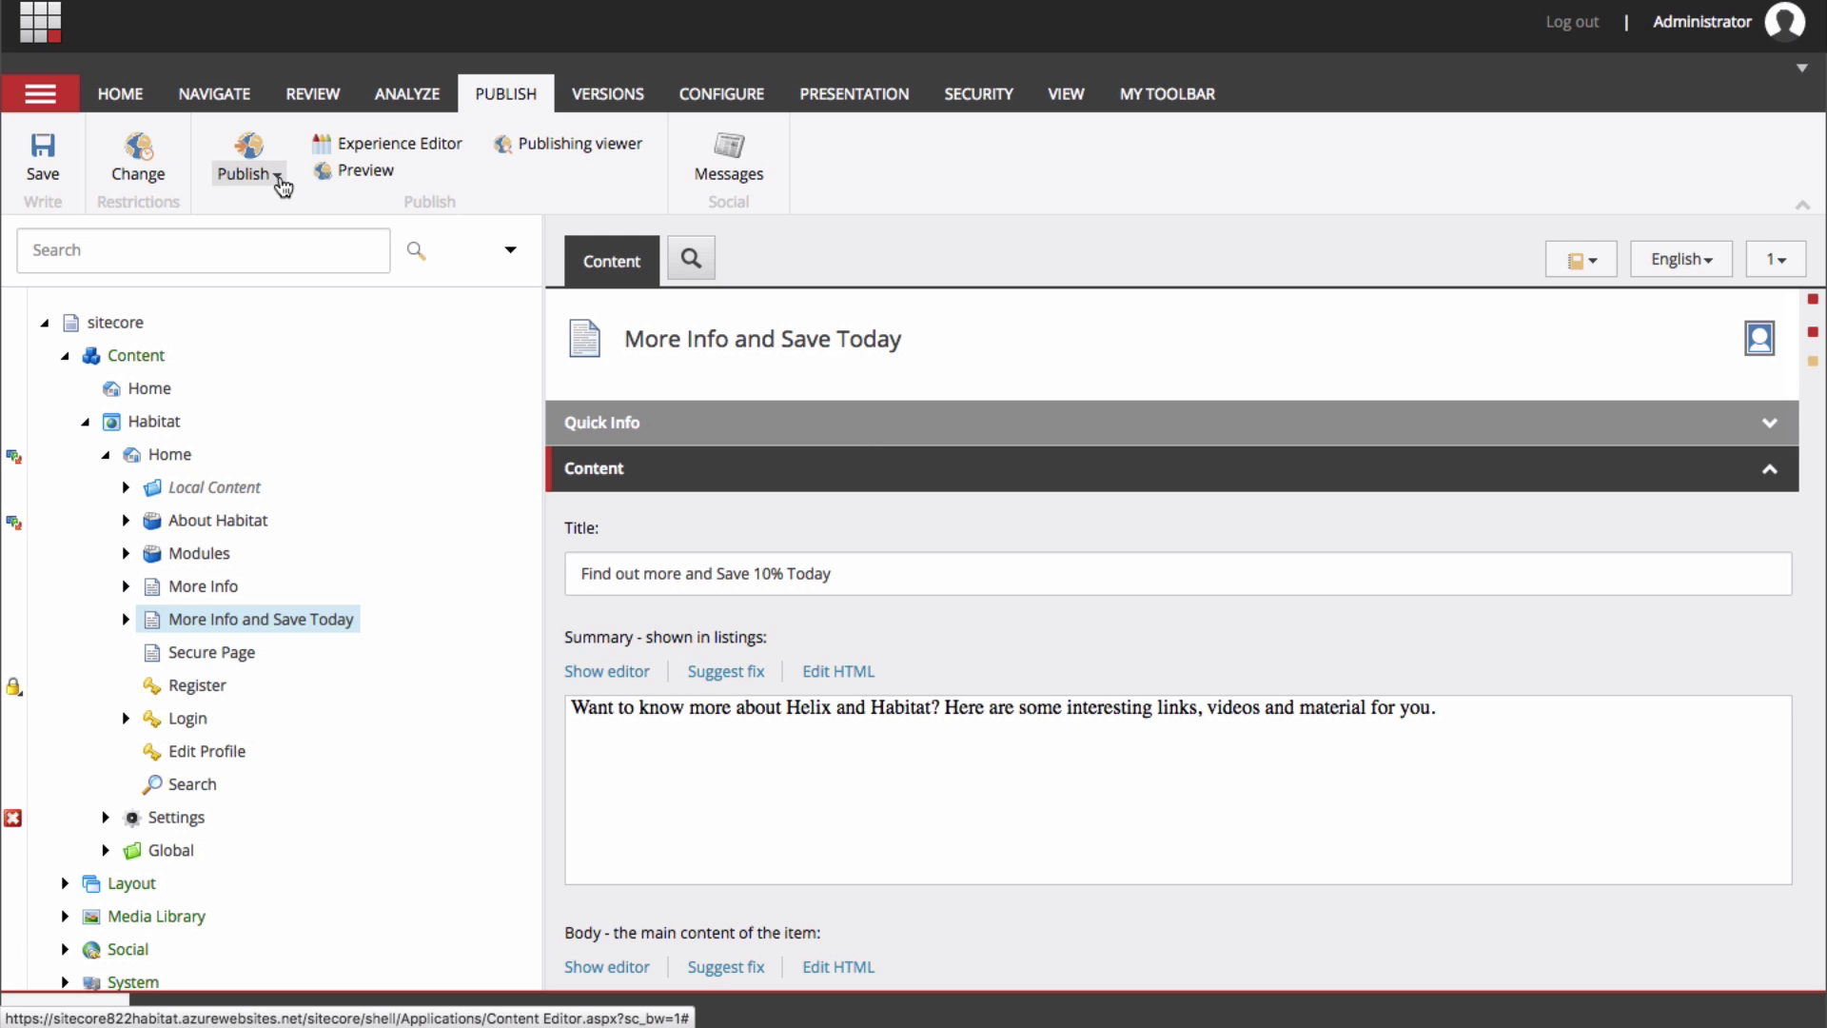
pyautogui.click(281, 186)
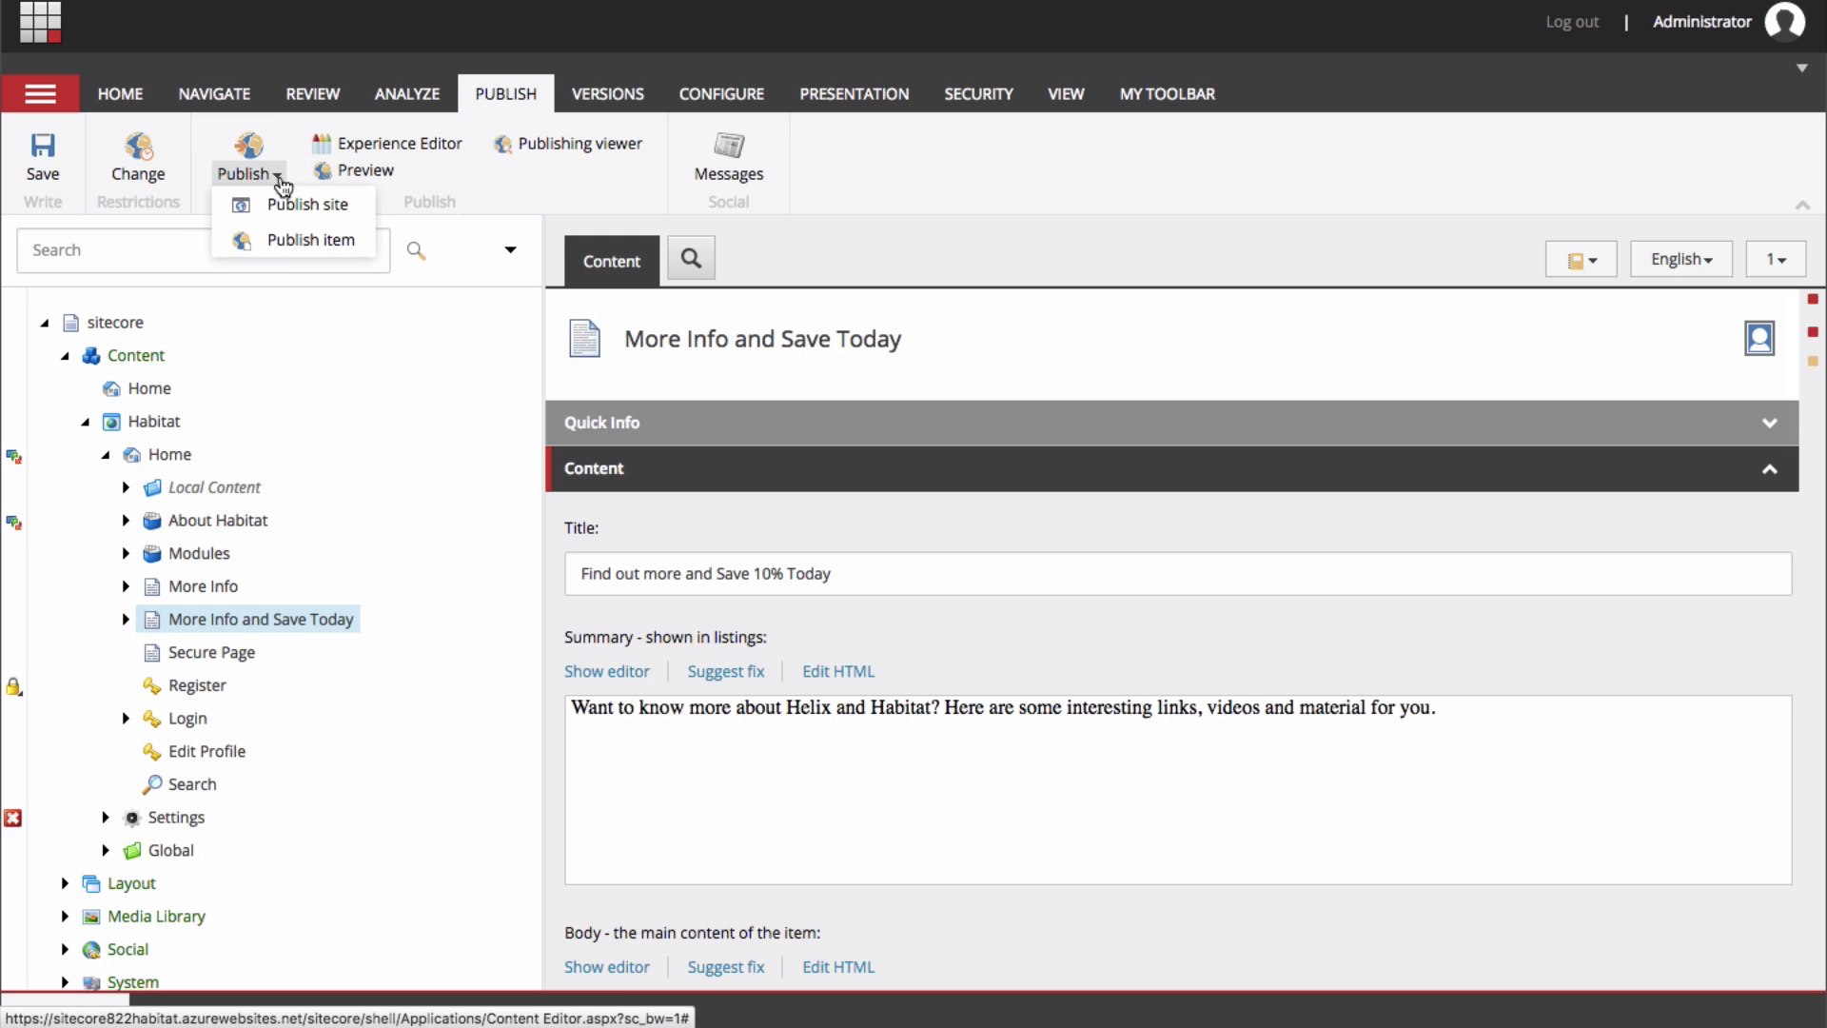
pyautogui.click(280, 234)
pyautogui.click(1045, 863)
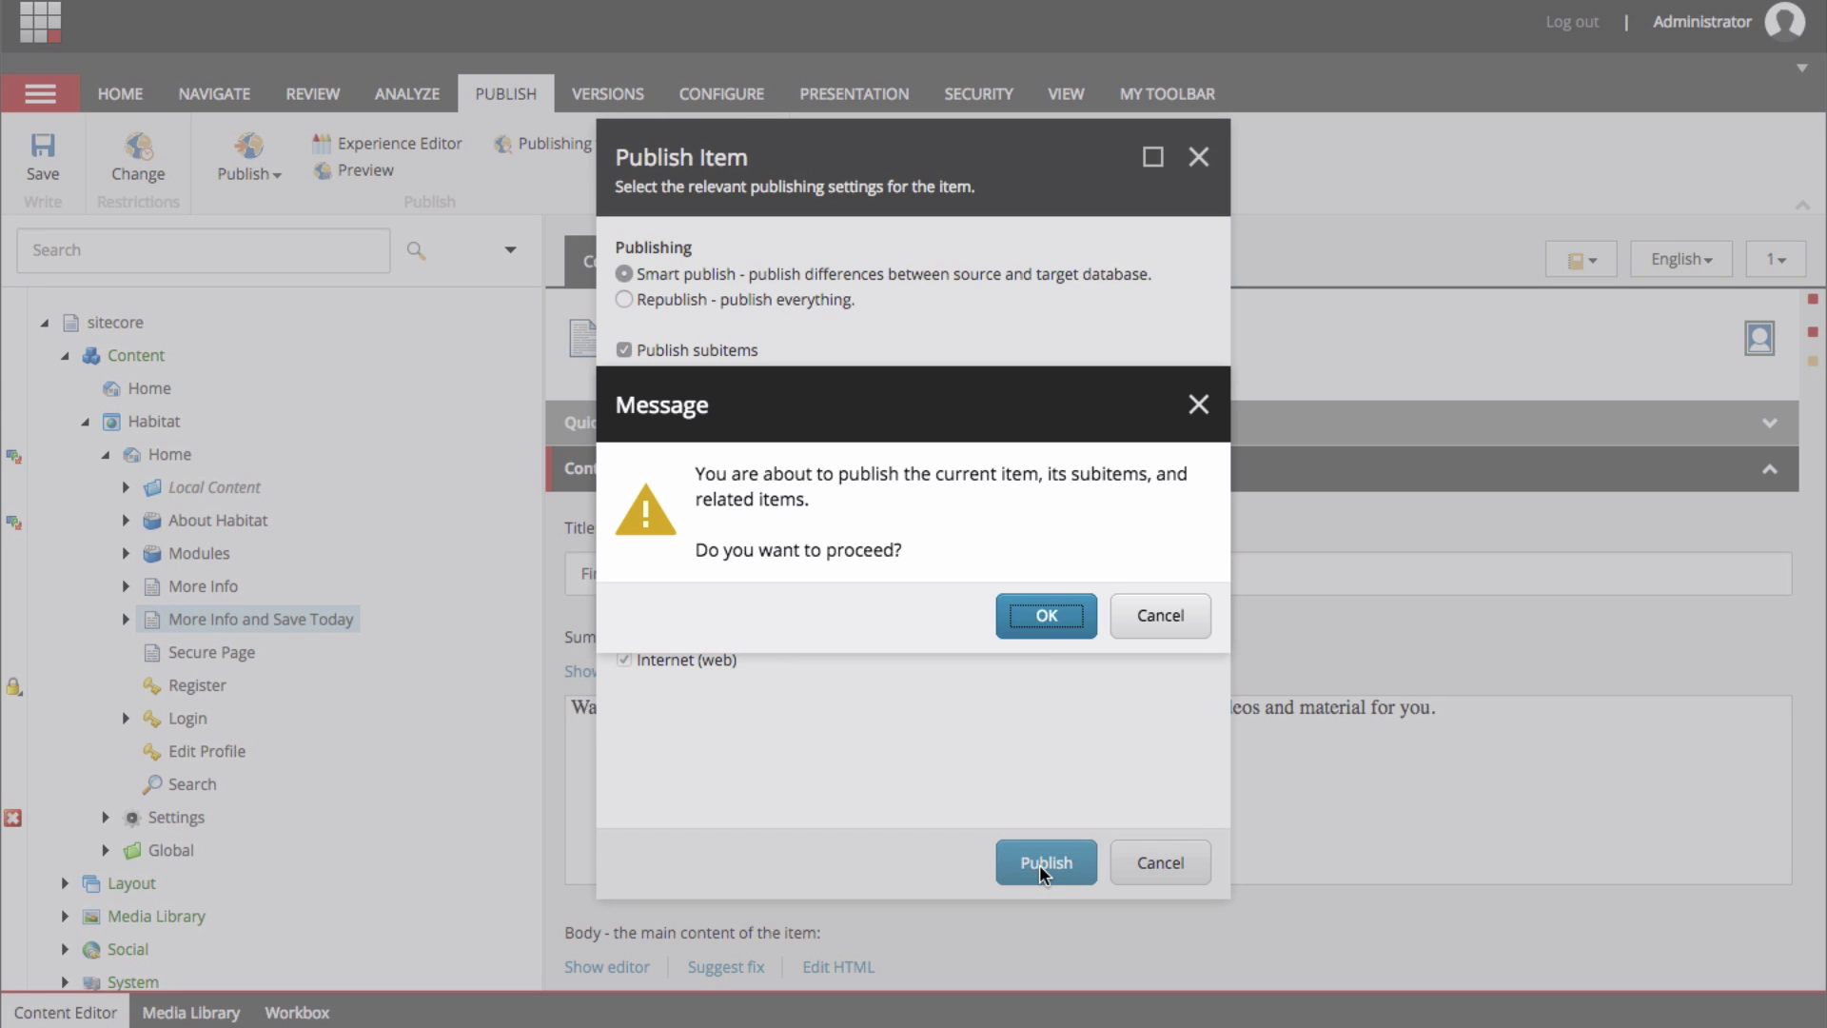
pyautogui.click(1045, 615)
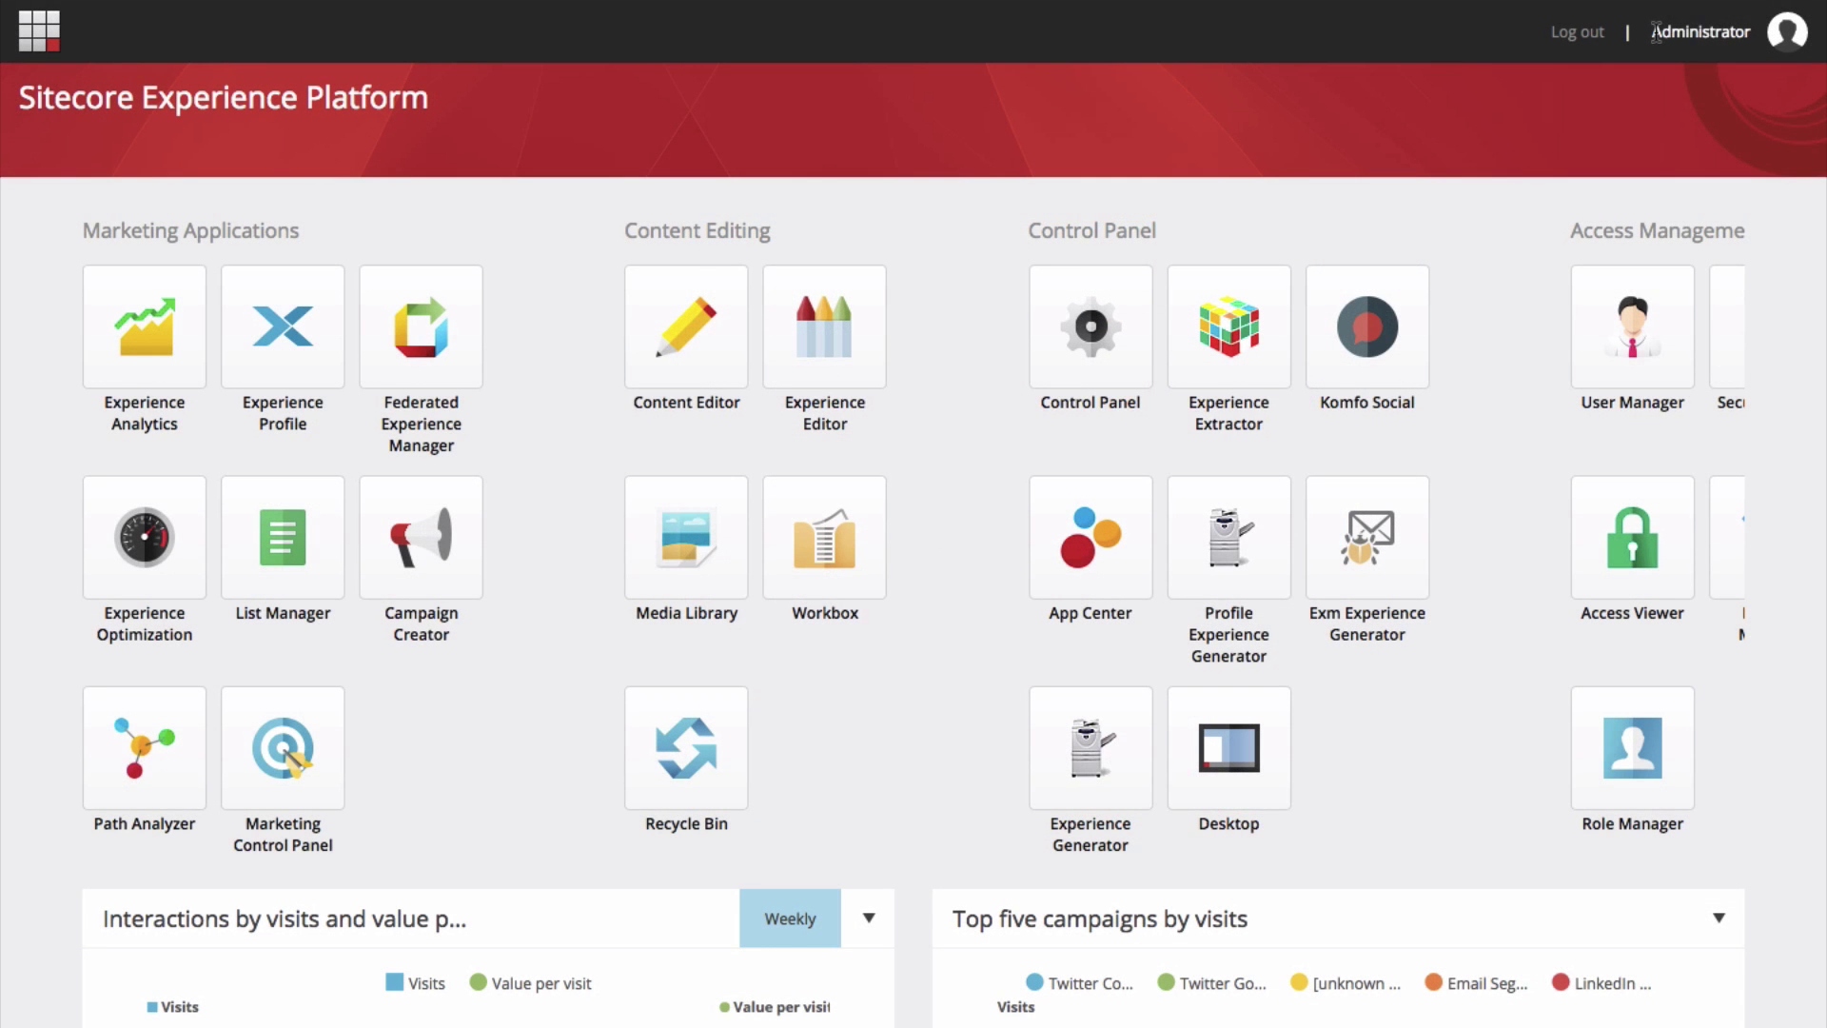
# Log out of the administrator account and log back in as the content author.
pyautogui.doubleClick(1741, 33)
pyautogui.click(1570, 38)
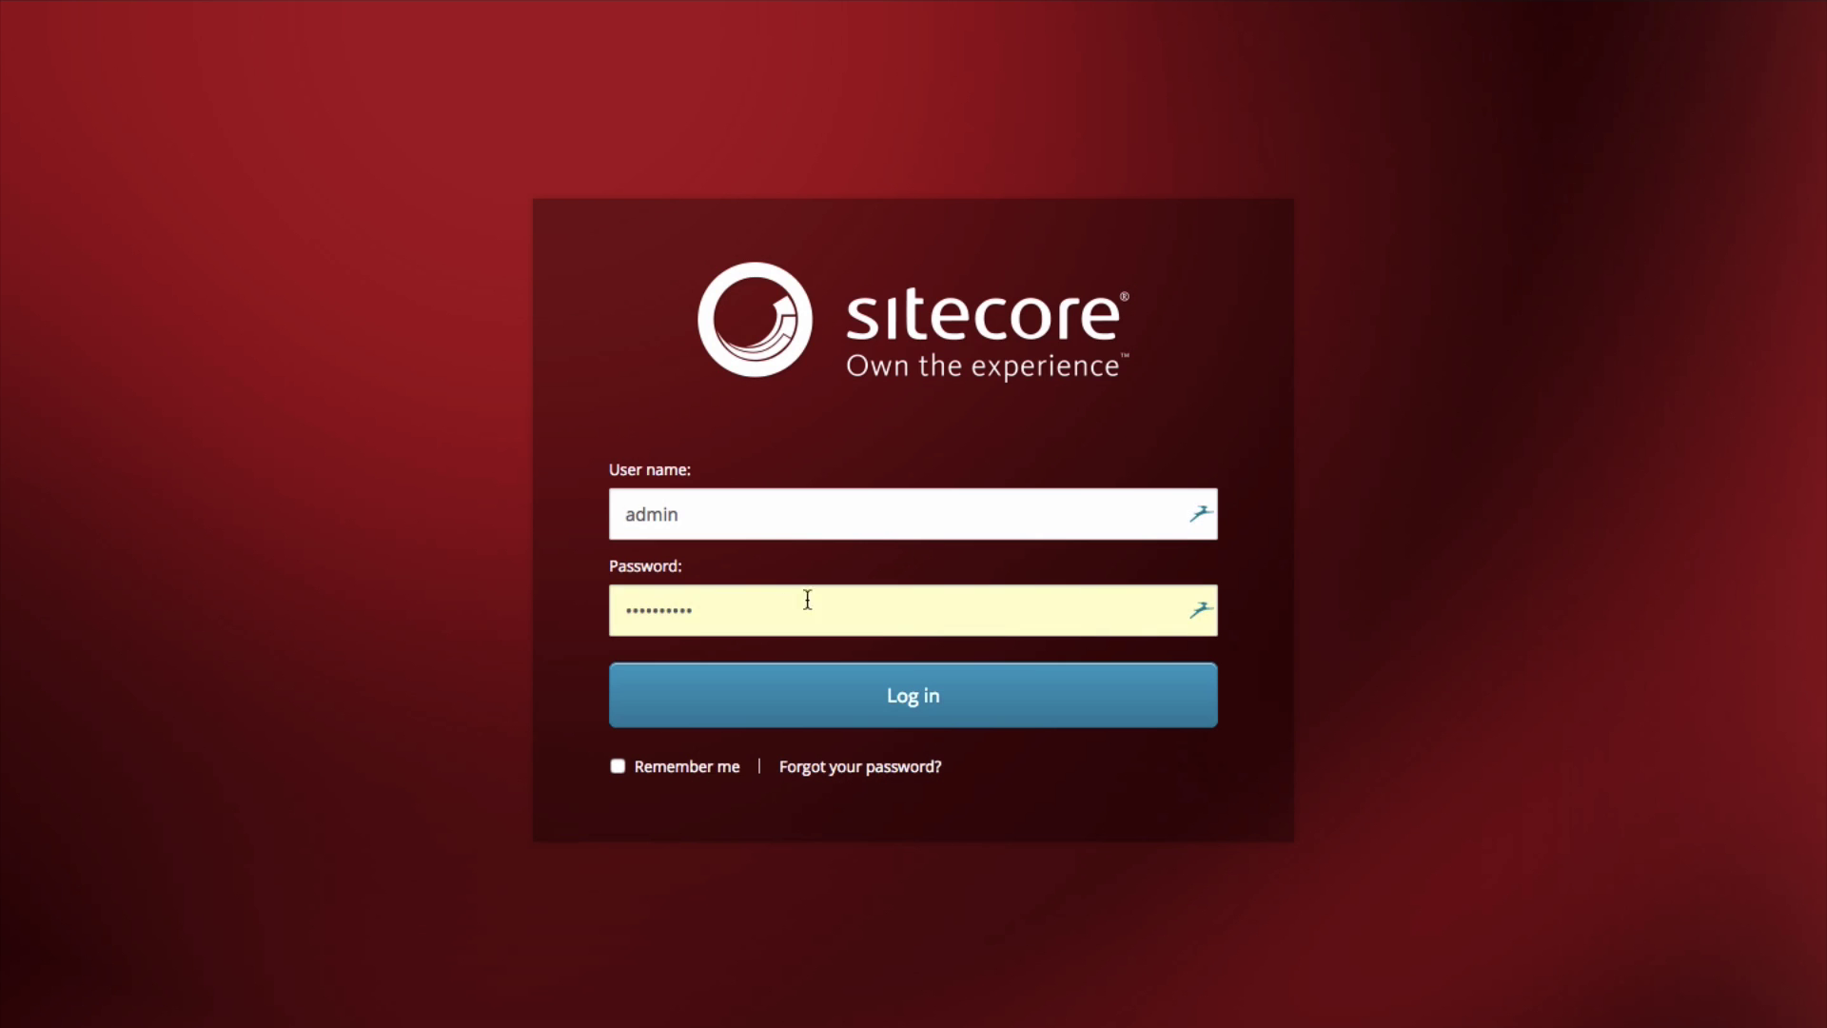
pyautogui.click(914, 518)
pyautogui.click(878, 706)
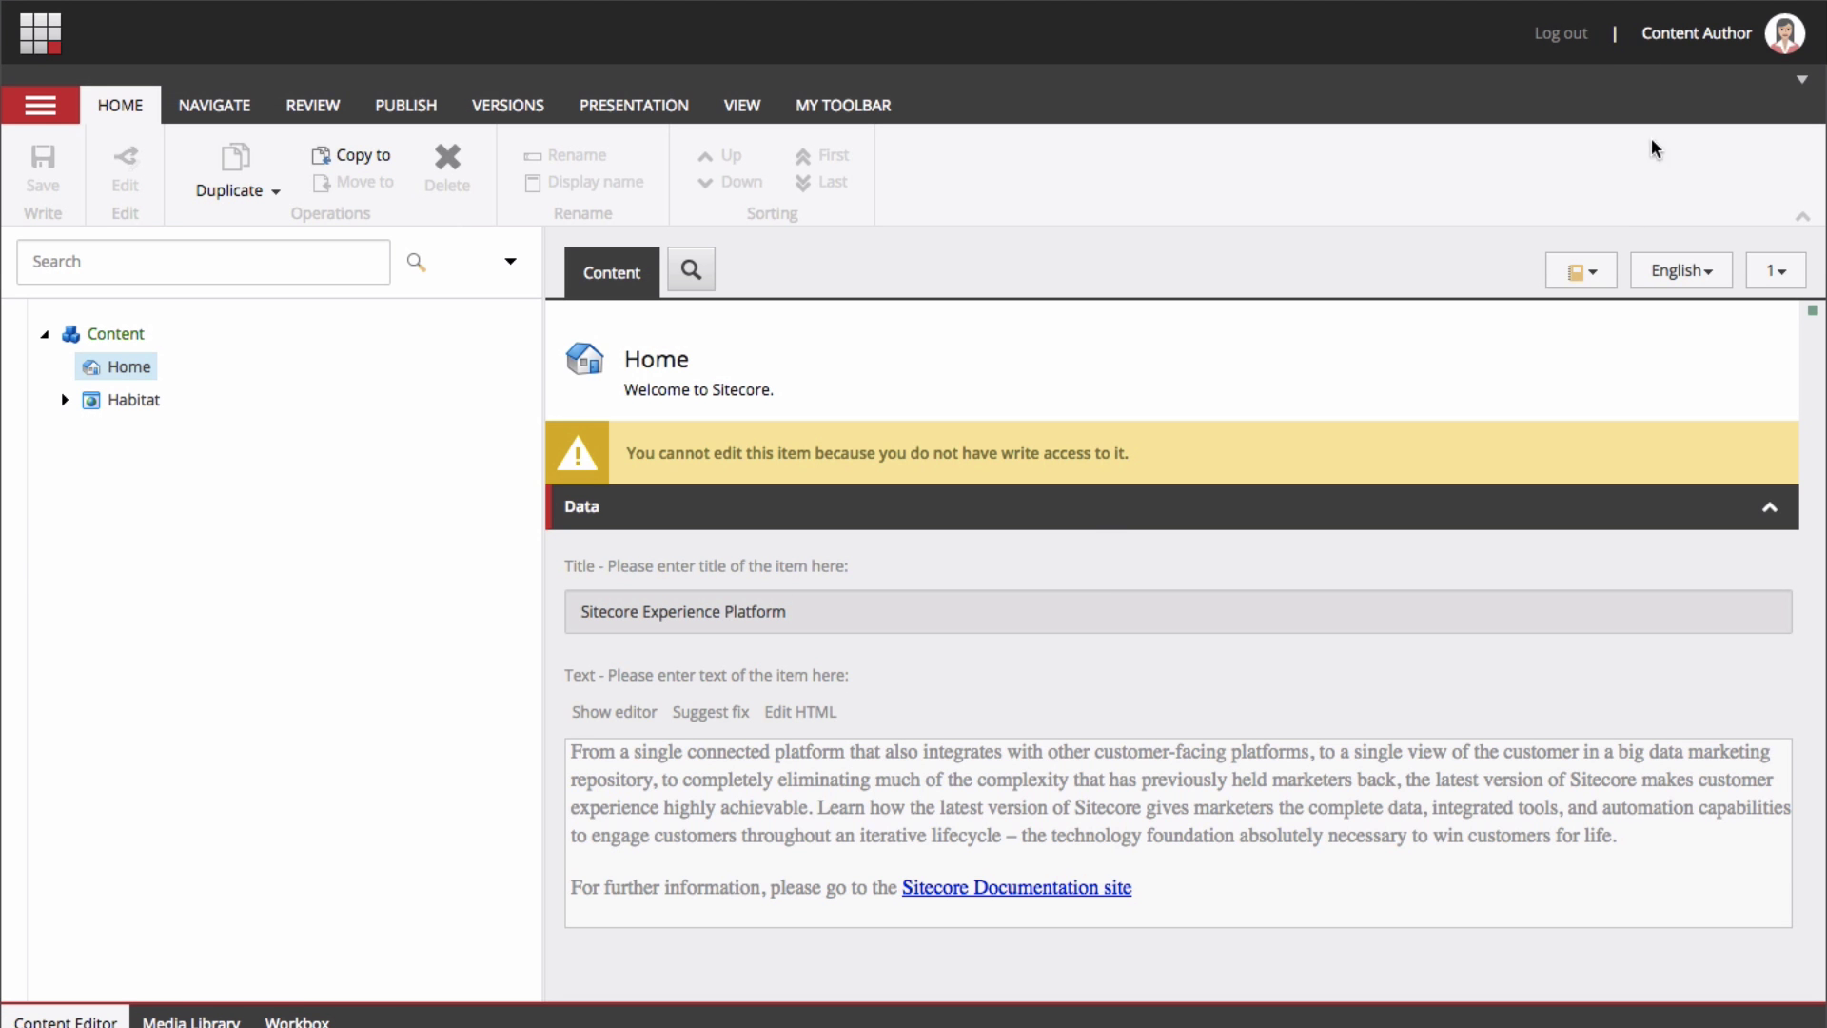
# Open Experience Editor with the navigation bar on and go to Home > More Info.
pyautogui.tripleClick(1696, 31)
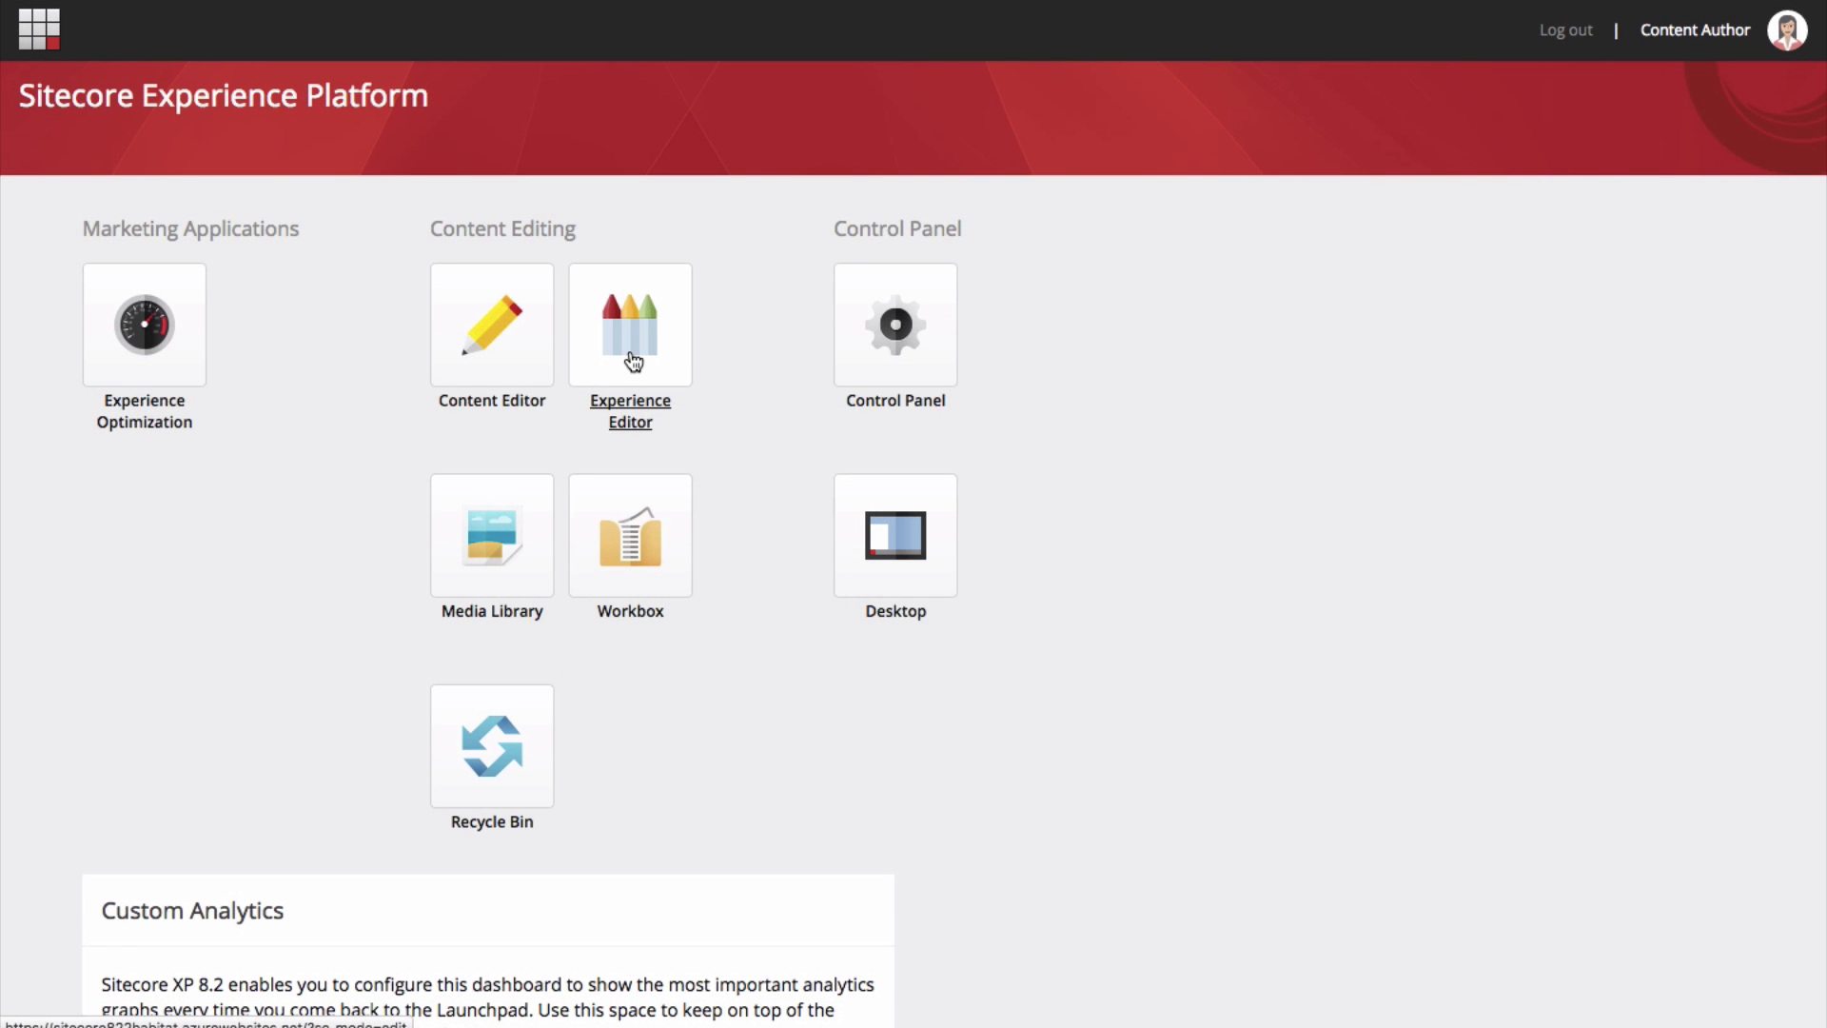
pyautogui.click(621, 288)
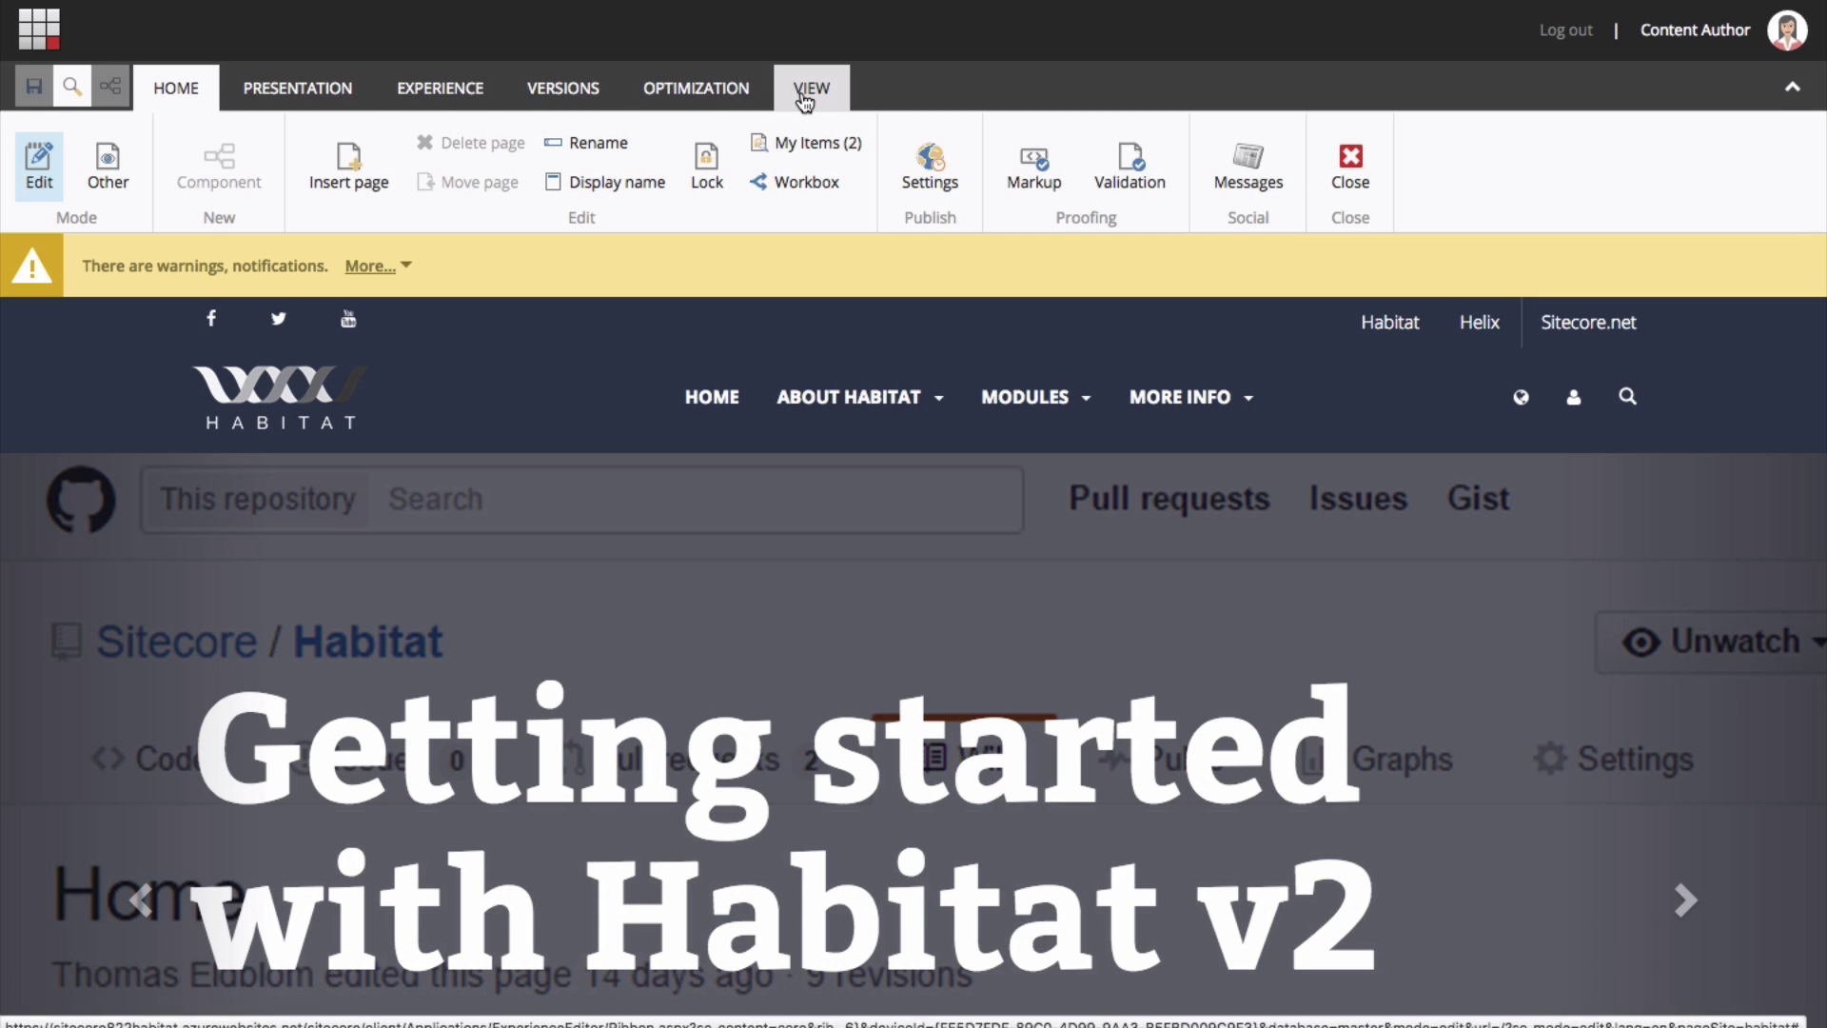
pyautogui.click(804, 95)
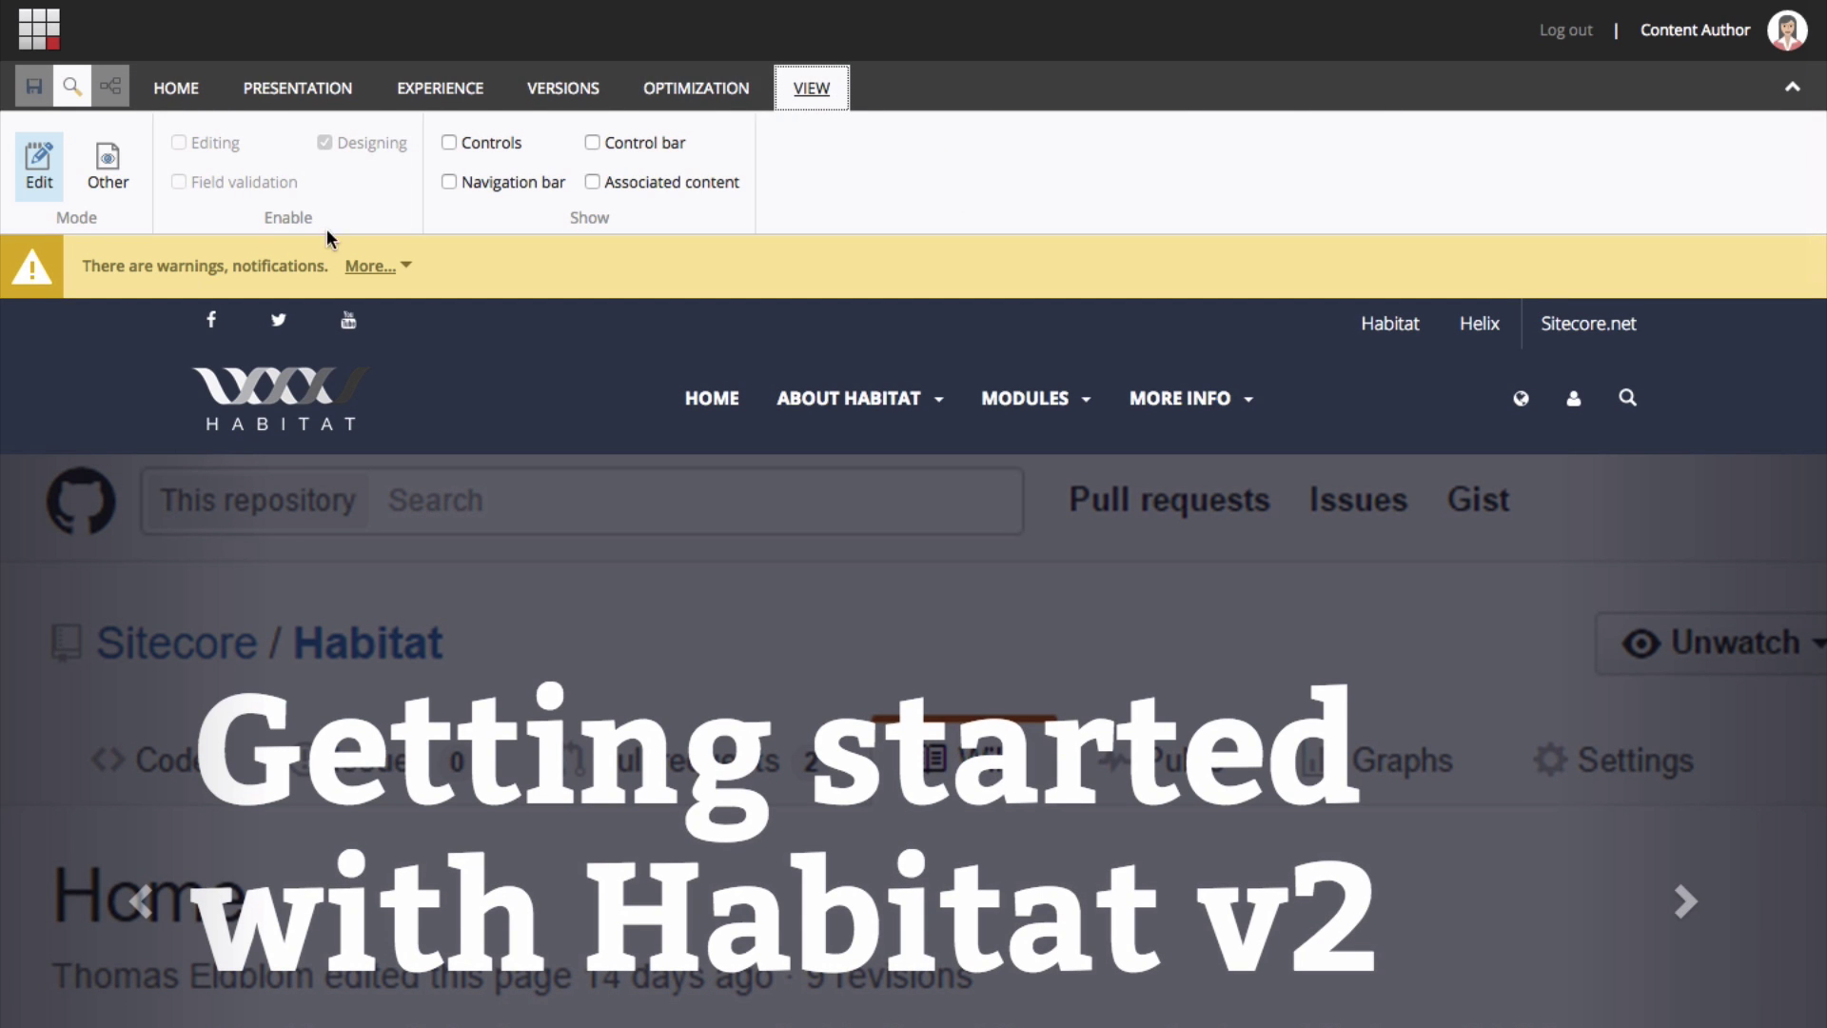
pyautogui.click(448, 181)
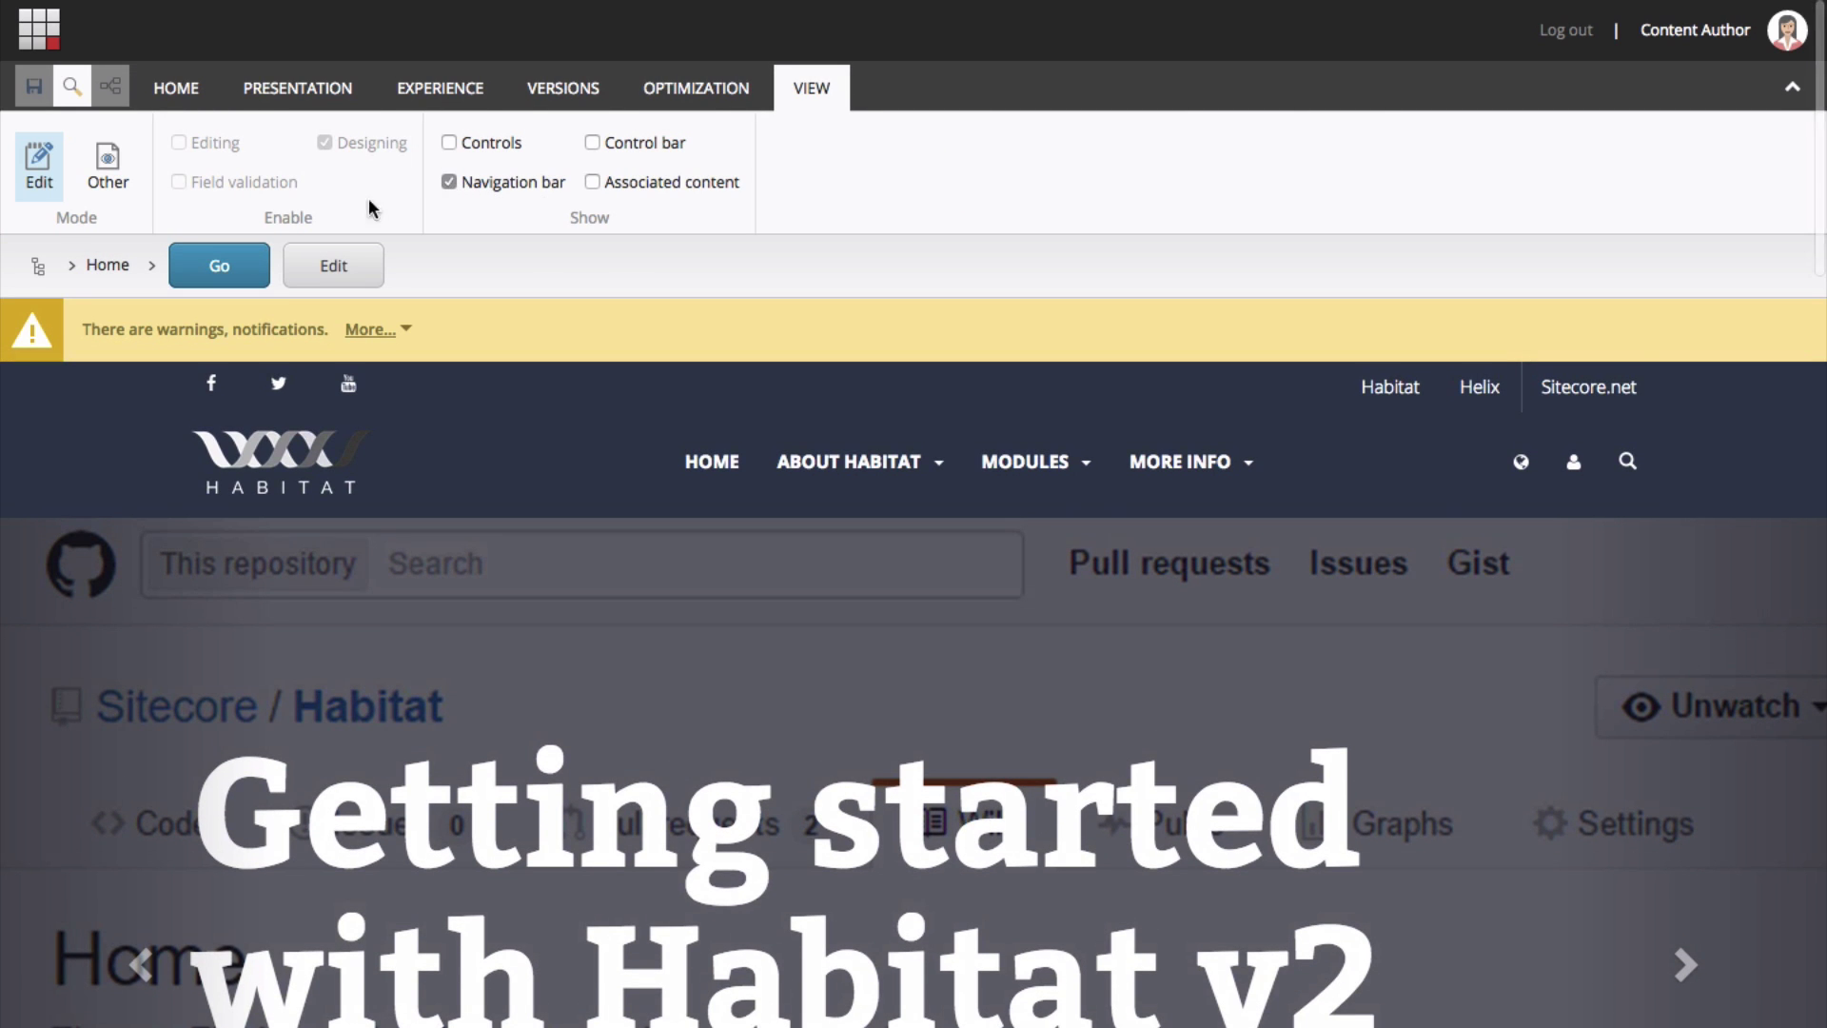
pyautogui.click(151, 267)
pyautogui.click(205, 388)
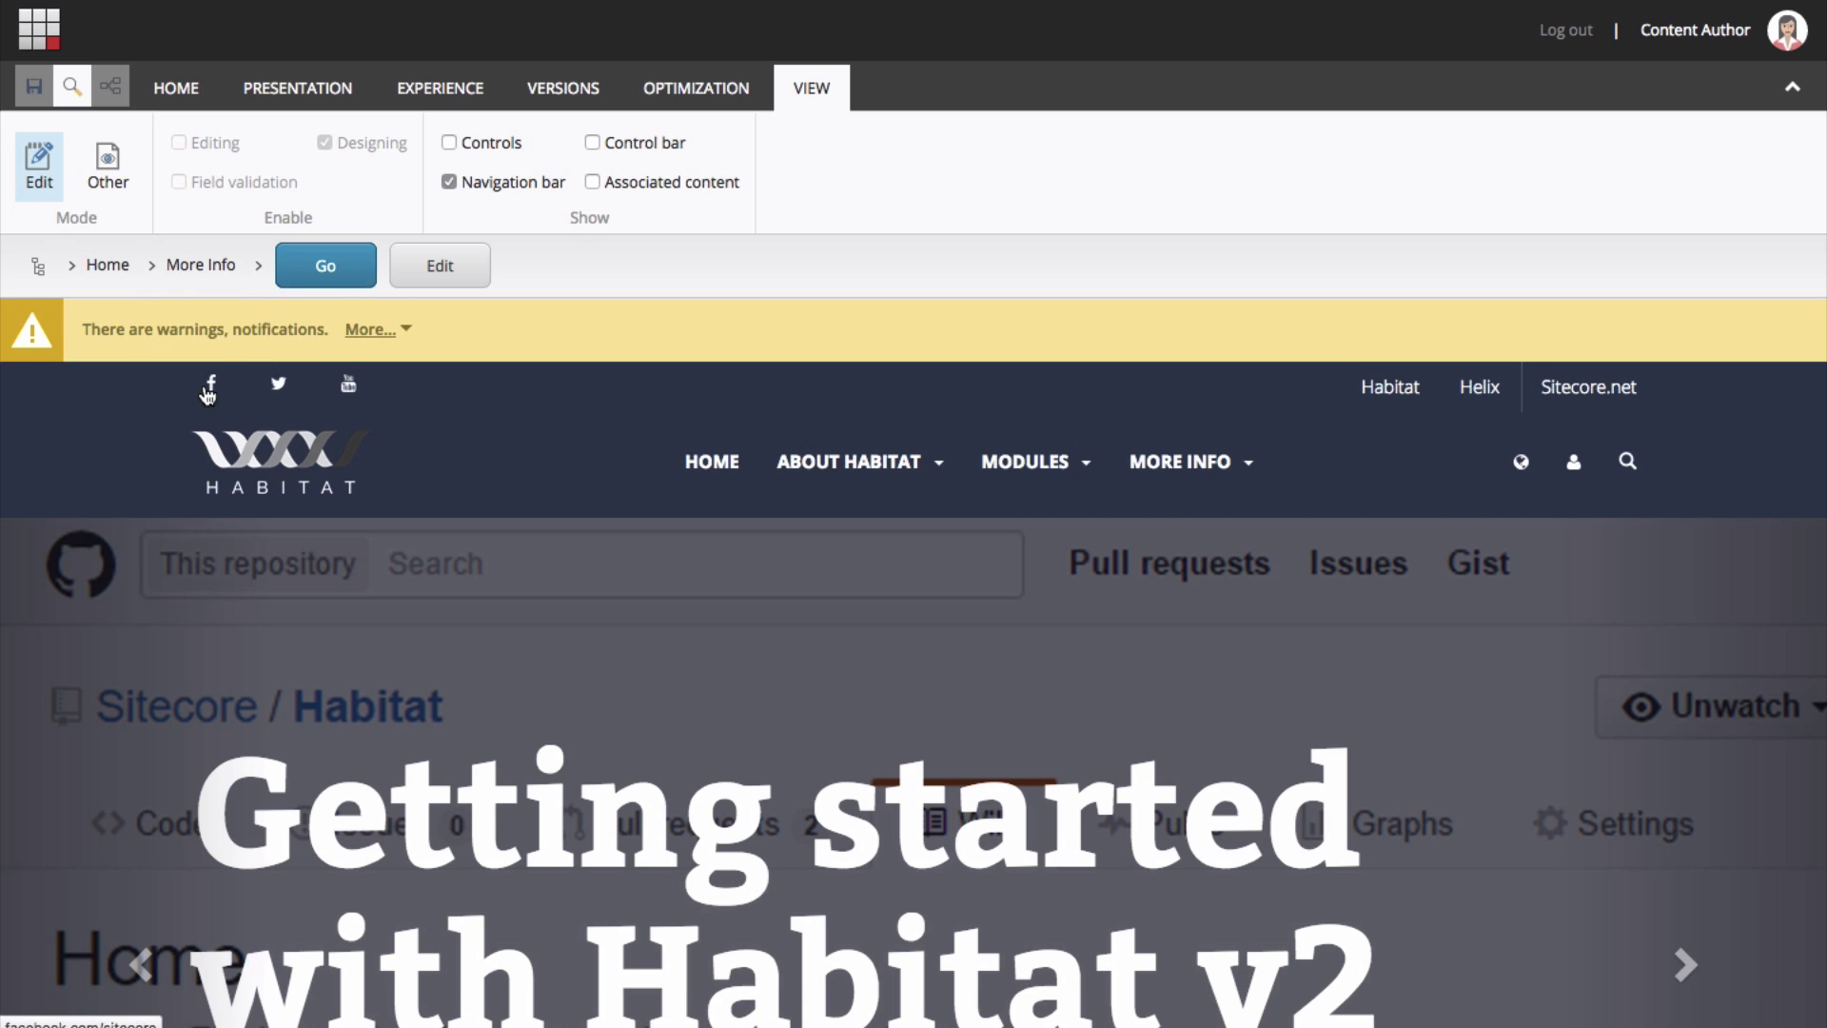
pyautogui.click(326, 271)
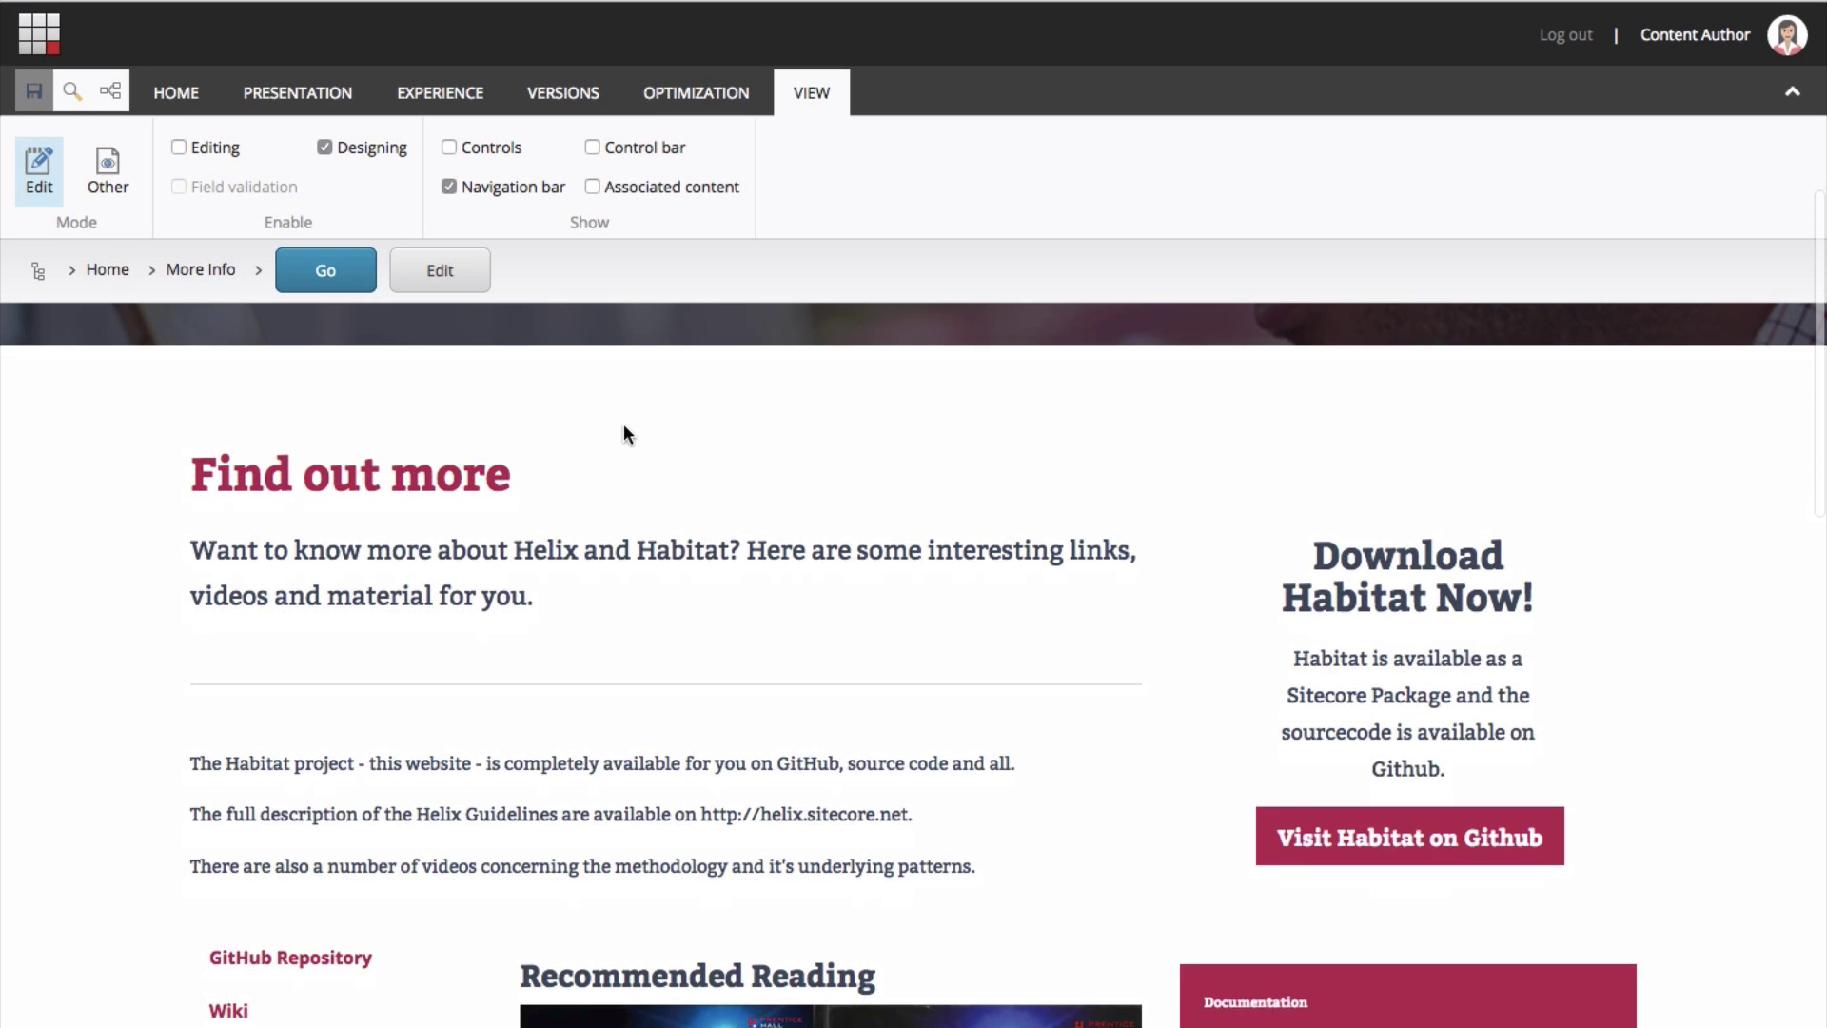
# Enable Designing to outline More Info's components, select the Page Title, and turn off Editing.
pyautogui.scroll(-1, 624, 434)
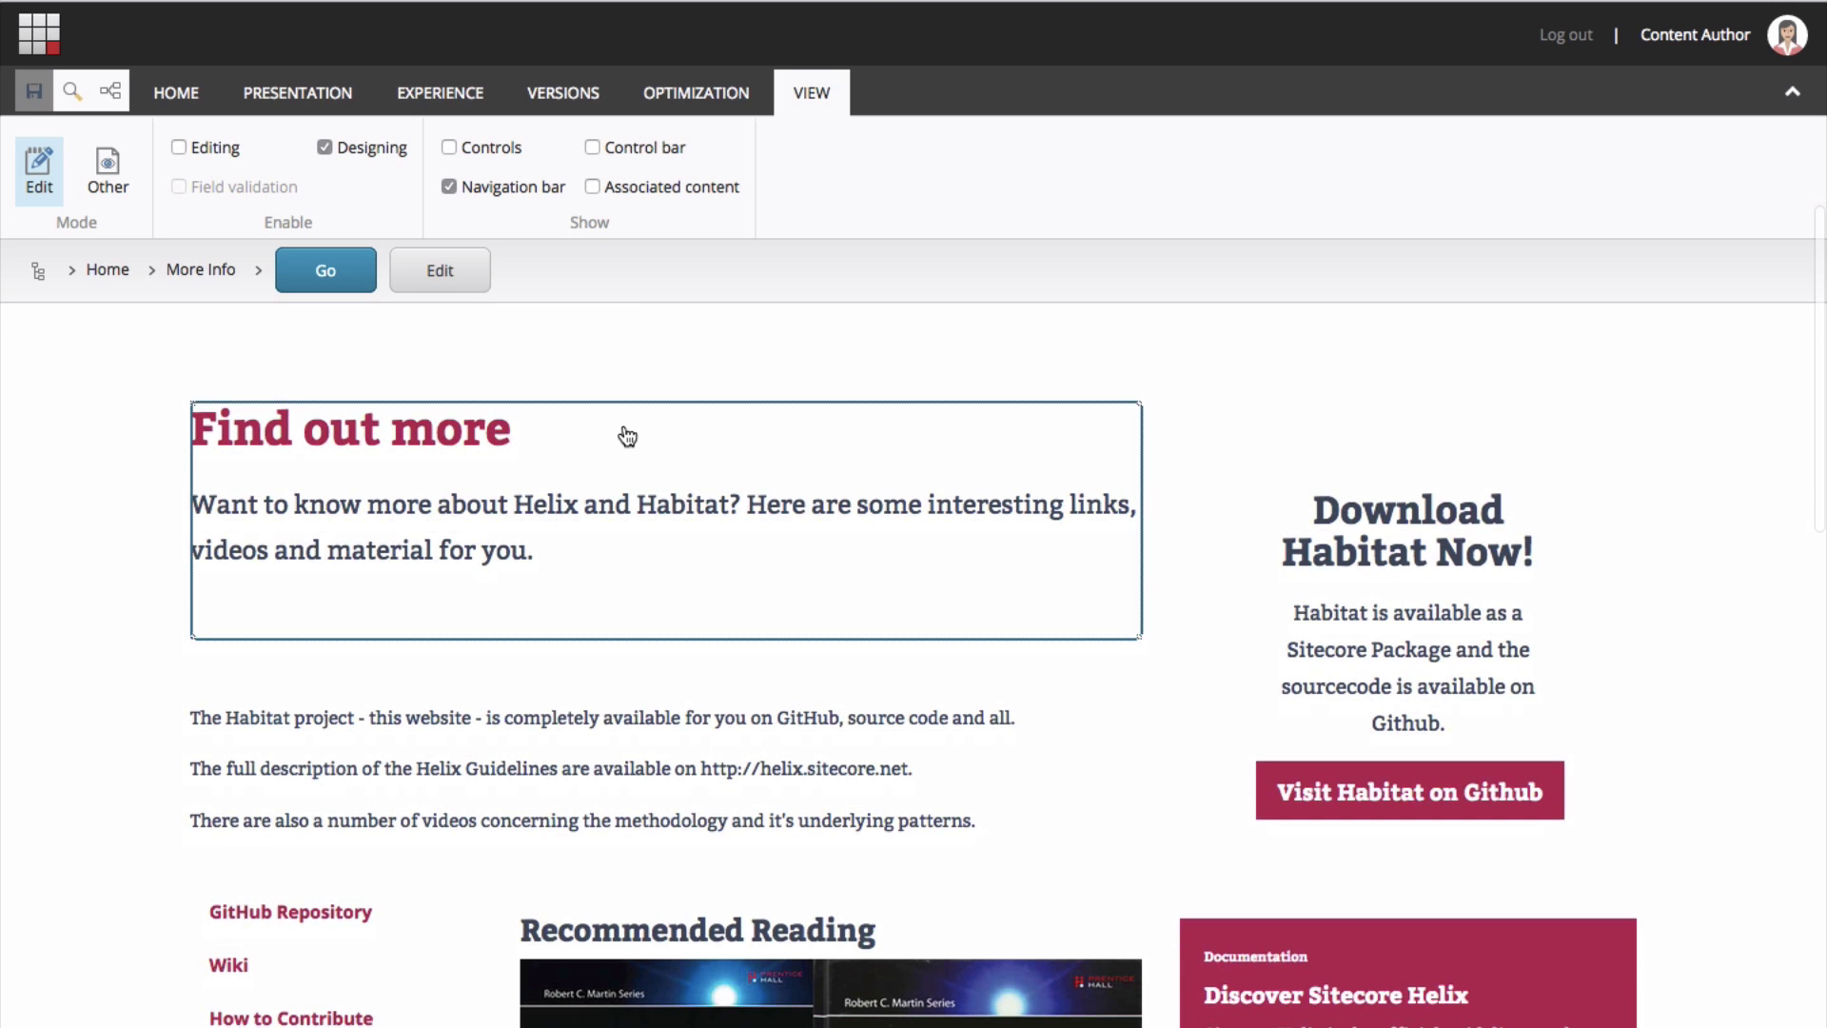
pyautogui.click(592, 187)
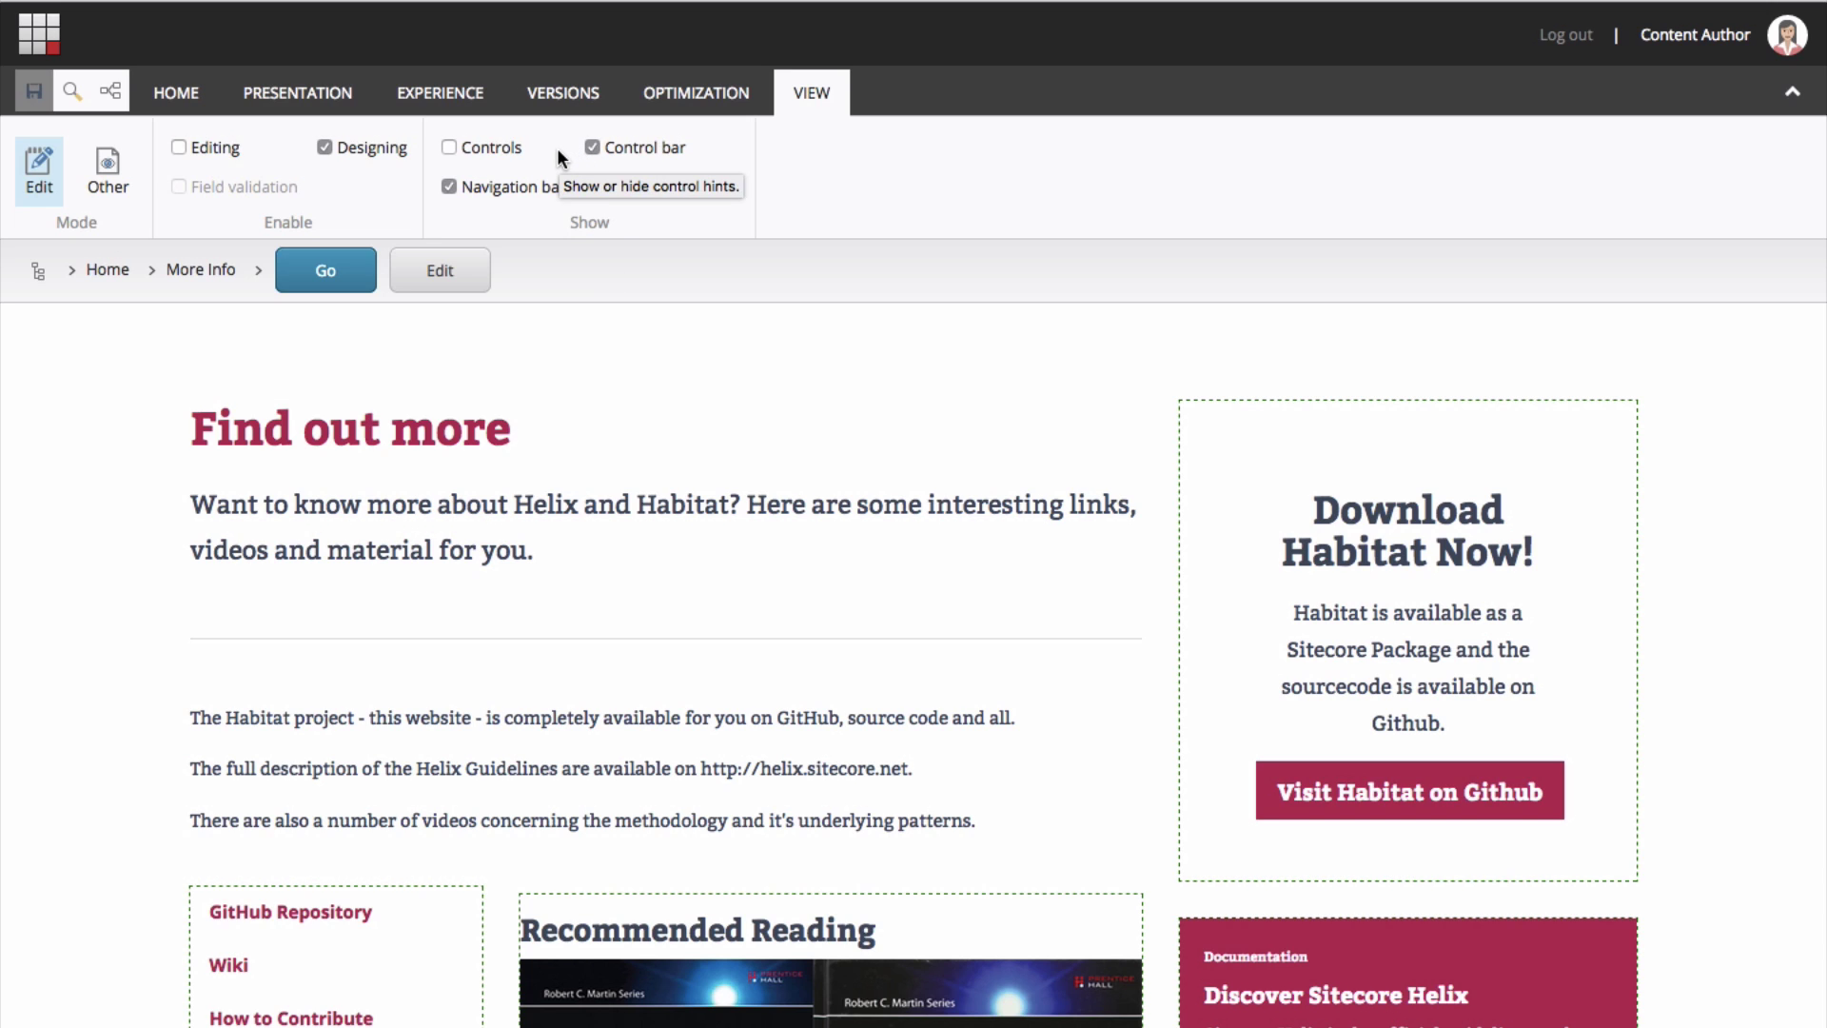
pyautogui.click(449, 147)
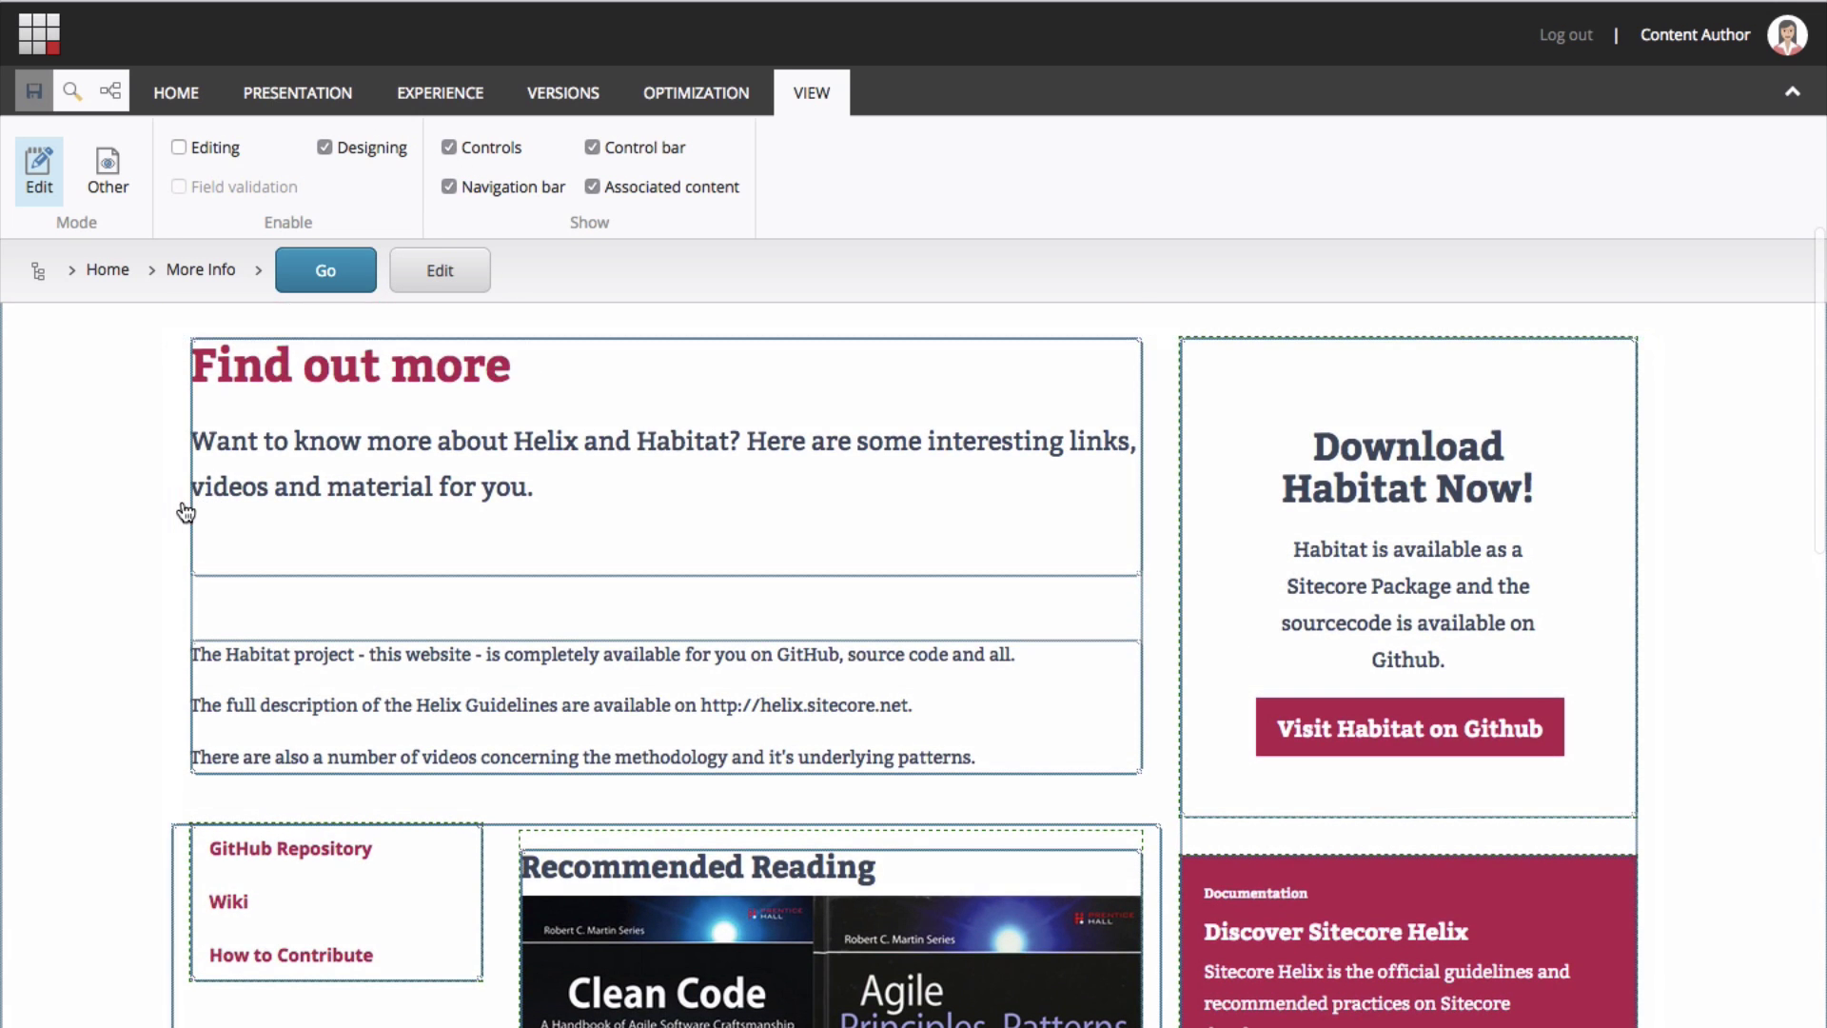
pyautogui.click(185, 513)
pyautogui.click(216, 526)
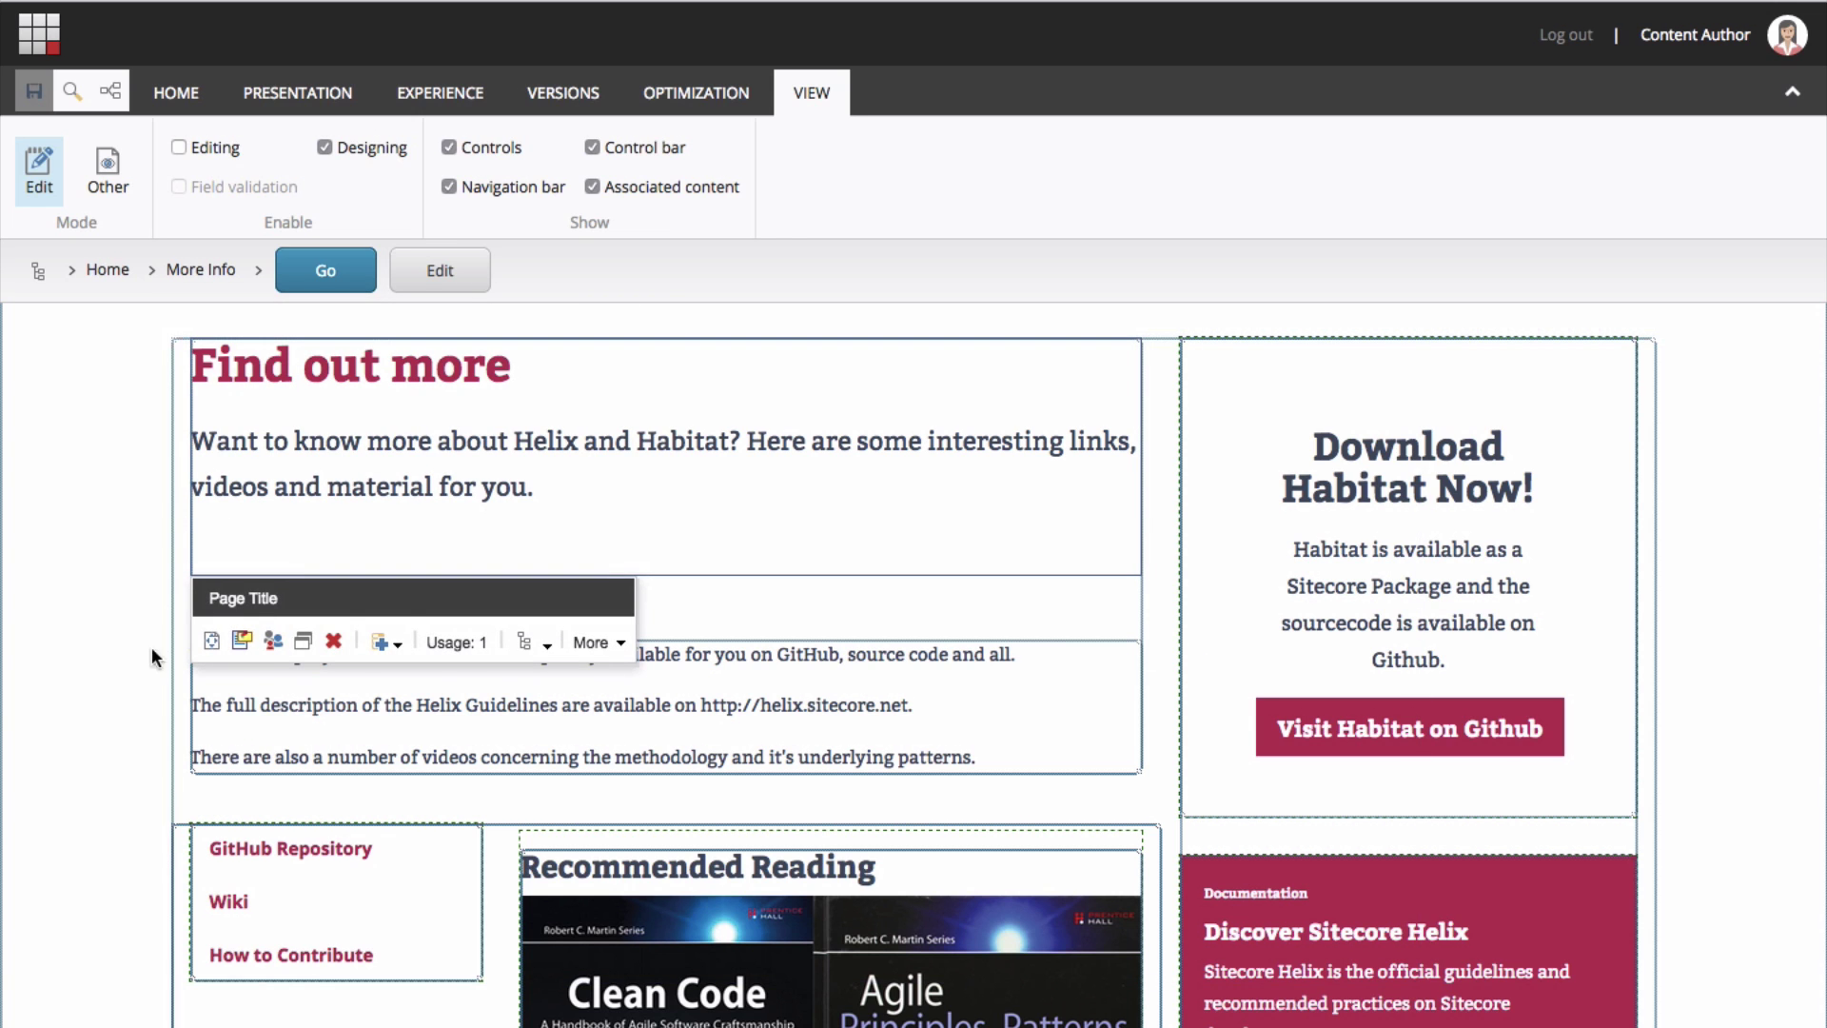
pyautogui.click(203, 837)
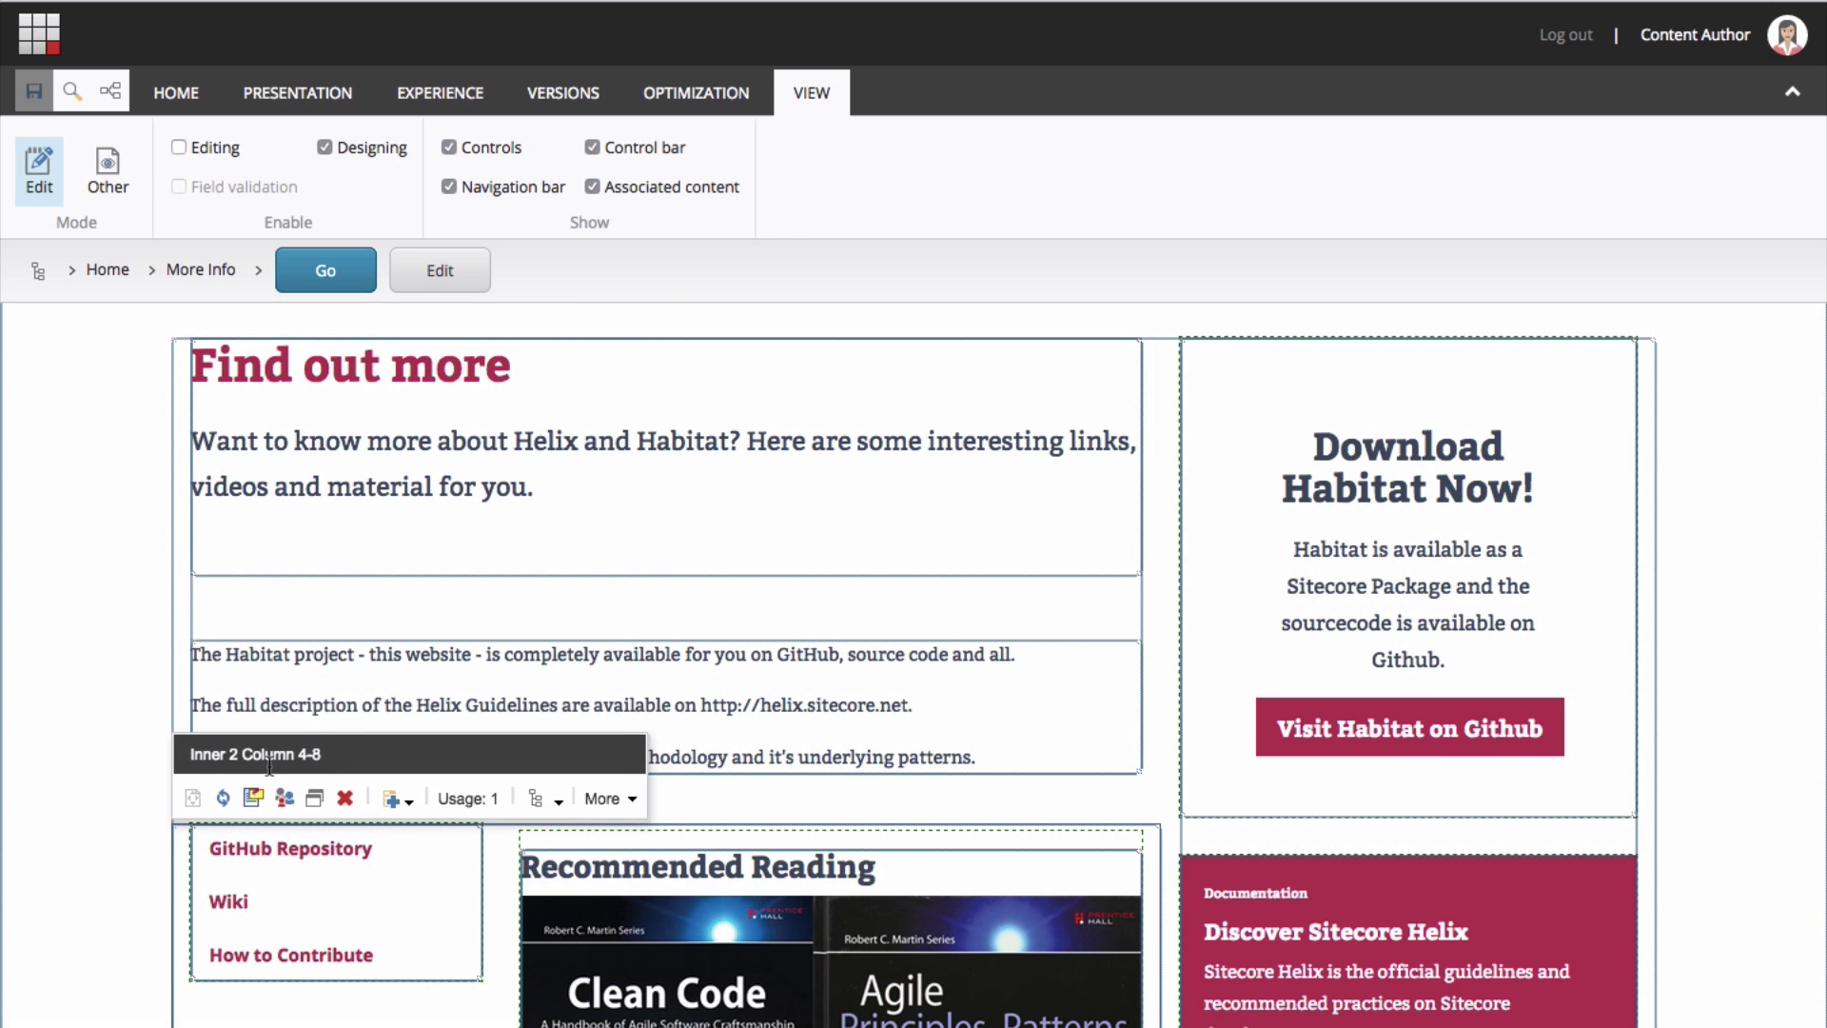
pyautogui.click(255, 401)
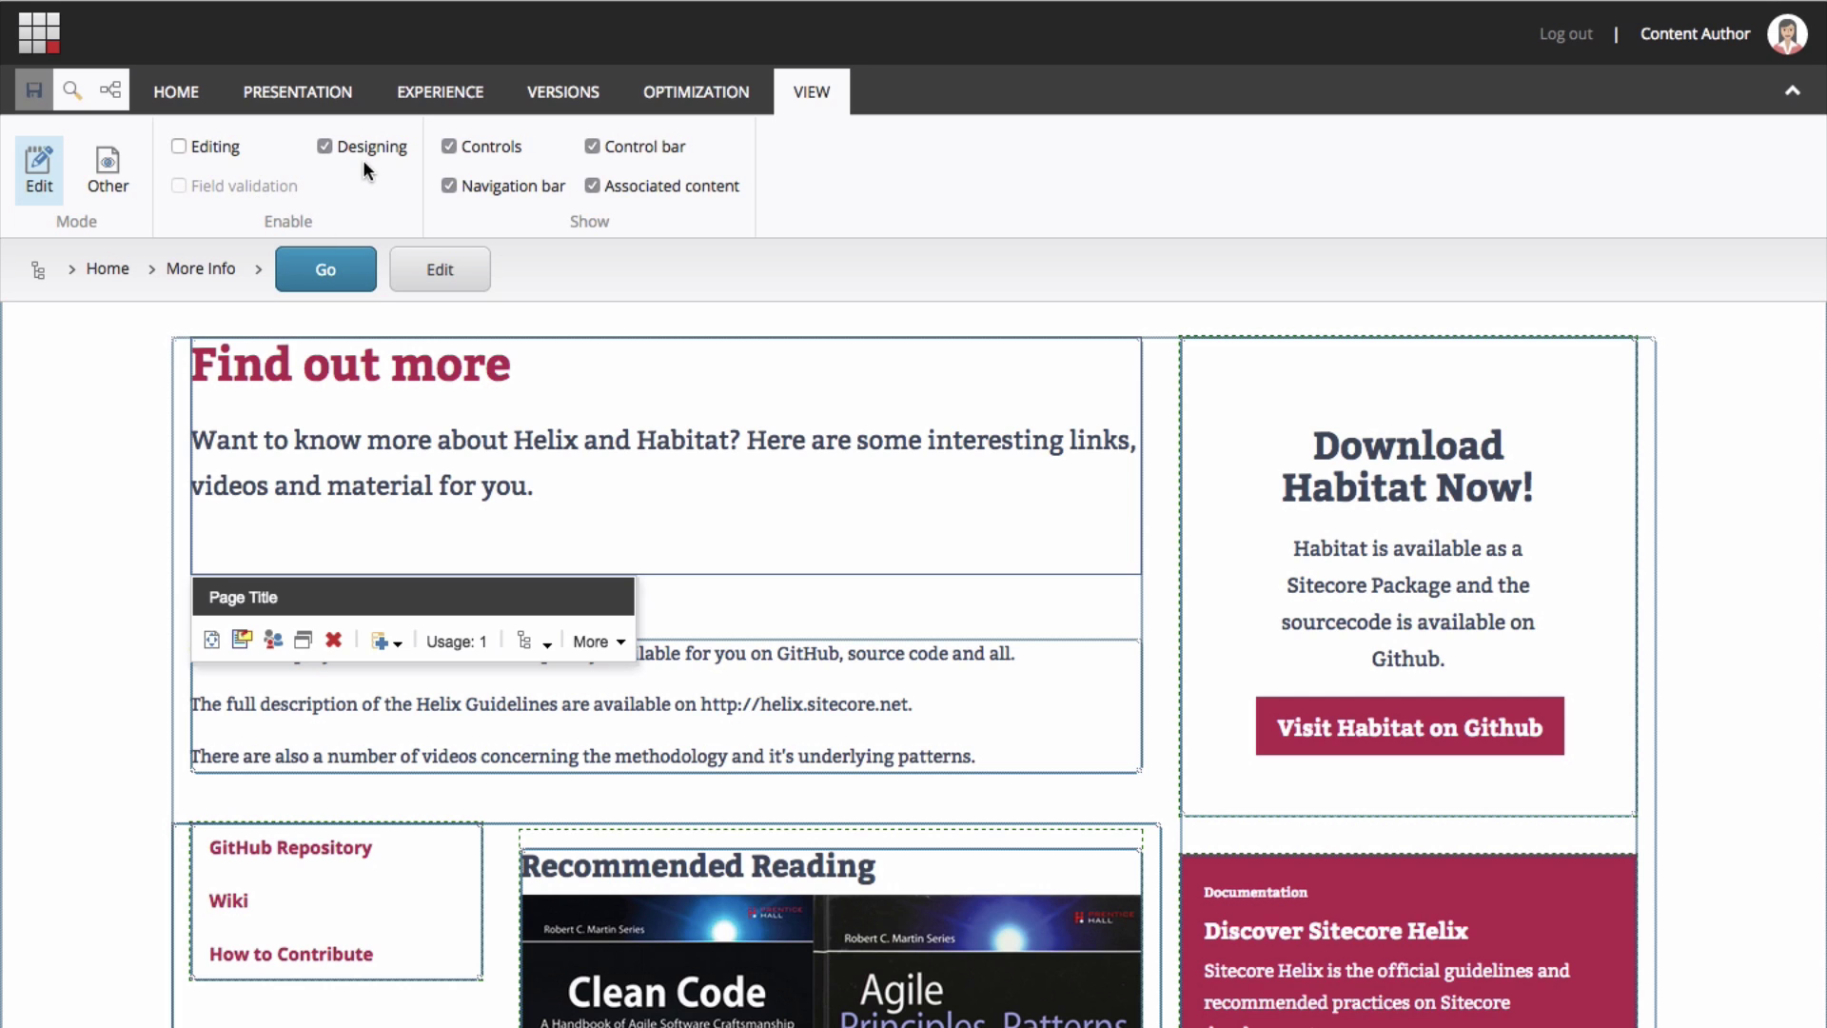
pyautogui.click(179, 148)
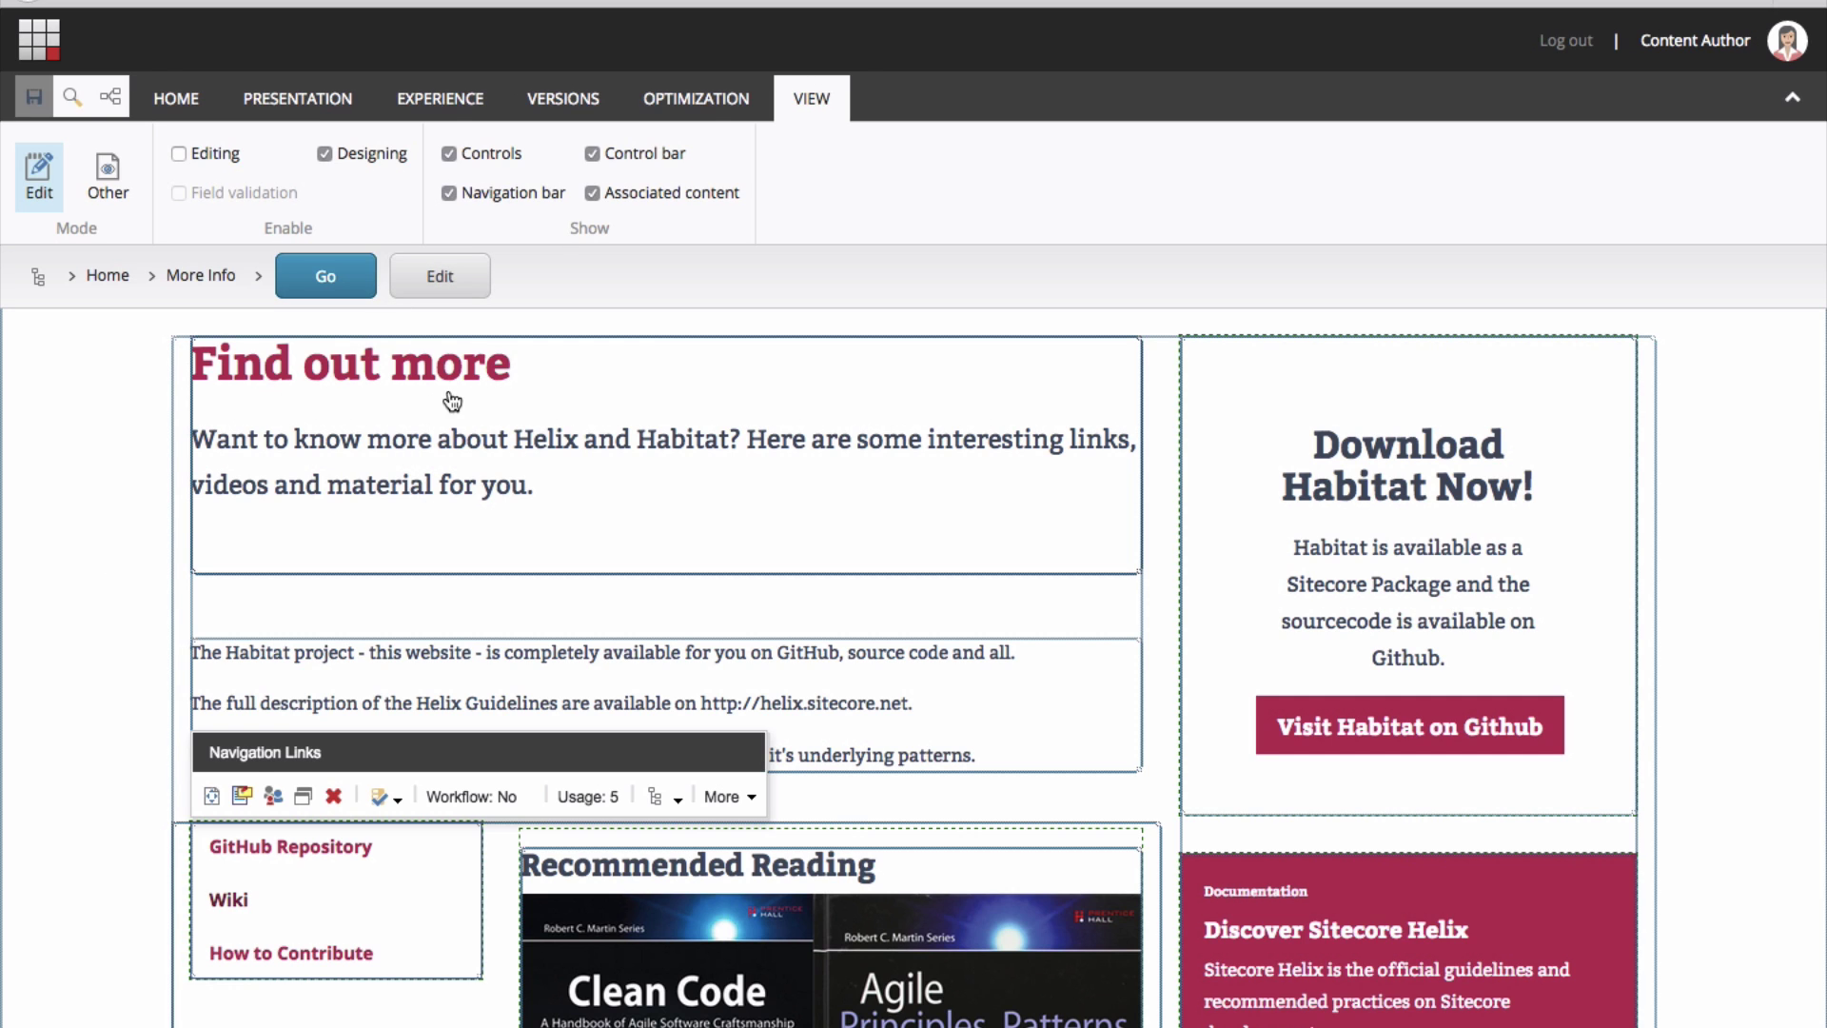
# Start a test on the Page Title component and add a variation named 'Save 10% Today'.
pyautogui.click(415, 420)
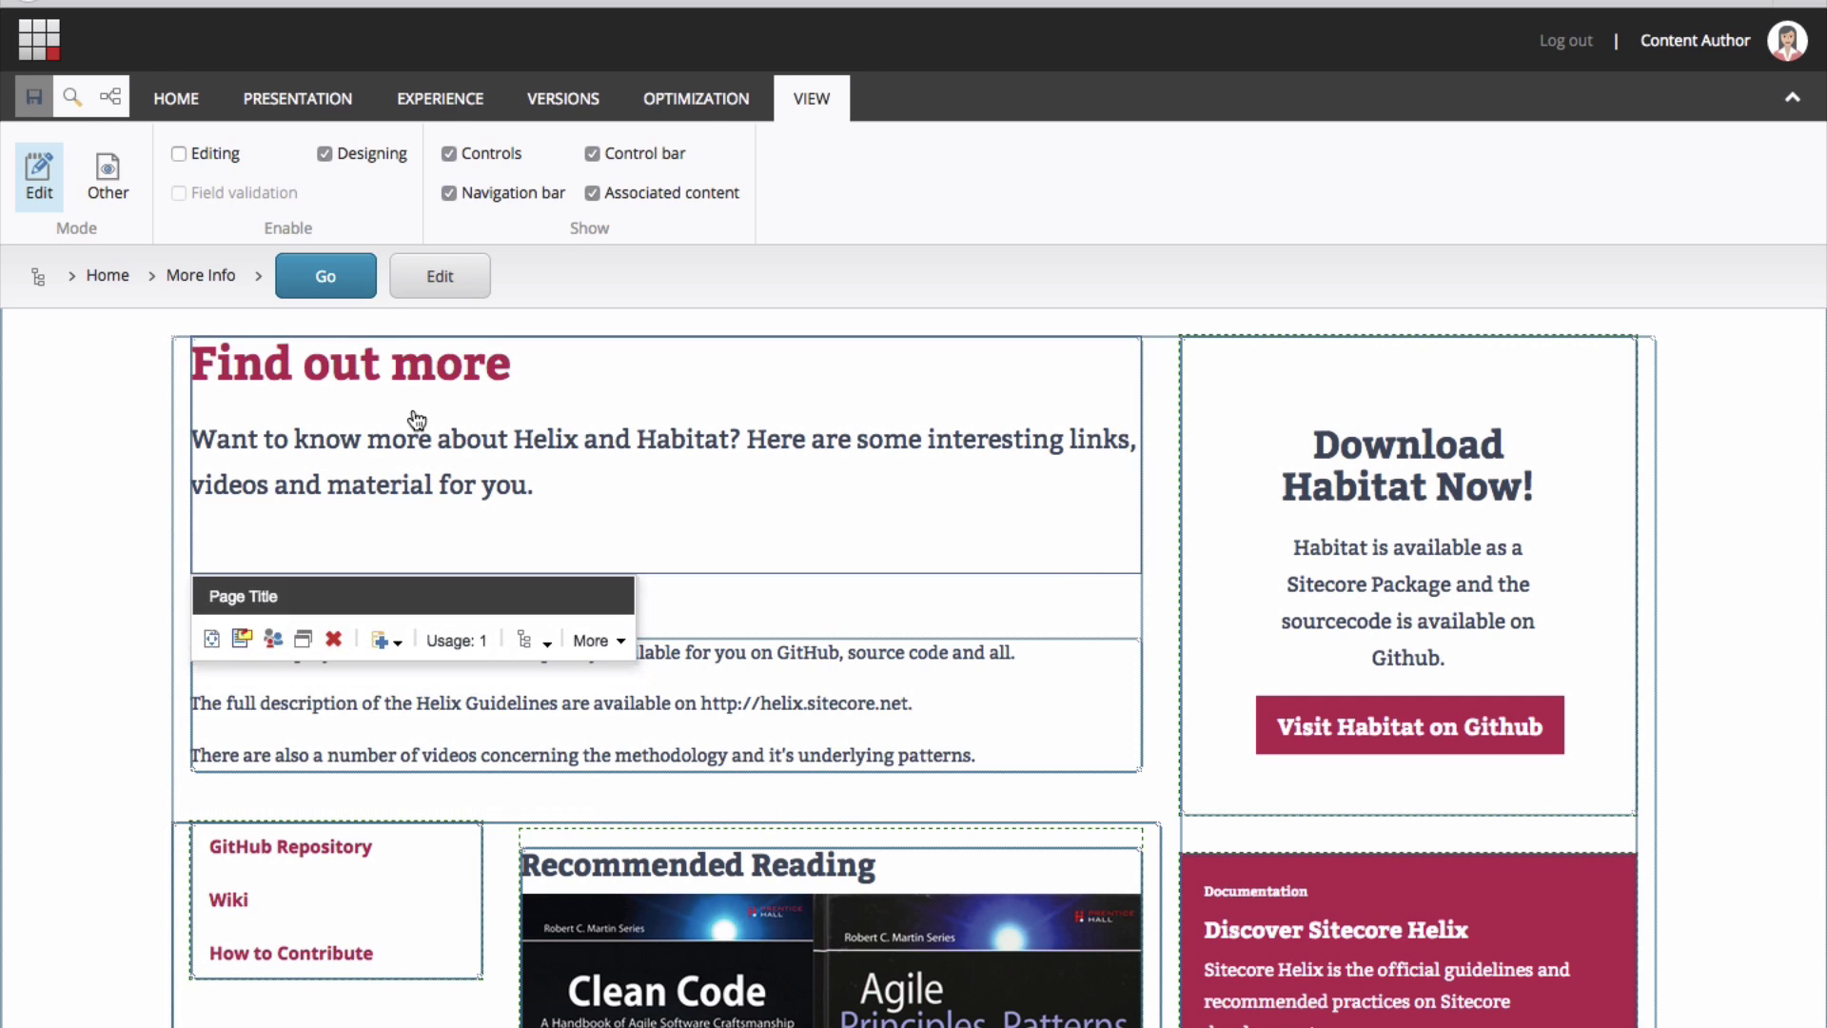
pyautogui.click(304, 643)
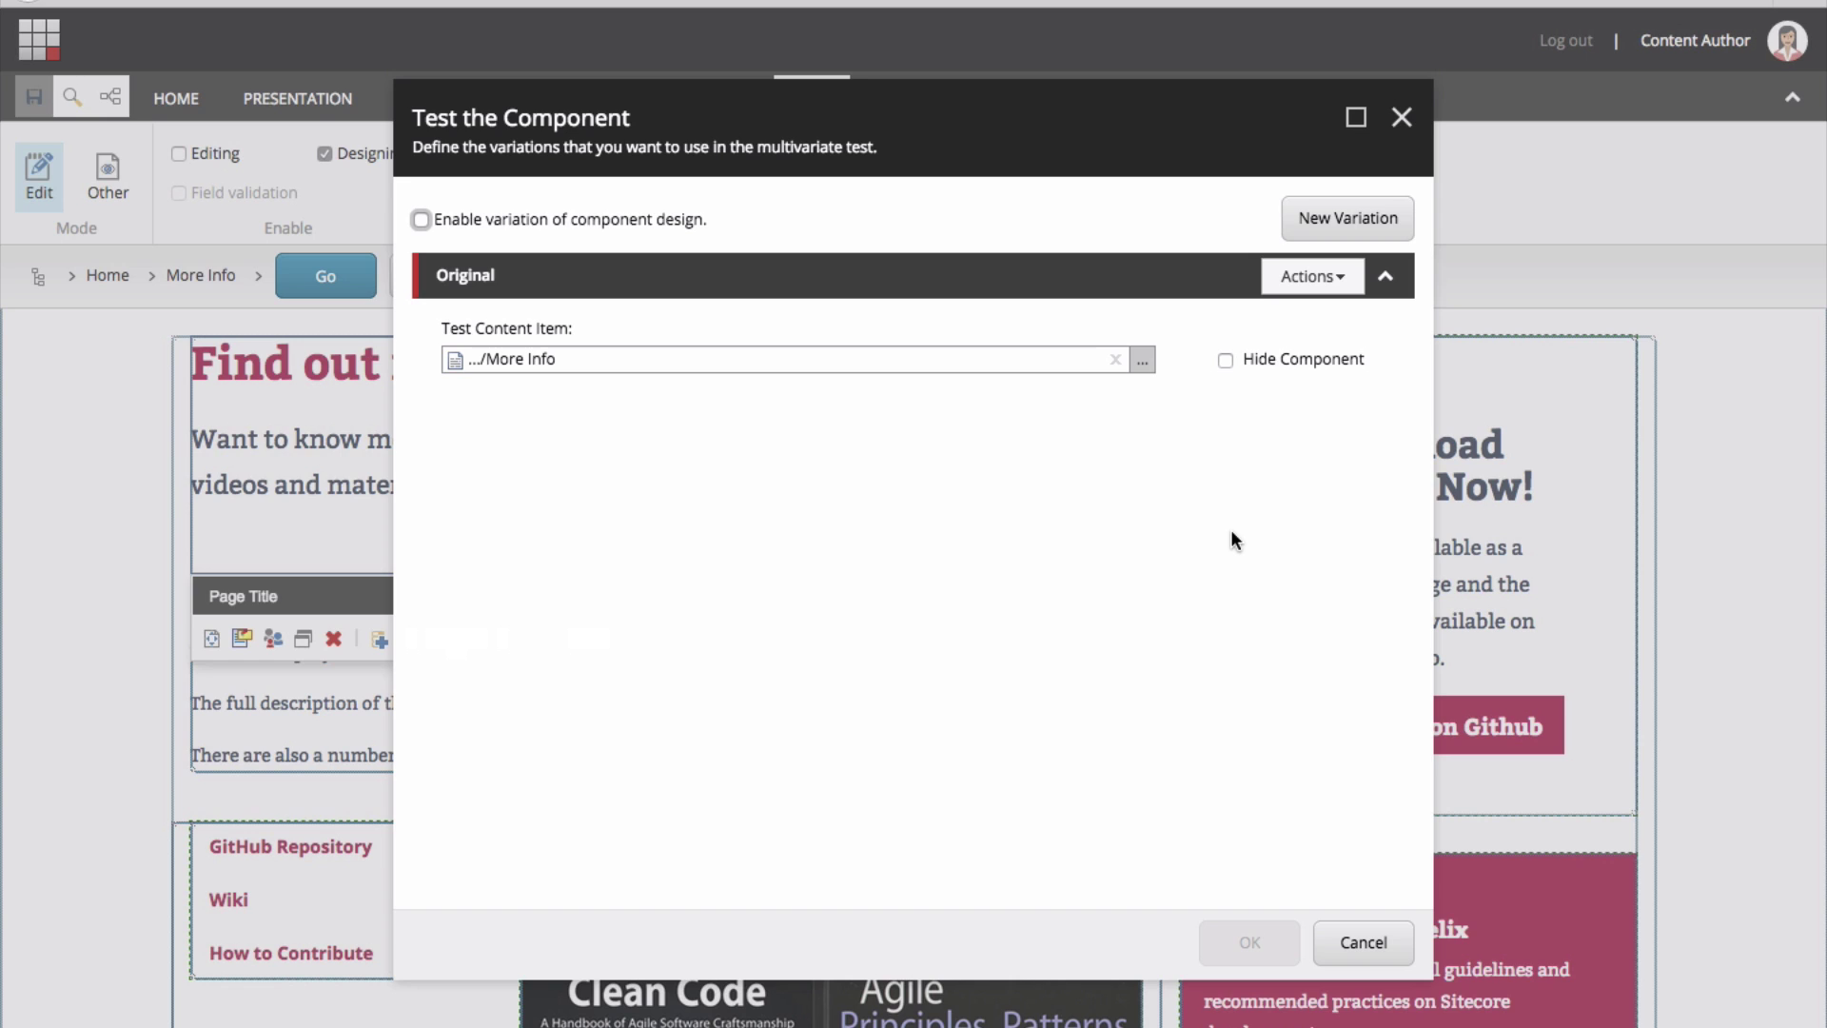
pyautogui.click(1346, 223)
pyautogui.write('Save 10% Today')
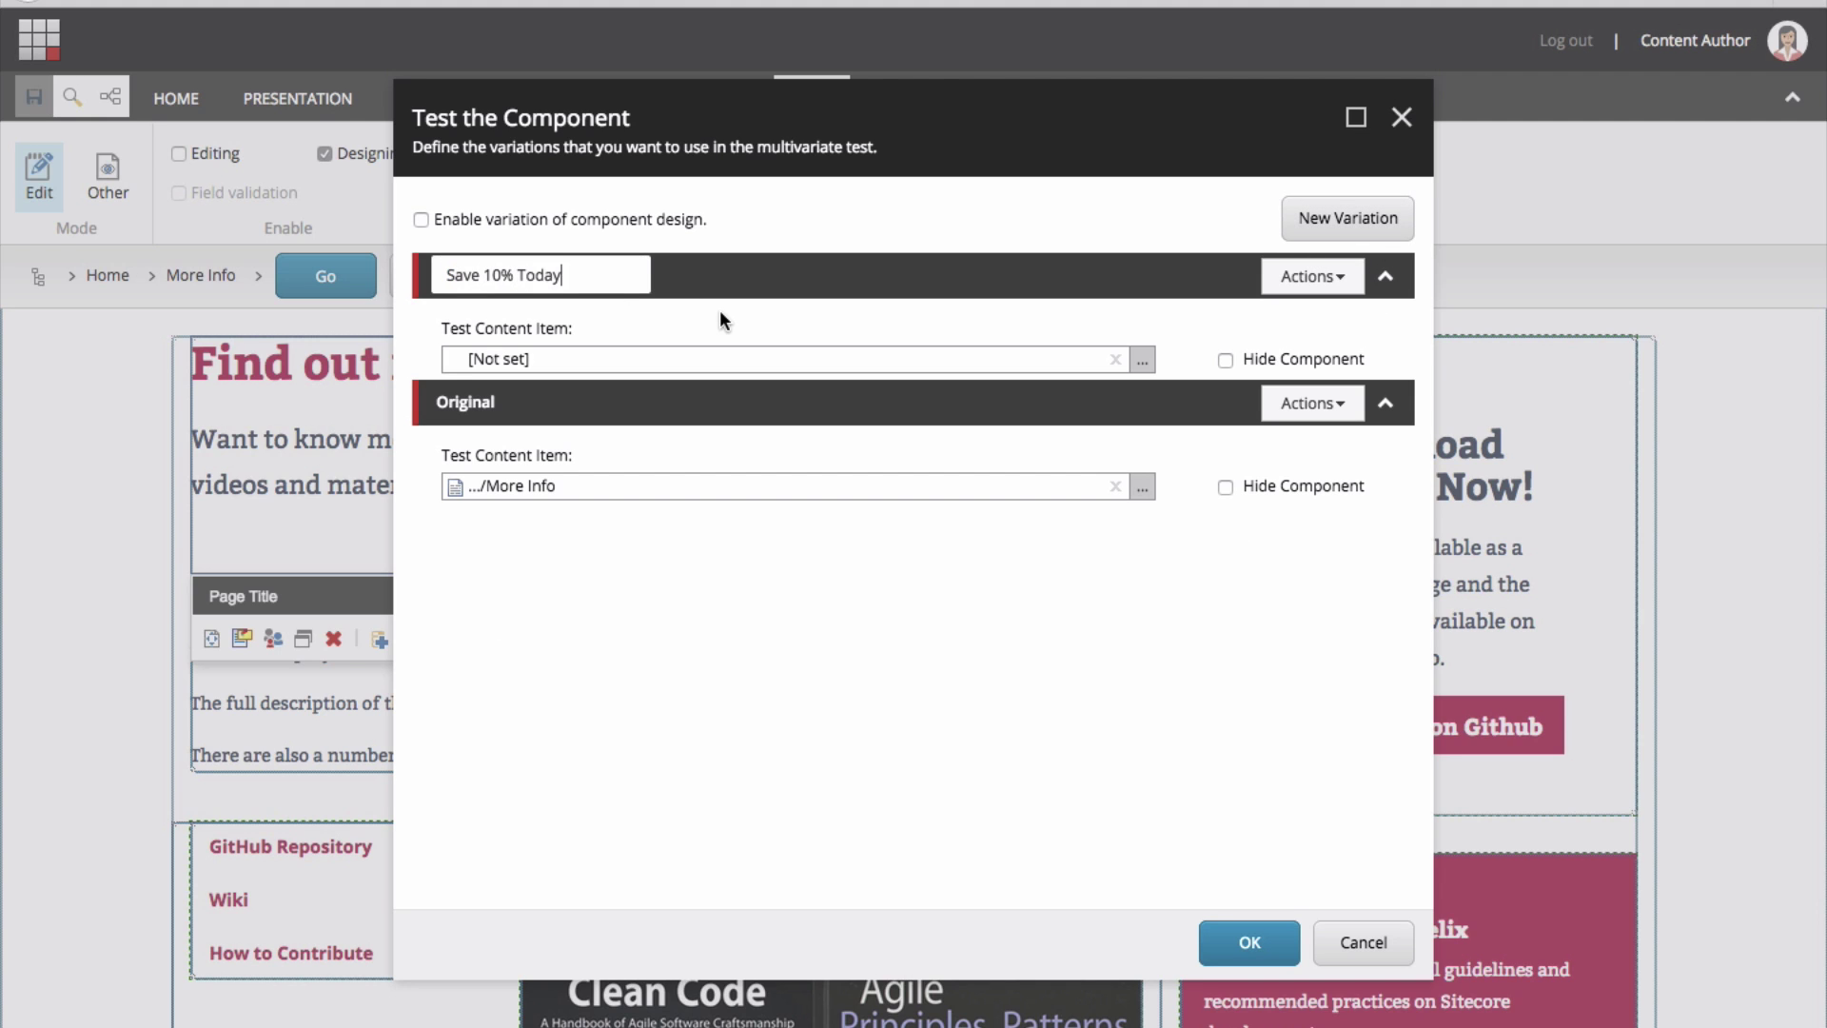
pyautogui.click(720, 312)
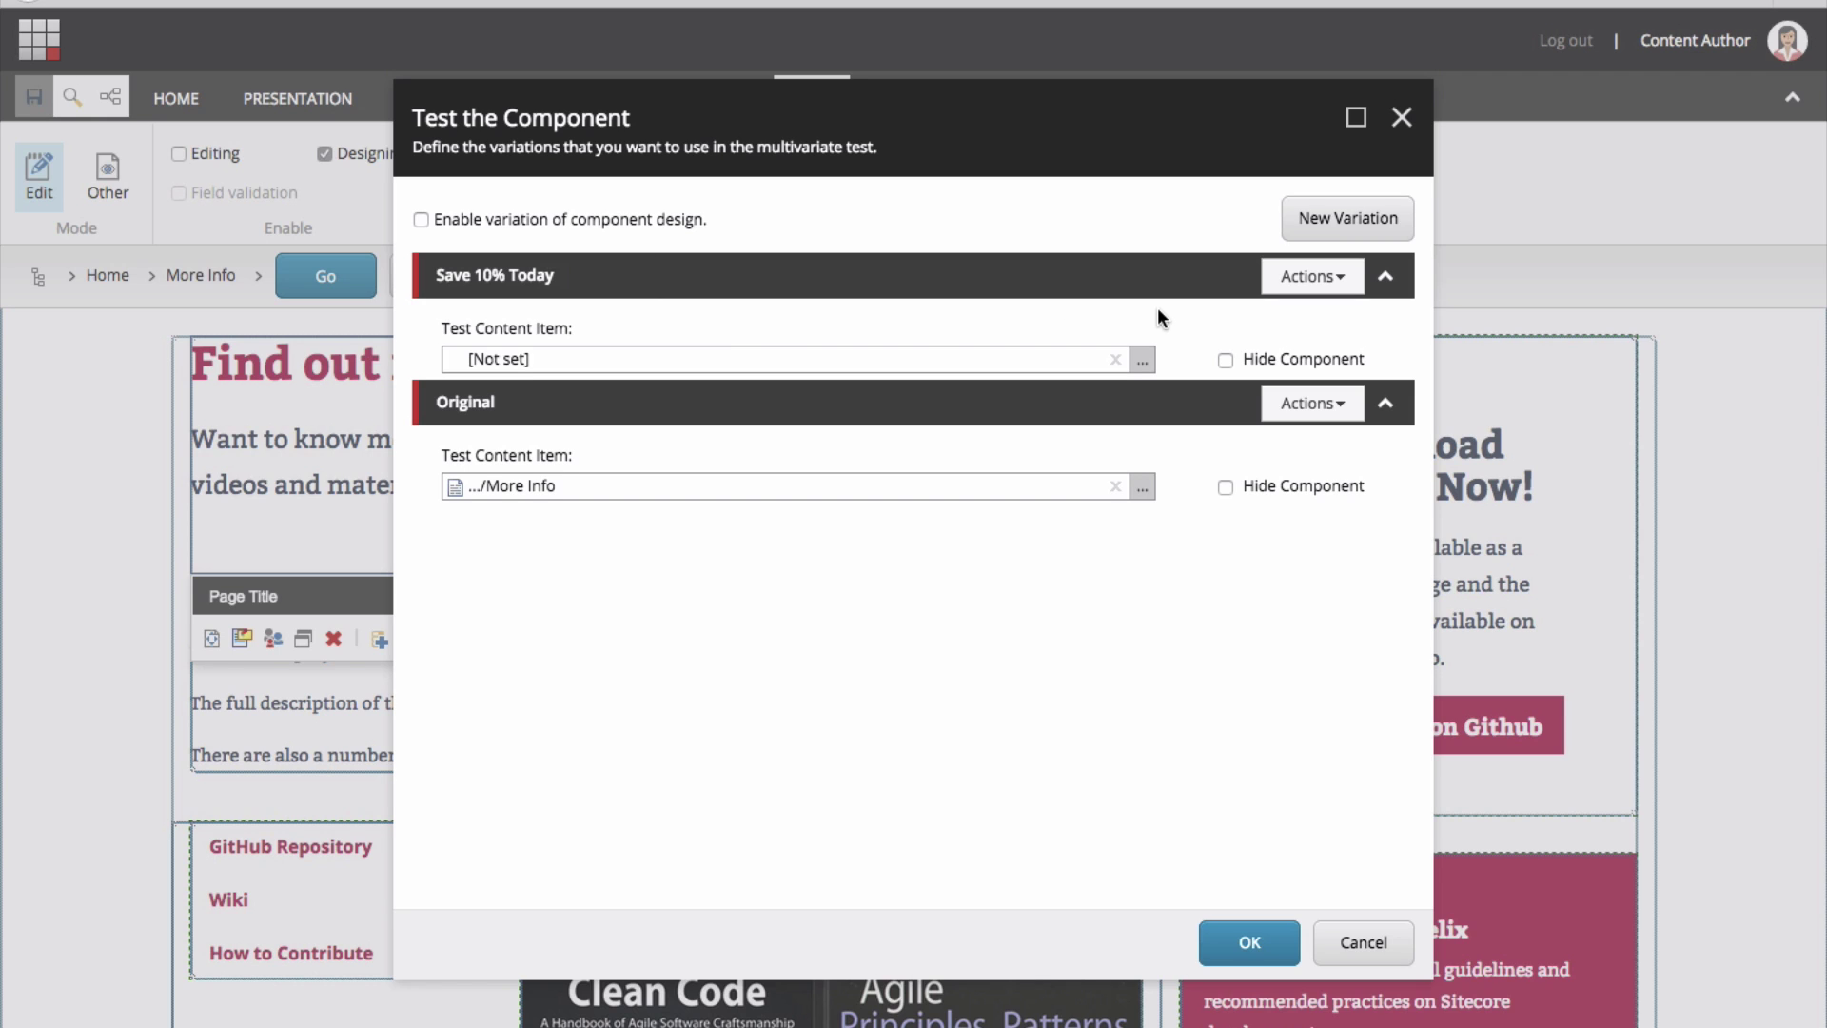
pyautogui.click(1224, 359)
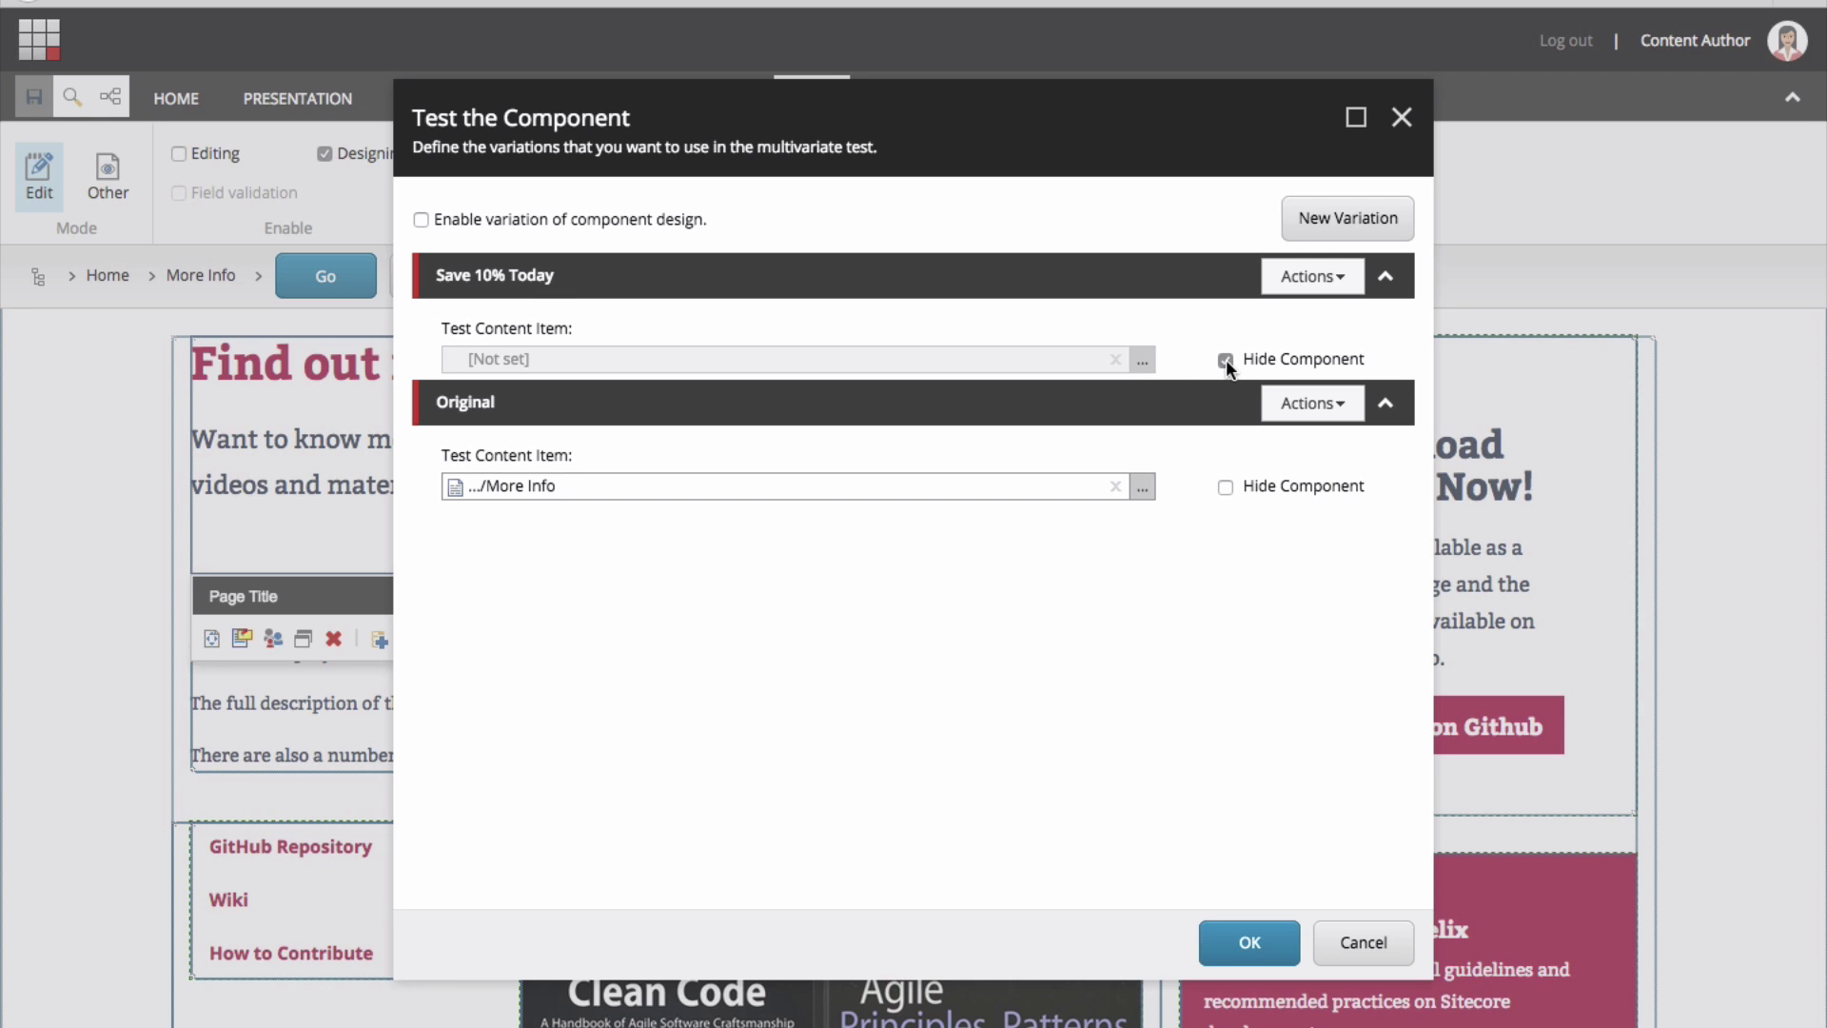
pyautogui.click(1225, 362)
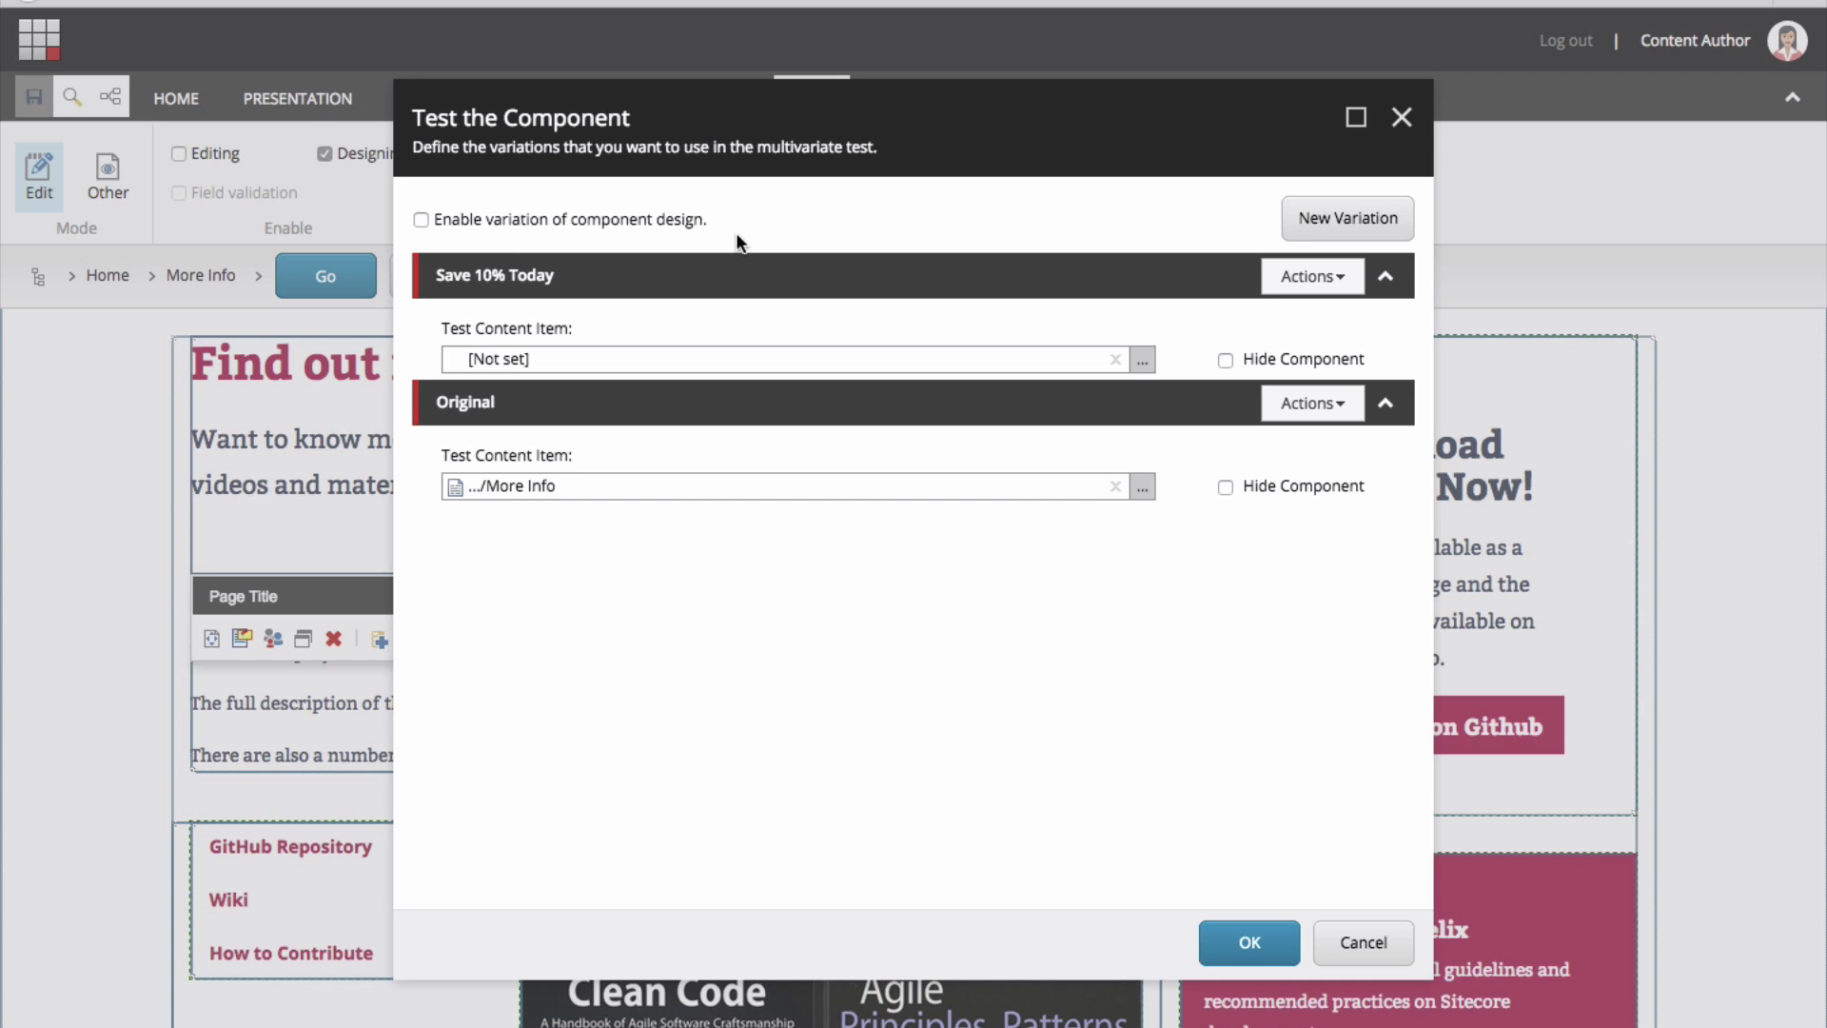
pyautogui.click(420, 219)
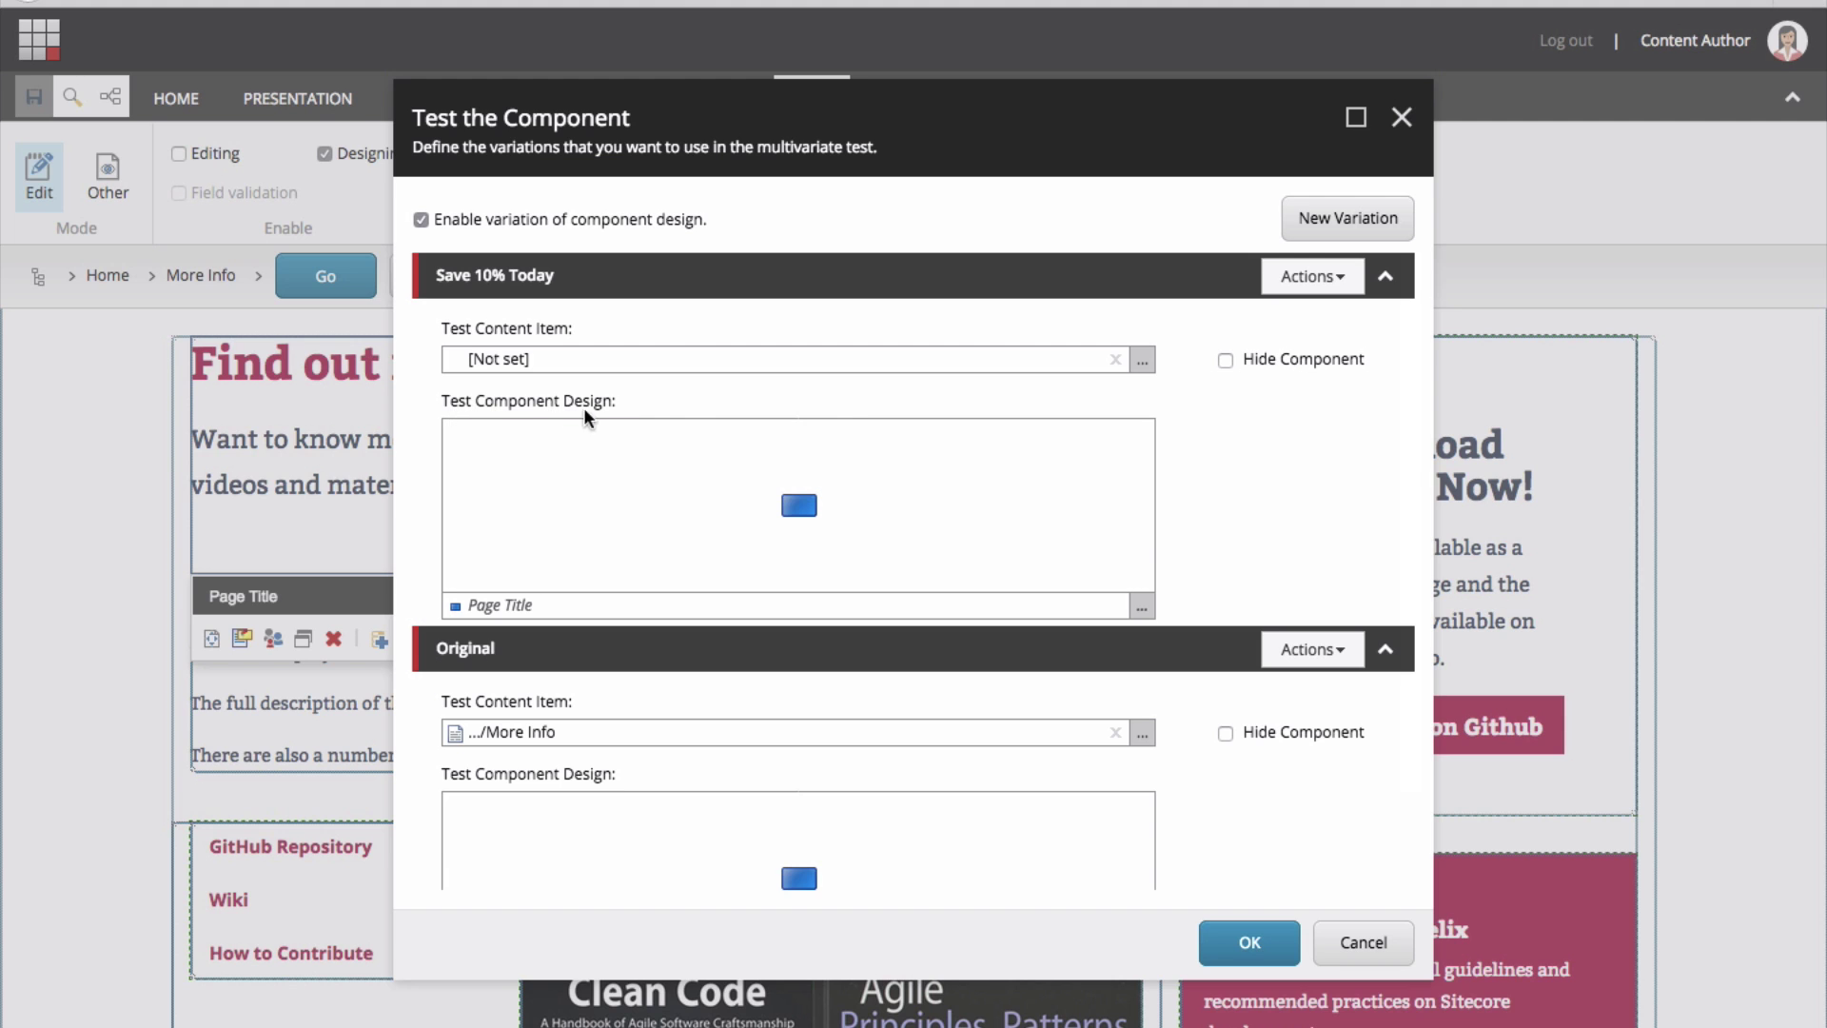
pyautogui.click(1142, 607)
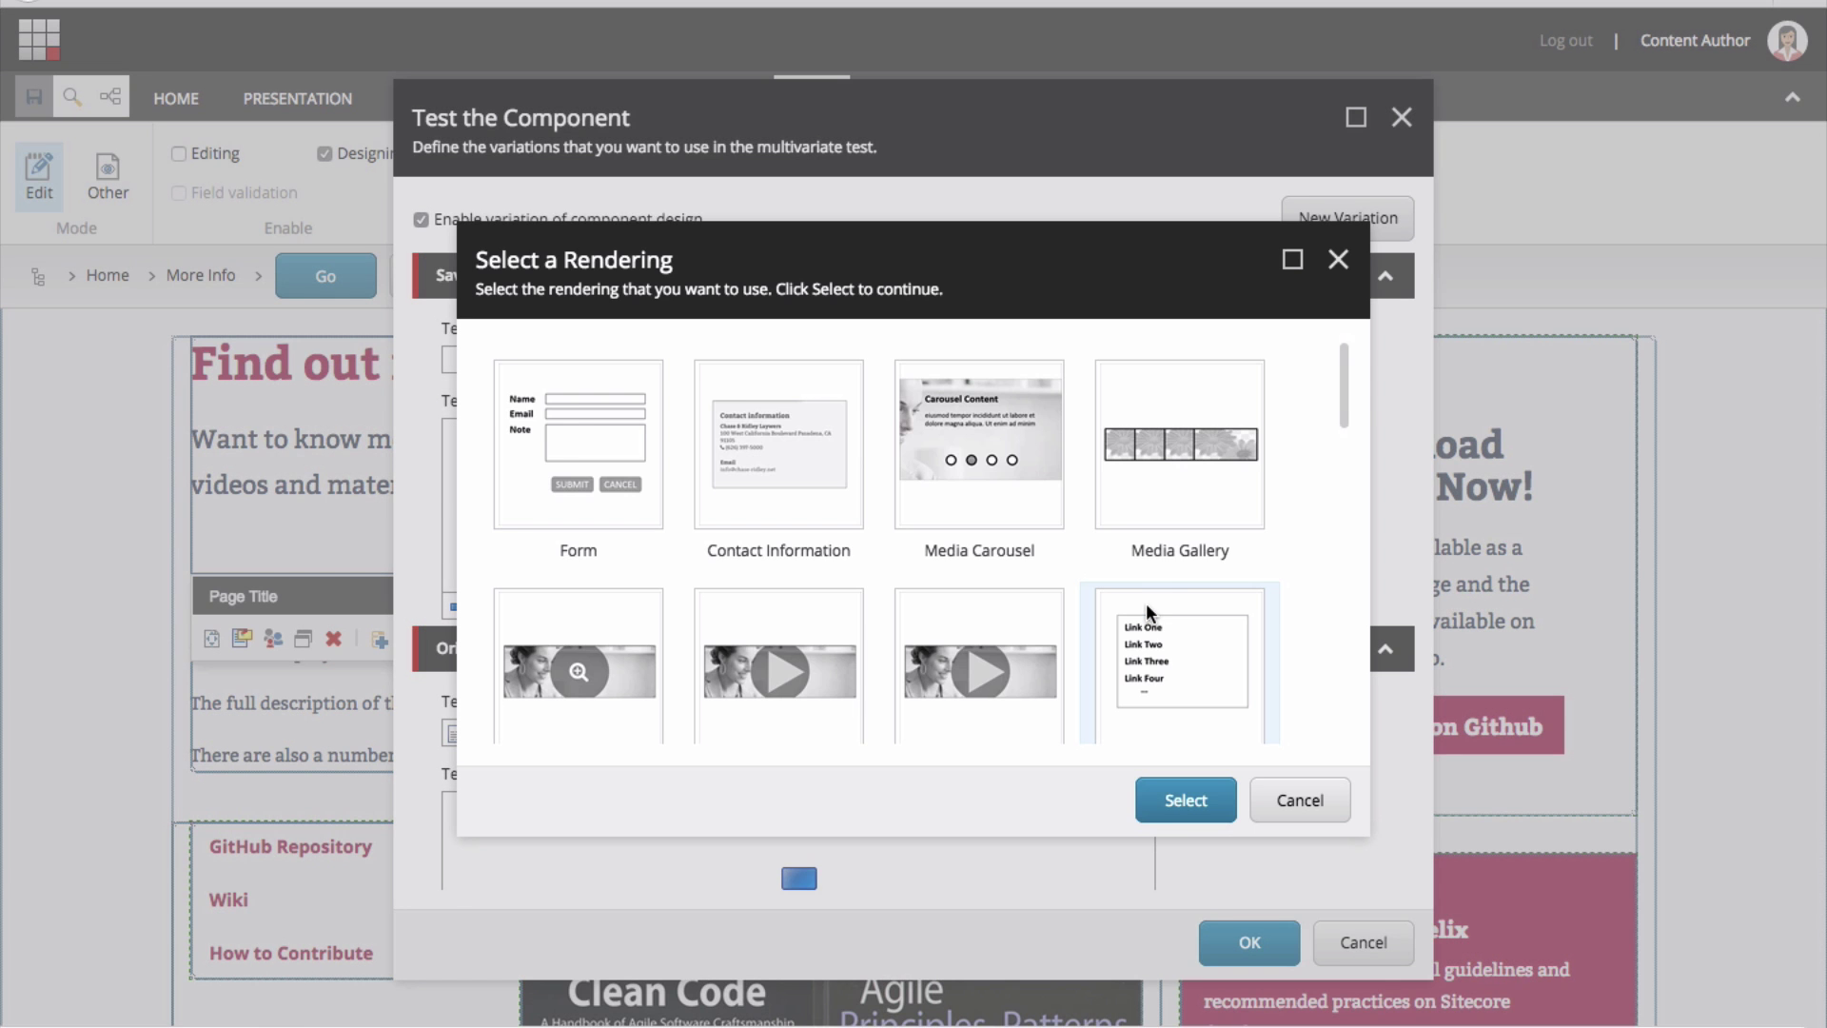
pyautogui.moveTo(1344, 413); pyautogui.dragTo(1338, 740)
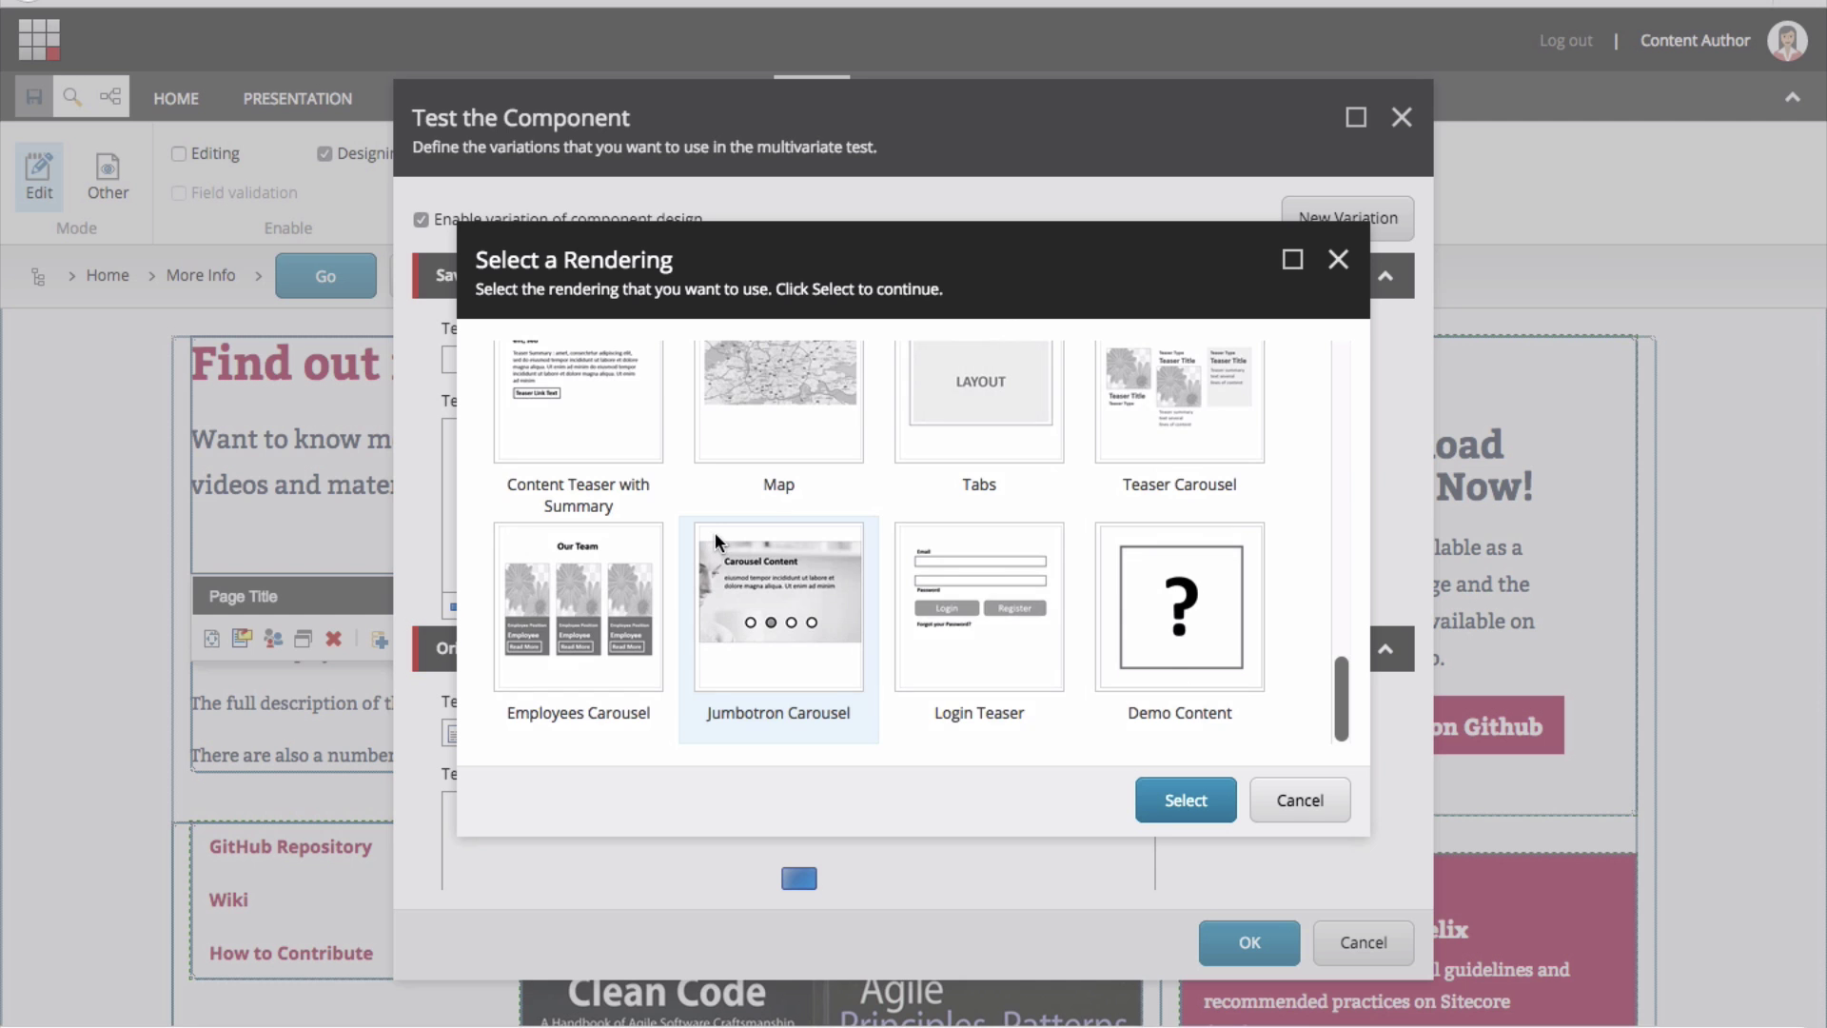
pyautogui.scroll(10, 716, 533)
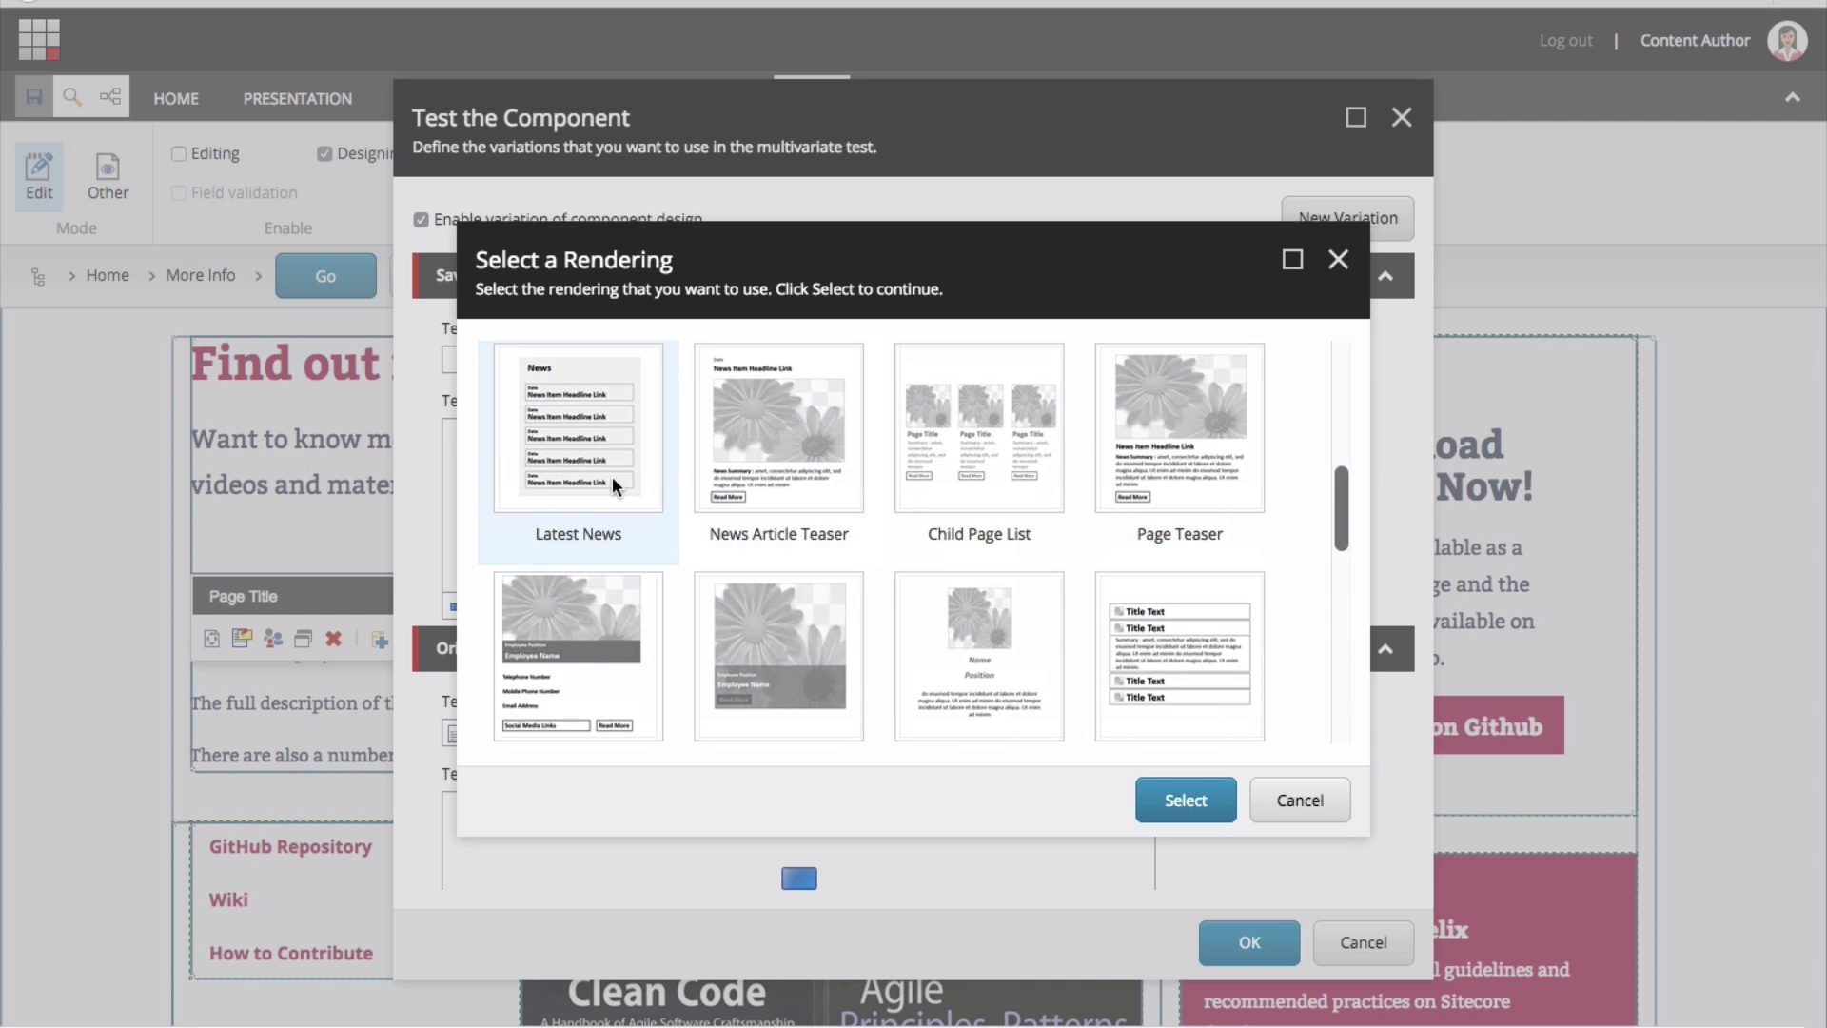
pyautogui.click(604, 468)
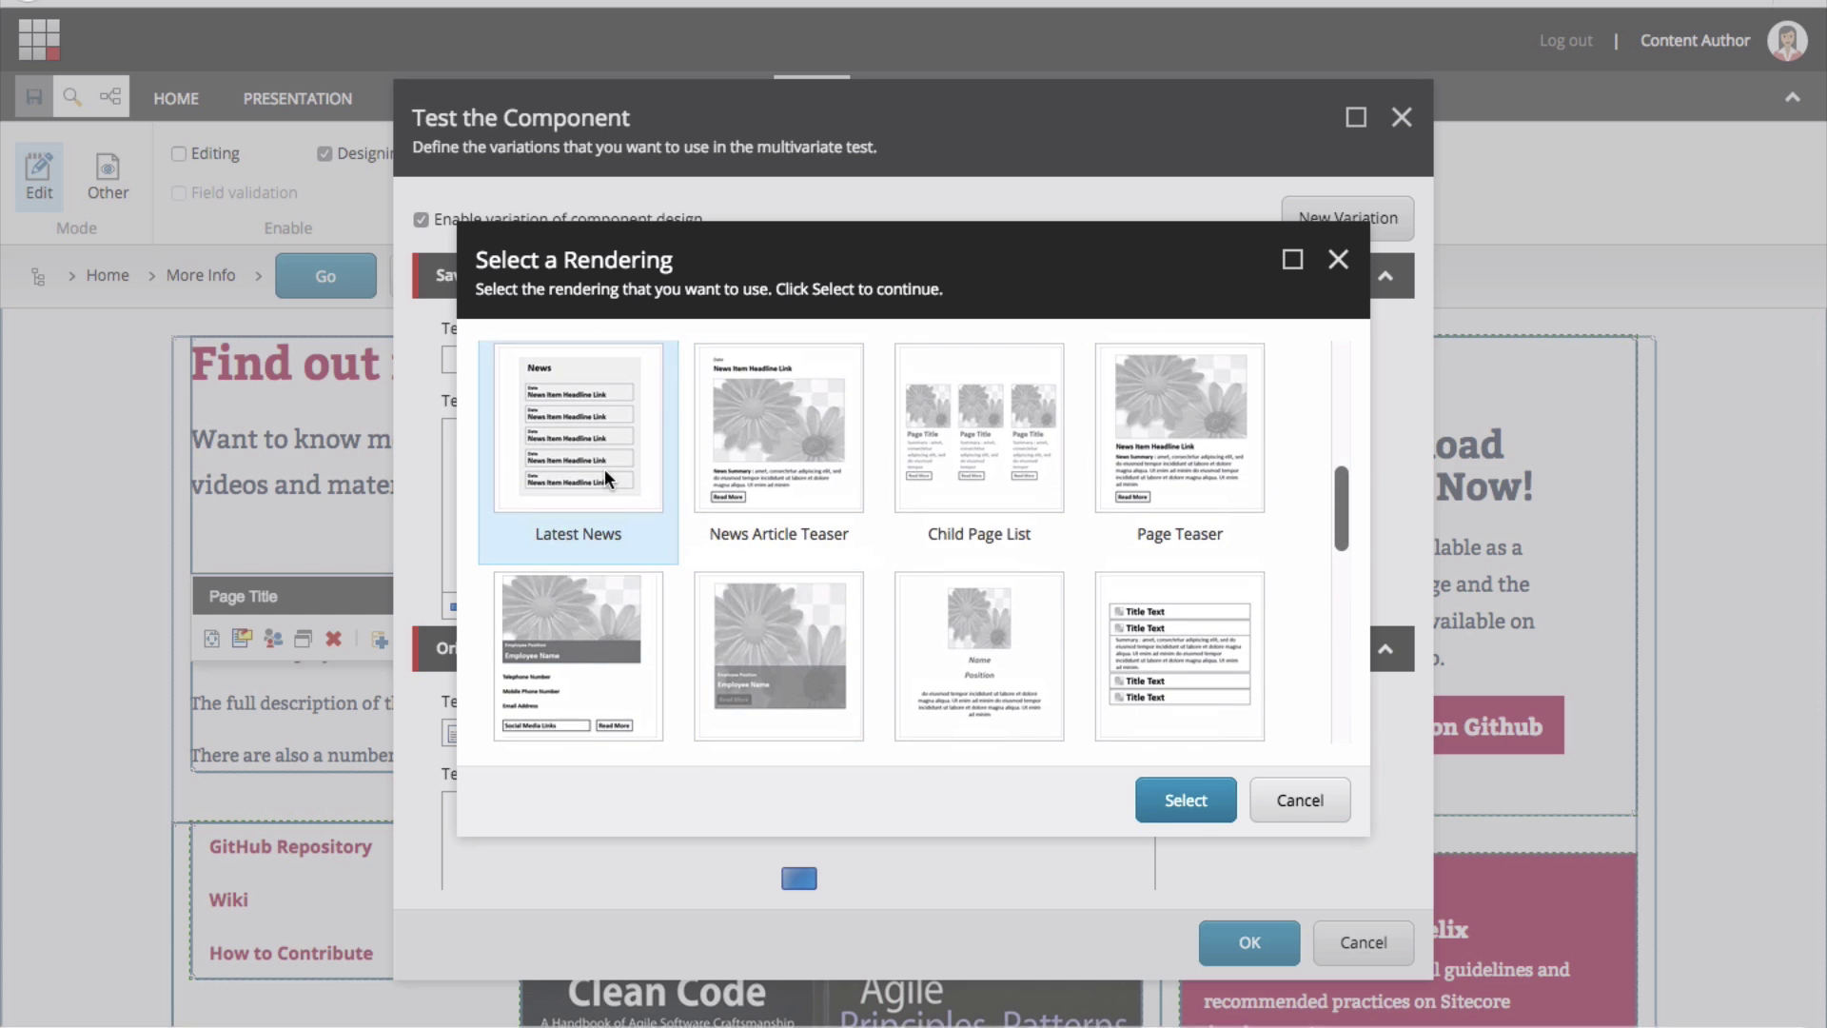
pyautogui.click(1297, 800)
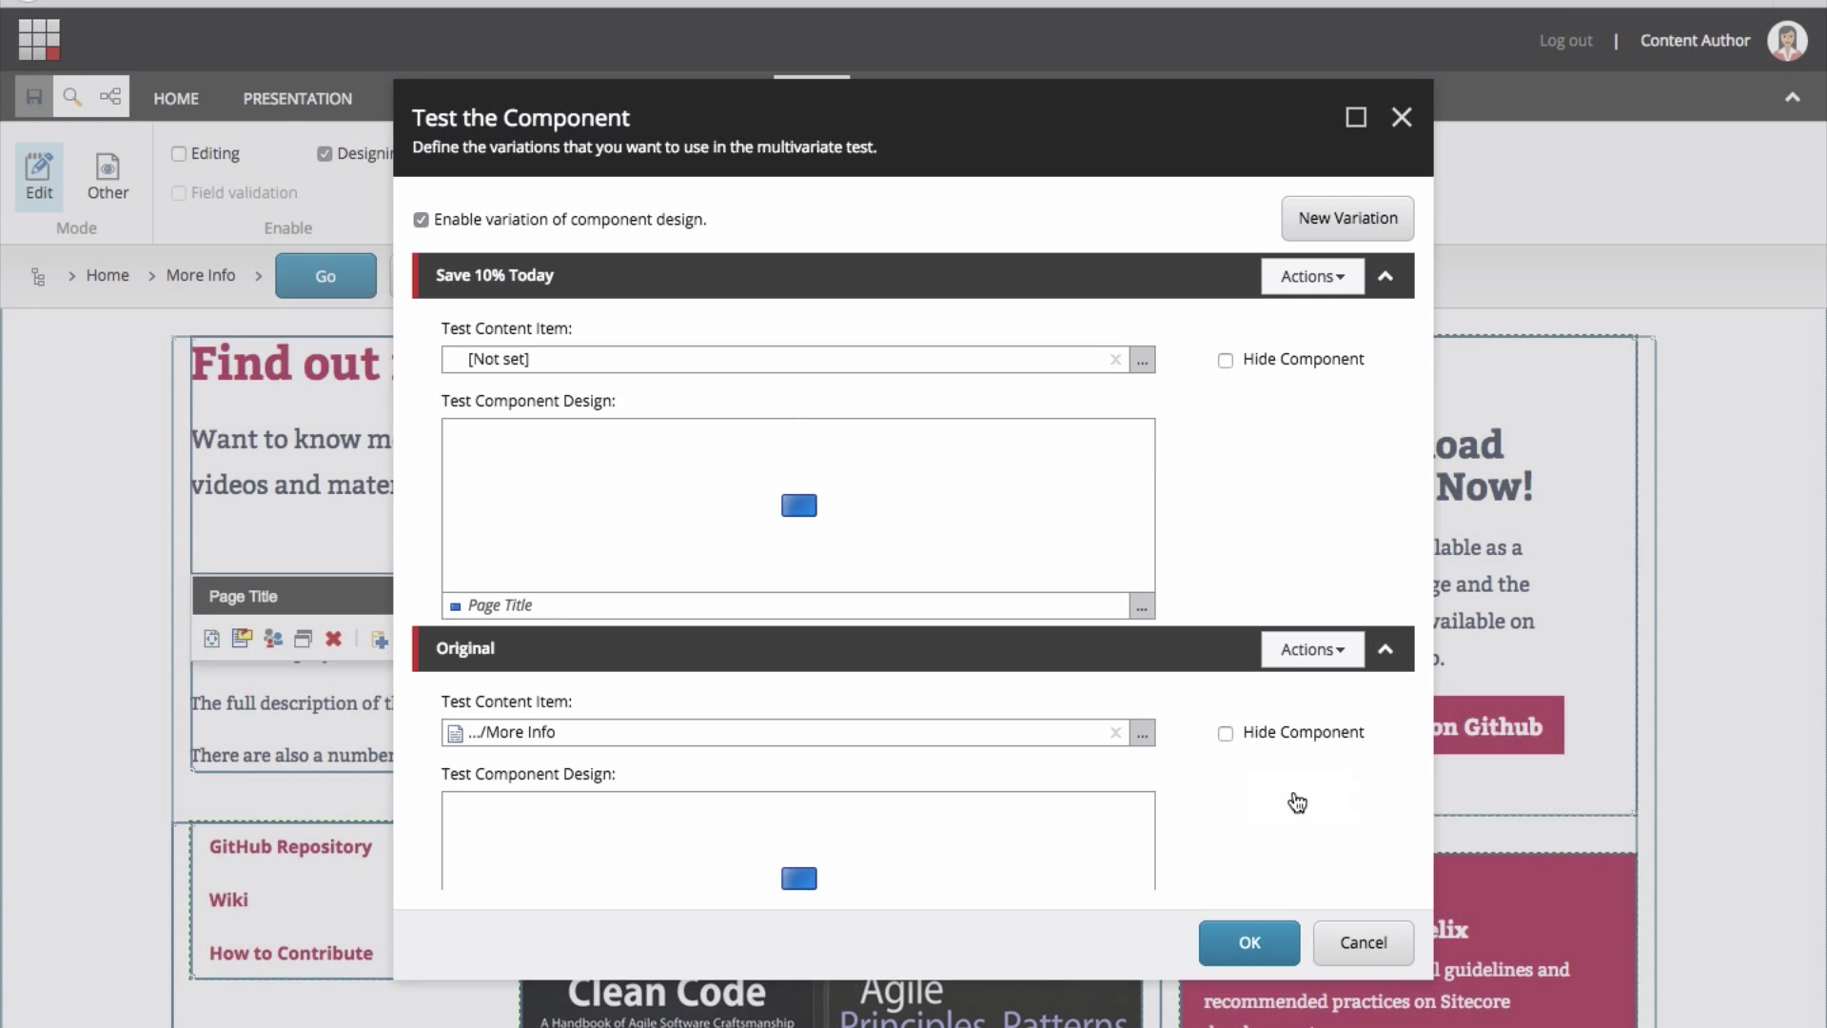
# Turn off design variation and give Save 10% Today the content item More Info and Save Today - 10.
pyautogui.click(420, 219)
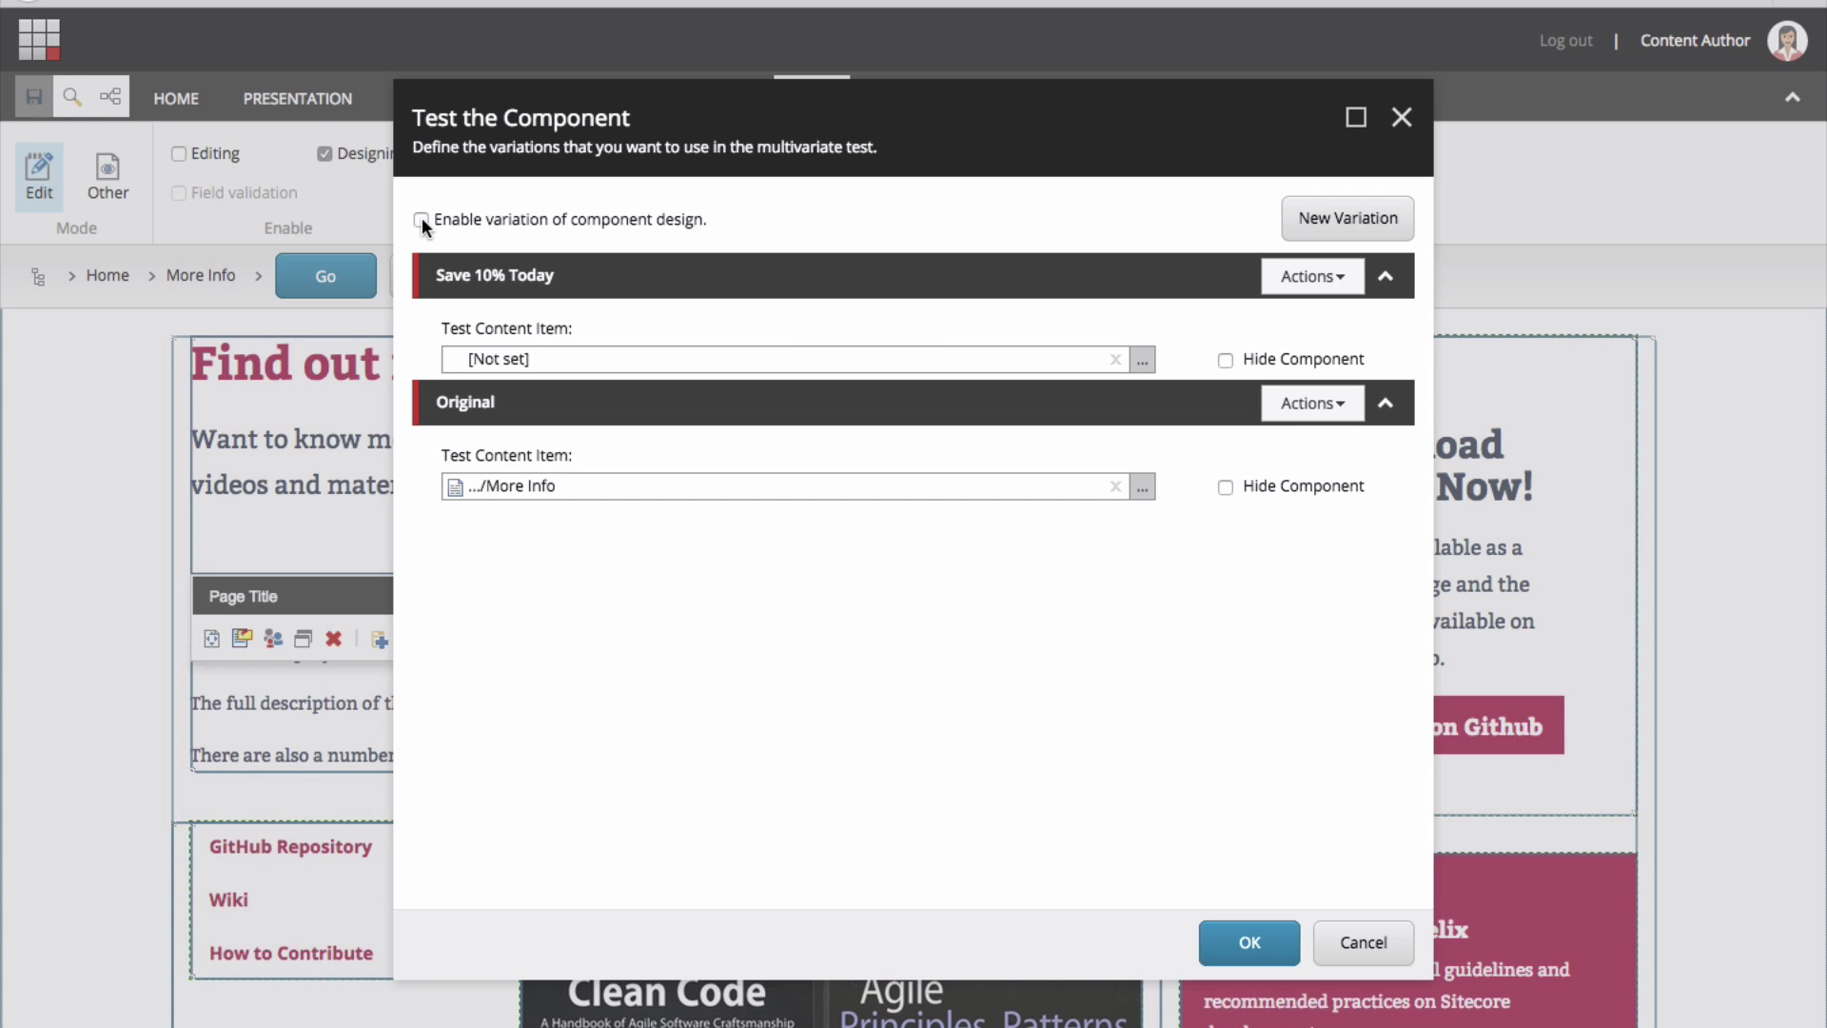
pyautogui.click(1140, 366)
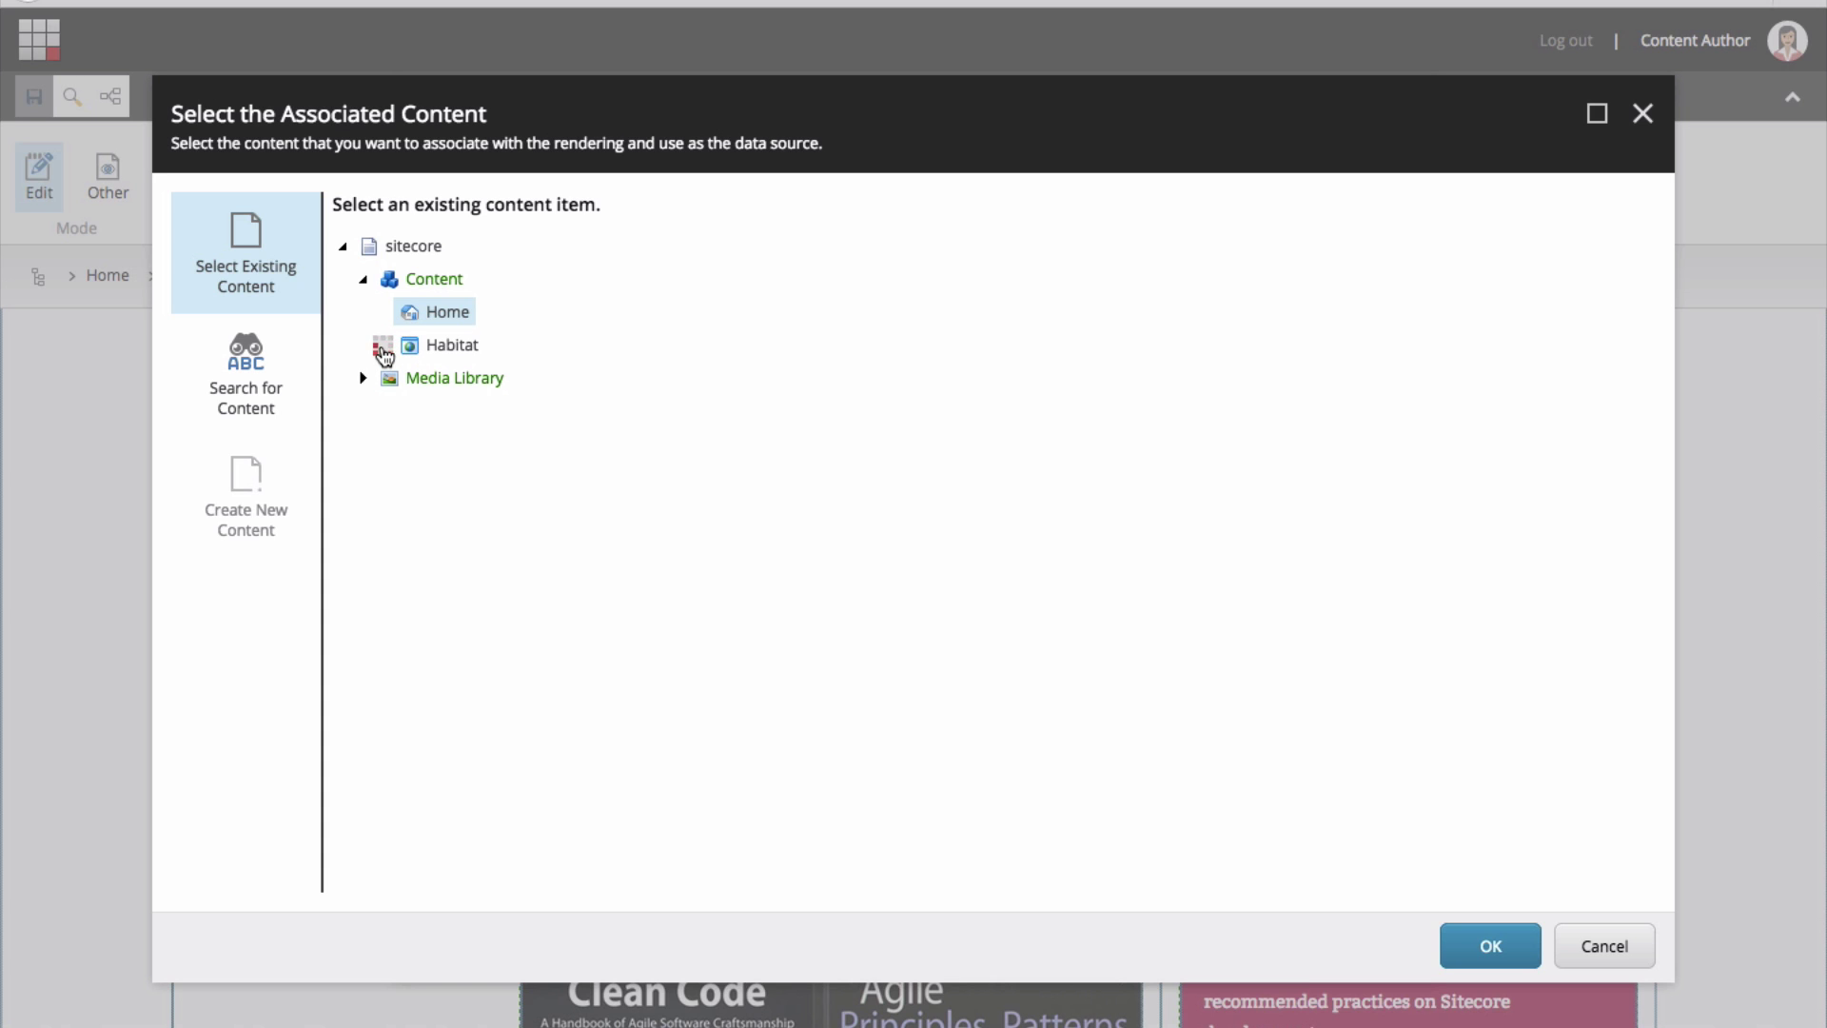
pyautogui.click(382, 348)
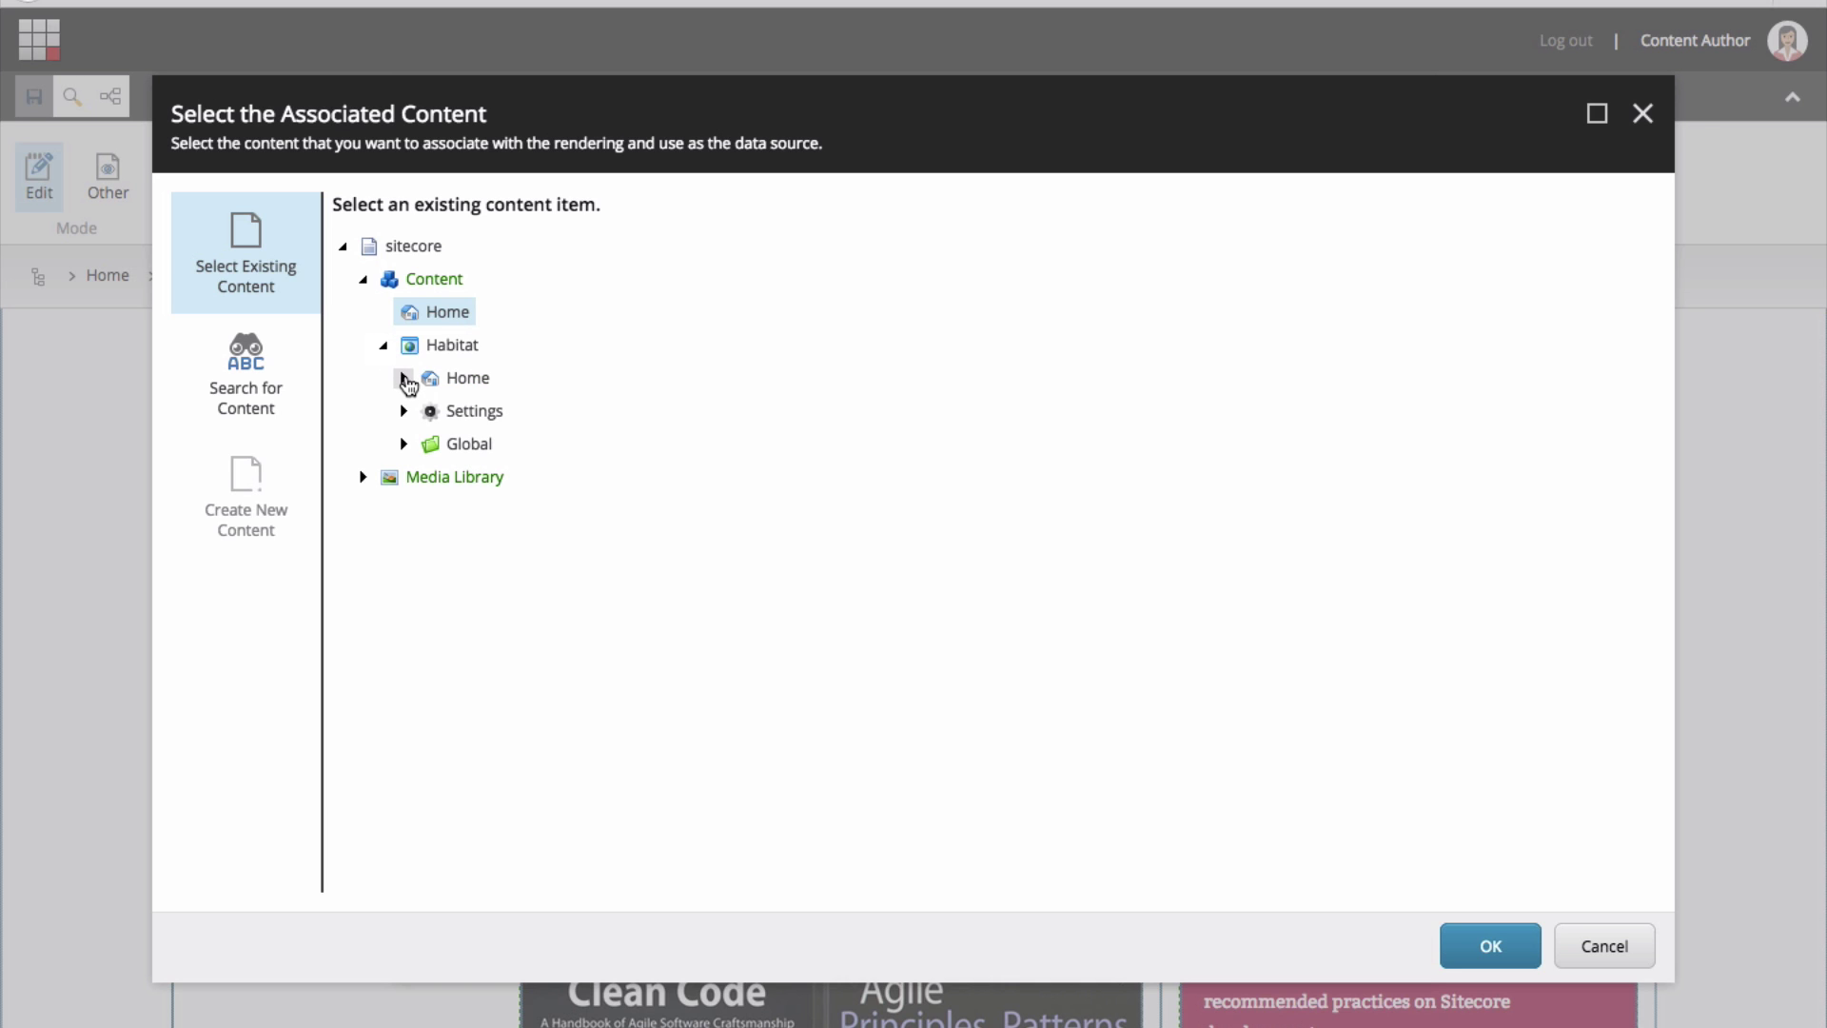
pyautogui.click(405, 380)
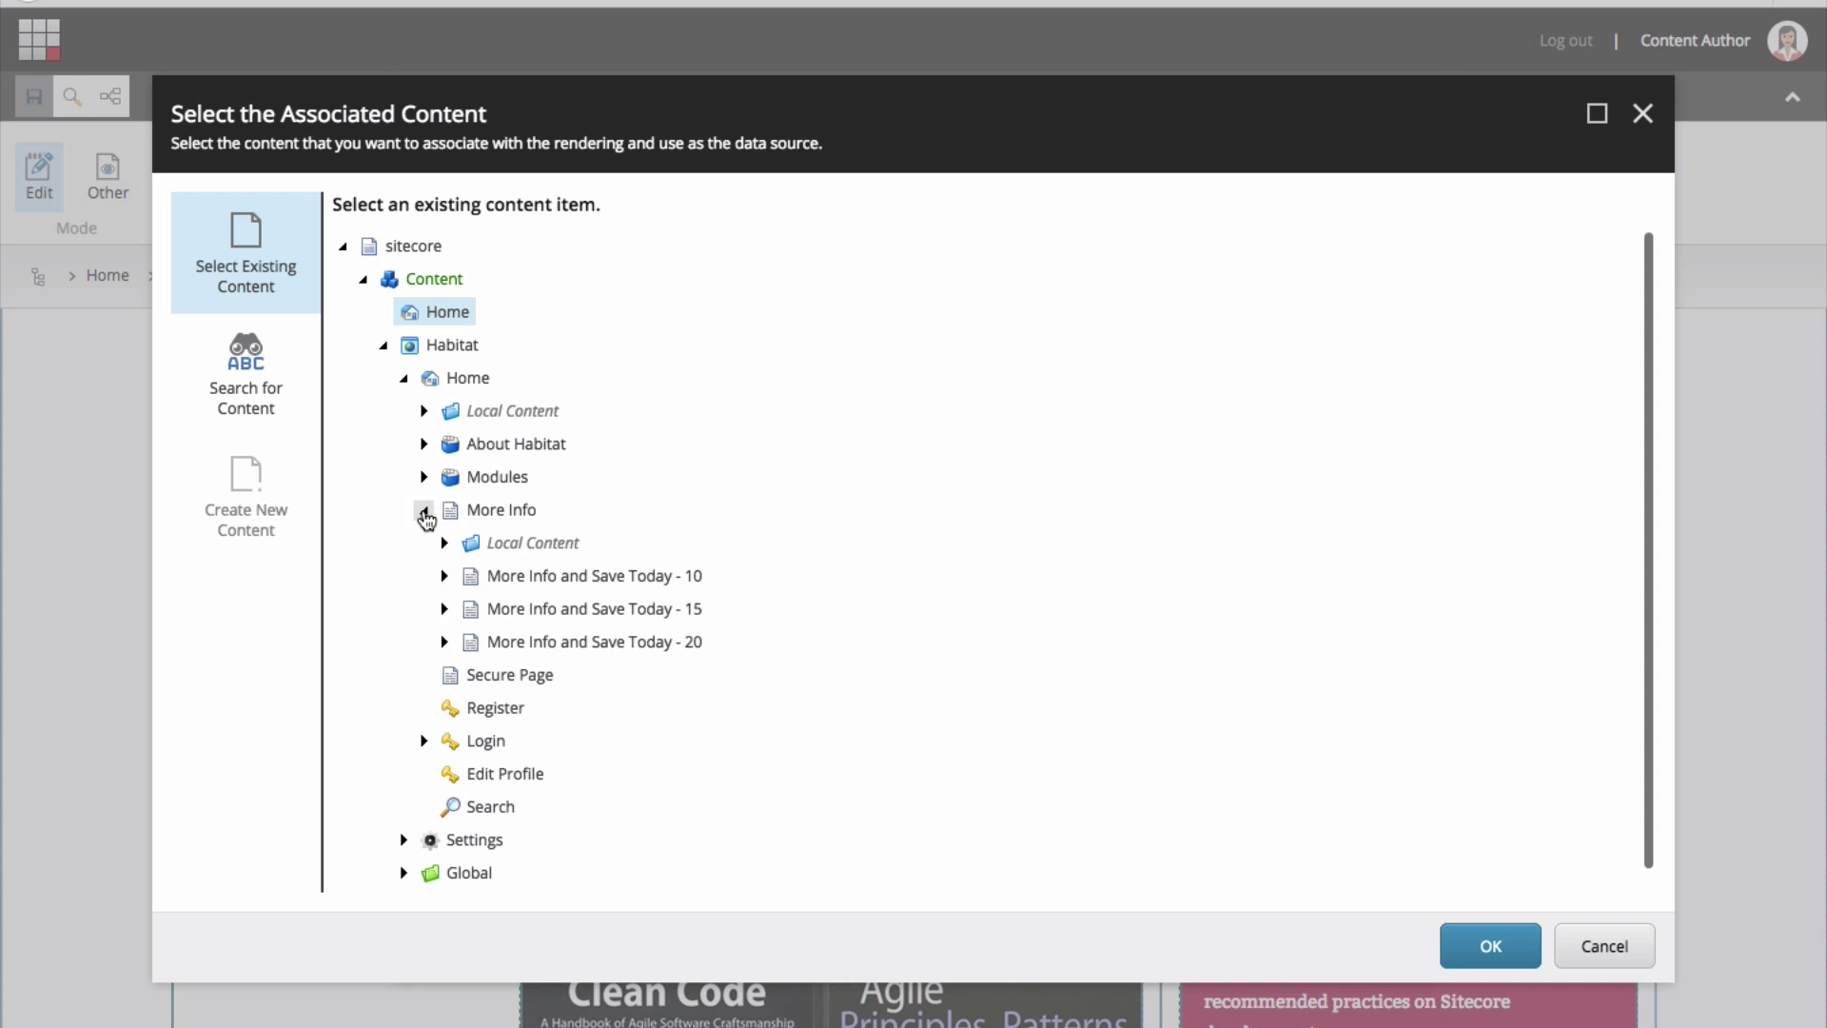
pyautogui.click(576, 578)
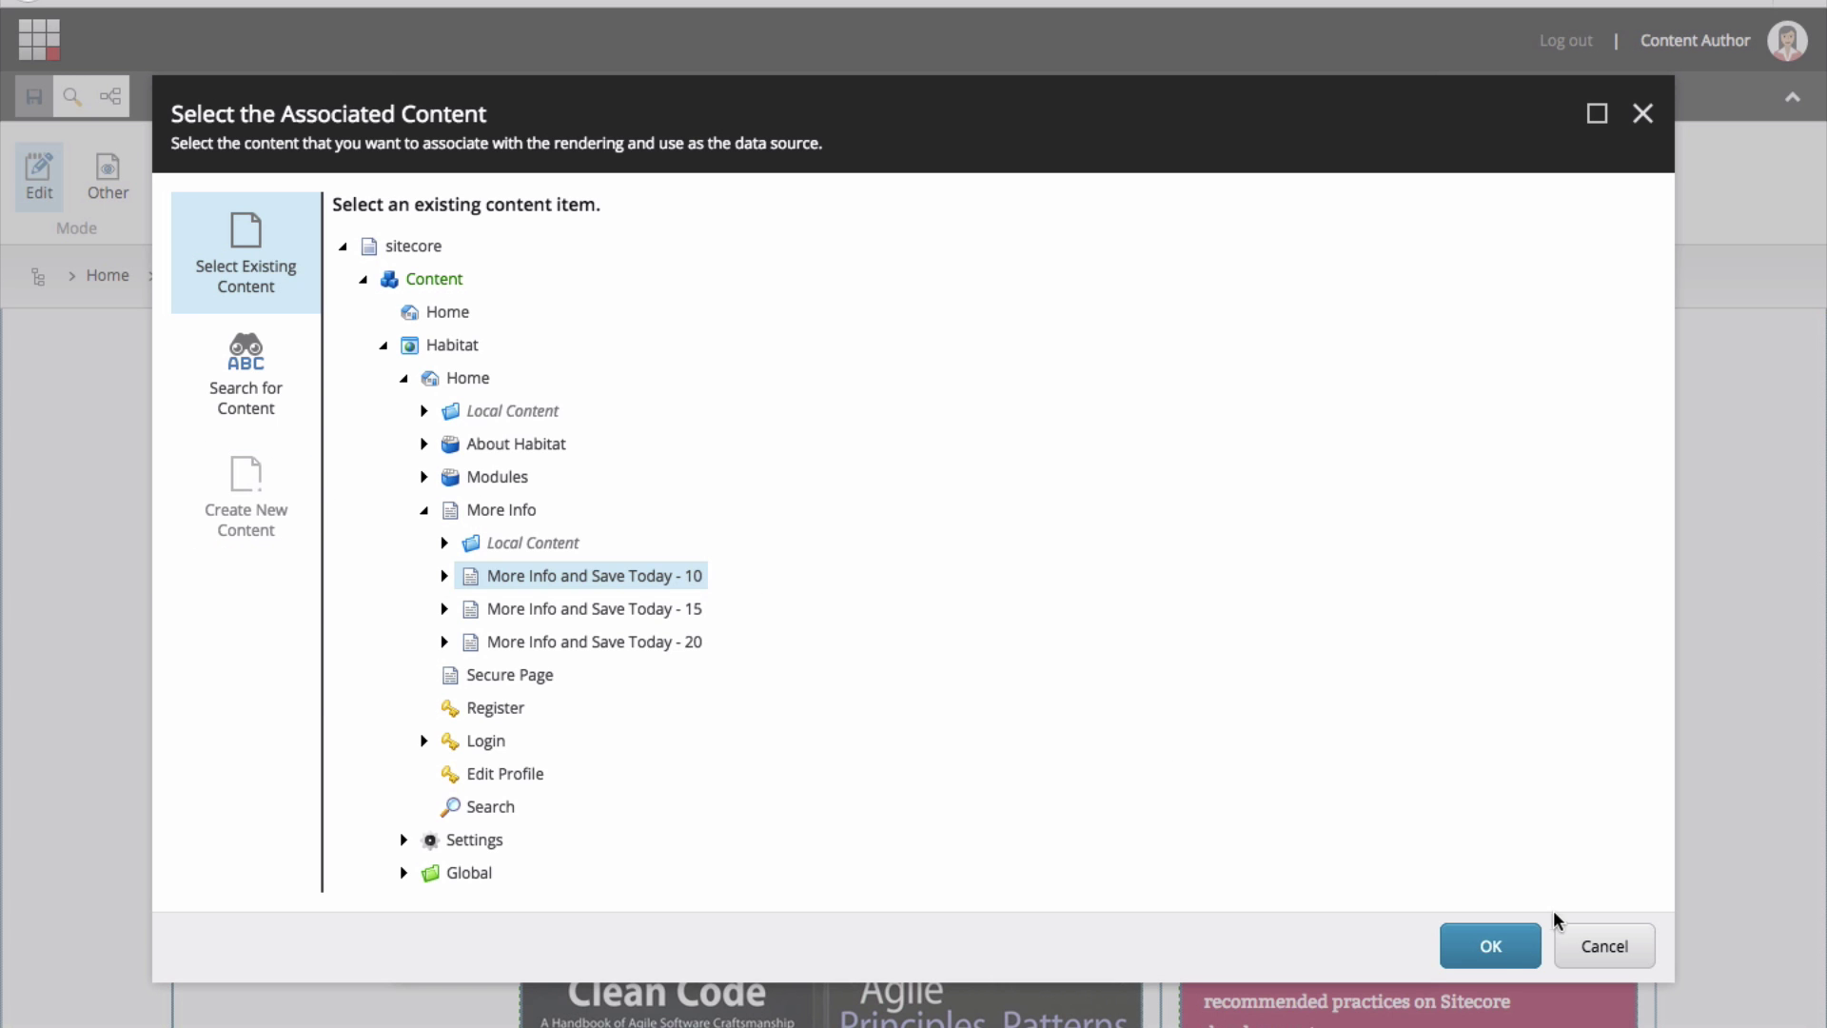
pyautogui.click(1498, 952)
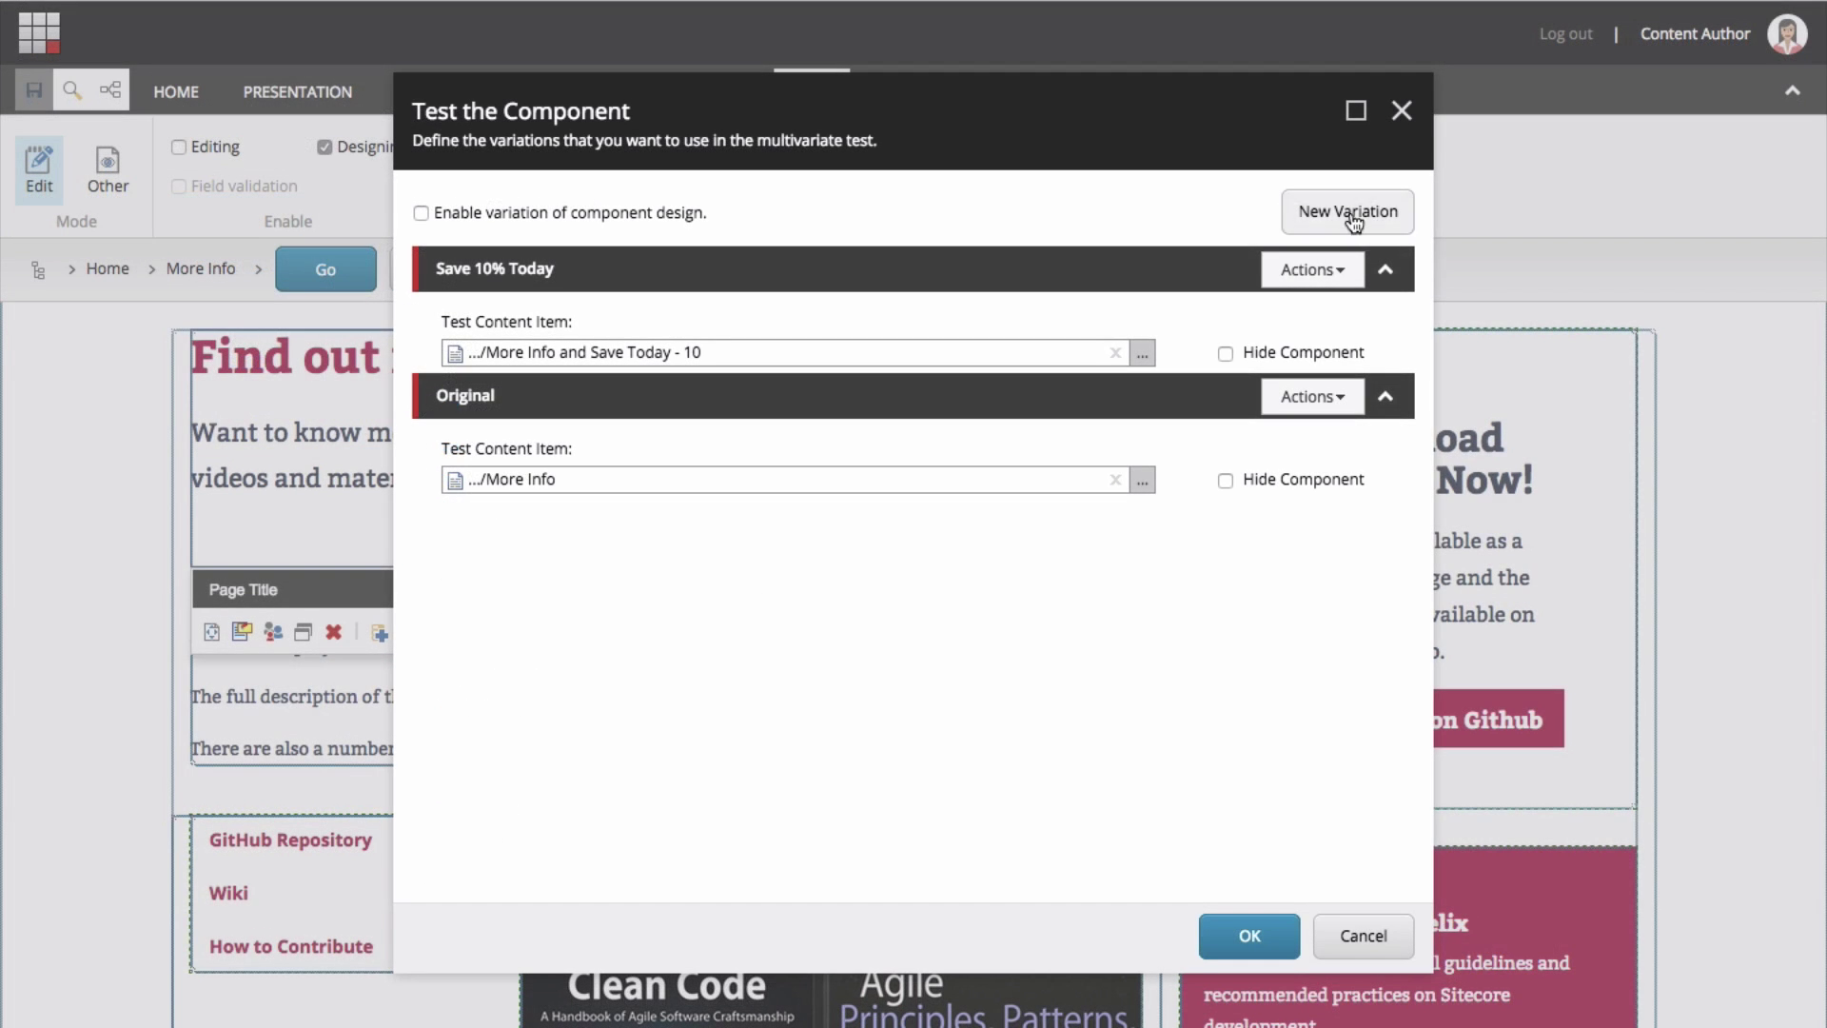
# Add a 'Save 20% Today' variation using the More Info and Save Today - 20 content item.
pyautogui.click(1347, 211)
pyautogui.write('Save 20% Today')
pyautogui.click(1142, 353)
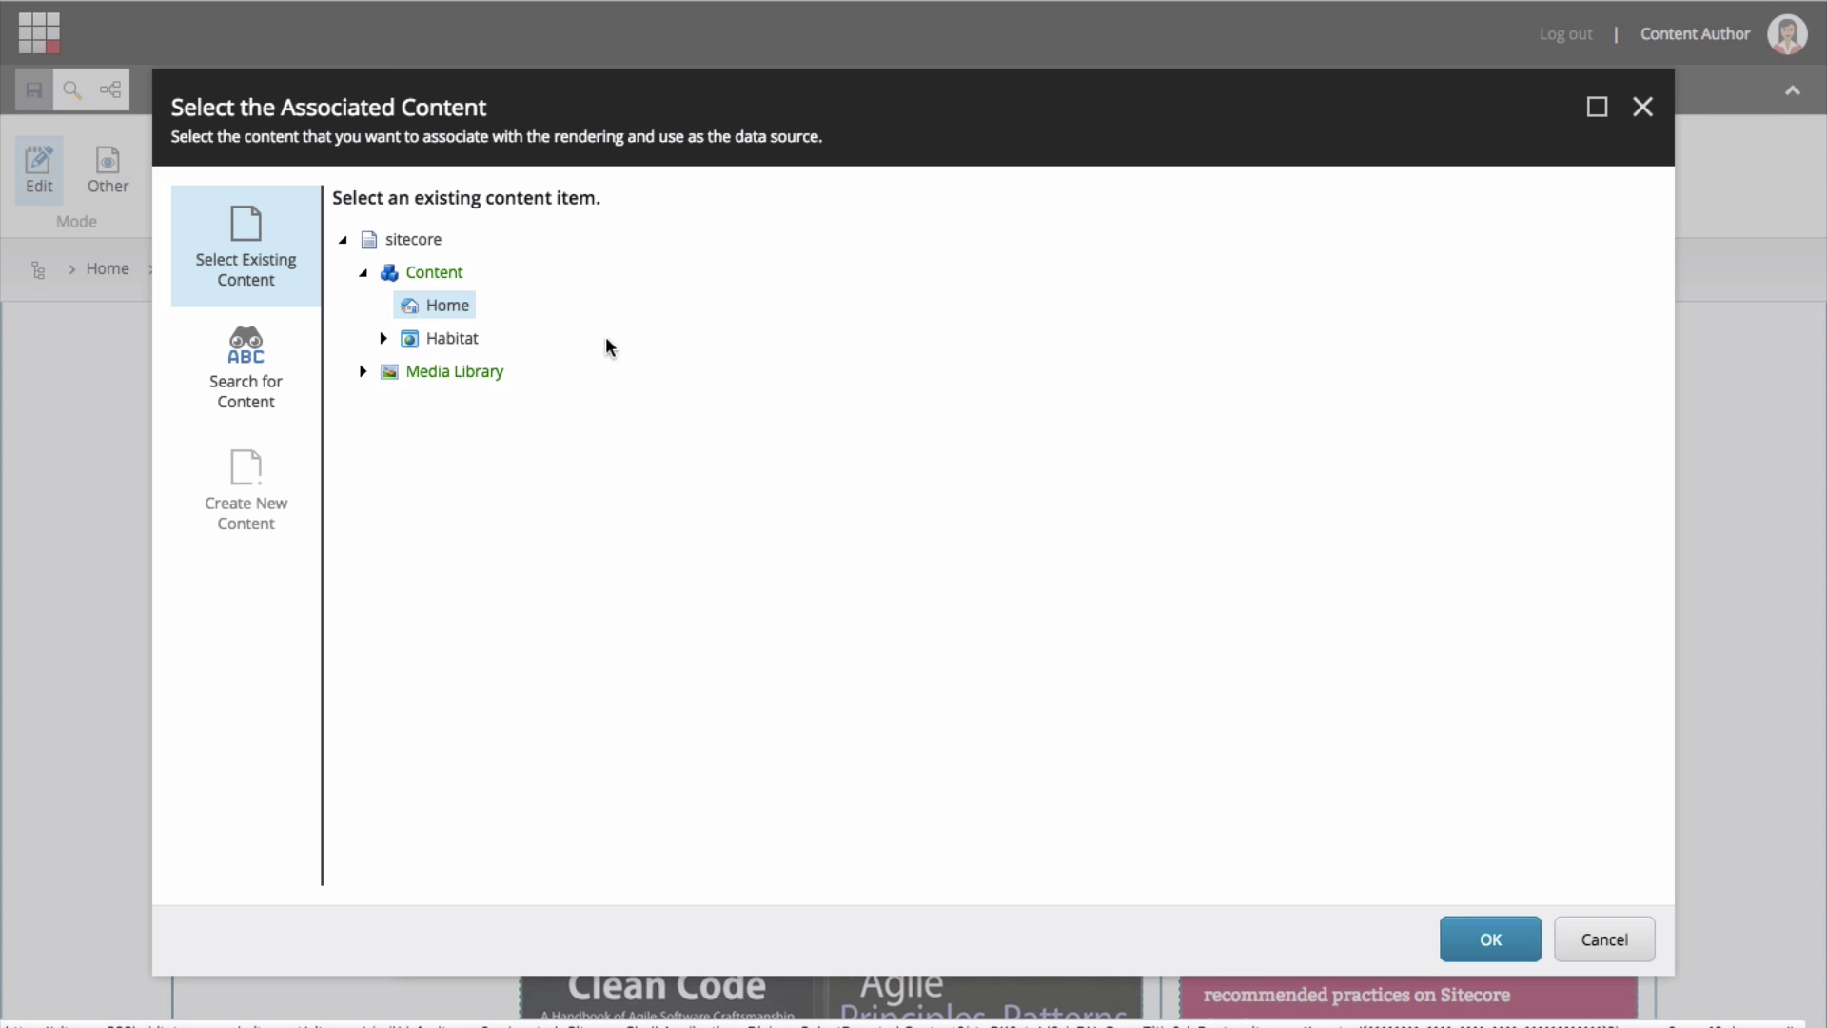
pyautogui.click(384, 341)
pyautogui.click(403, 371)
pyautogui.click(424, 504)
pyautogui.click(571, 636)
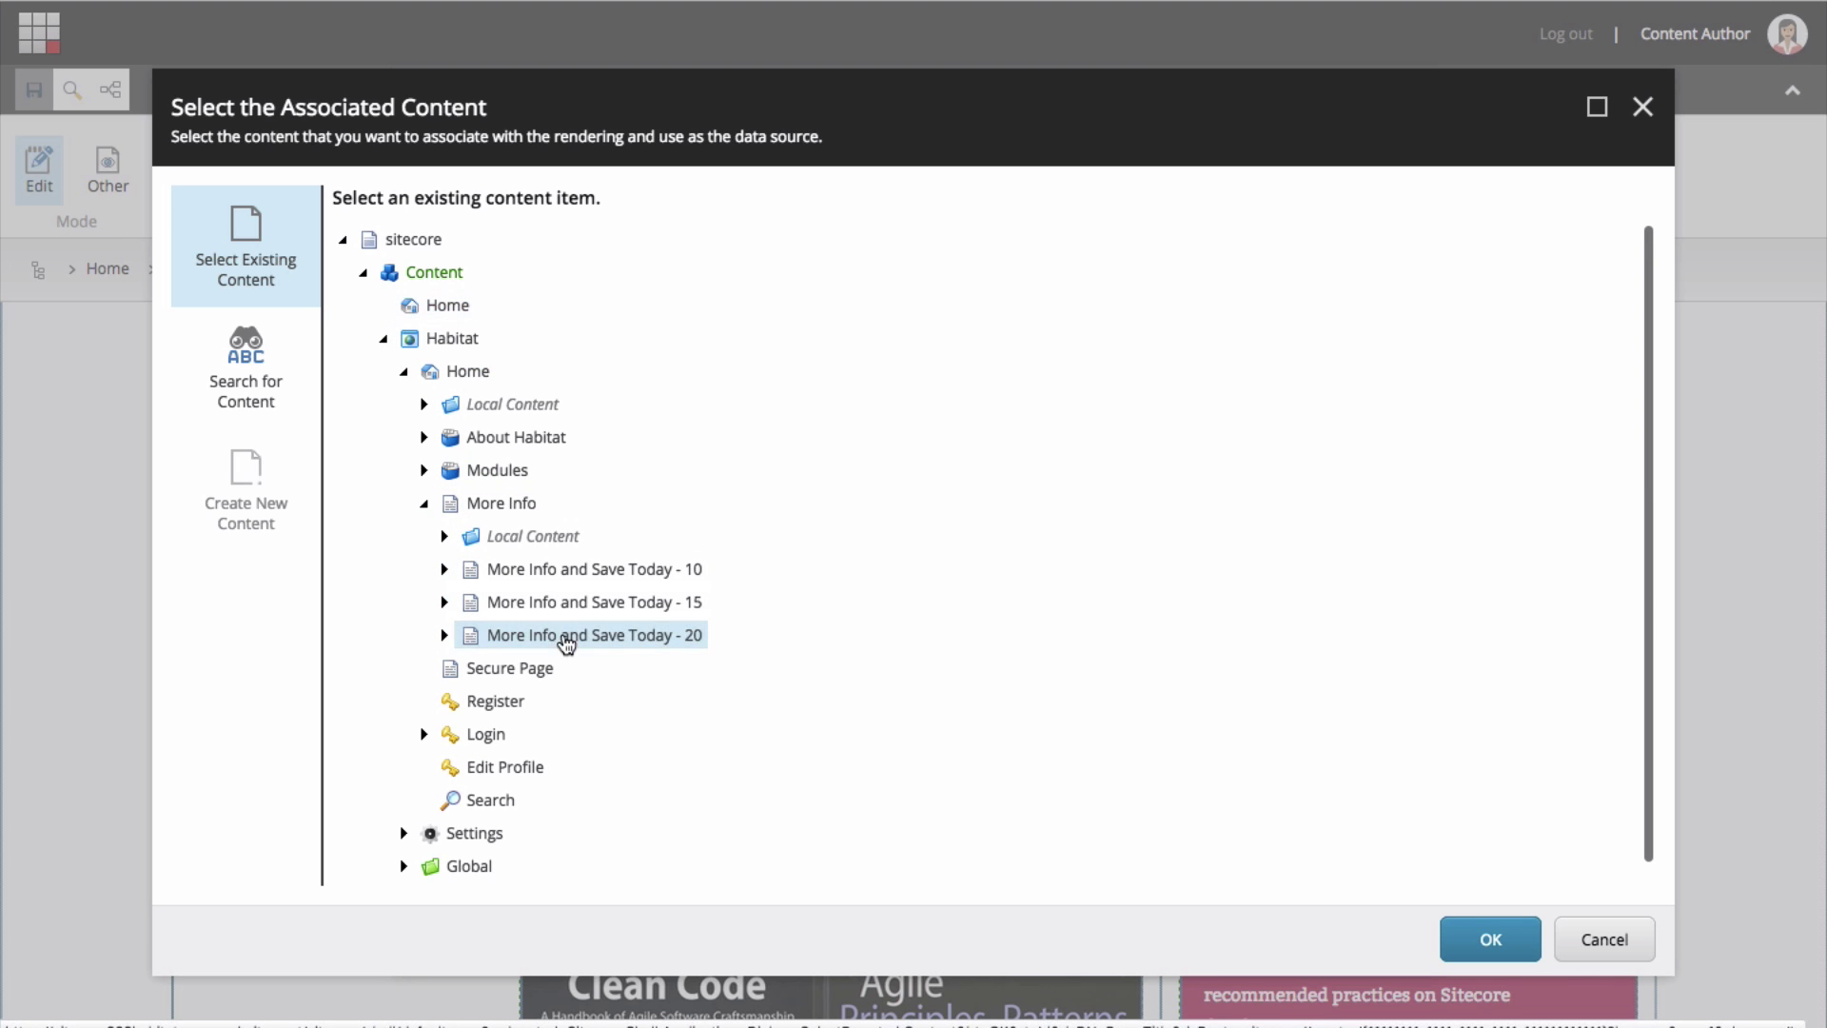
pyautogui.click(1490, 939)
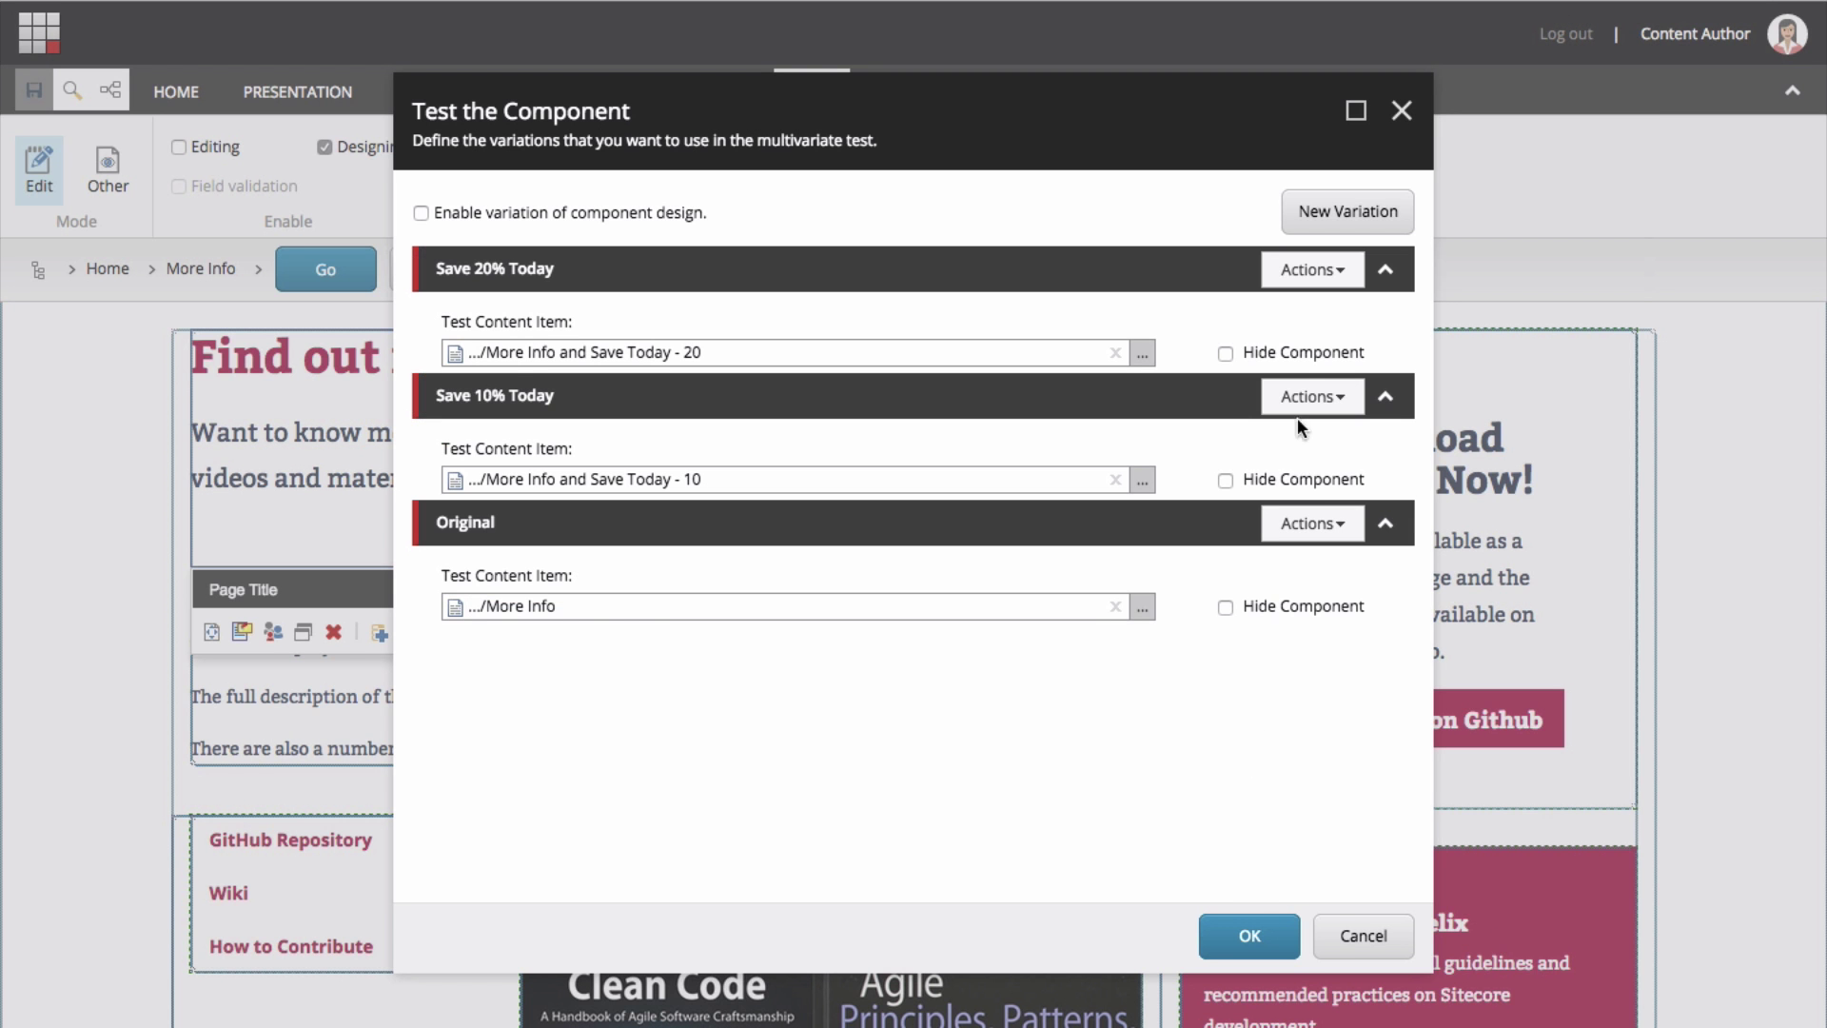
# Add a 'Hide More Info' variation that hides the component.
pyautogui.click(1301, 213)
pyautogui.write('Hide ')
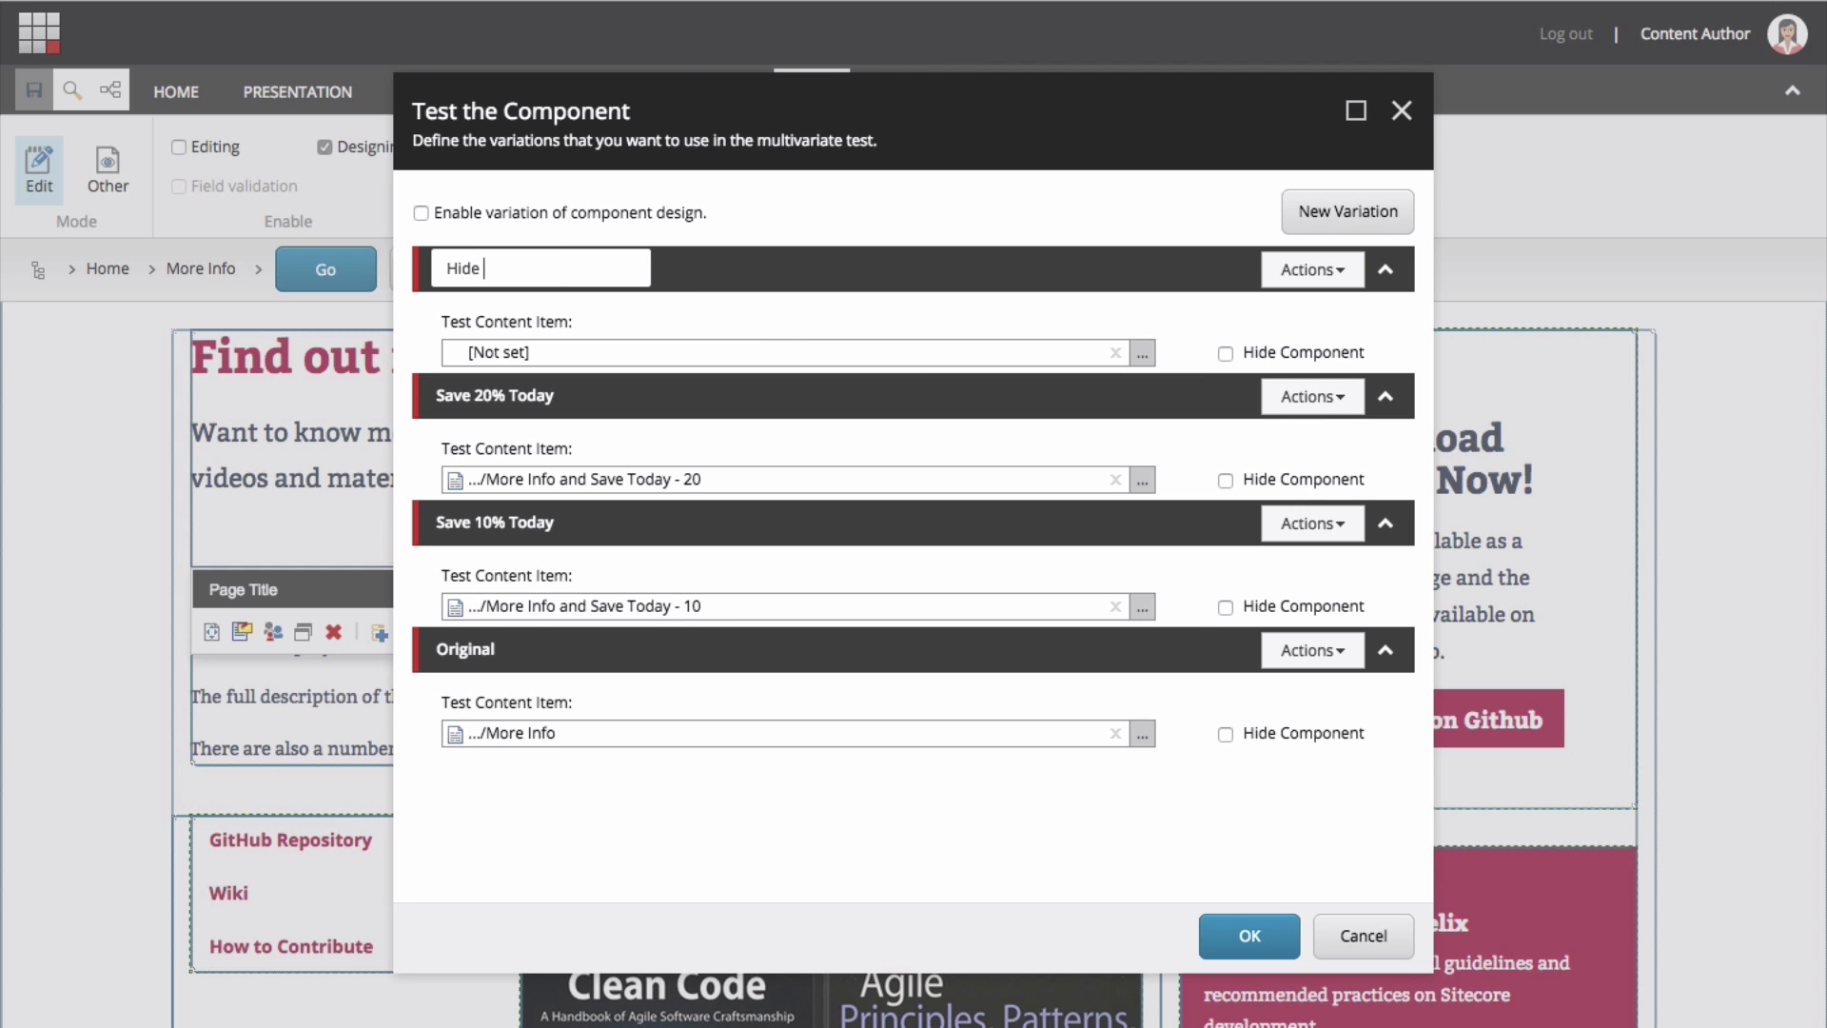
pyautogui.write('More Info')
pyautogui.click(1226, 353)
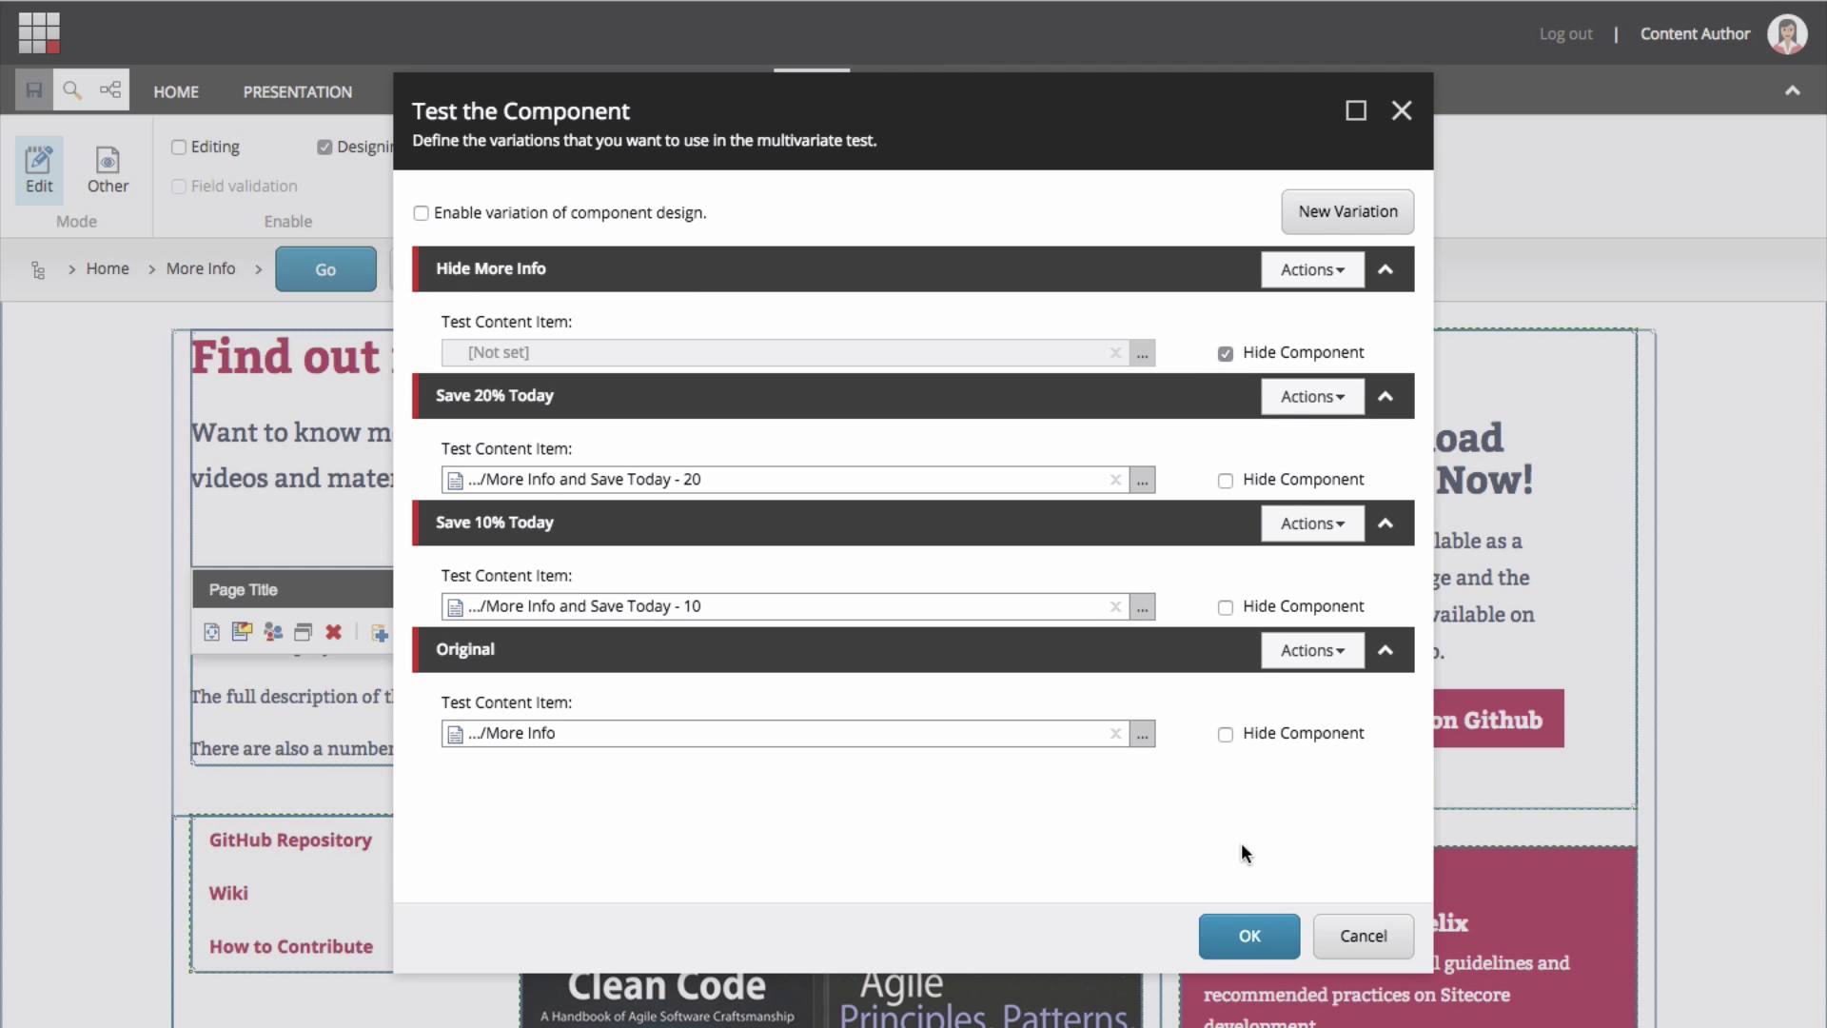
# Save the Page Title variations and briefly reopen its test setup to review it.
pyautogui.click(1249, 938)
pyautogui.scroll(-4, 765, 762)
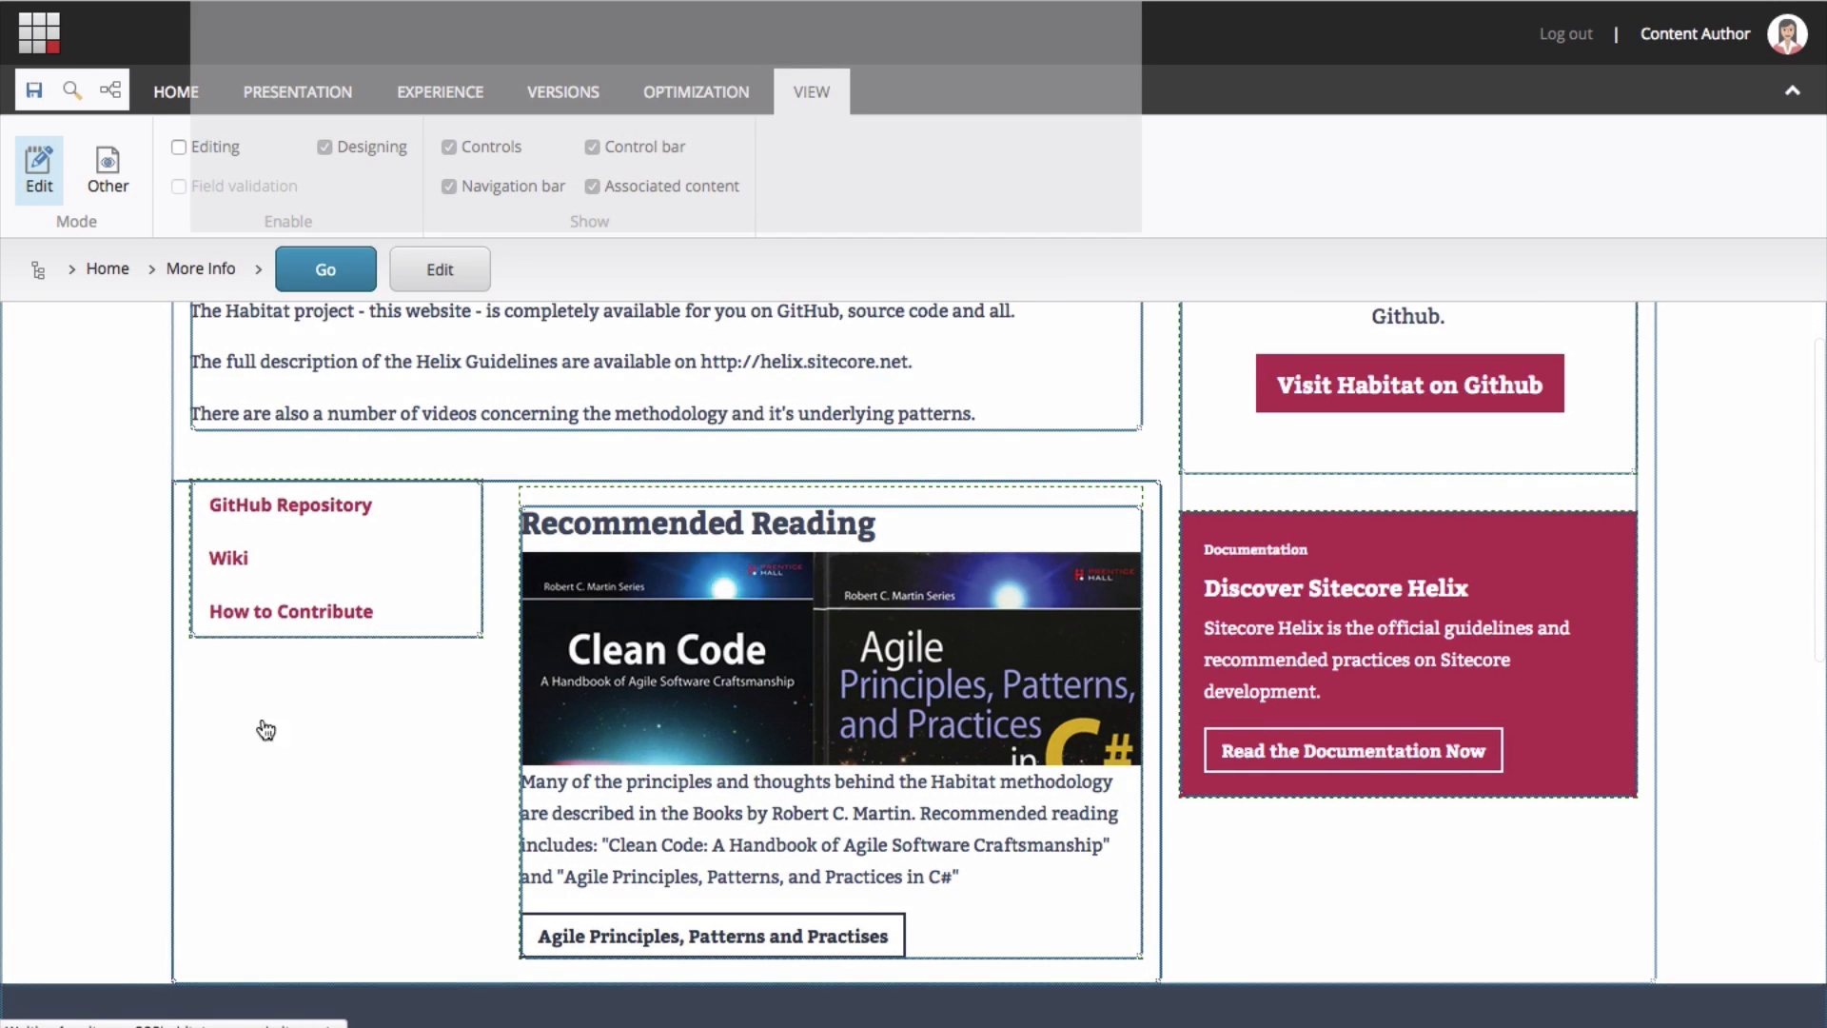
pyautogui.click(189, 696)
pyautogui.click(133, 542)
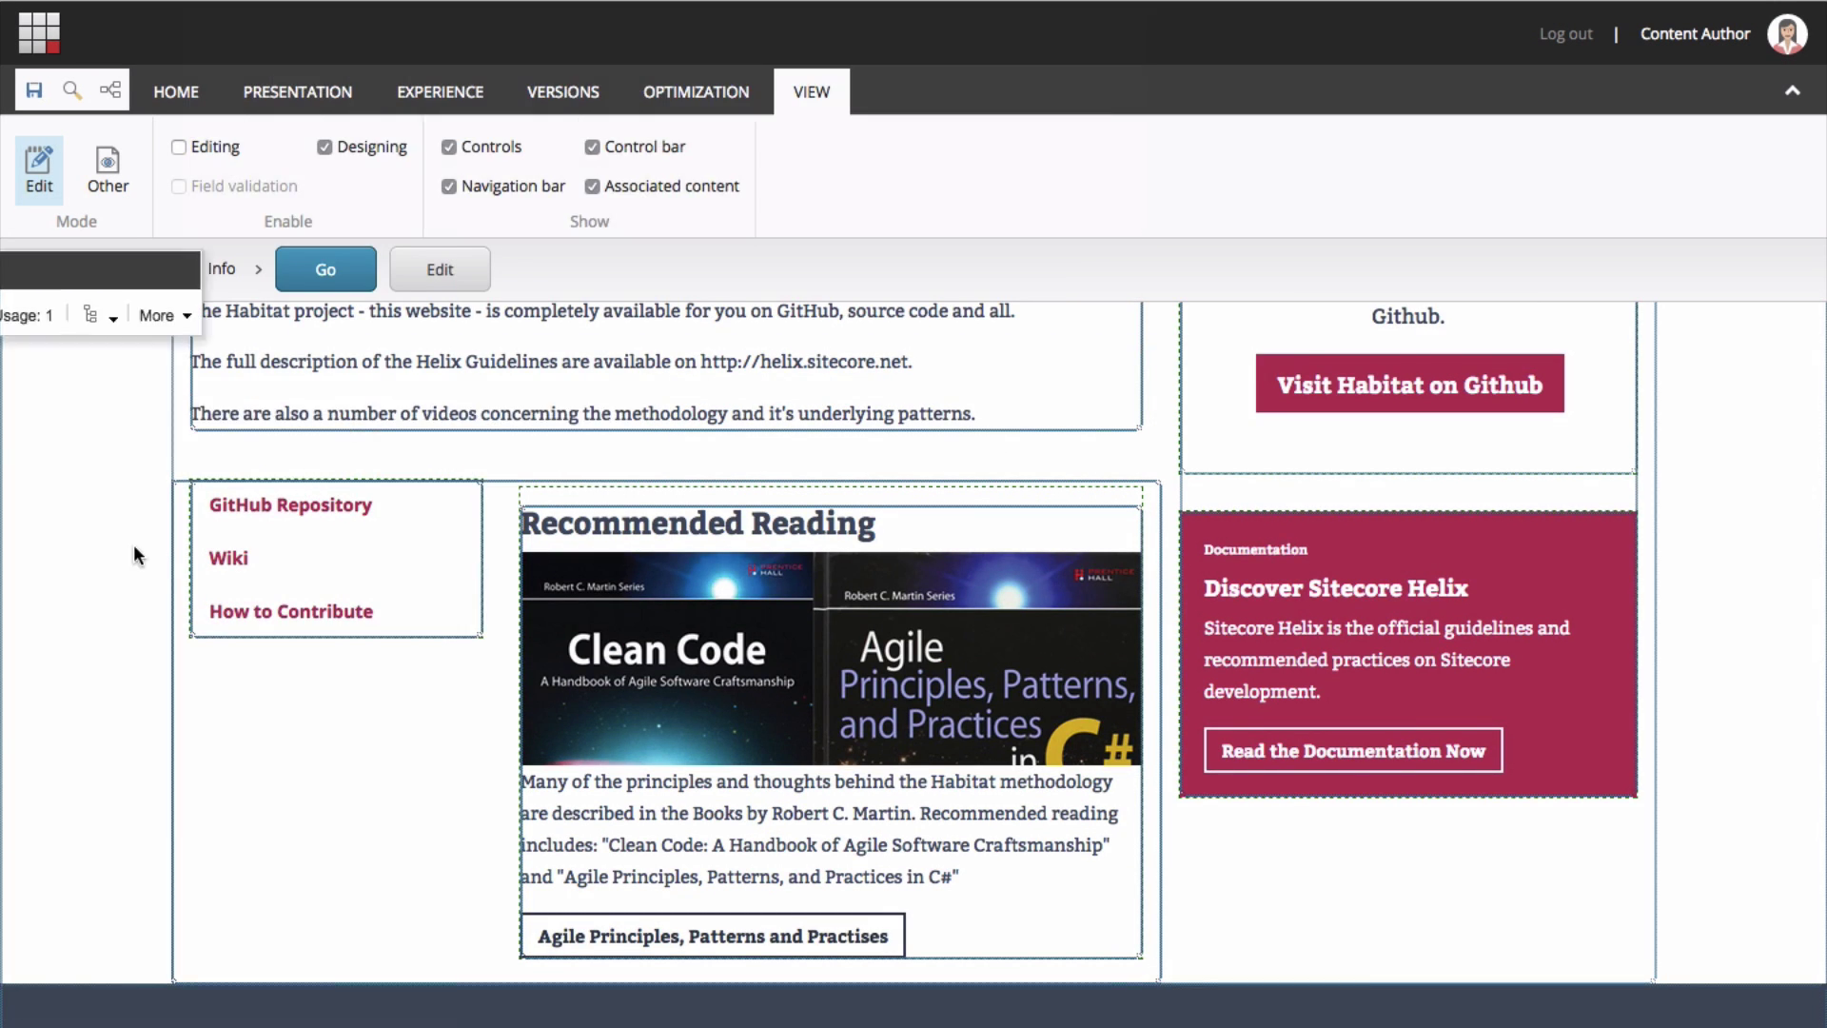
pyautogui.click(284, 457)
pyautogui.click(1370, 940)
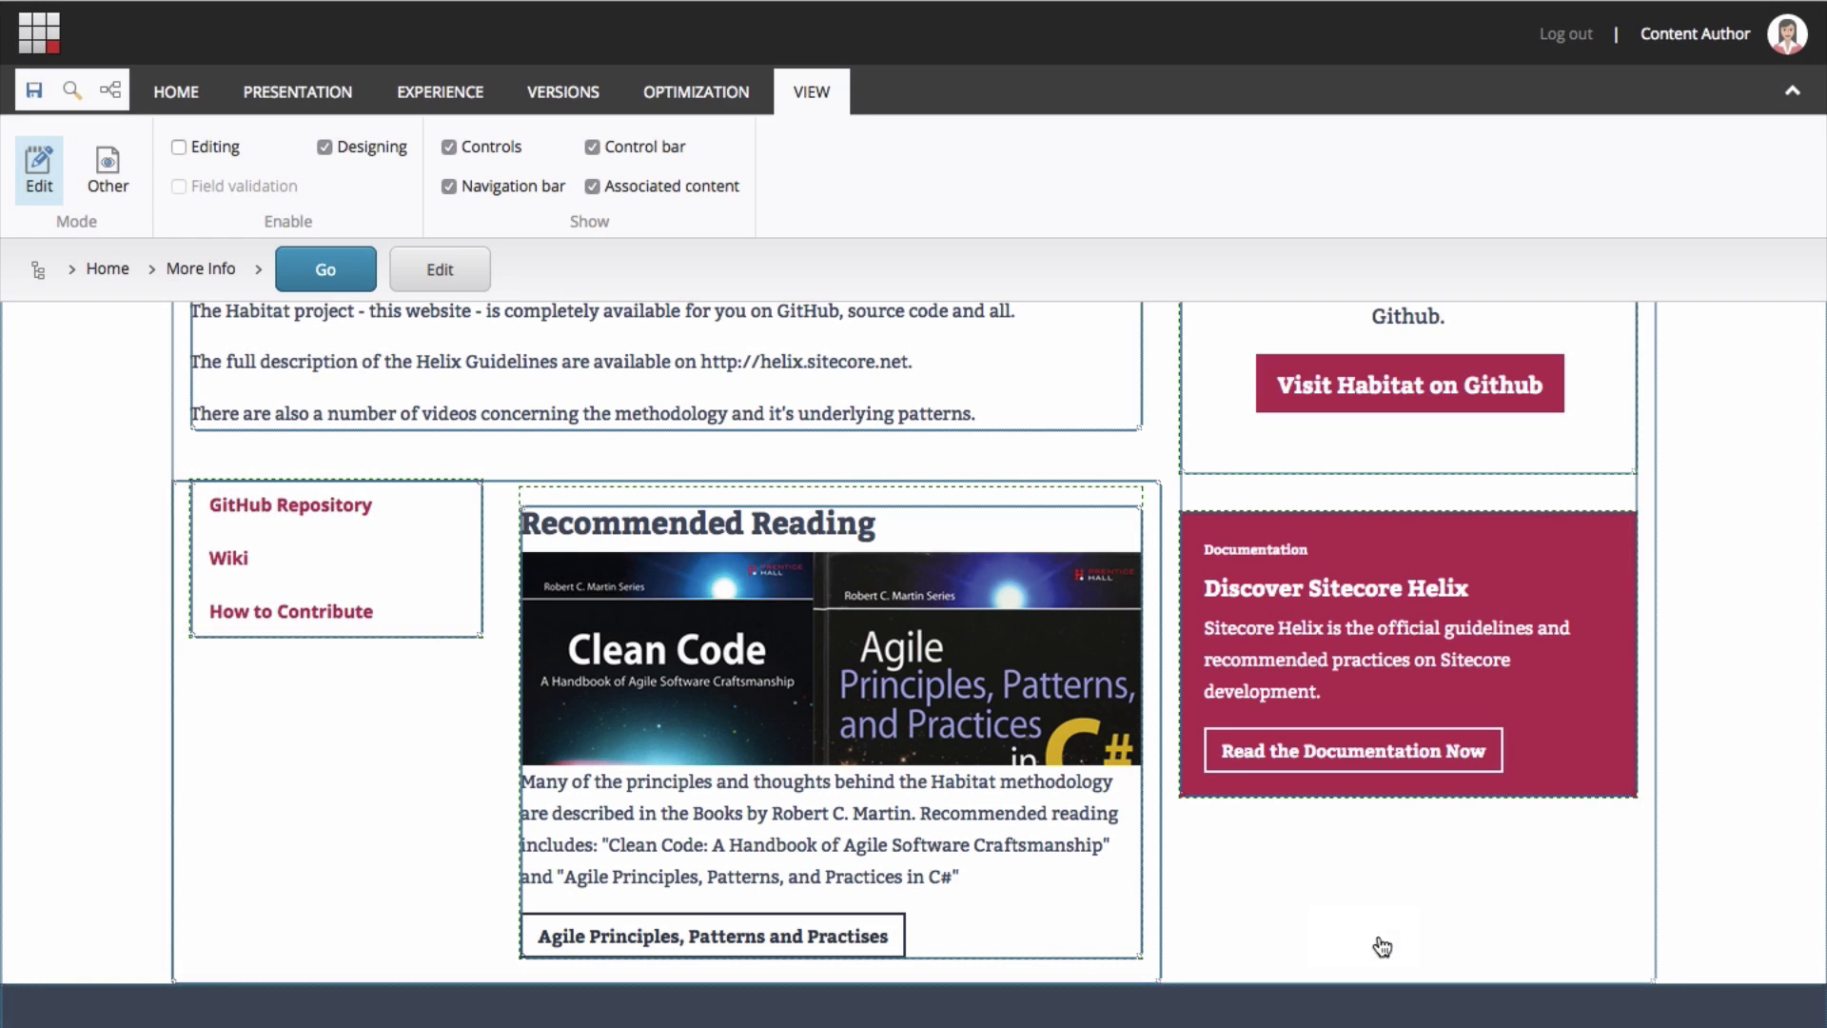
# Give Inner 2 Column 4-8 a test variation named 'Hide' that hides the component.
pyautogui.click(184, 701)
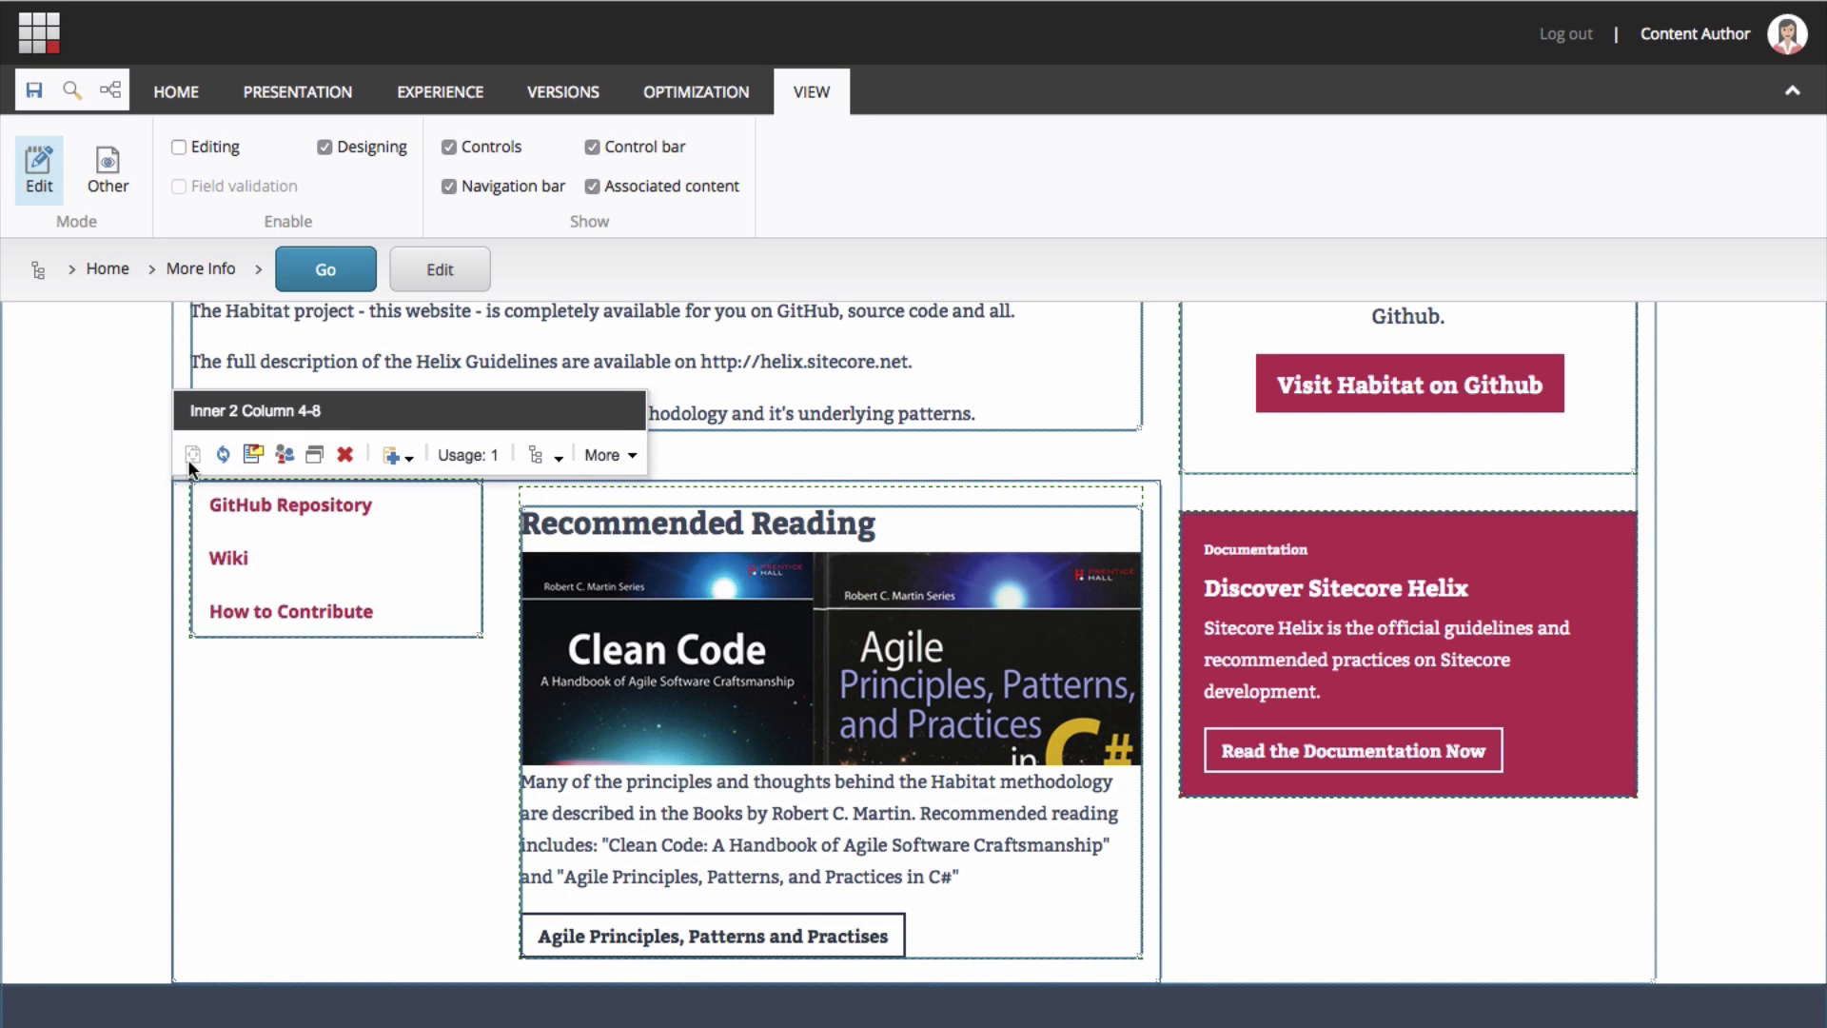
pyautogui.click(314, 455)
pyautogui.click(1345, 209)
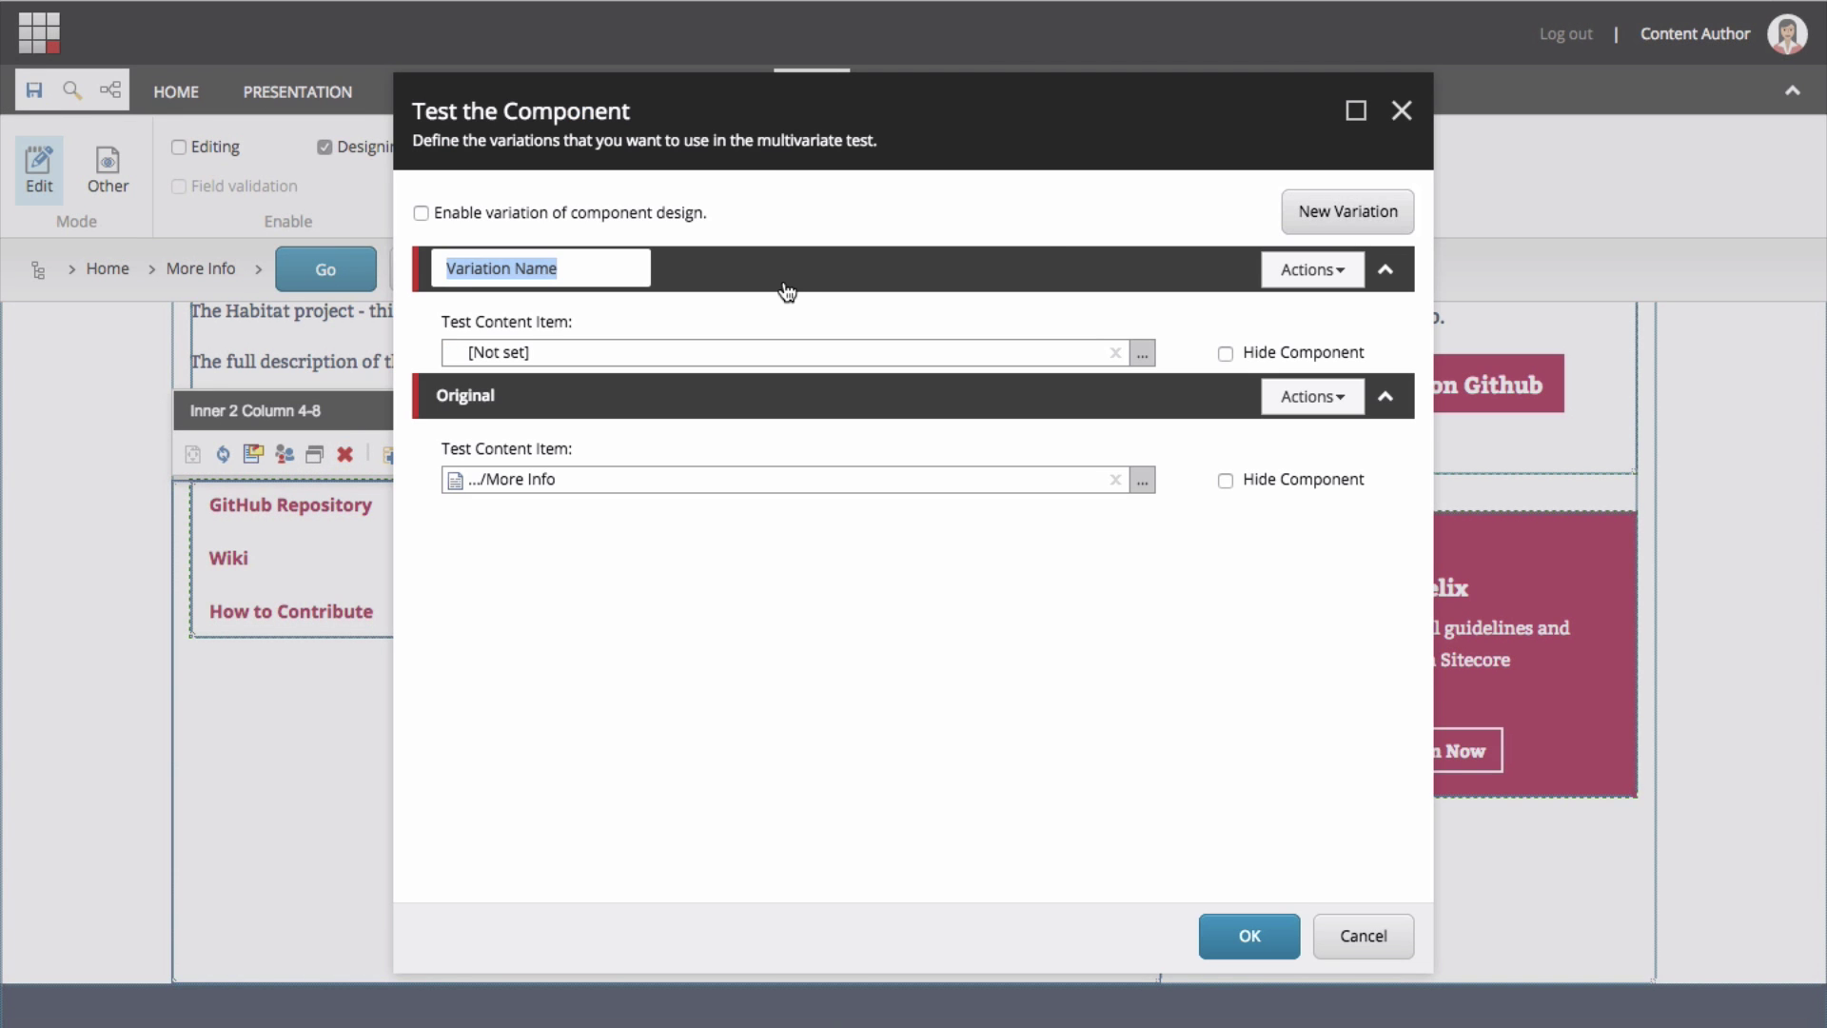
pyautogui.write('Hide')
pyautogui.click(1226, 353)
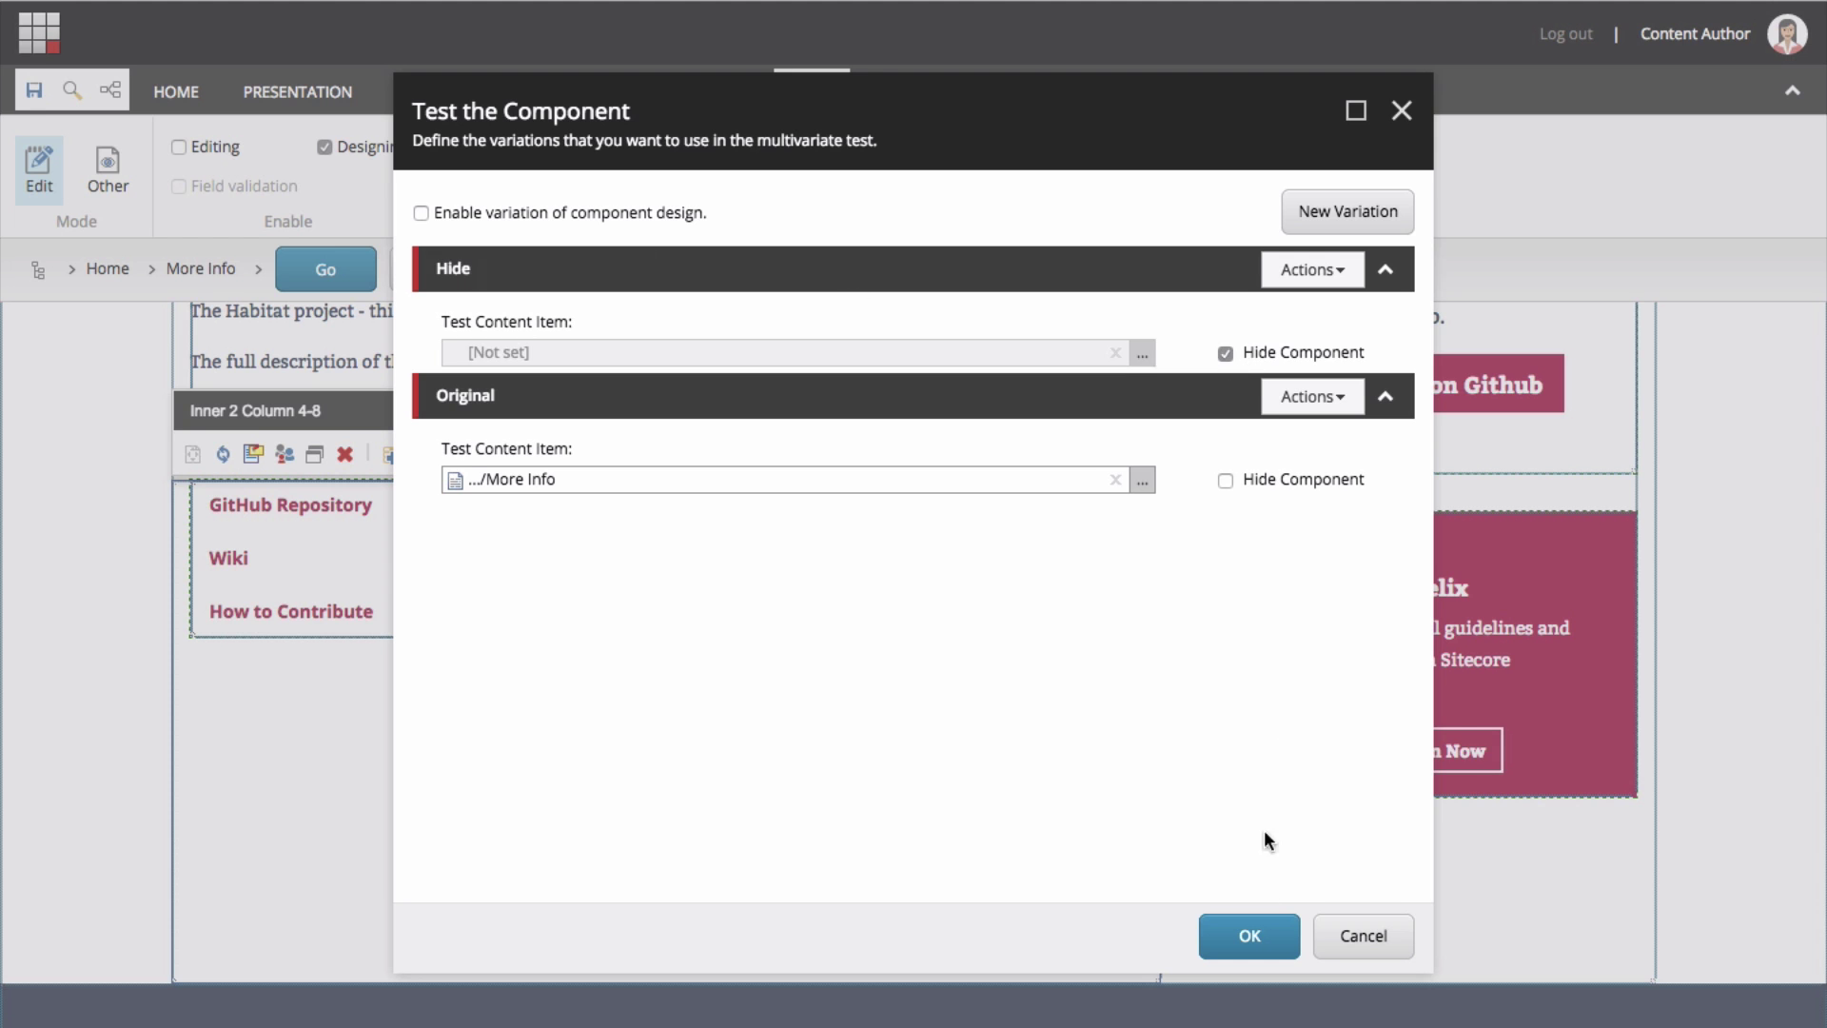
pyautogui.click(1264, 931)
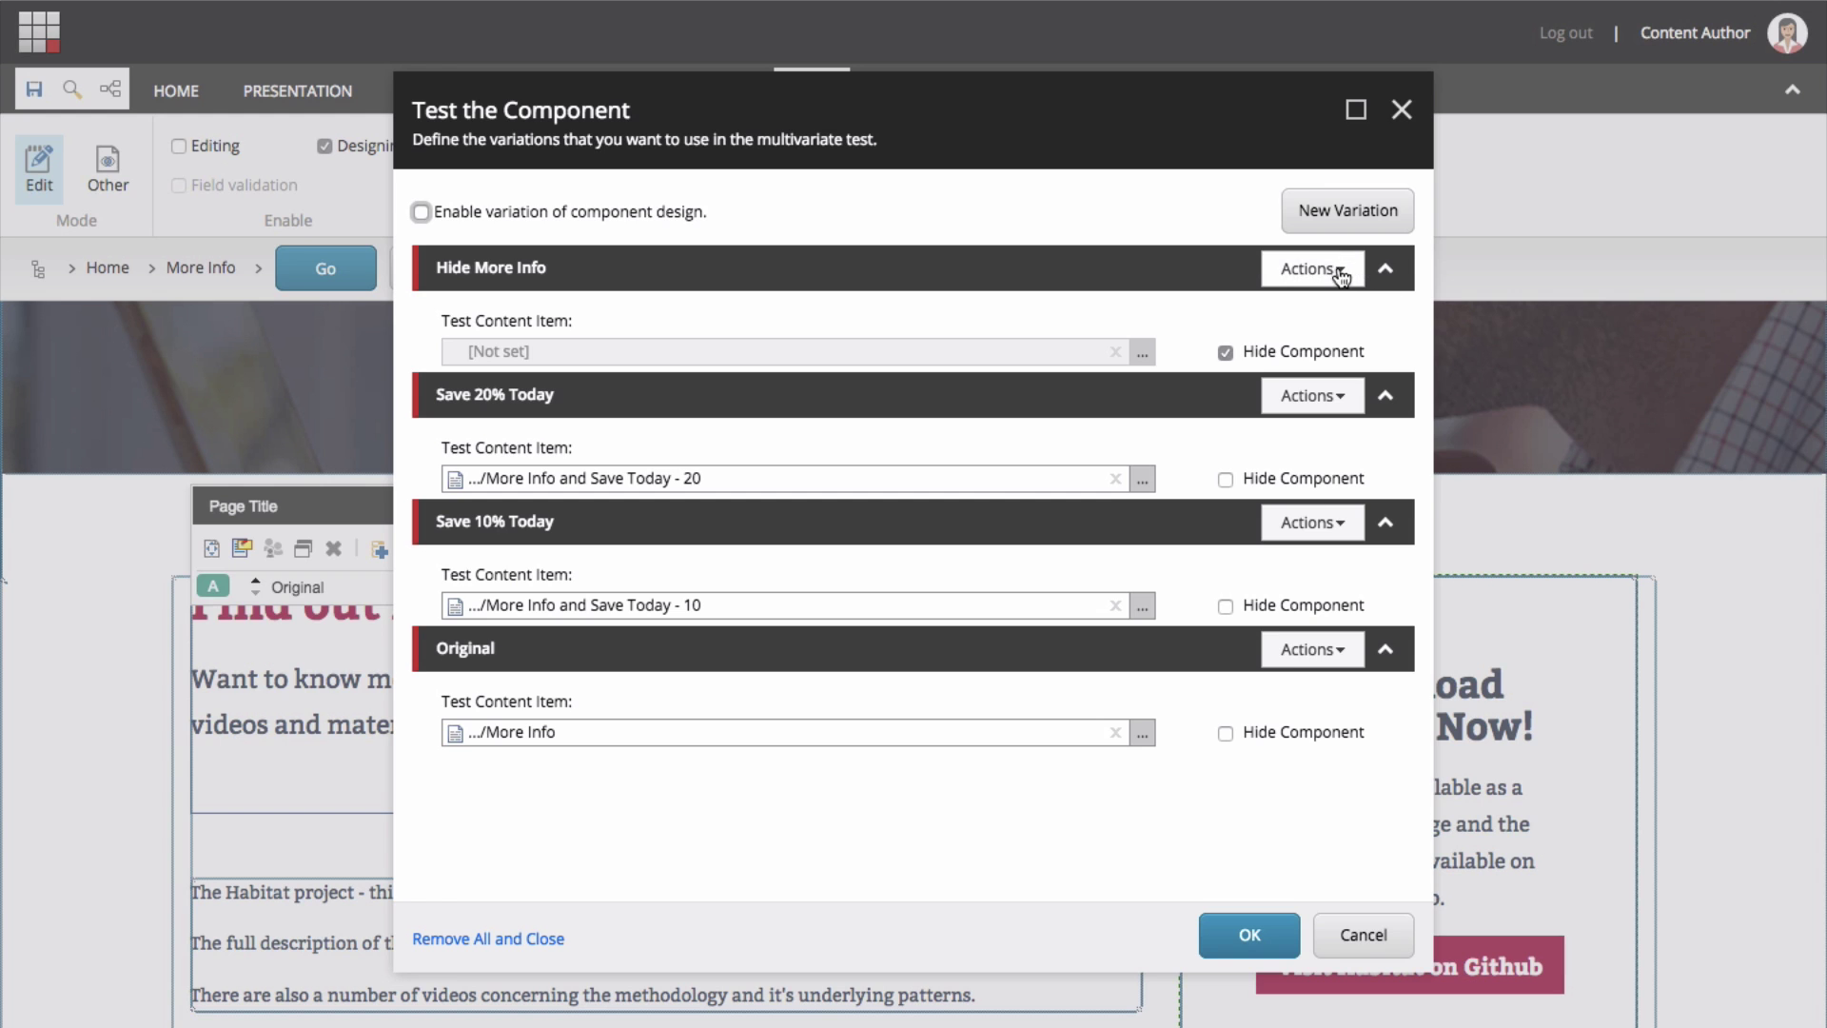
# Remove the Hide More Info and Save 20% Today variations from the Page Title test.
pyautogui.click(1342, 274)
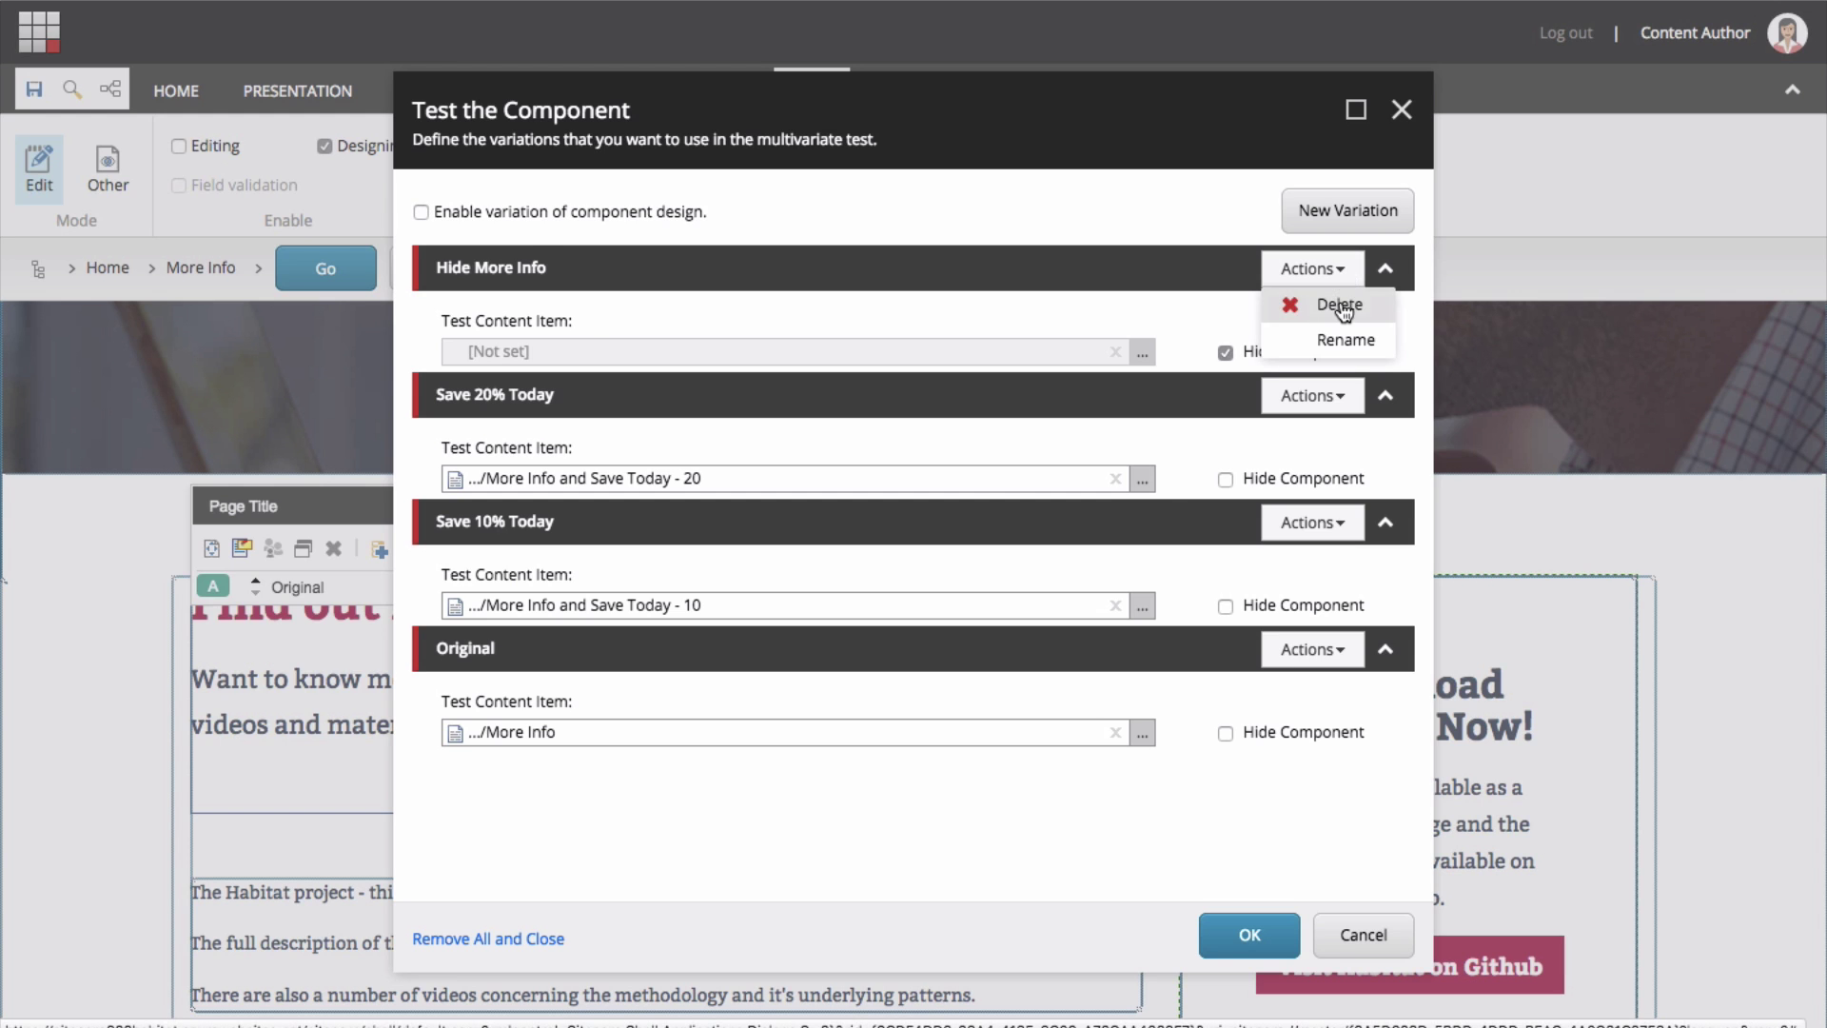
pyautogui.click(1342, 301)
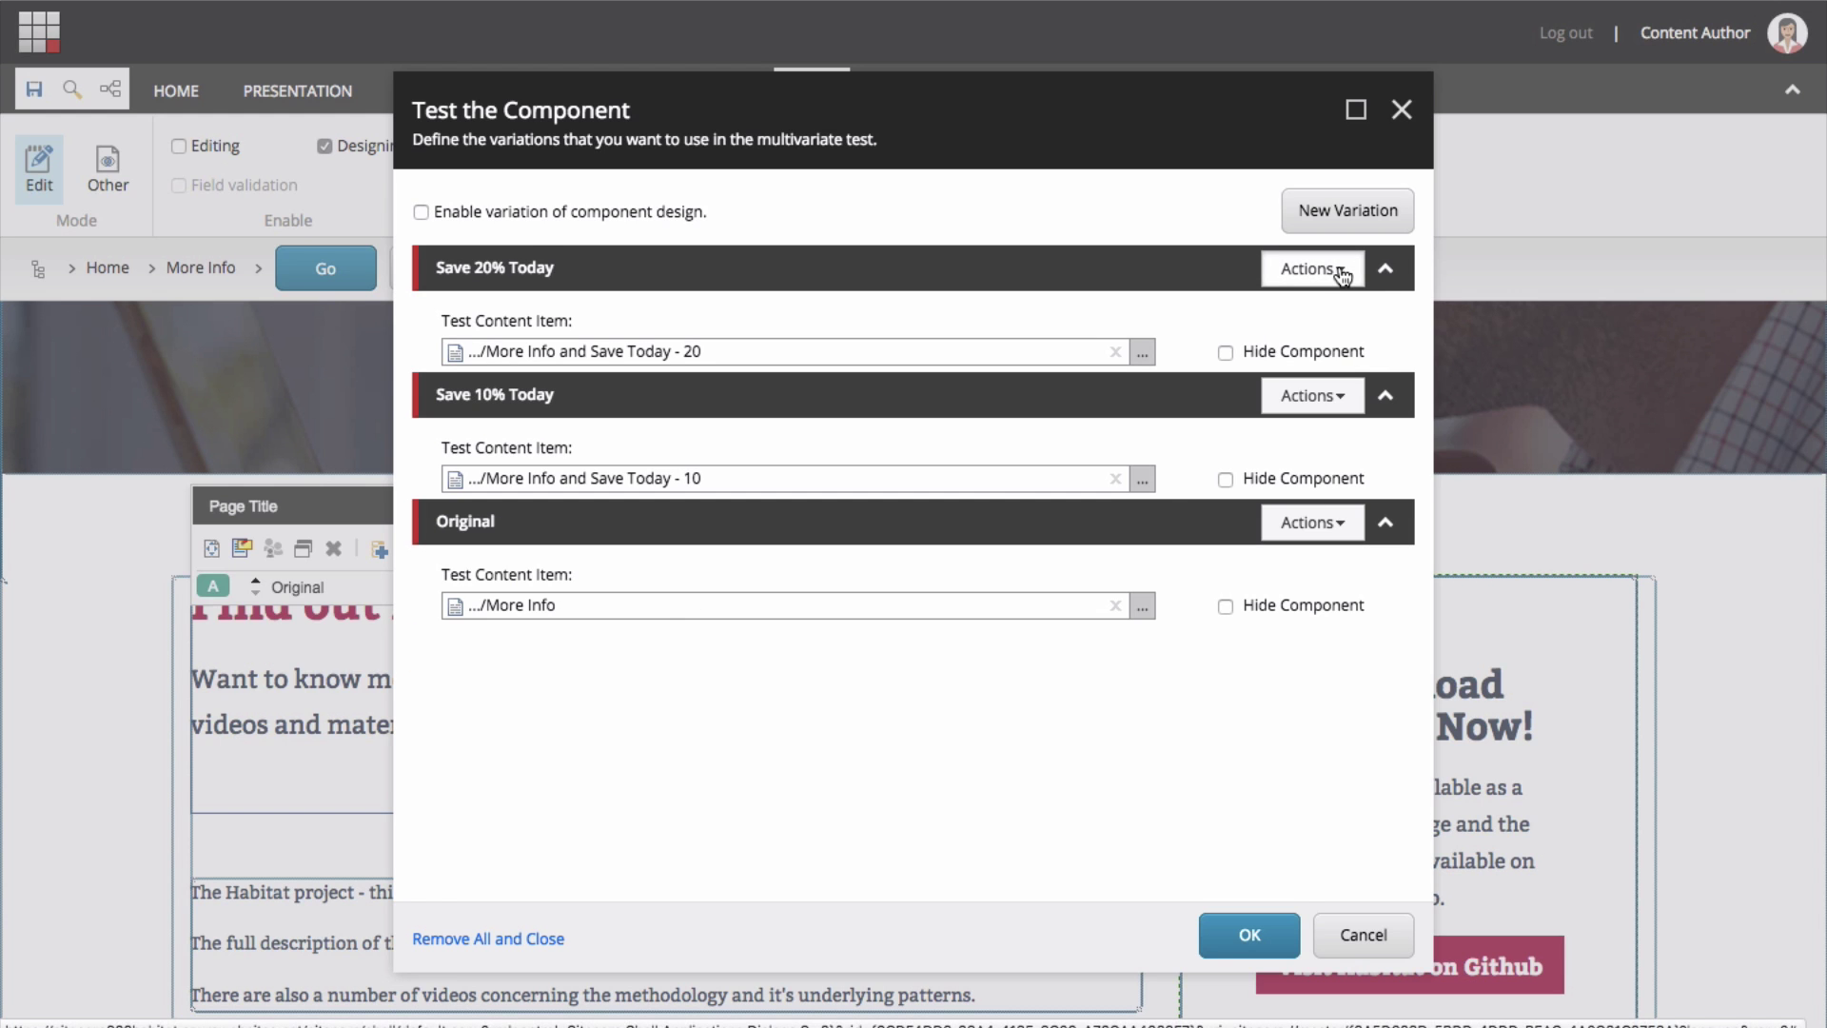
pyautogui.click(1336, 284)
pyautogui.click(1339, 305)
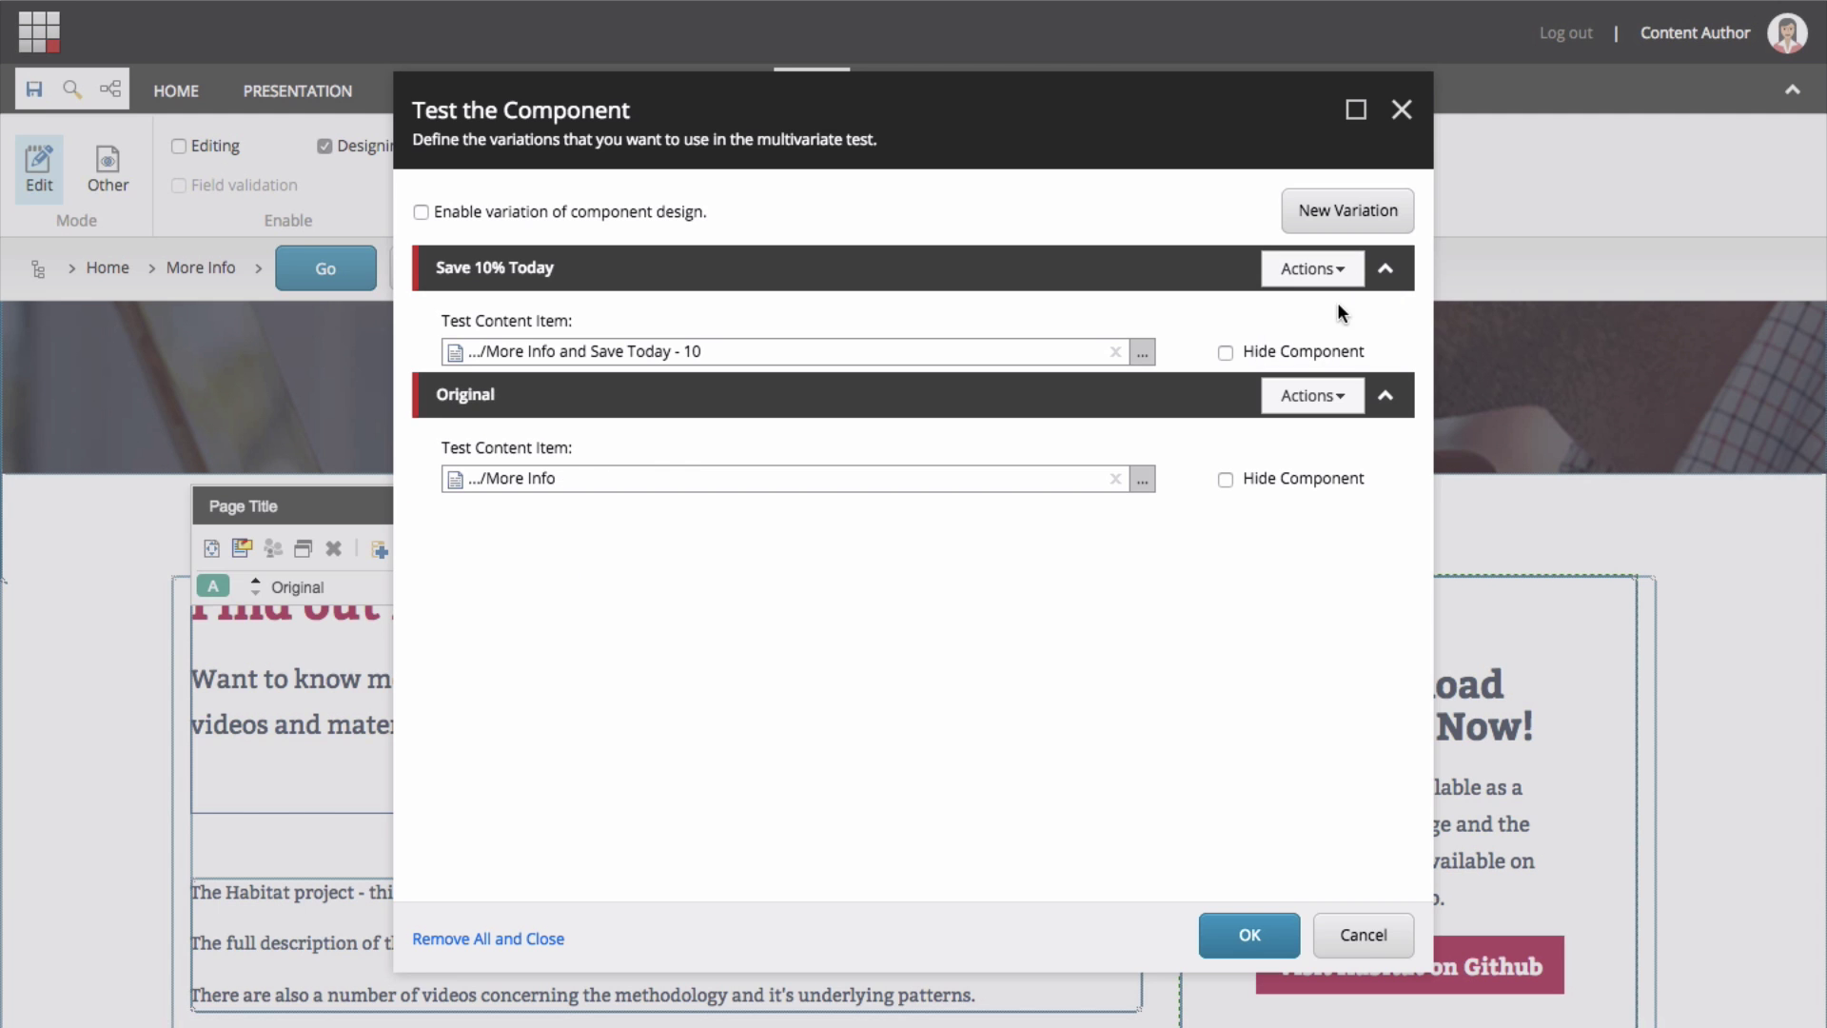
# Save the variations, restore the control bar, and preview Page Title variation B. Save 10% Today.
pyautogui.click(1250, 937)
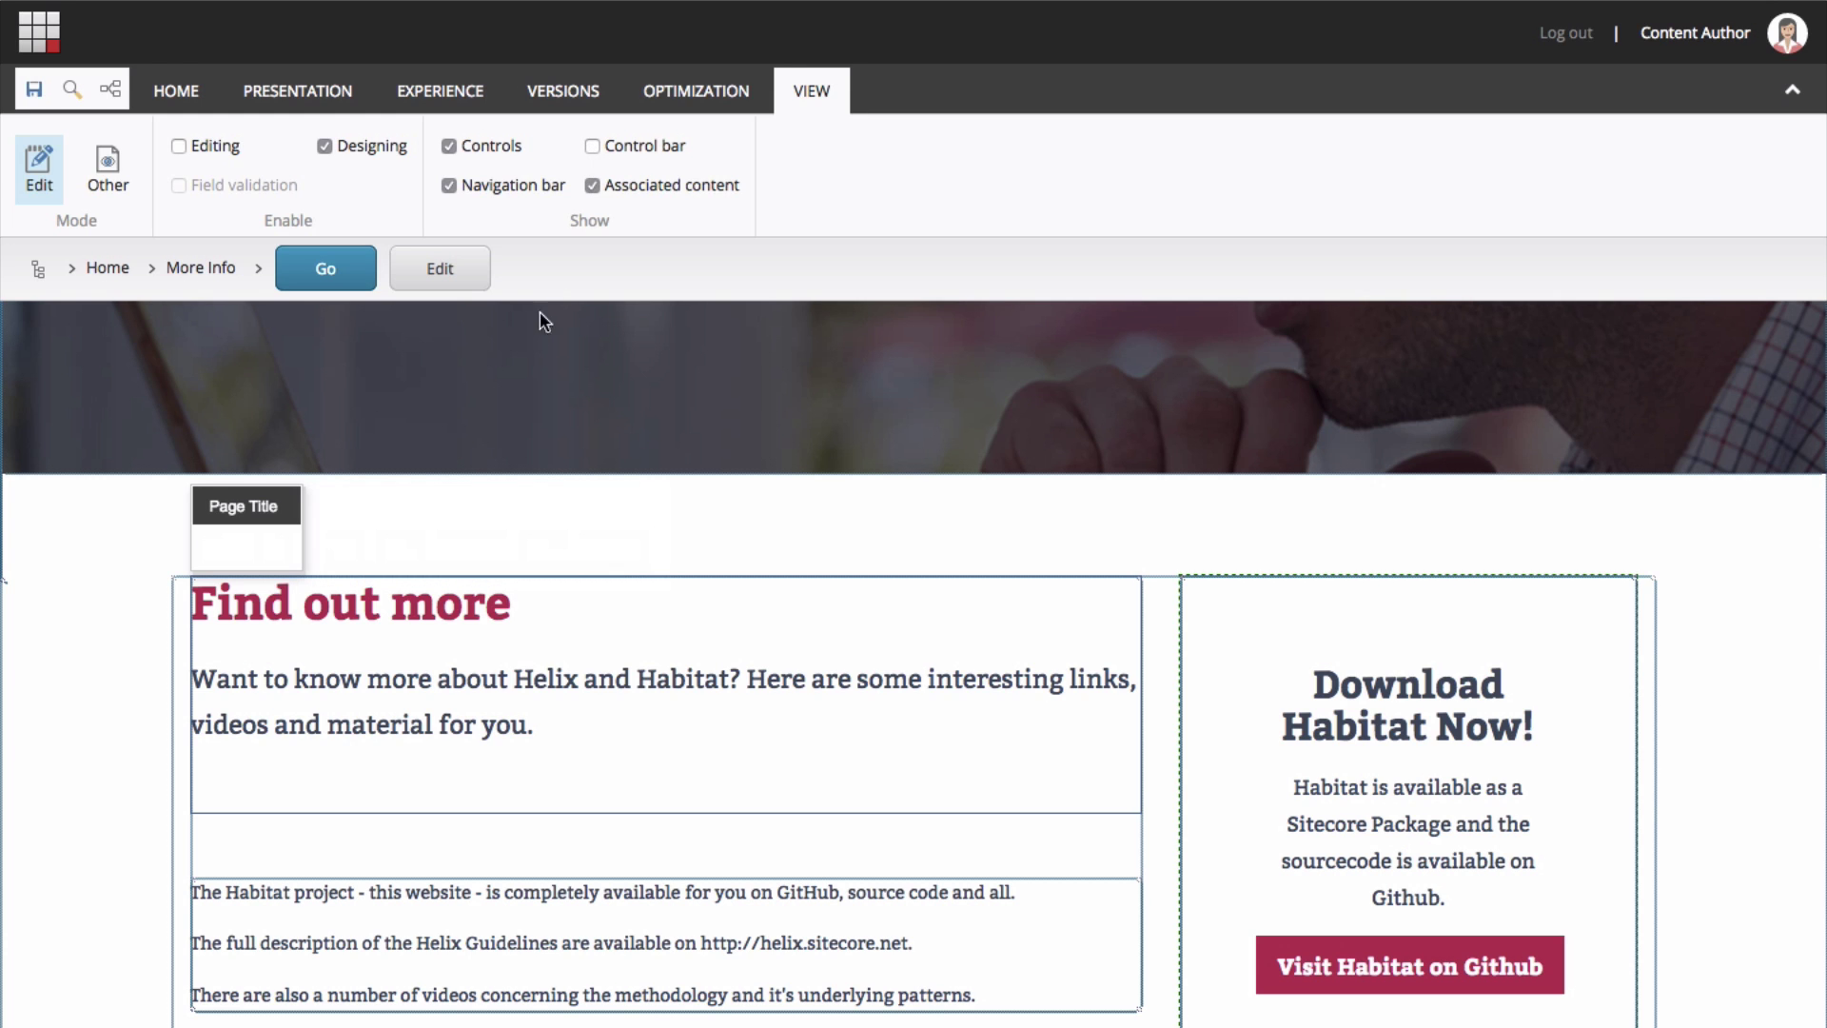
pyautogui.click(594, 146)
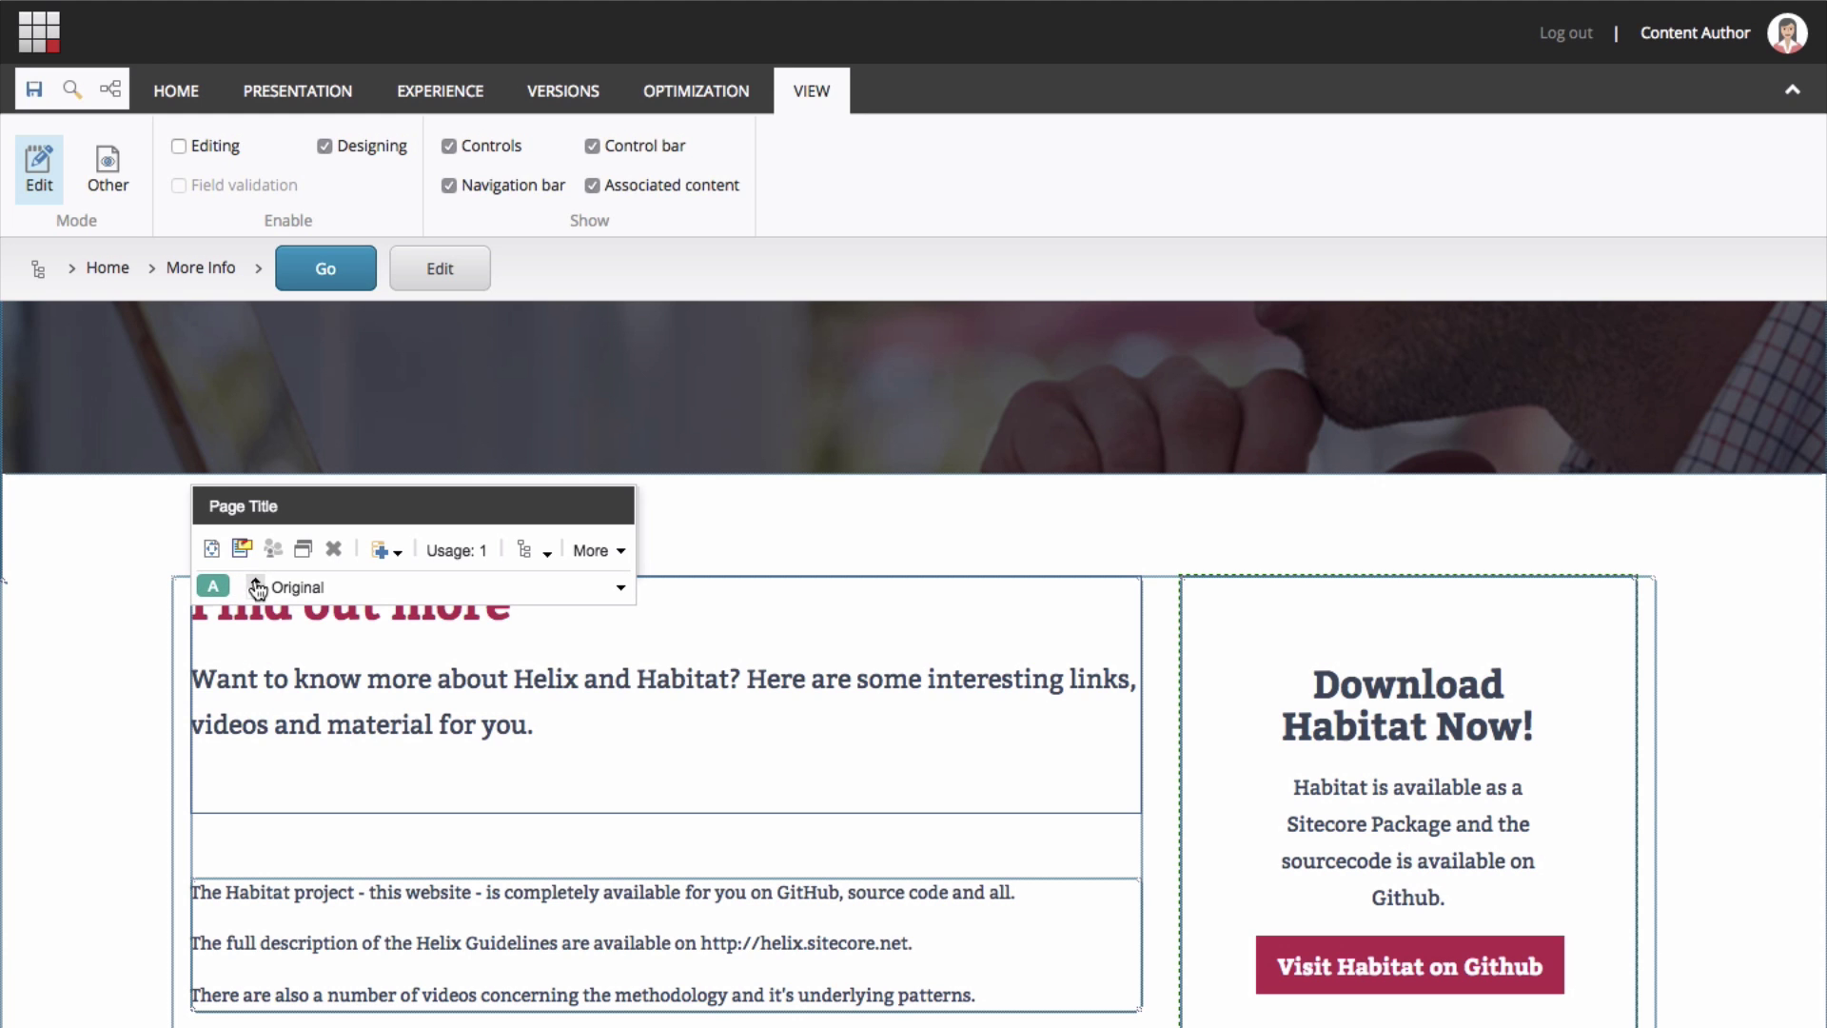
pyautogui.click(369, 600)
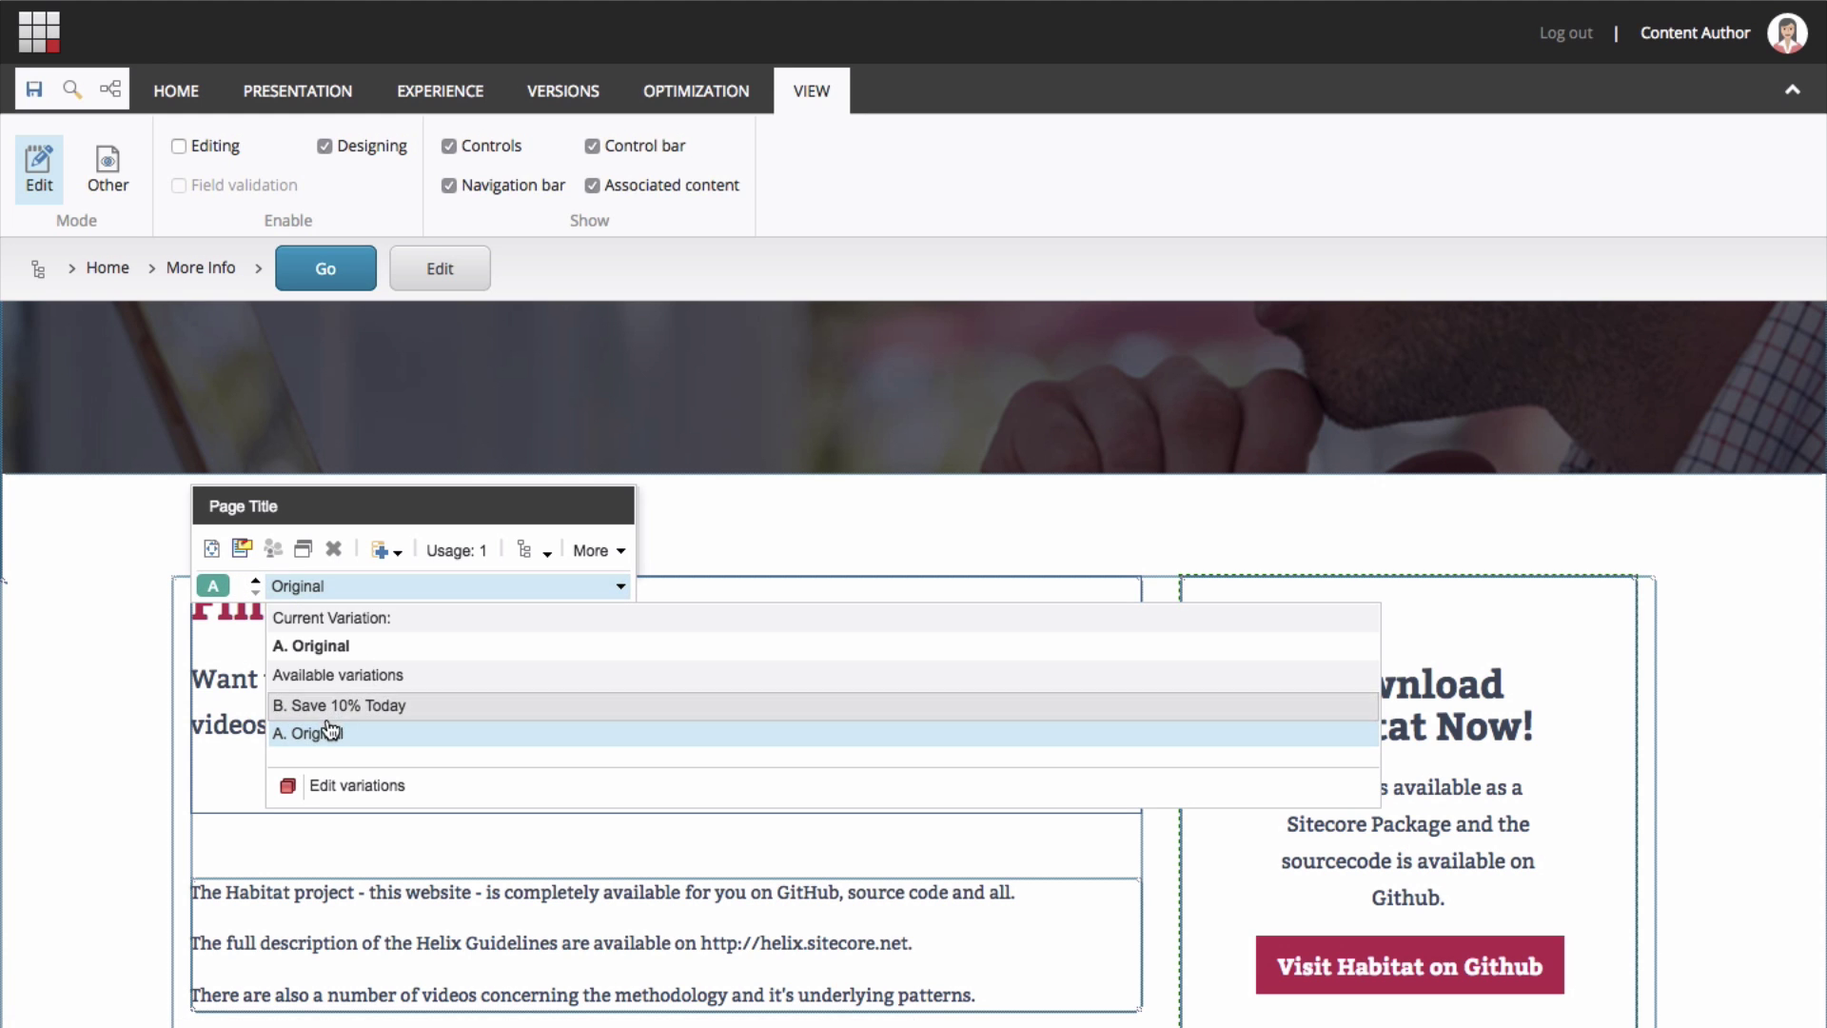
pyautogui.click(255, 580)
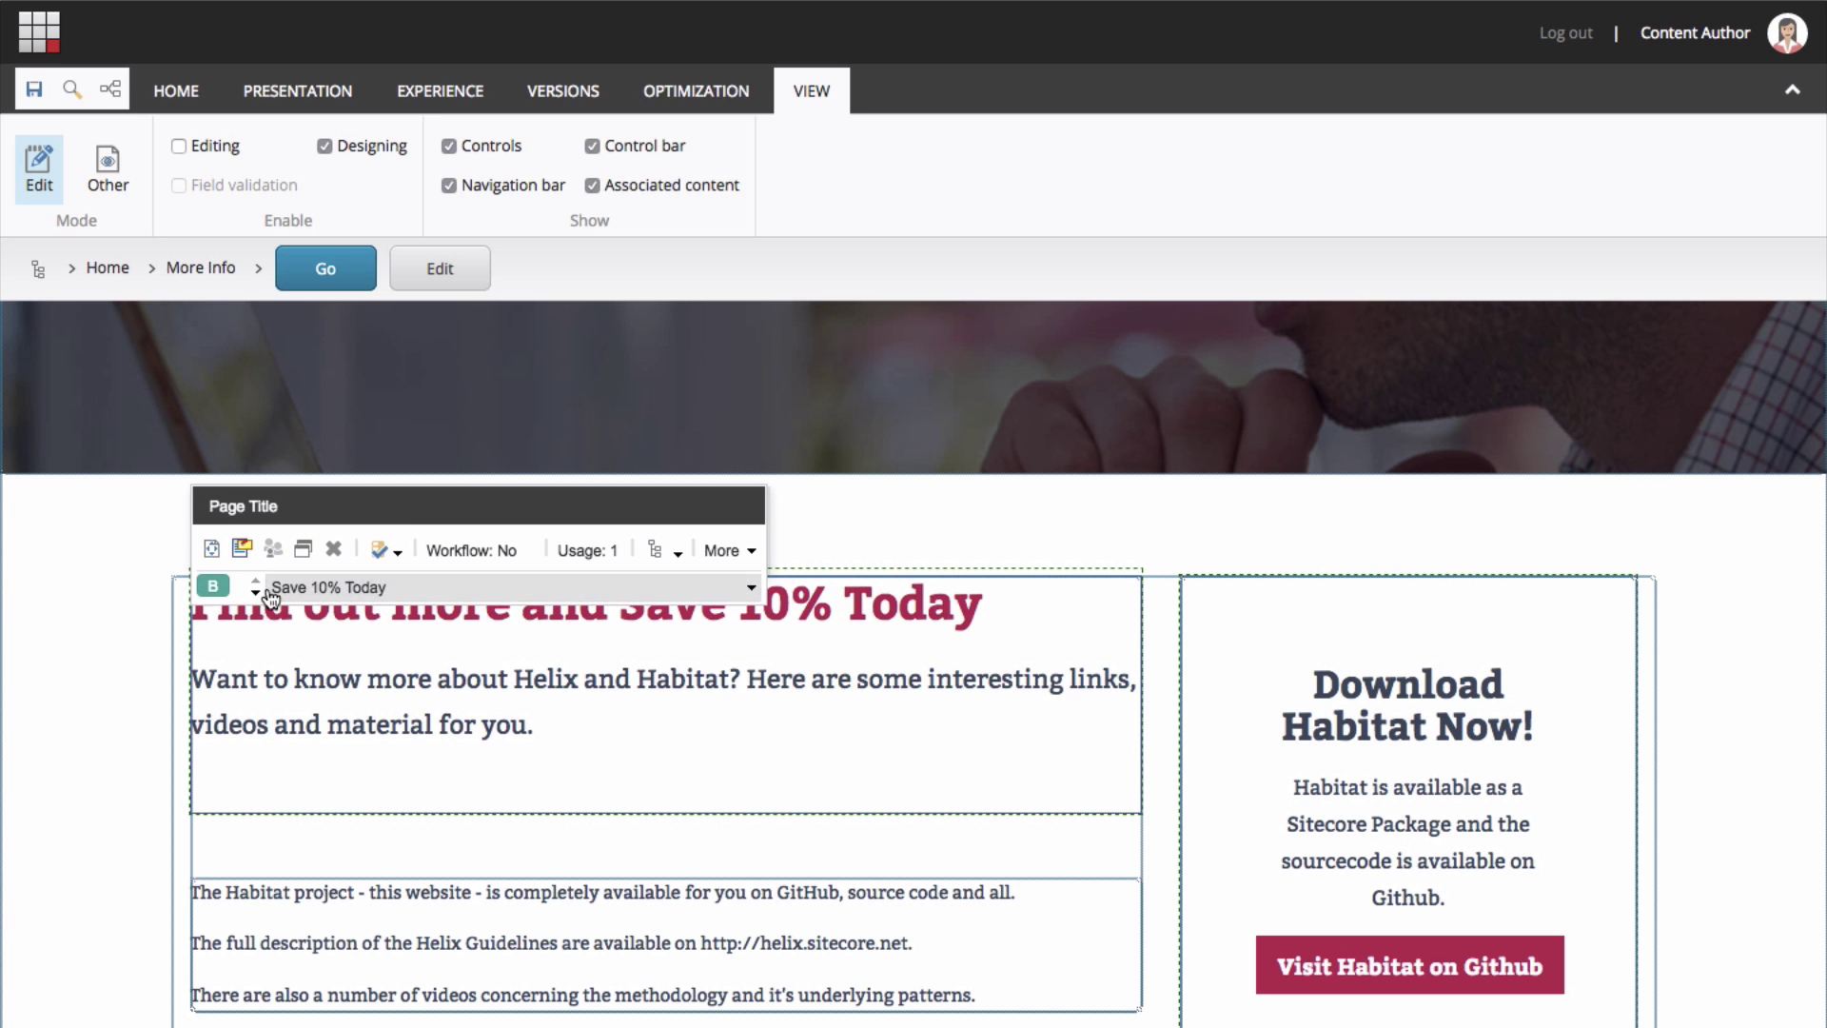
# Open the Workbox and show the items in the Analytics Testing Workflow.
pyautogui.click(317, 592)
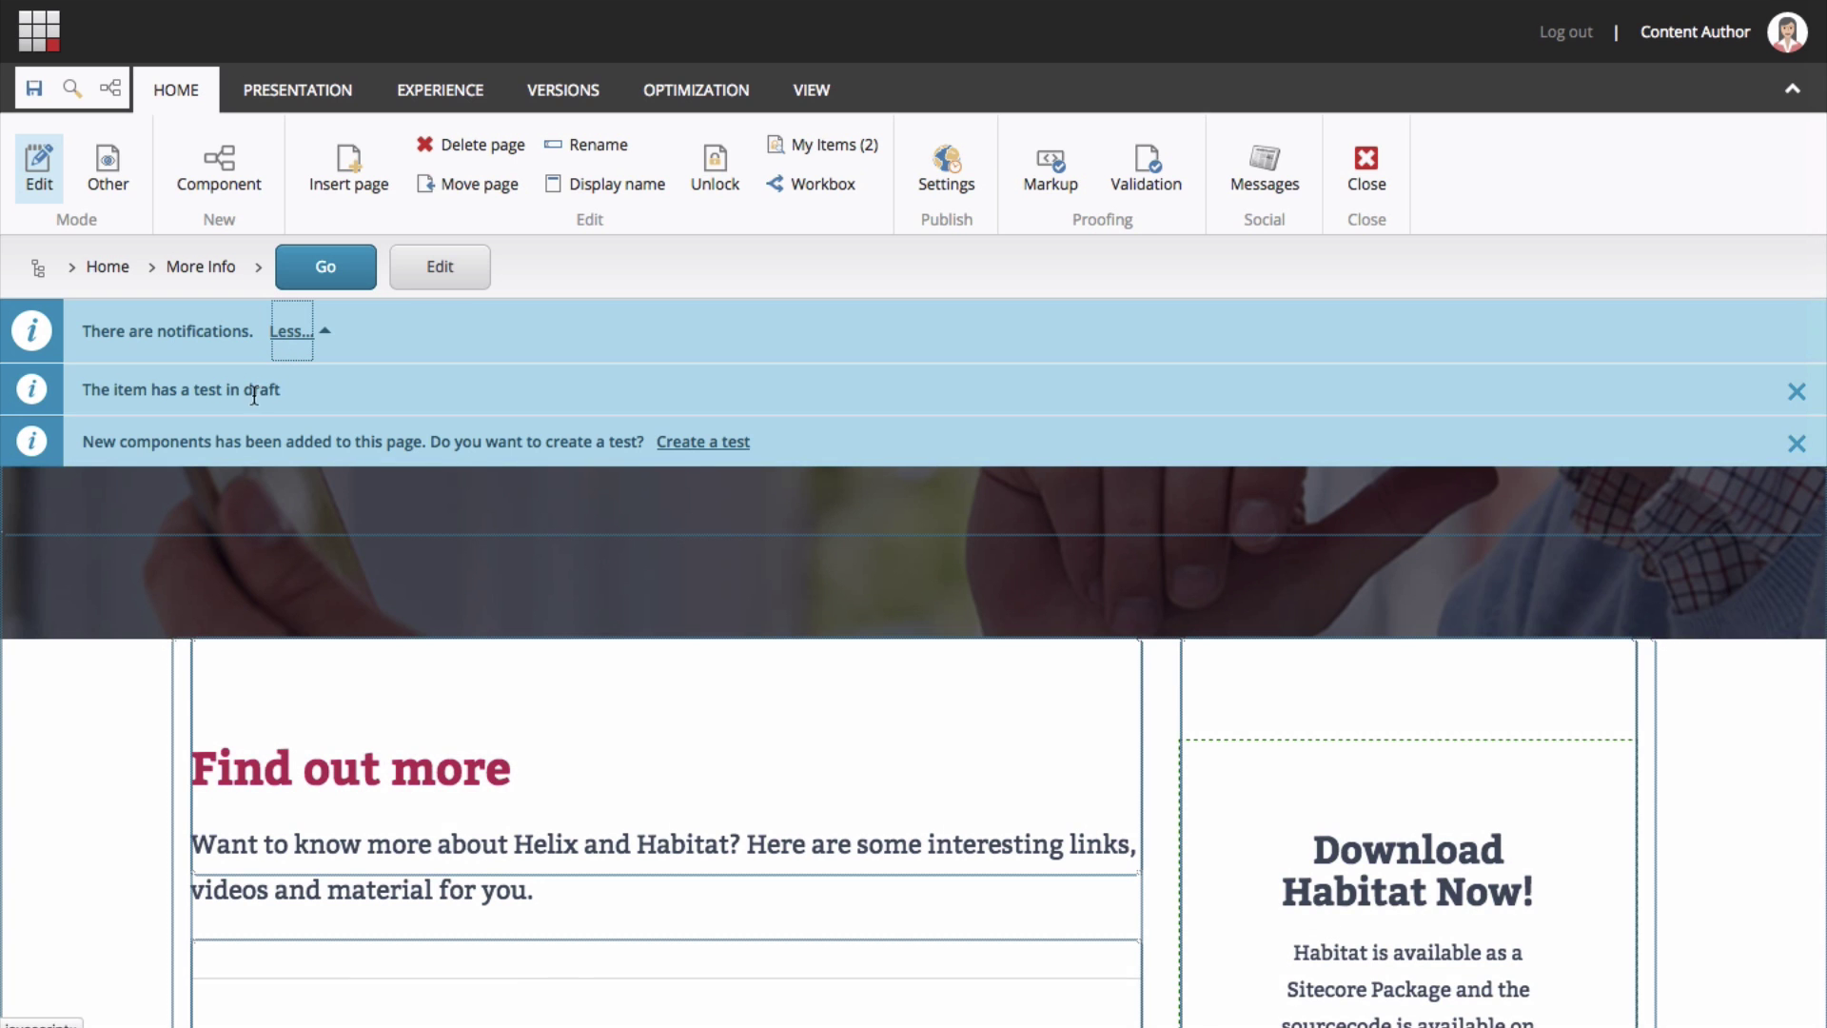
pyautogui.moveTo(76, 387); pyautogui.dragTo(293, 390)
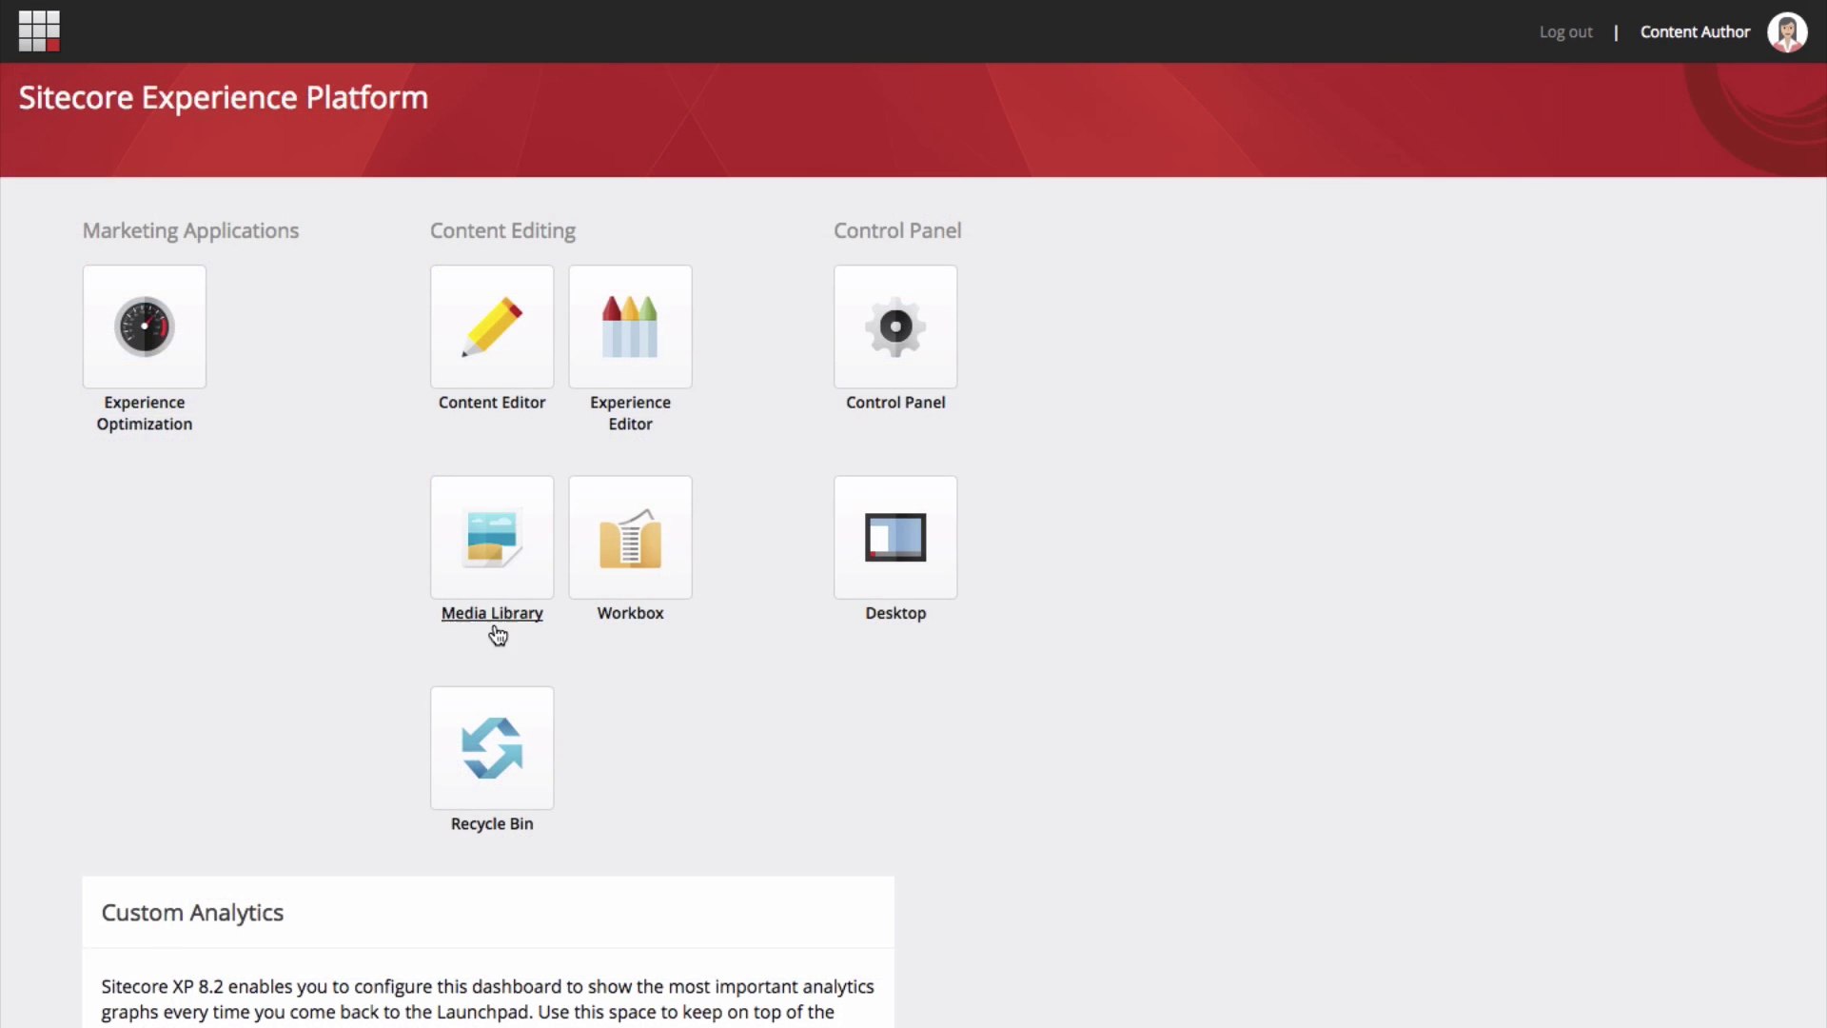
pyautogui.click(635, 549)
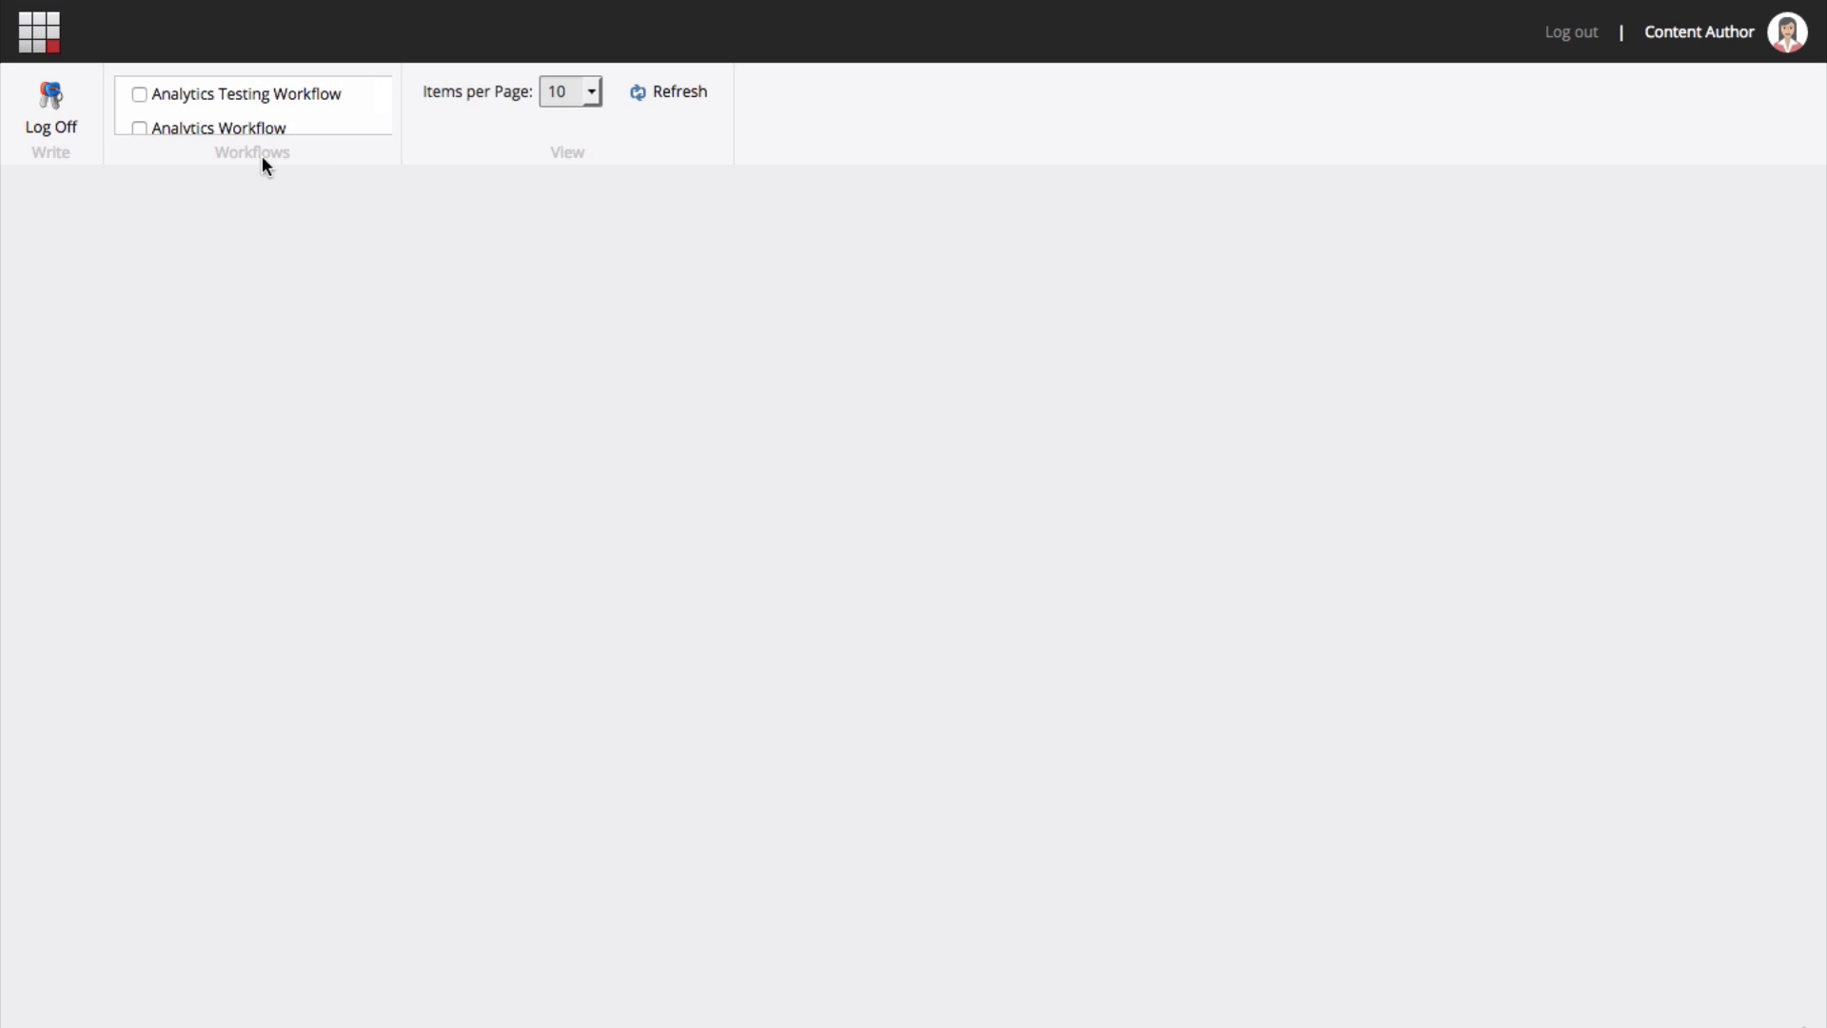
pyautogui.click(138, 94)
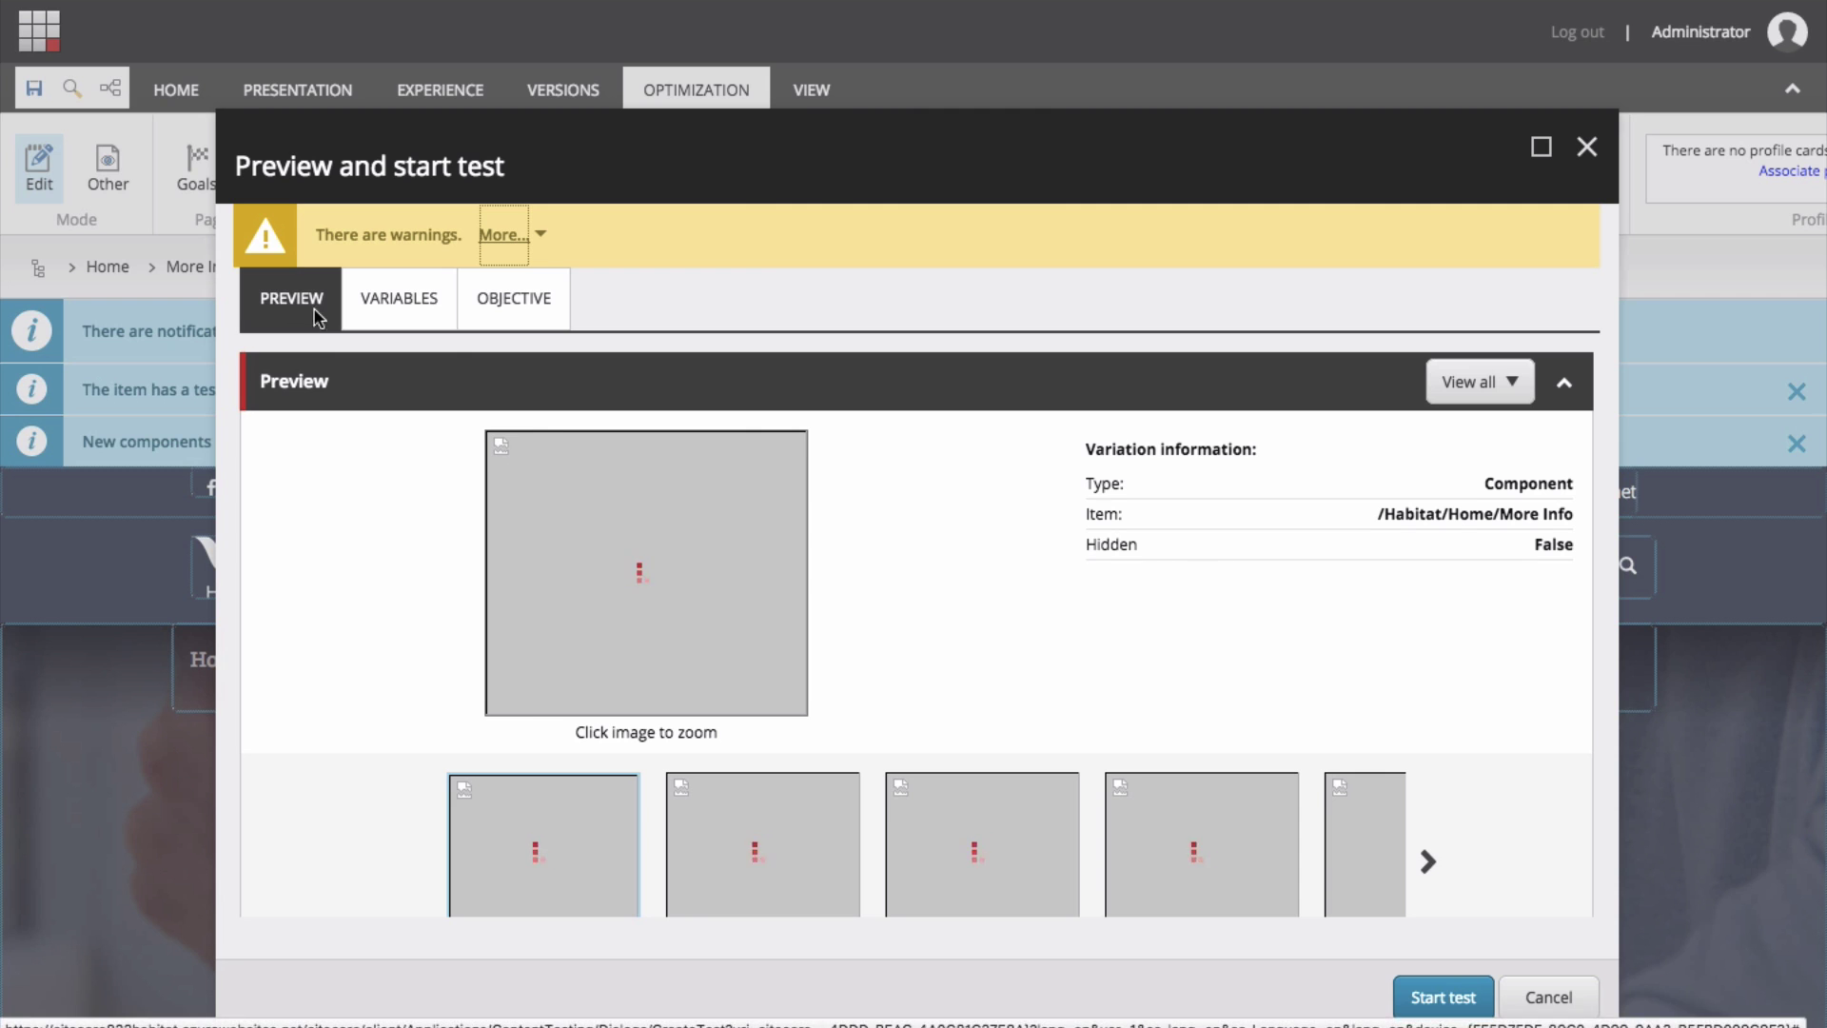
# Preview only the Page Title variations, then all components again, and collapse the preview.
pyautogui.click(1523, 396)
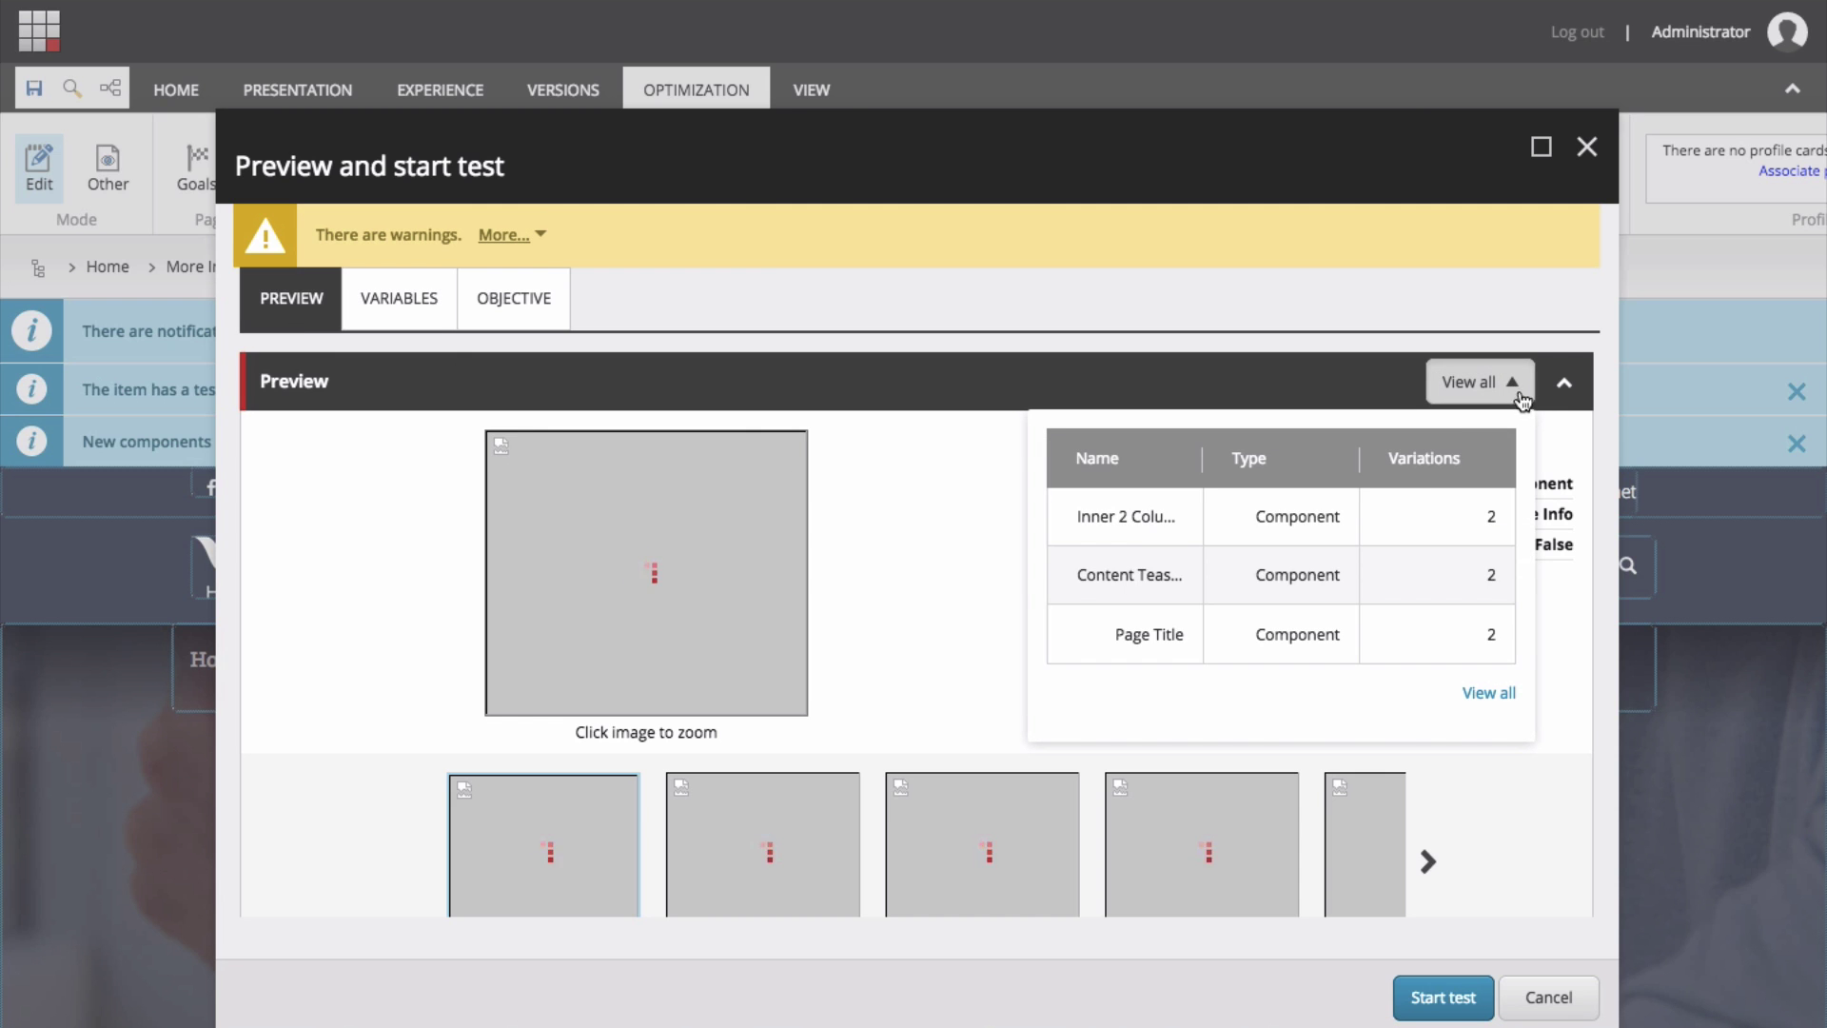
pyautogui.click(1145, 642)
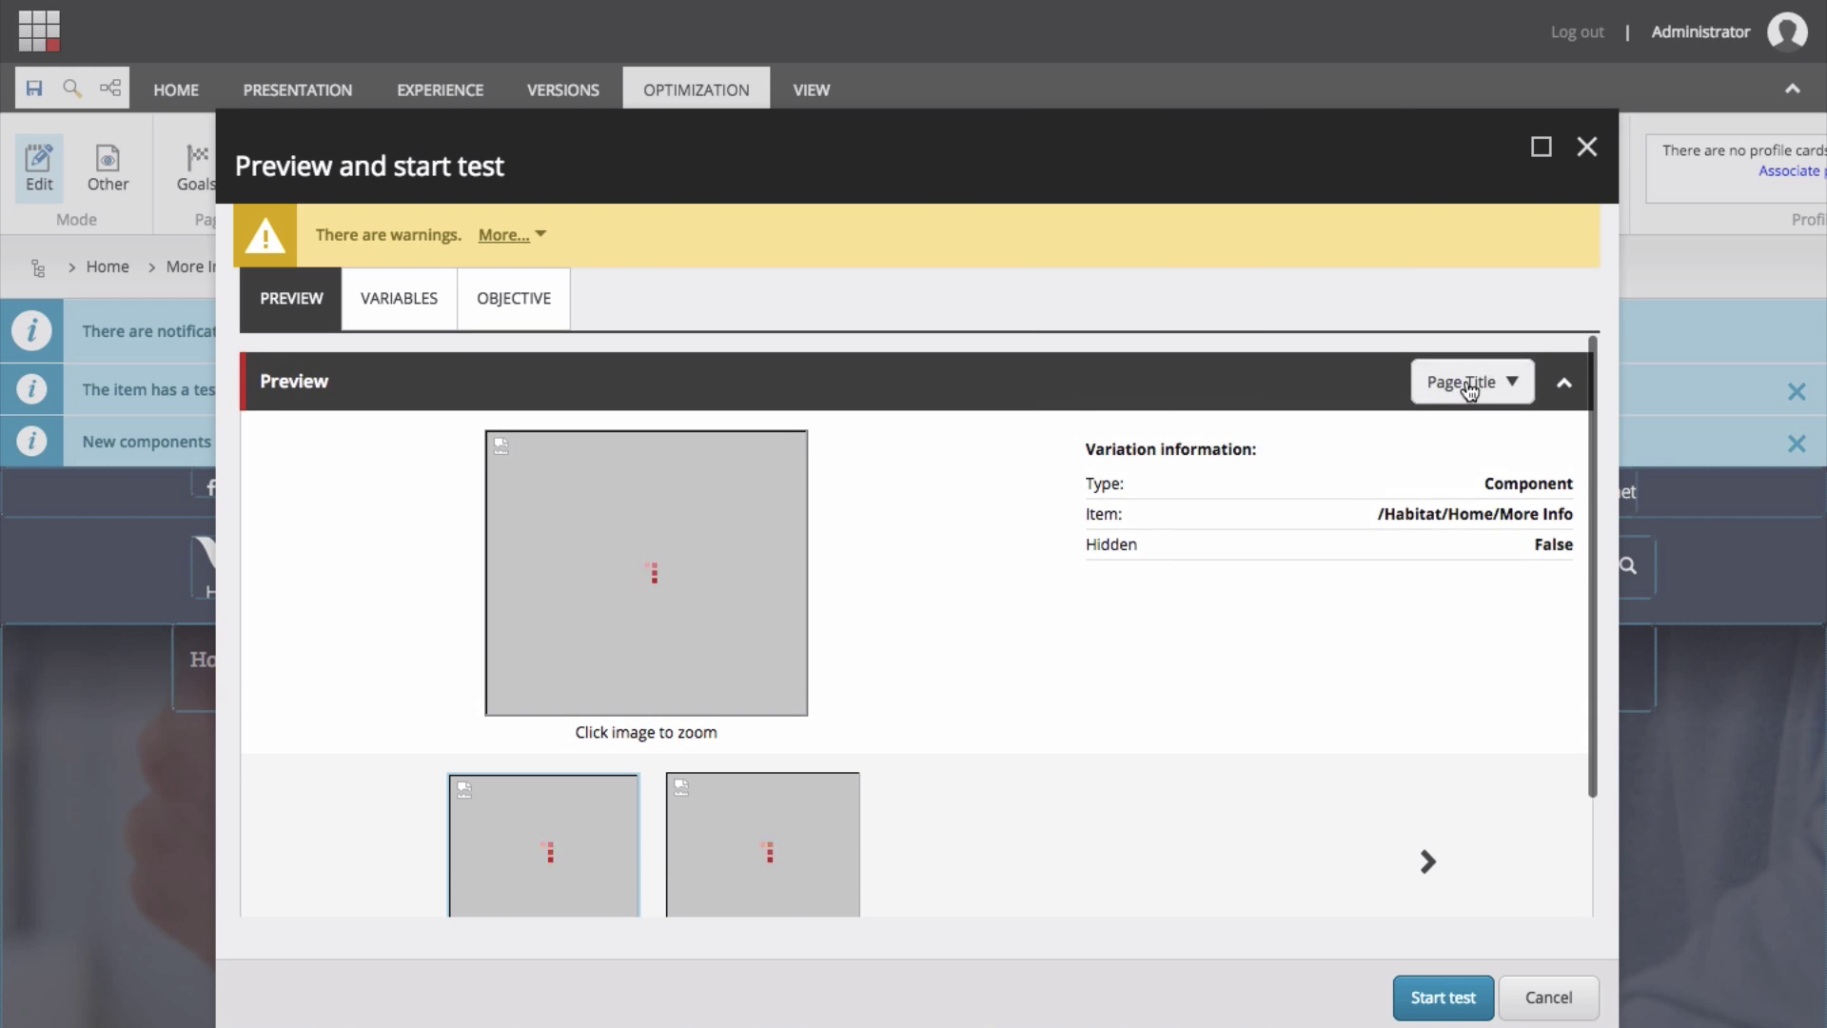
pyautogui.click(1472, 381)
pyautogui.click(1490, 693)
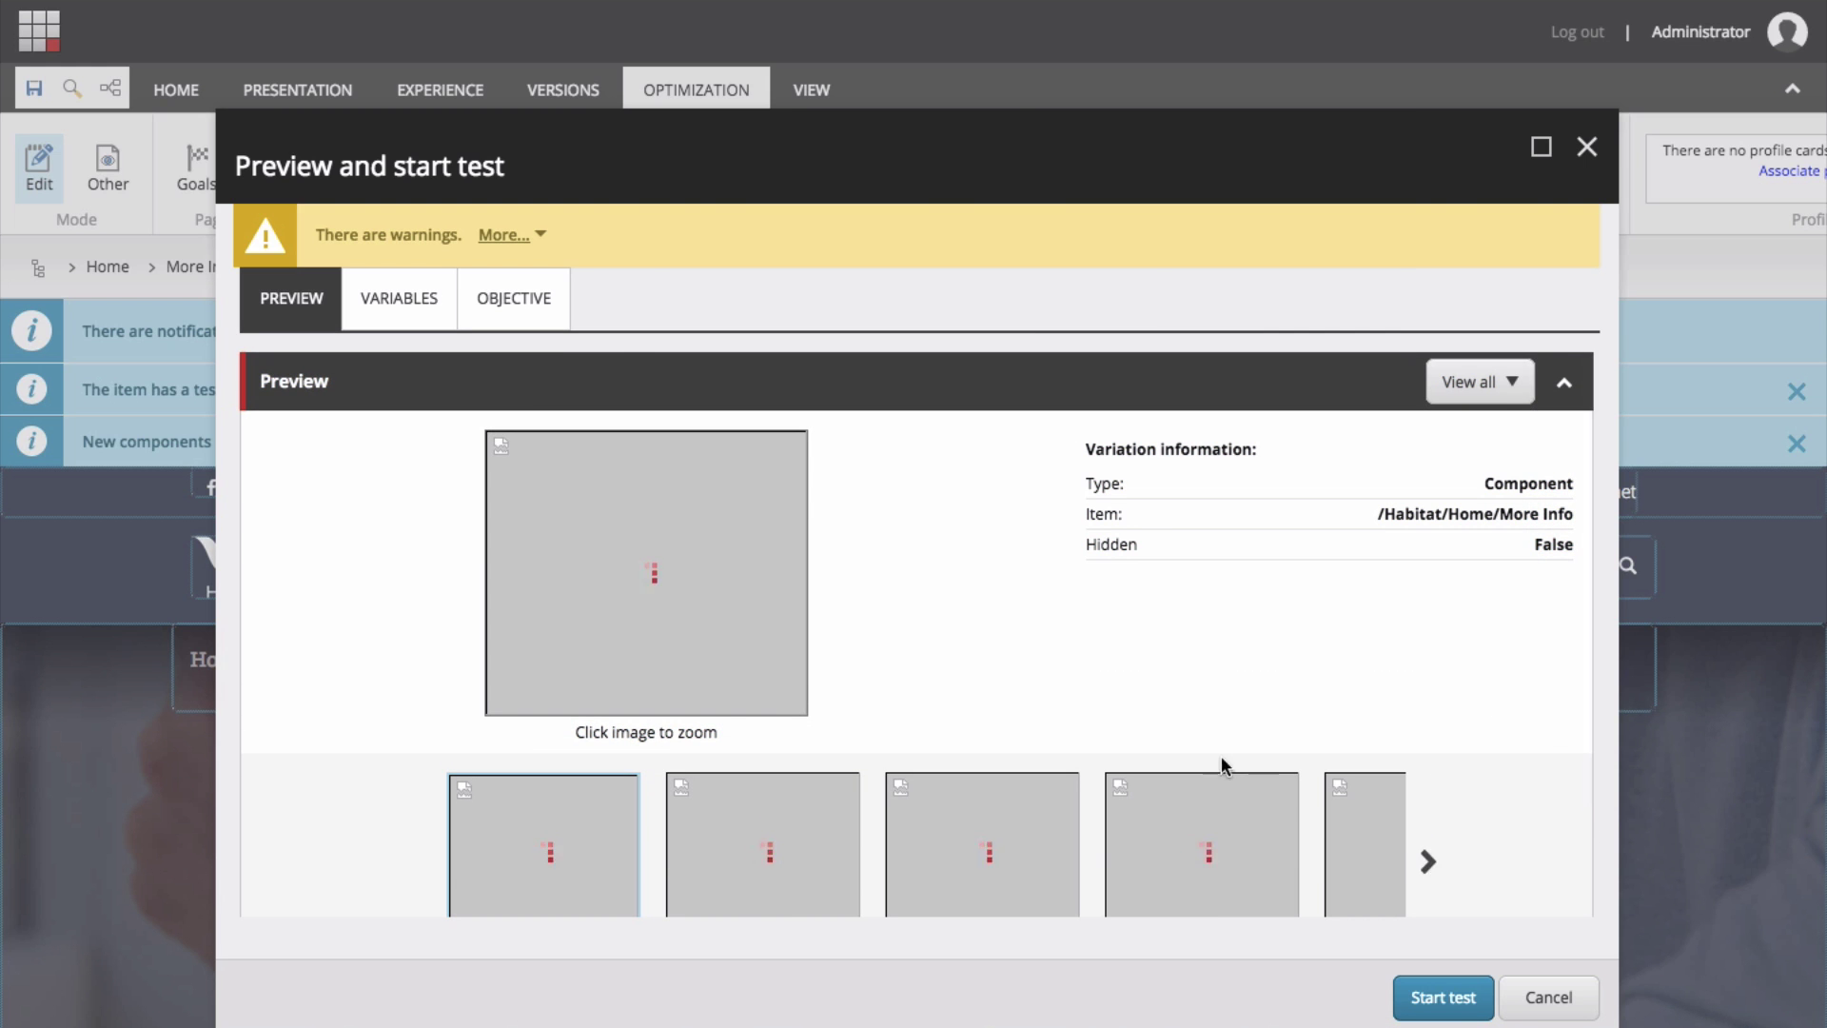
pyautogui.scroll(-2, 1220, 722)
pyautogui.scroll(2, 1220, 666)
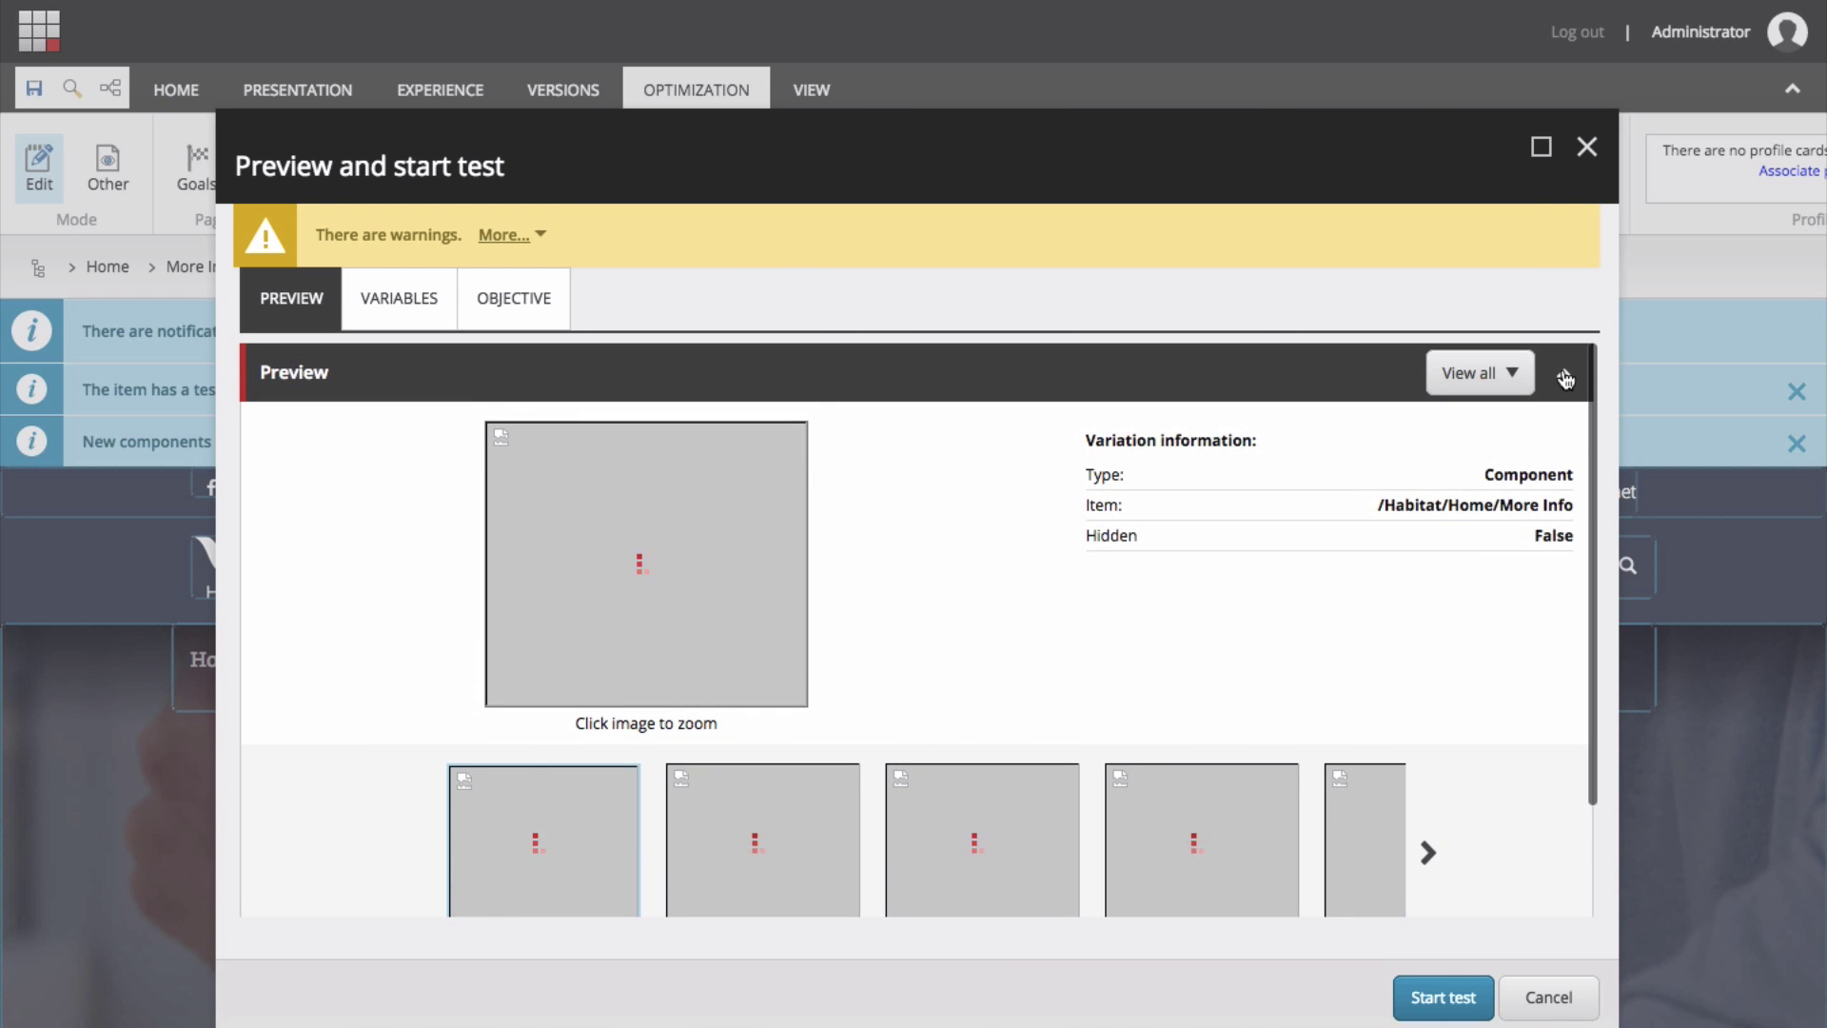
pyautogui.click(1563, 374)
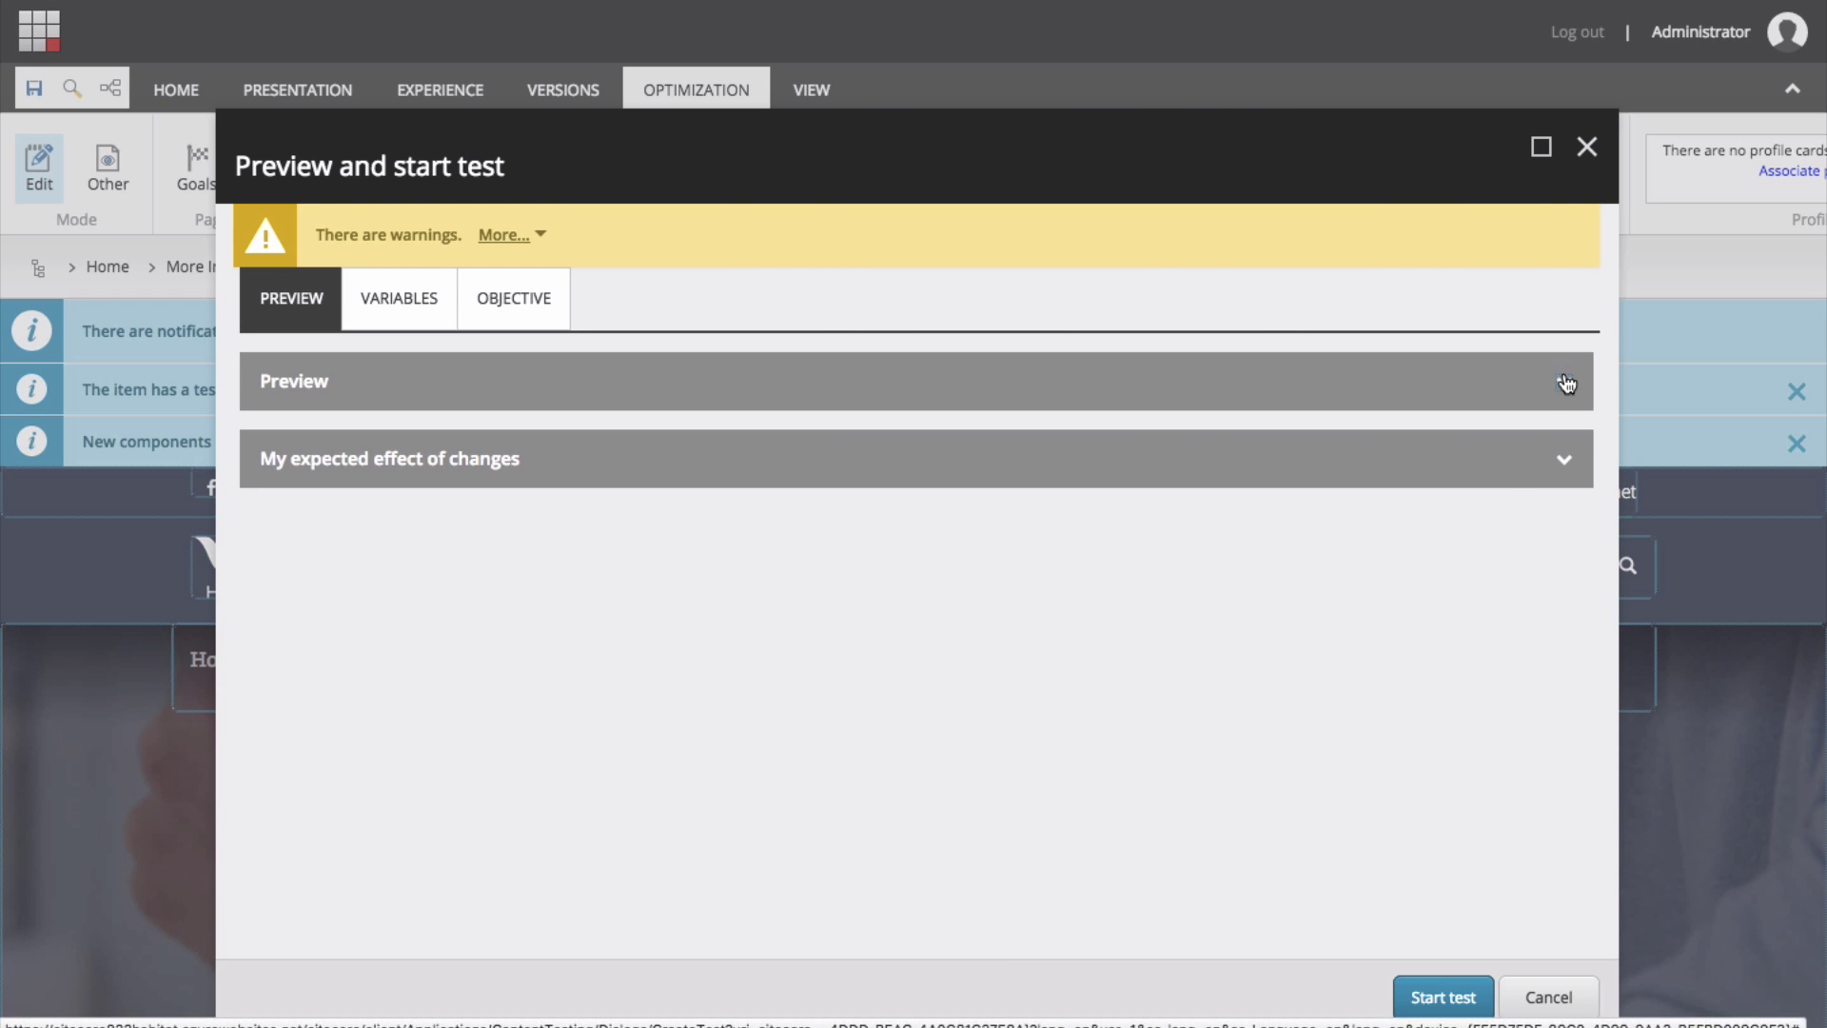
# Set the expected effect of changes to a positive change in engagement value.
pyautogui.click(1564, 460)
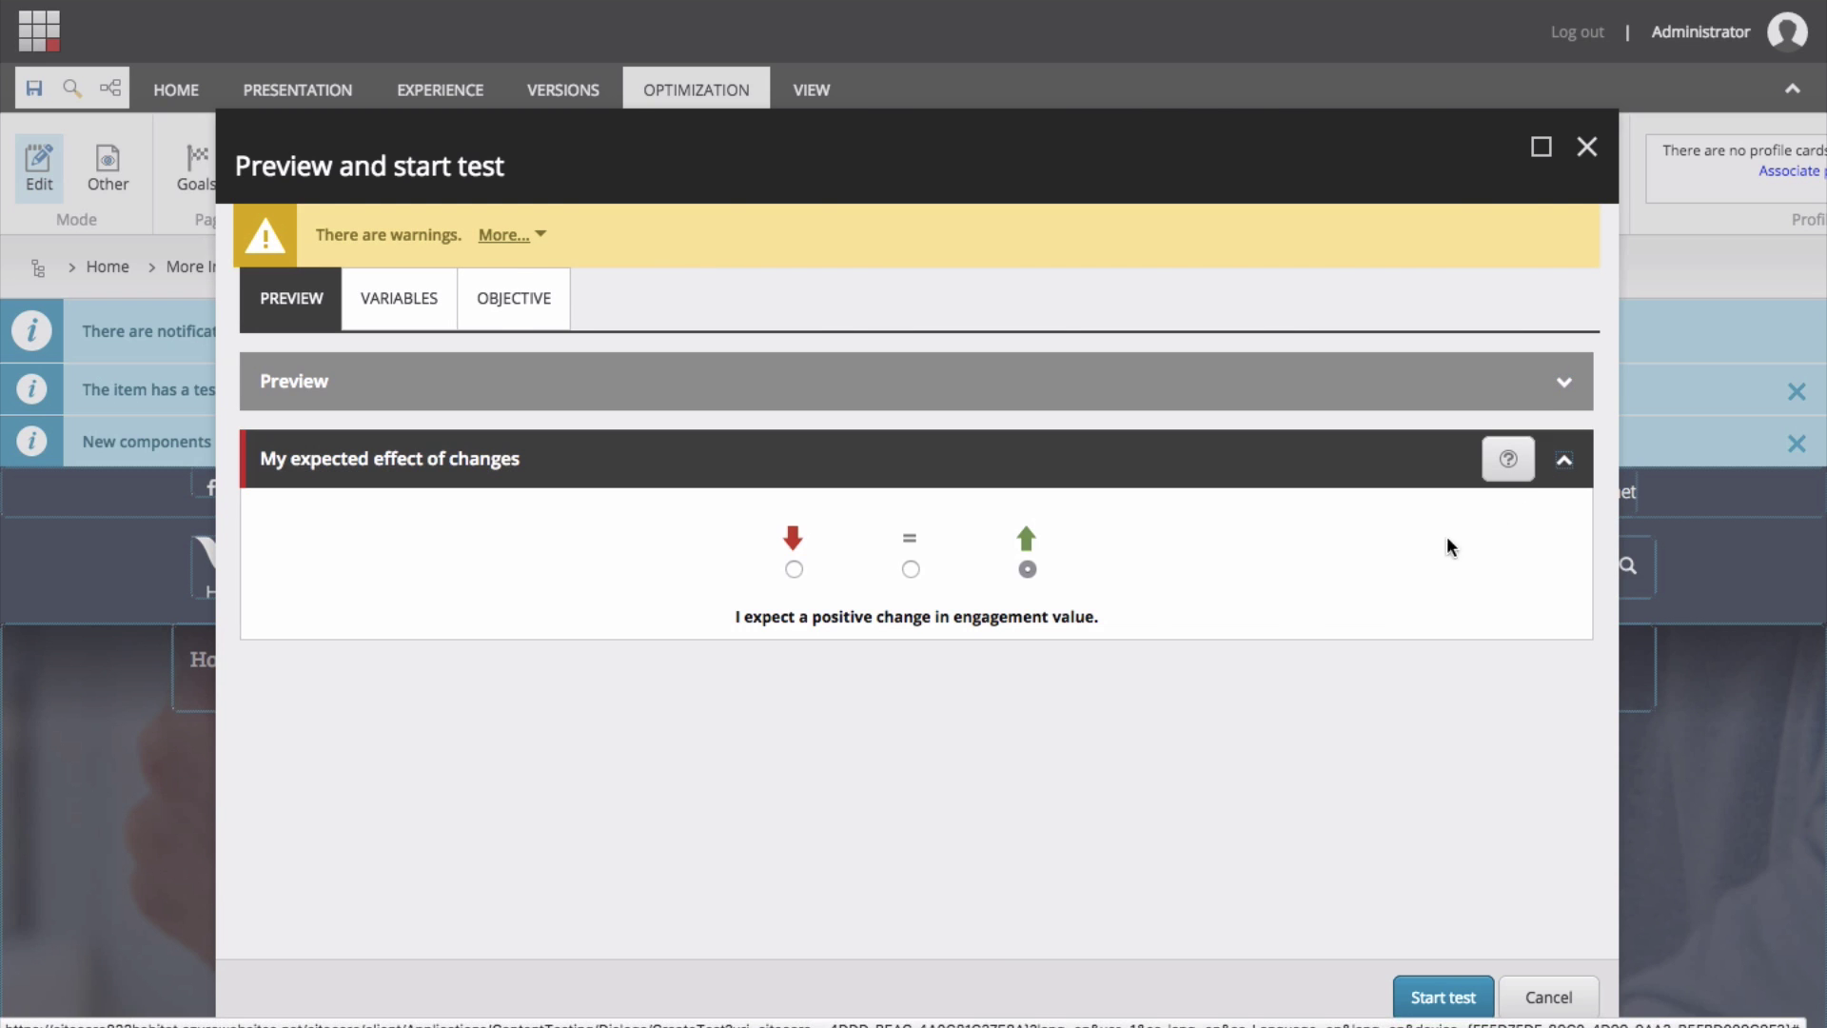
pyautogui.click(908, 571)
pyautogui.click(795, 569)
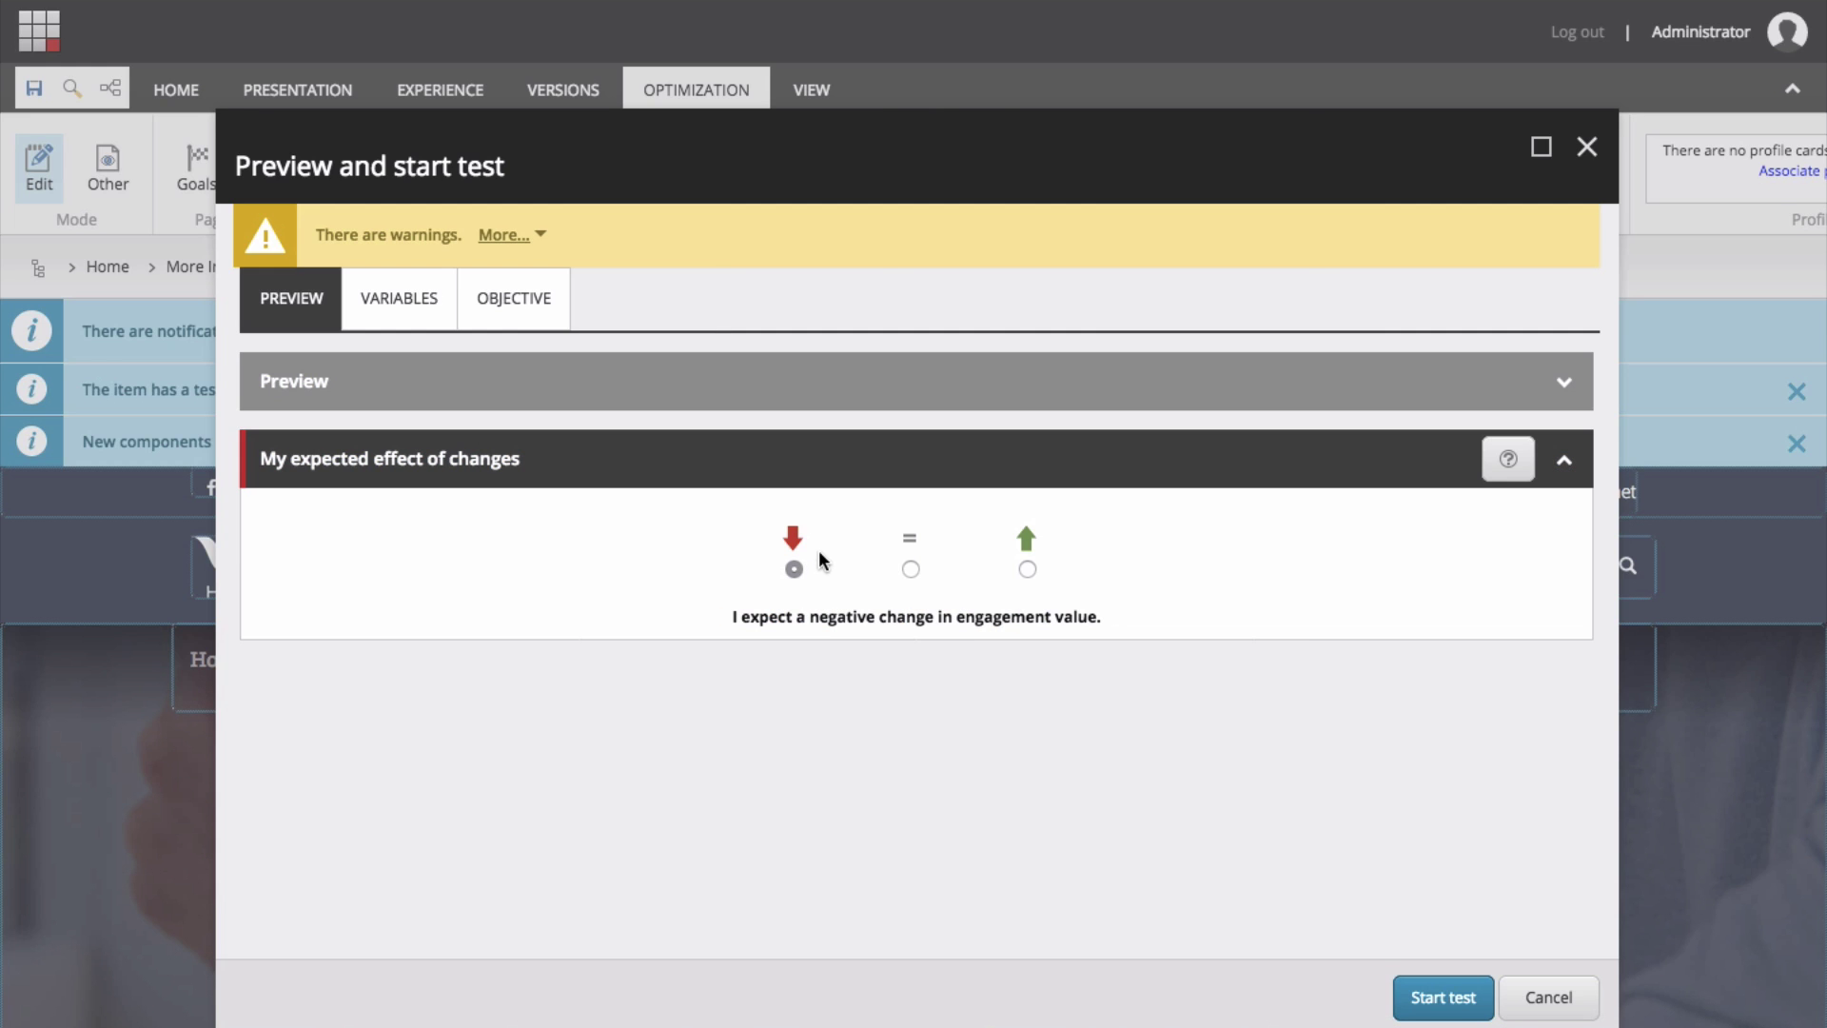
pyautogui.click(1028, 570)
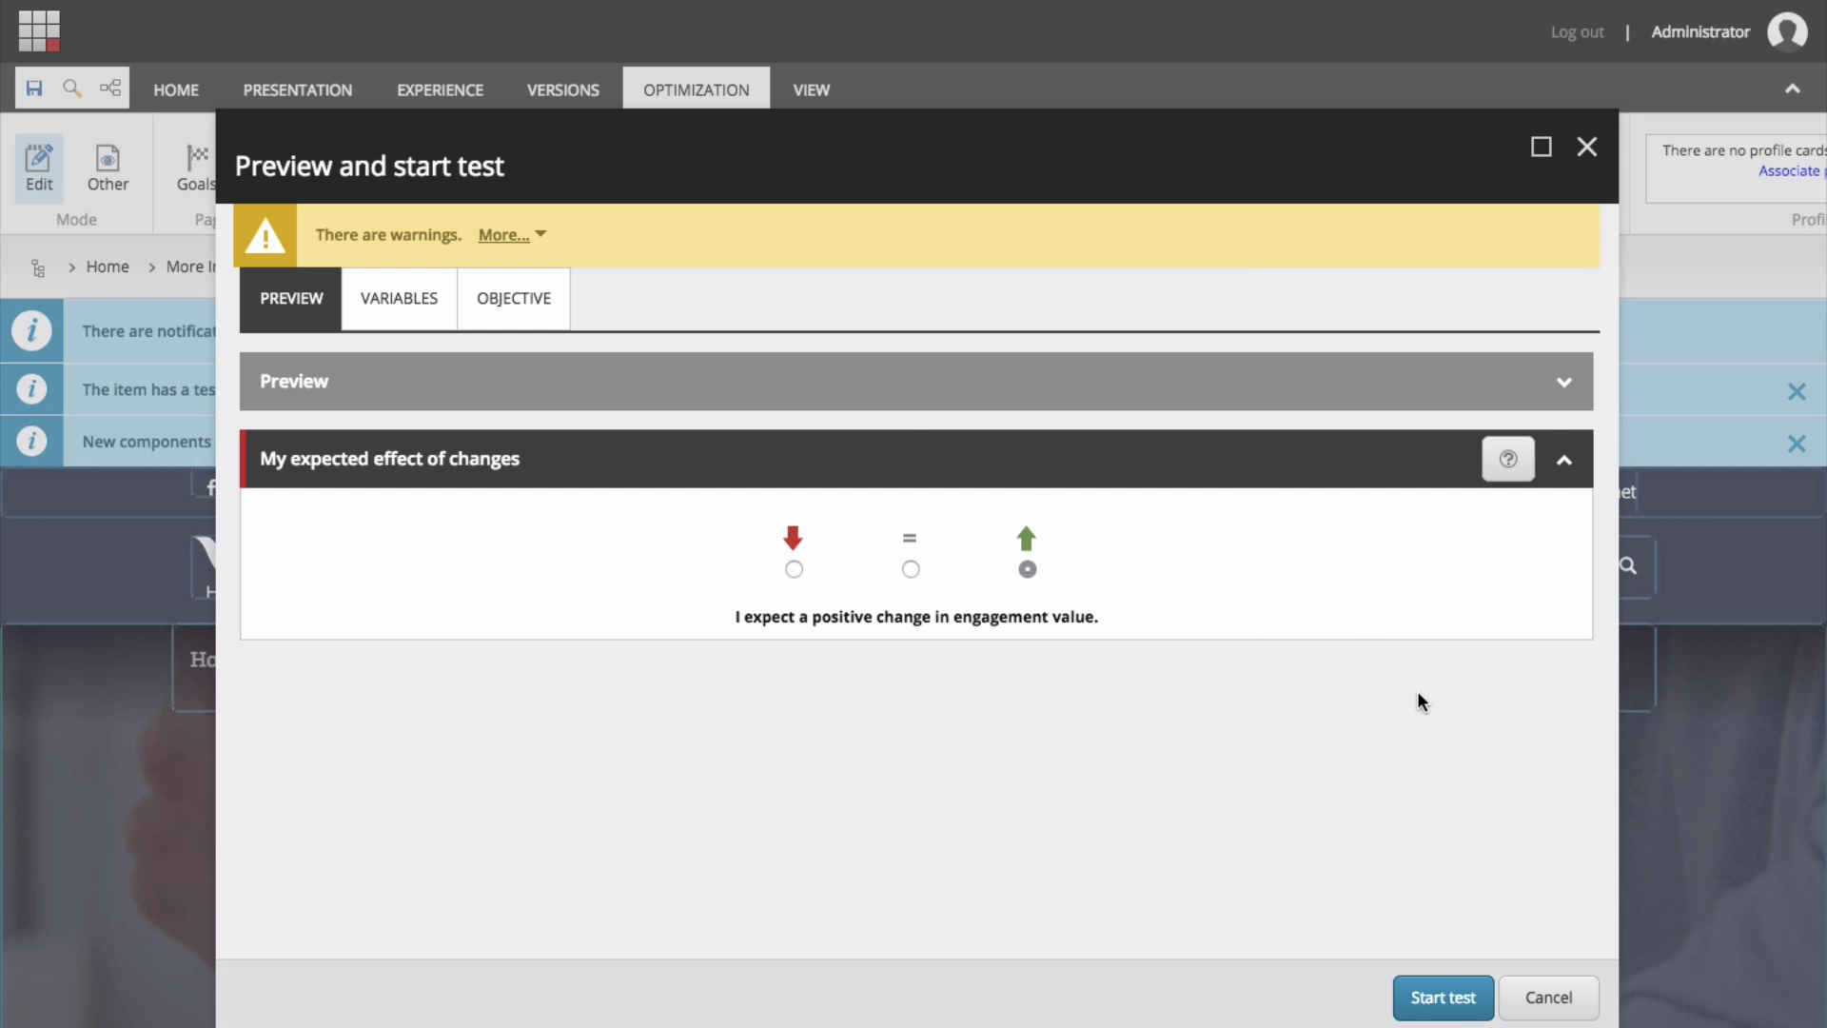
# Exclude Inner 2 Column 4-8 from the test's variables.
pyautogui.click(392, 302)
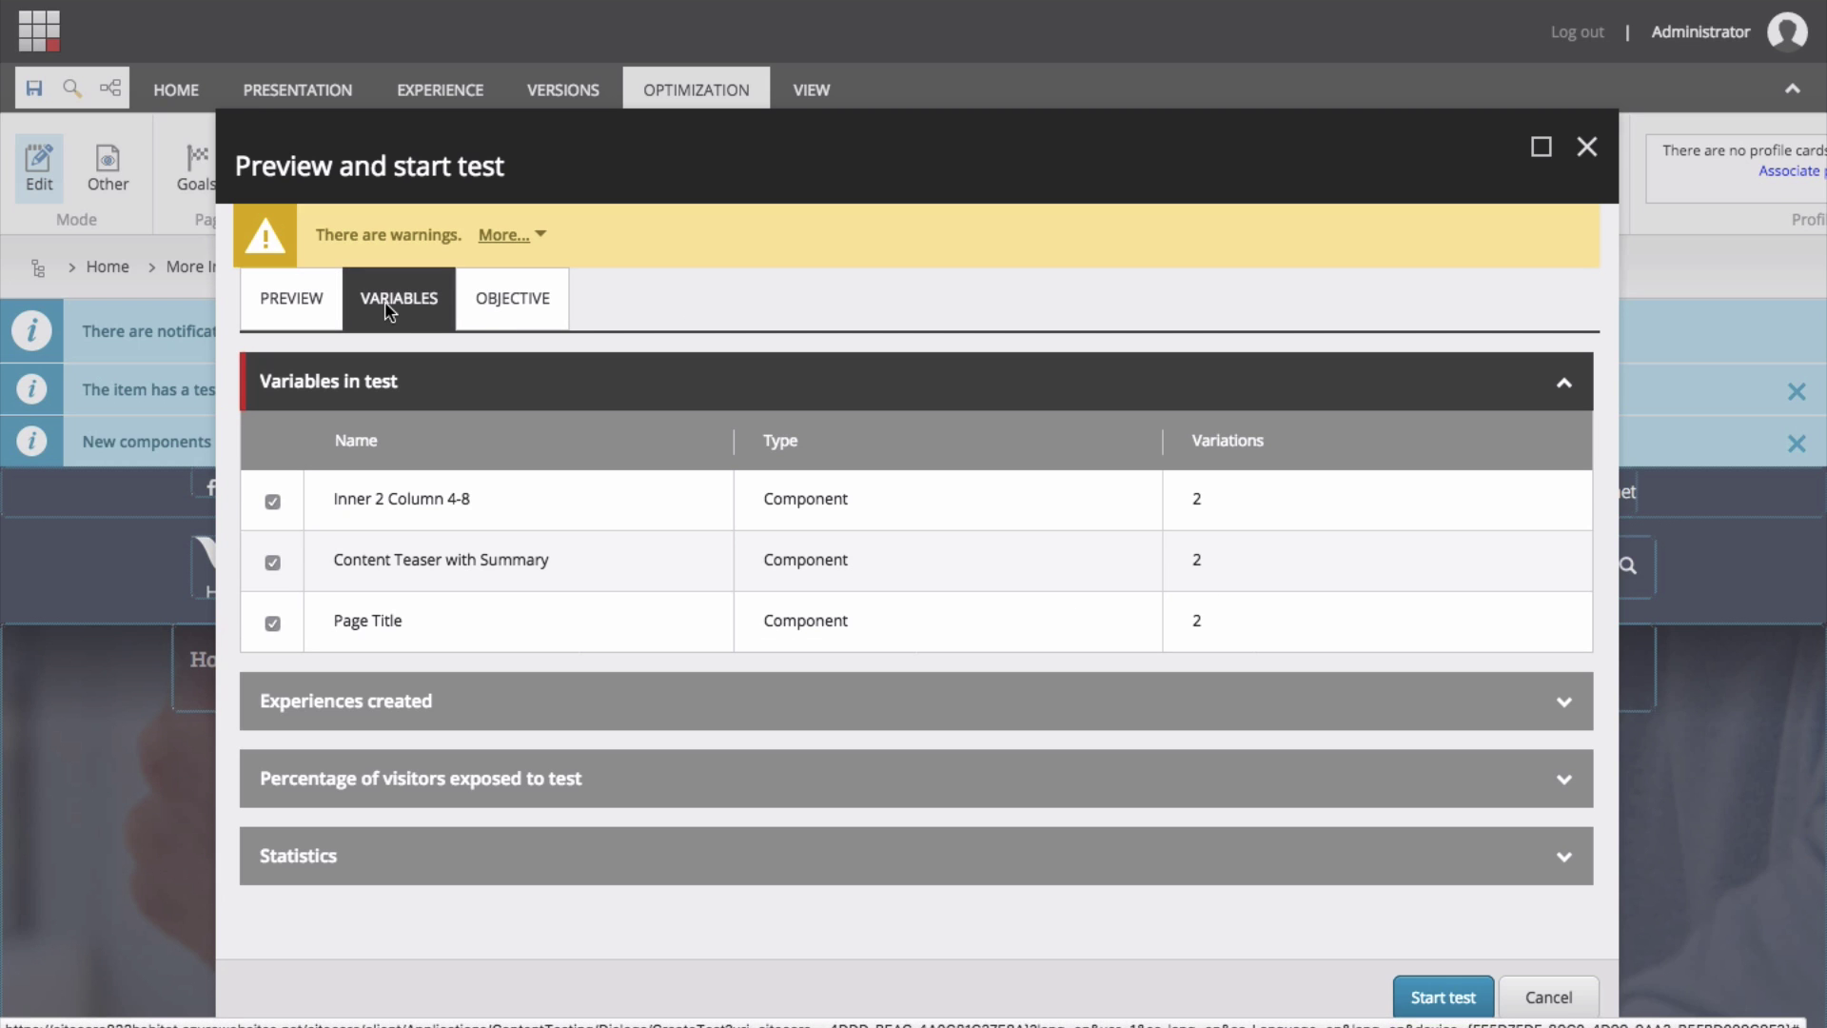
pyautogui.click(272, 502)
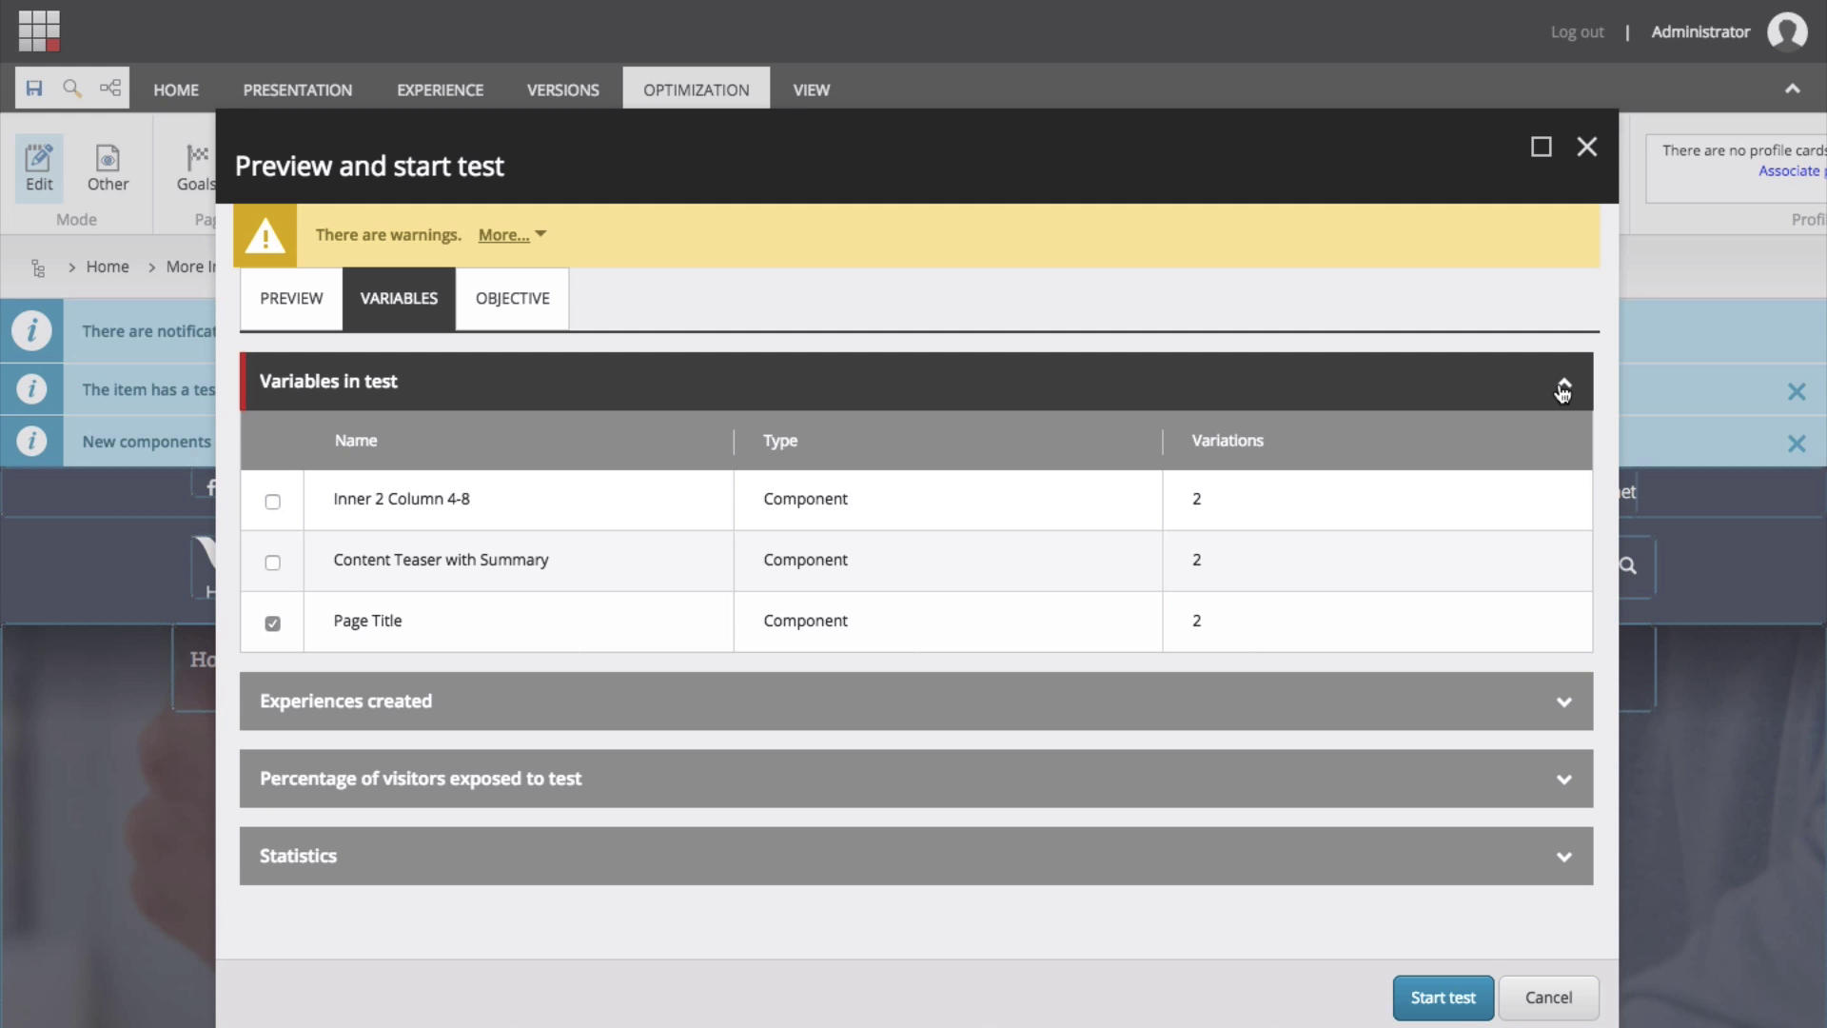
pyautogui.click(1563, 390)
# Adjust the percentage of visitors exposed to the test with the slider.
pyautogui.click(1563, 459)
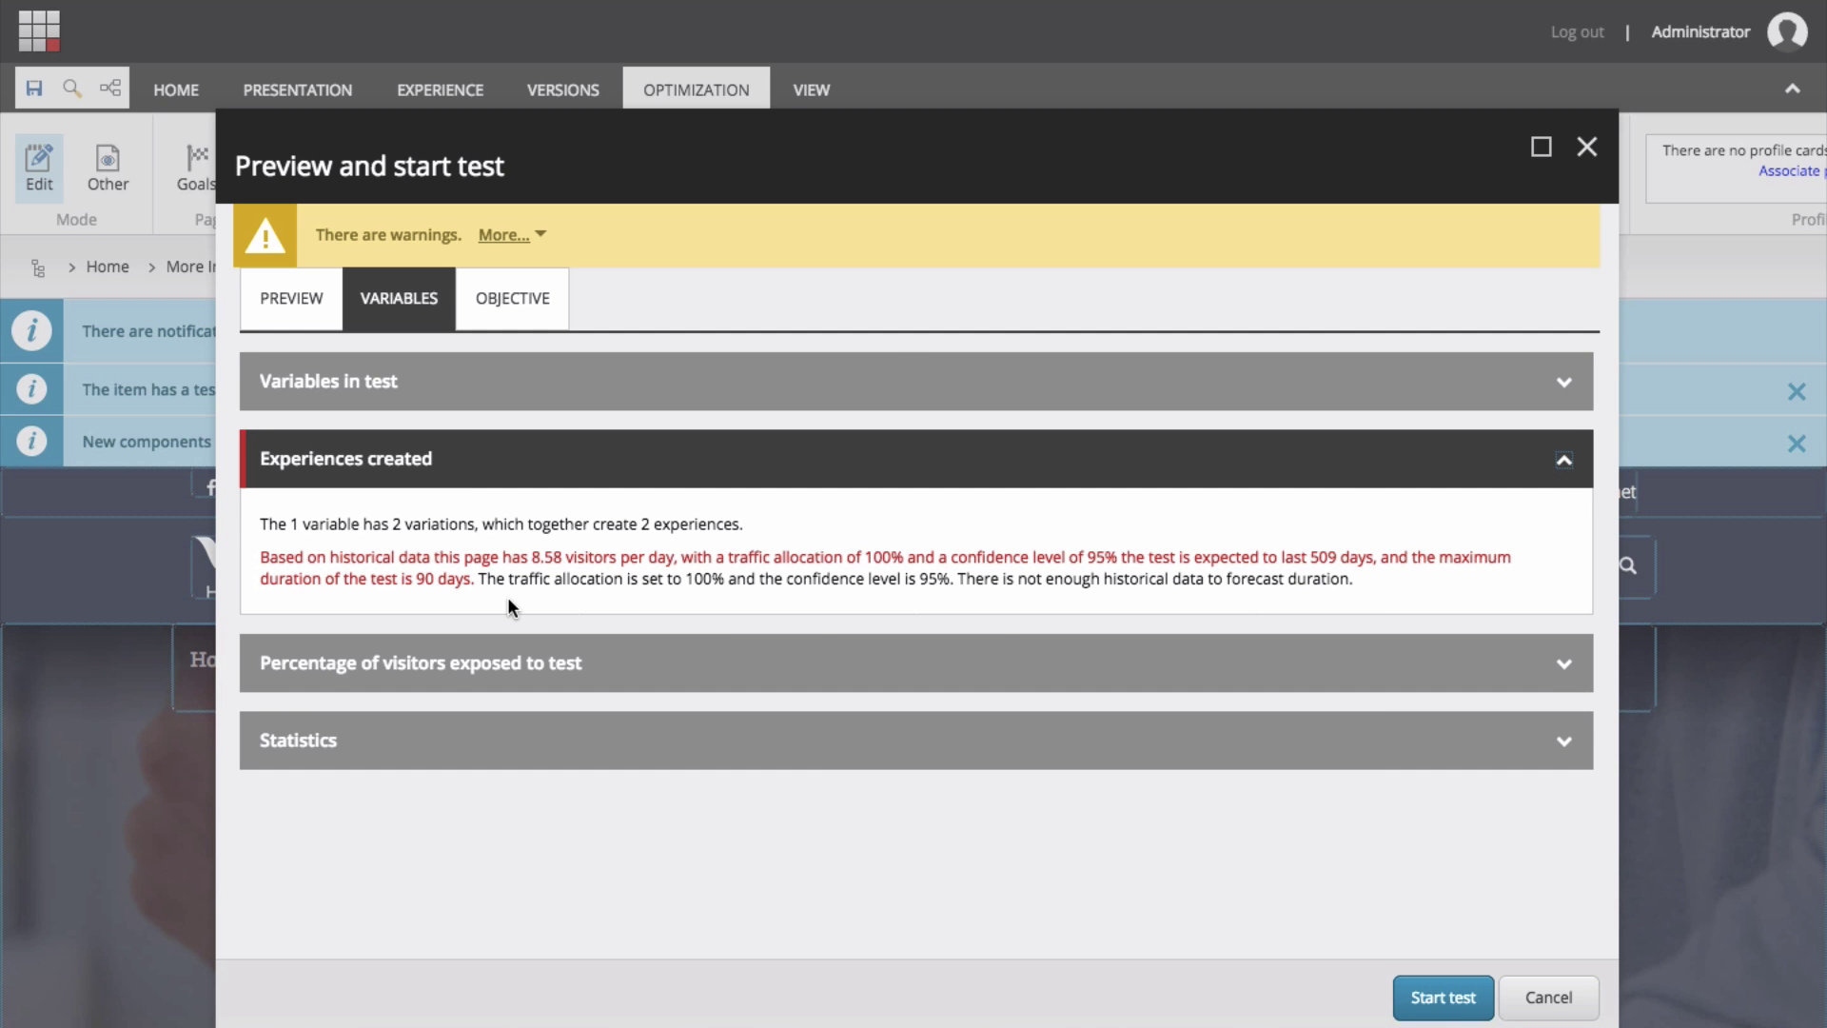
pyautogui.click(1562, 663)
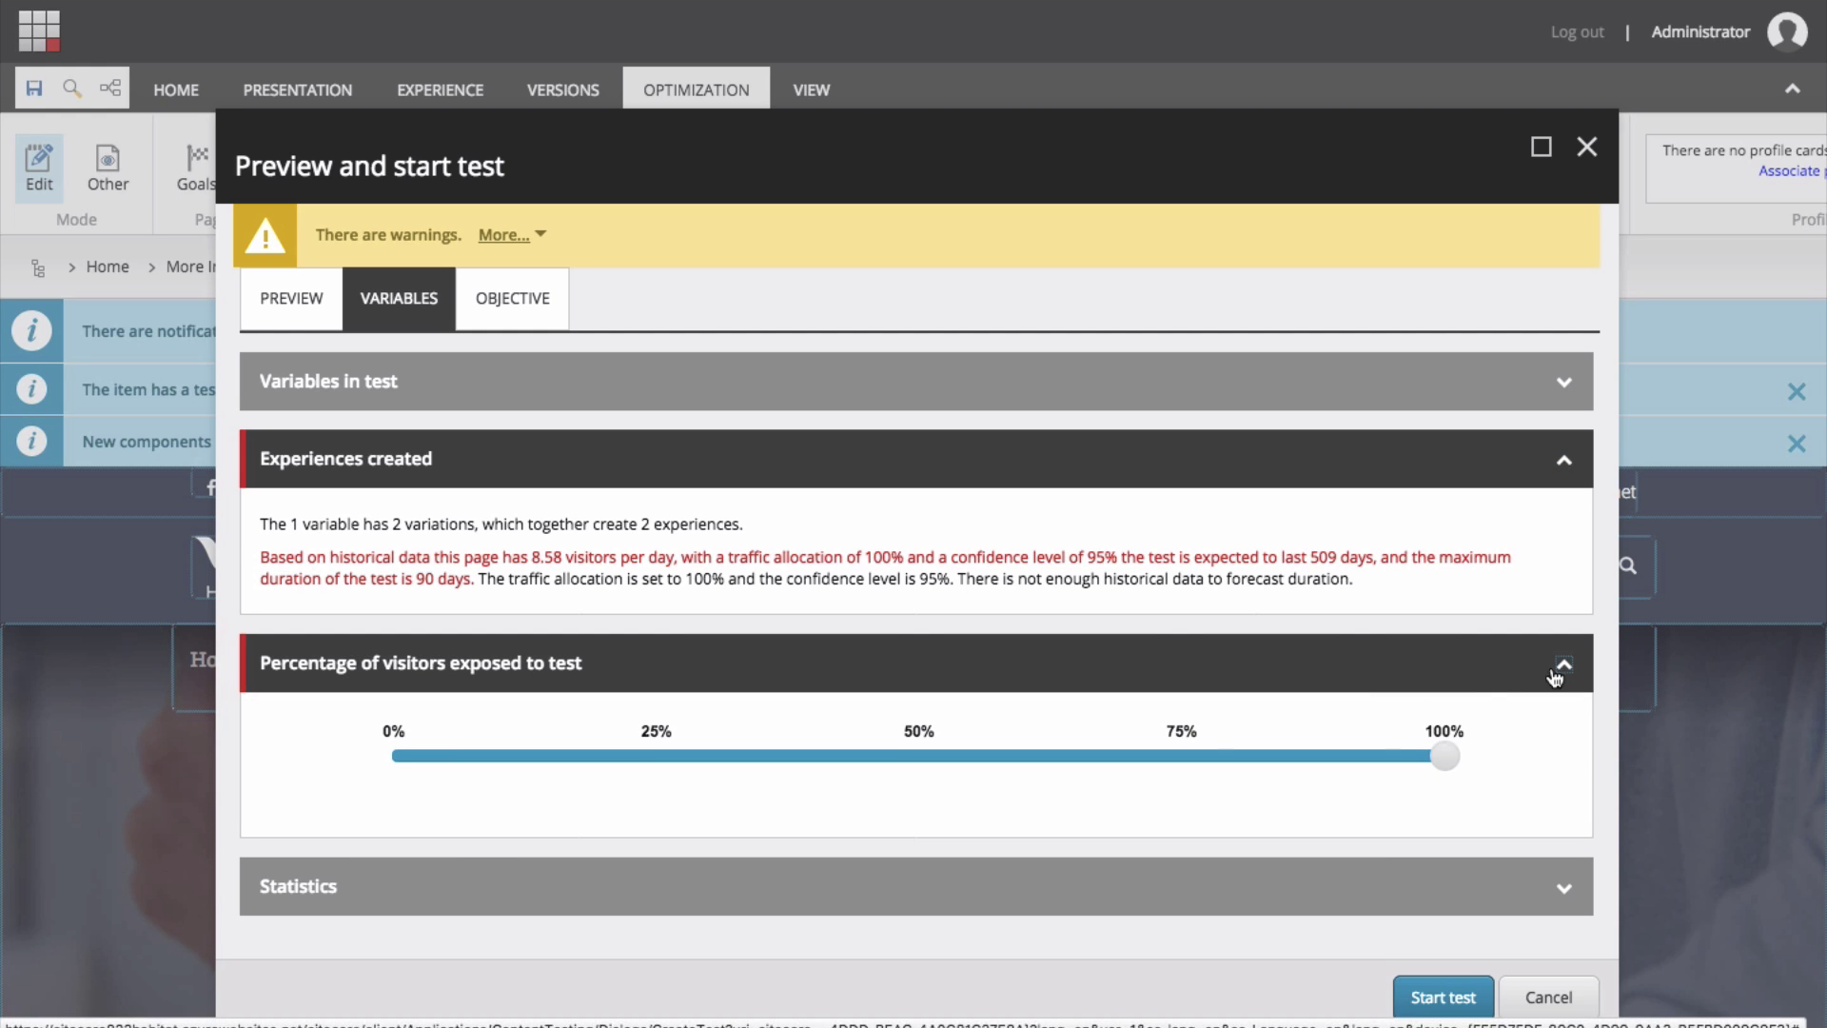
pyautogui.moveTo(1442, 766)
pyautogui.moveTo(1443, 771); pyautogui.dragTo(1498, 769)
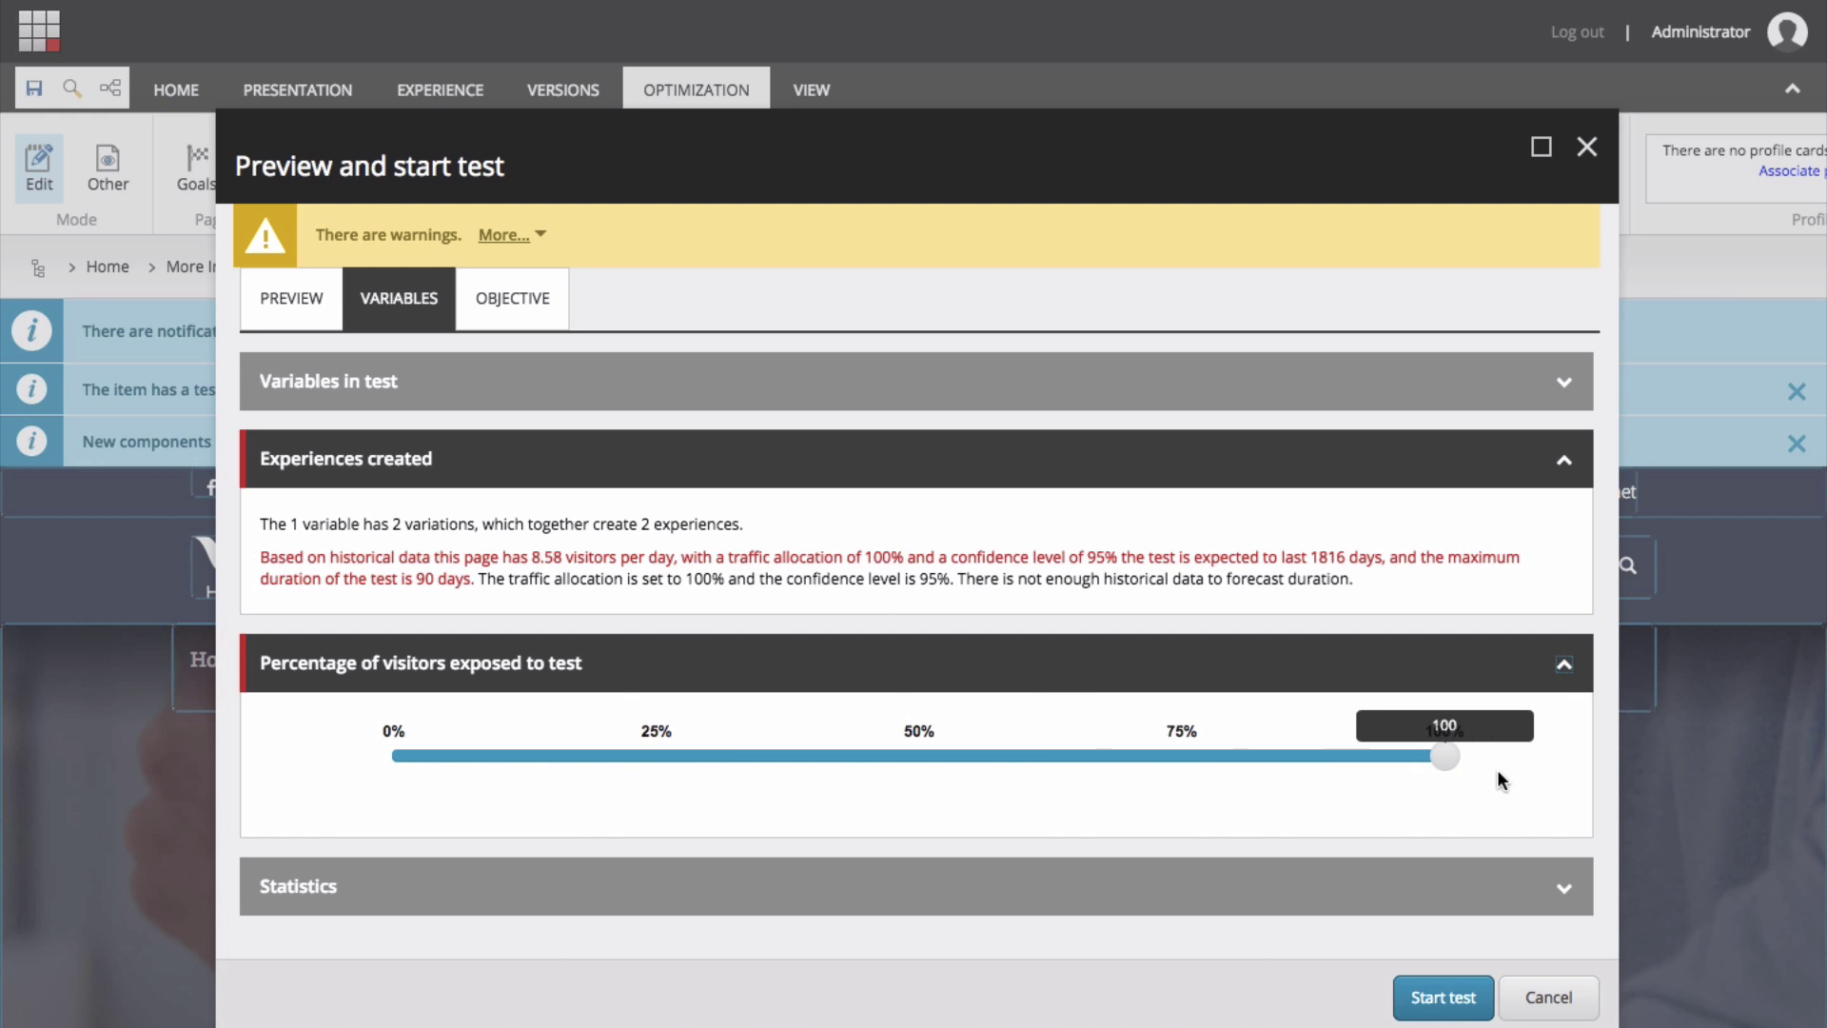
# Compare the 90% and 99% confidence levels, keep 95%, and bring up the test objective settings.
pyautogui.click(1564, 666)
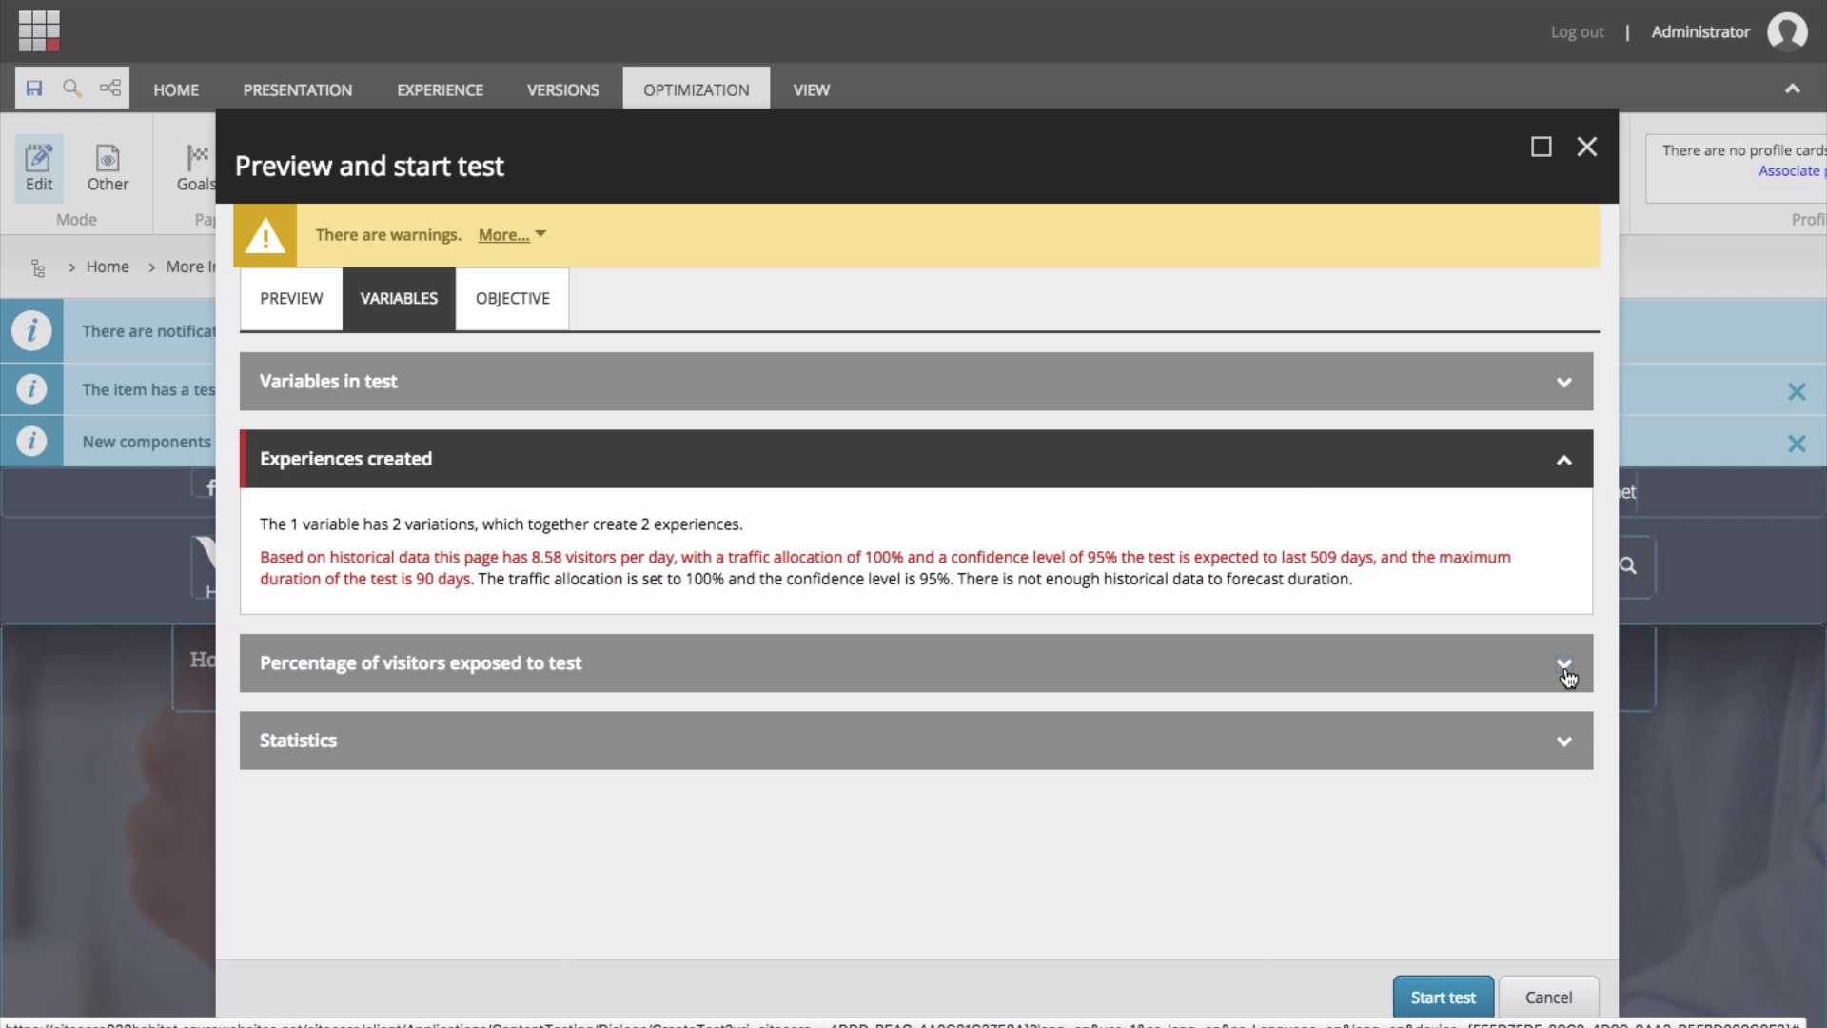
pyautogui.click(1565, 744)
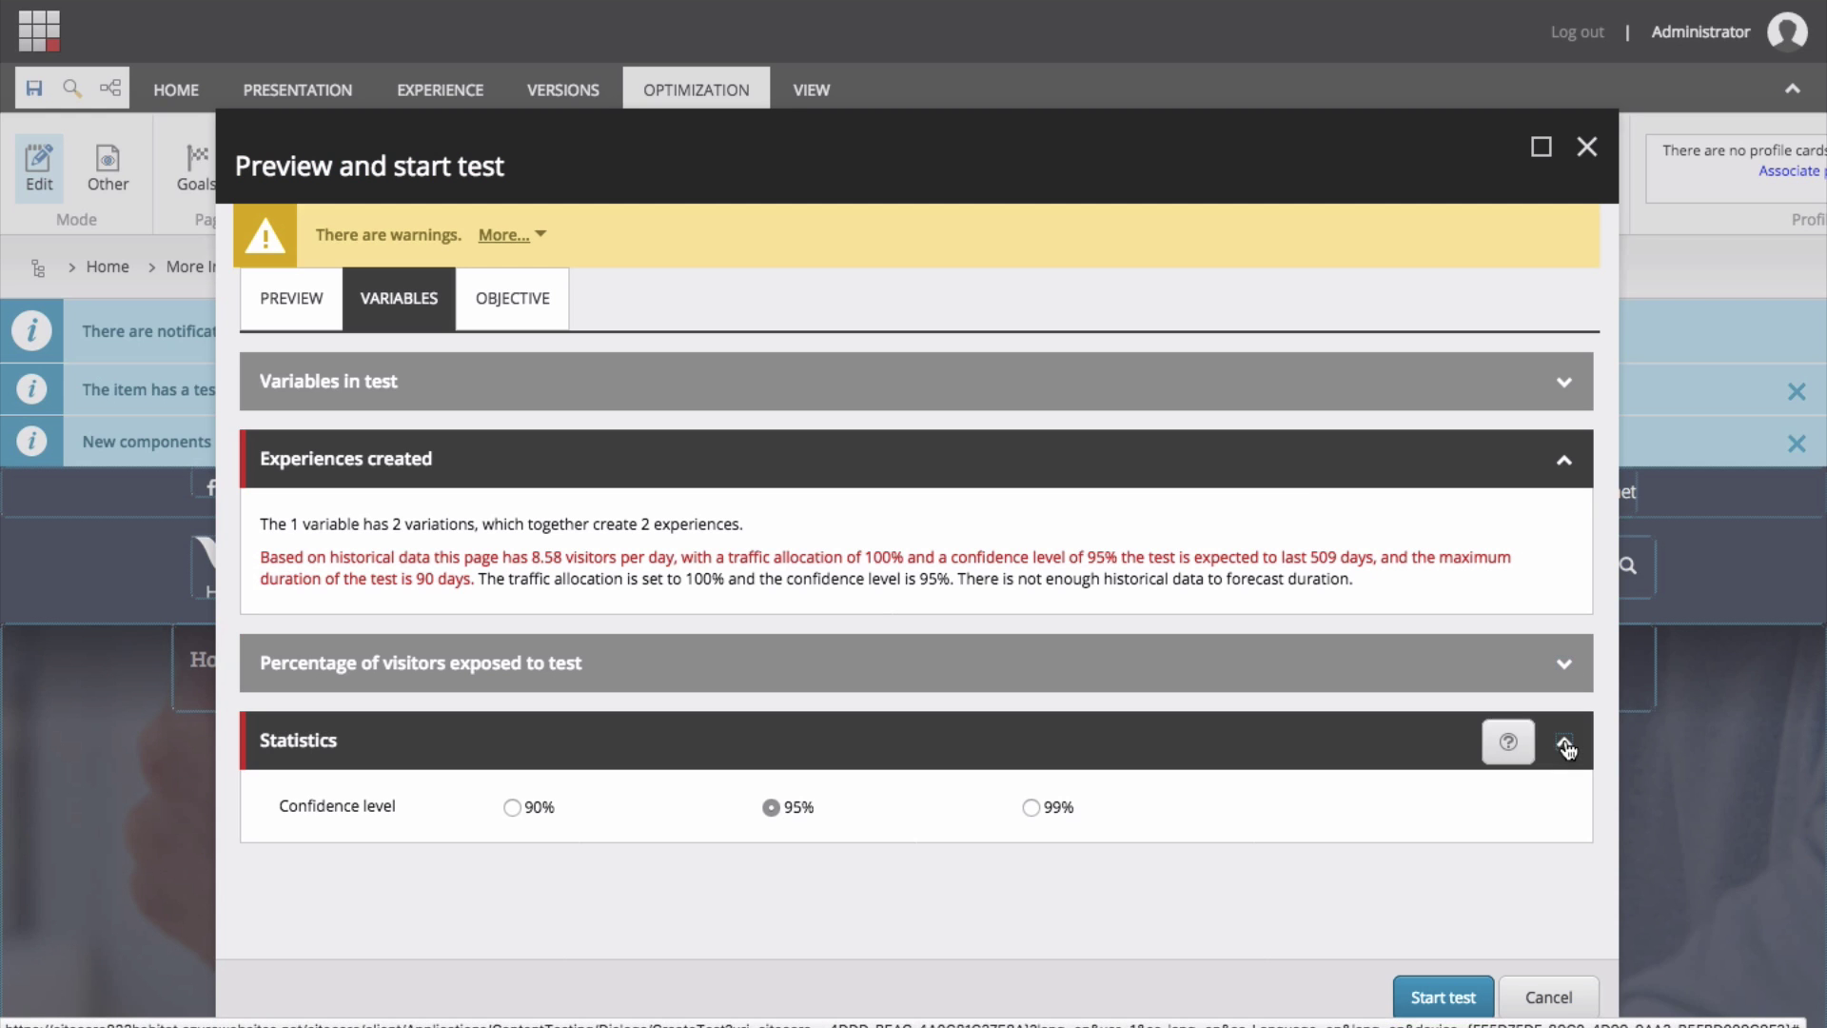
pyautogui.click(513, 807)
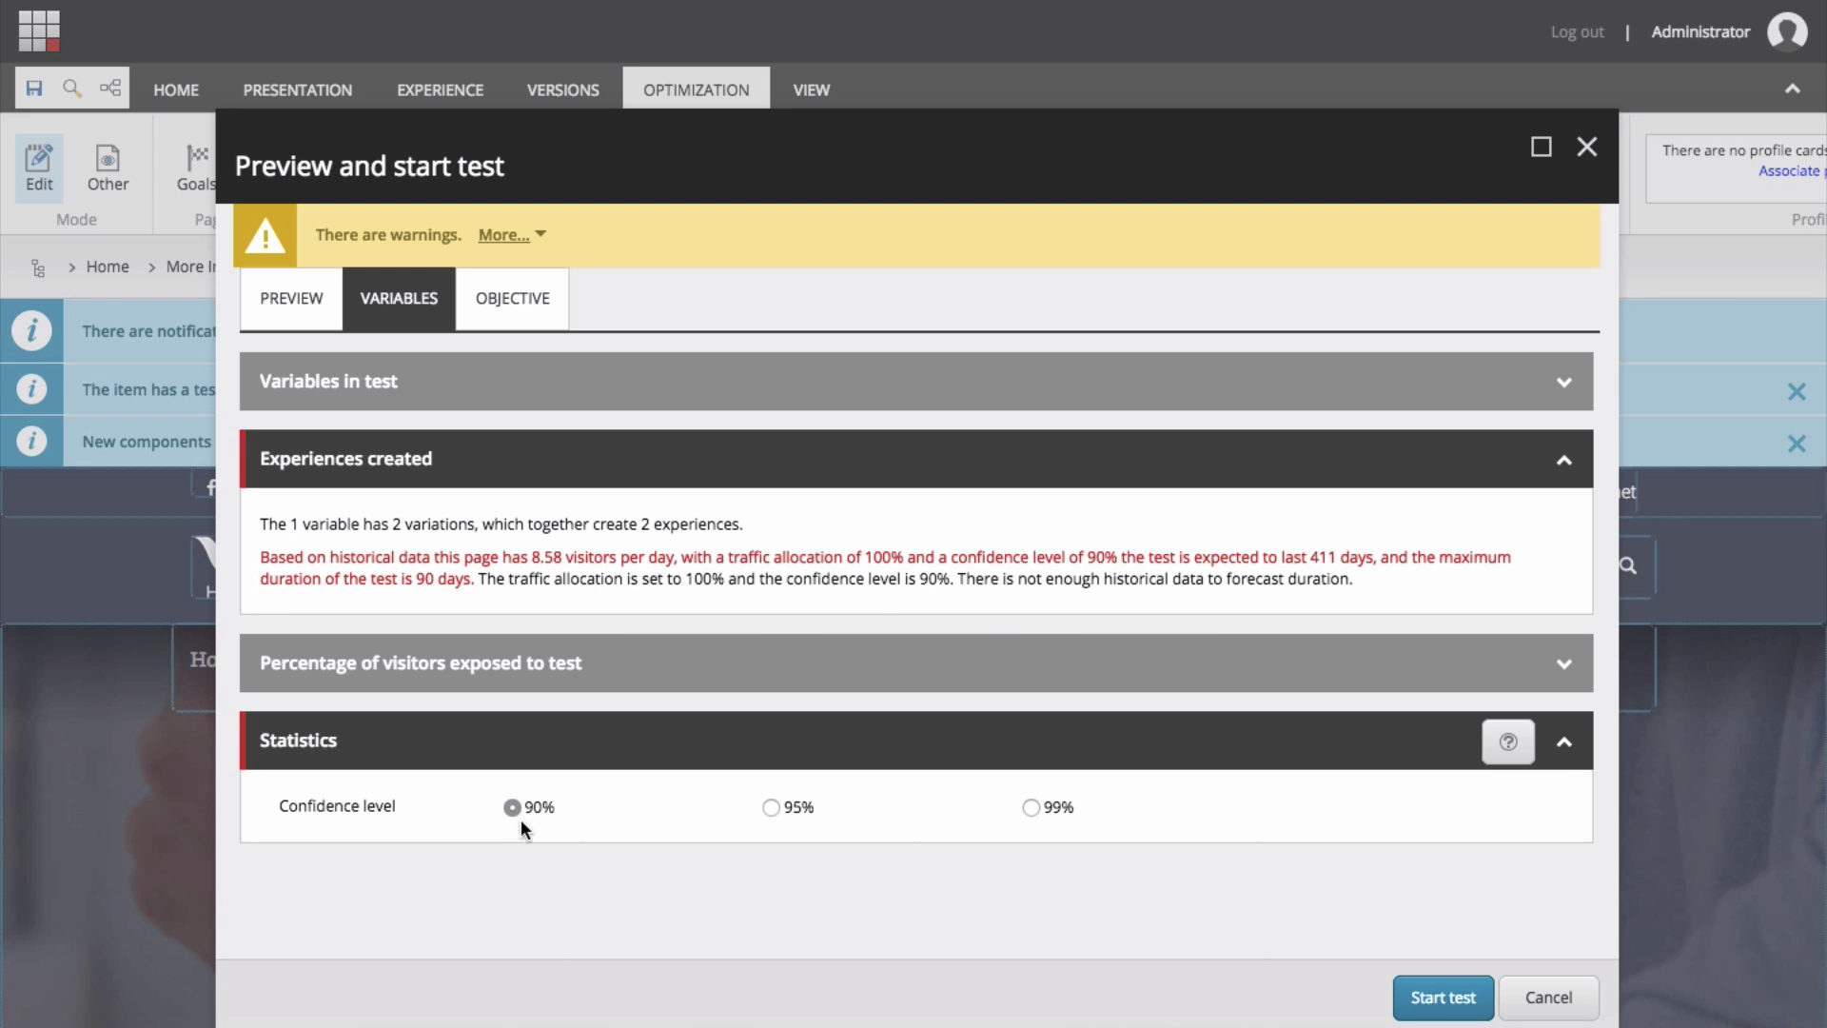
pyautogui.click(1030, 807)
pyautogui.click(772, 808)
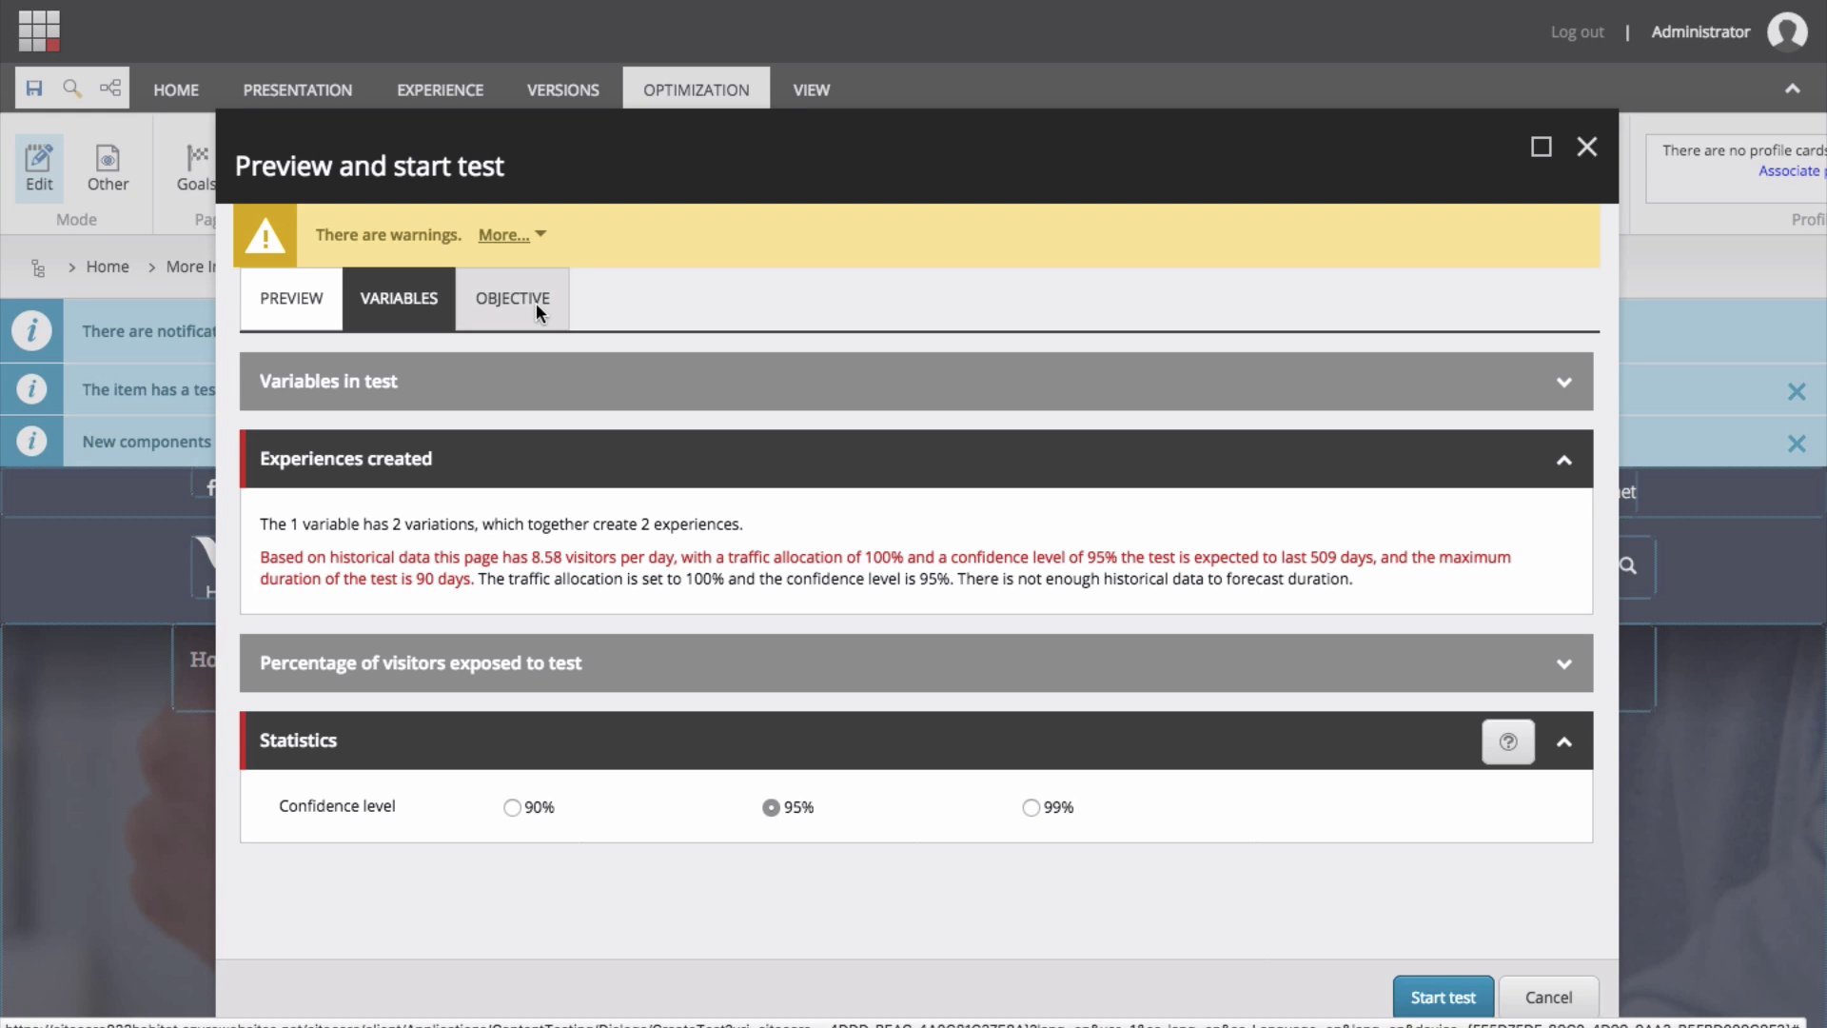
pyautogui.click(538, 309)
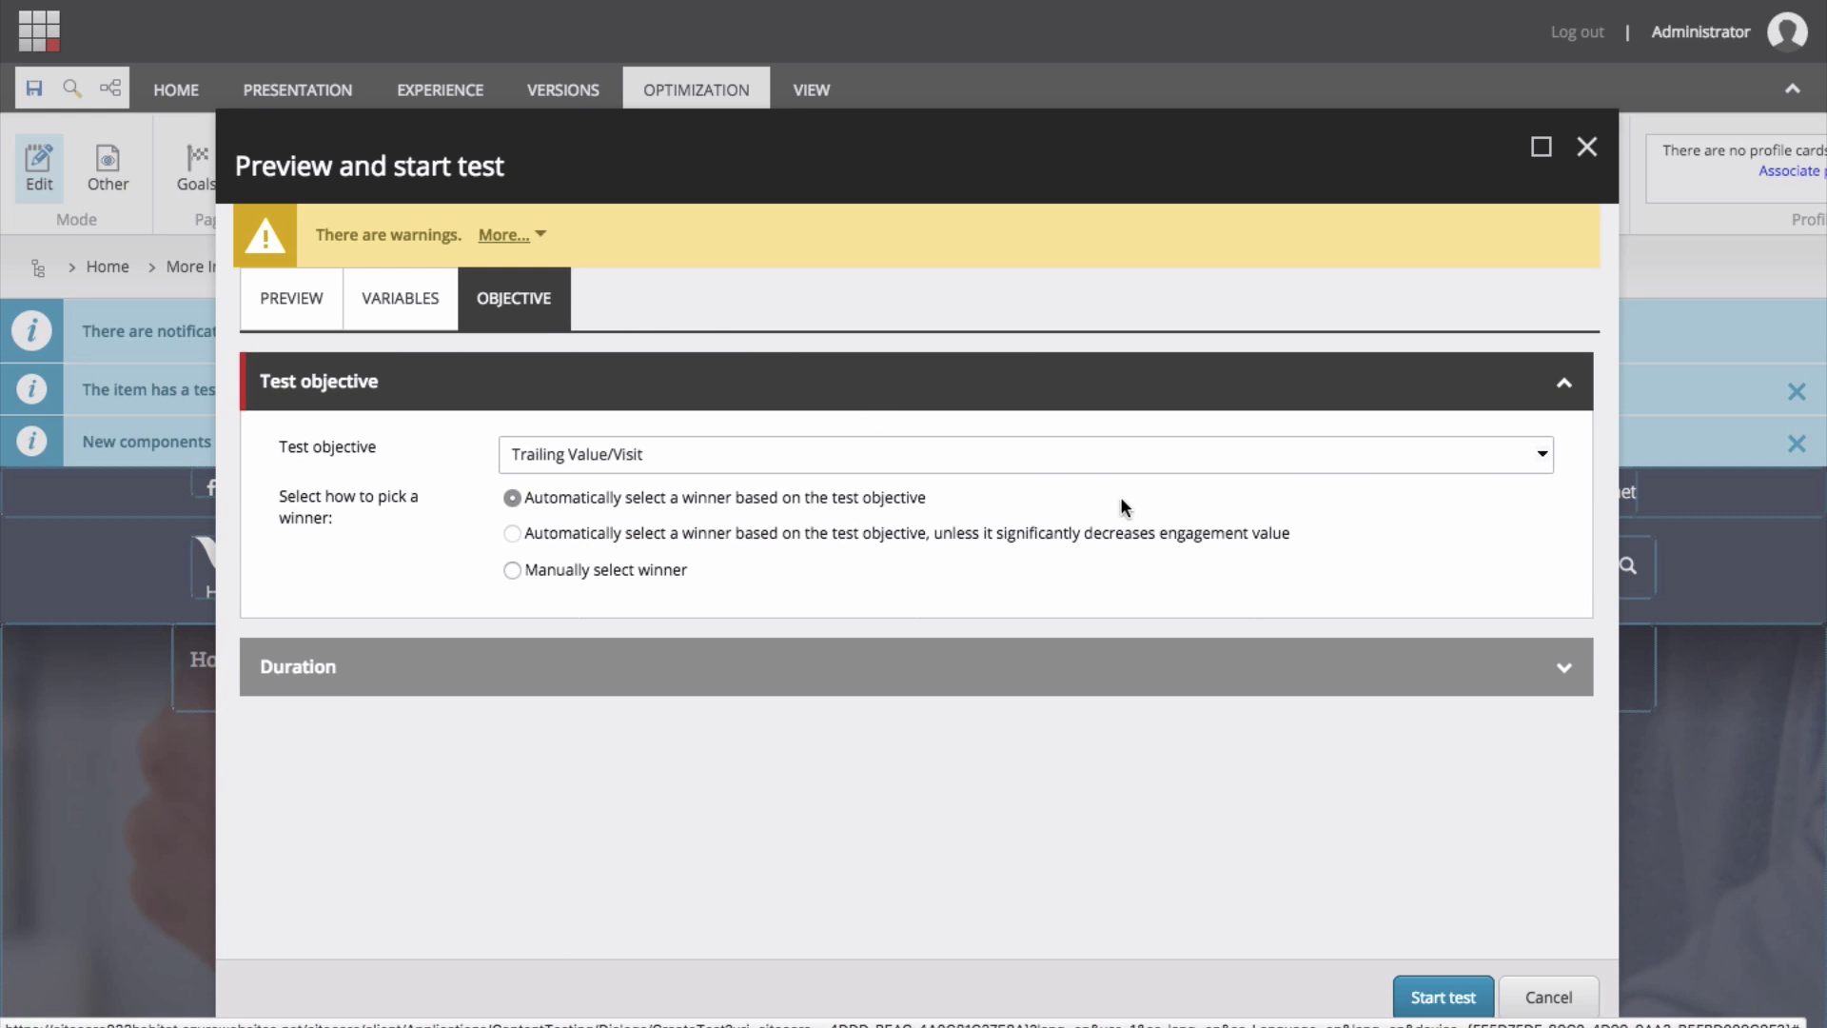
# Make Downloaded Whitepaper the test objective, auto-picking a winner unless engagement value drops significantly.
pyautogui.click(1544, 457)
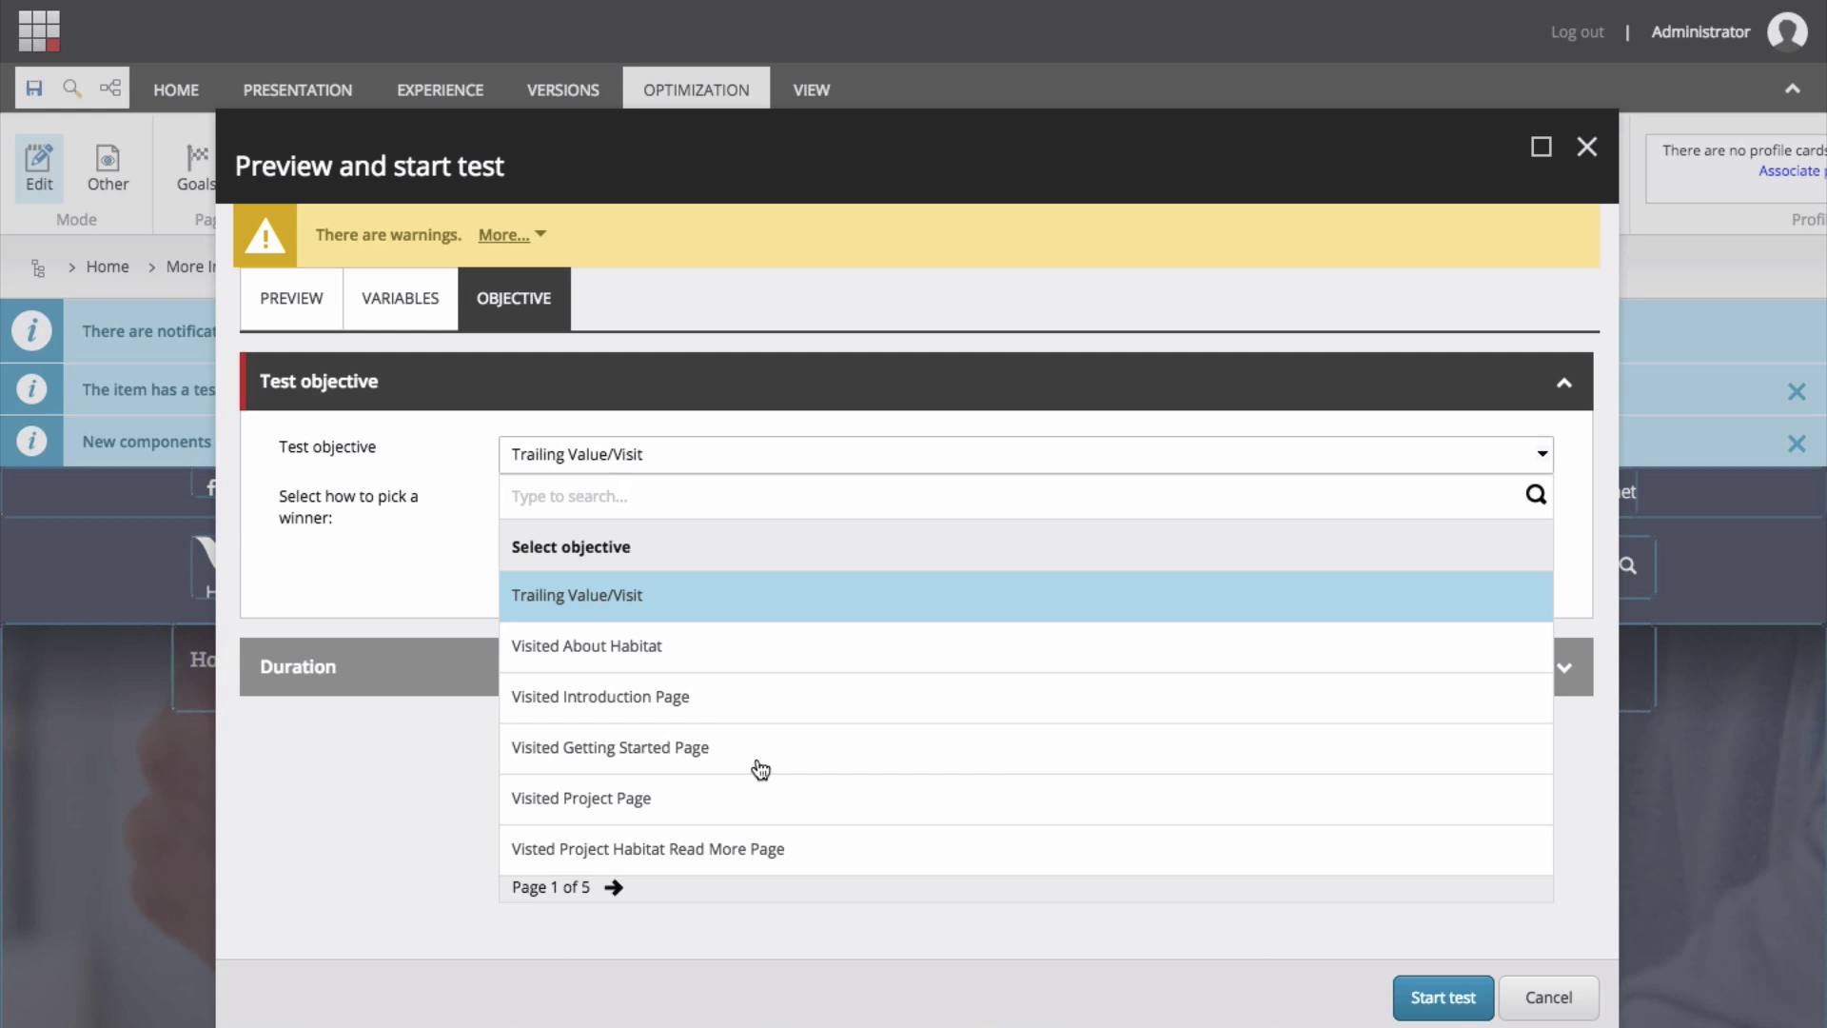
pyautogui.click(614, 888)
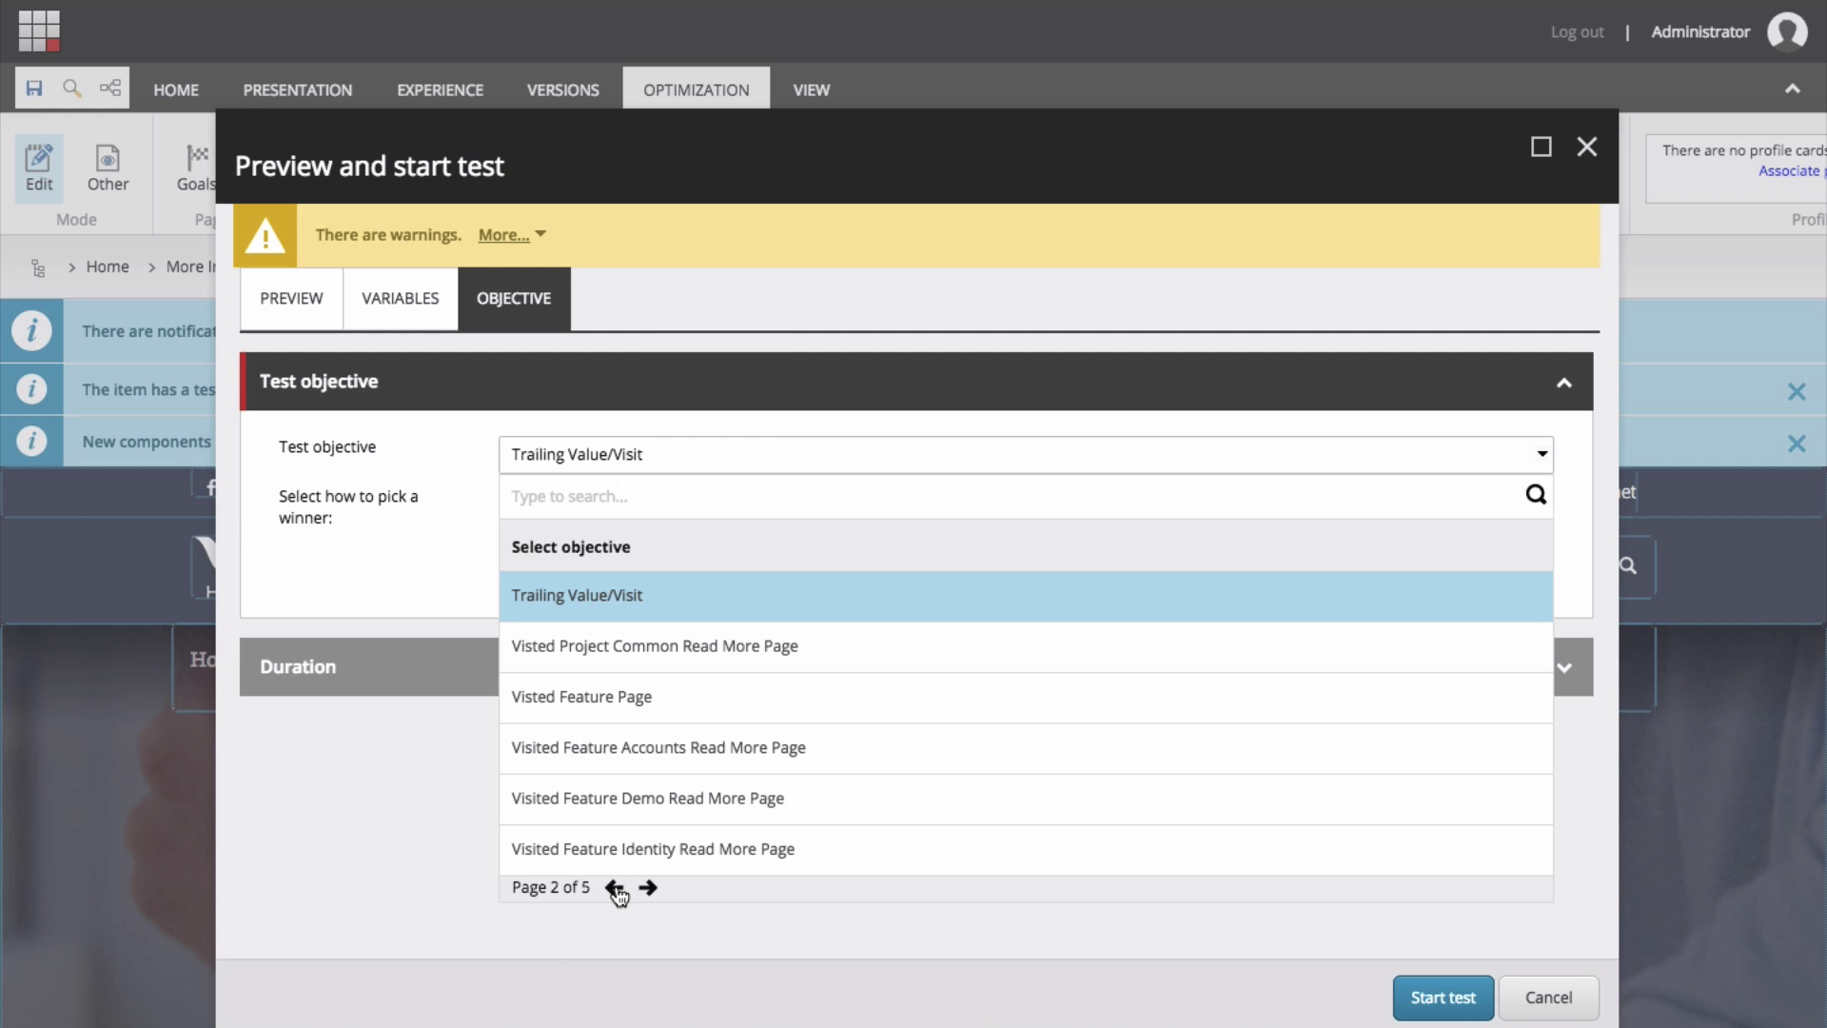
pyautogui.click(616, 888)
pyautogui.click(679, 626)
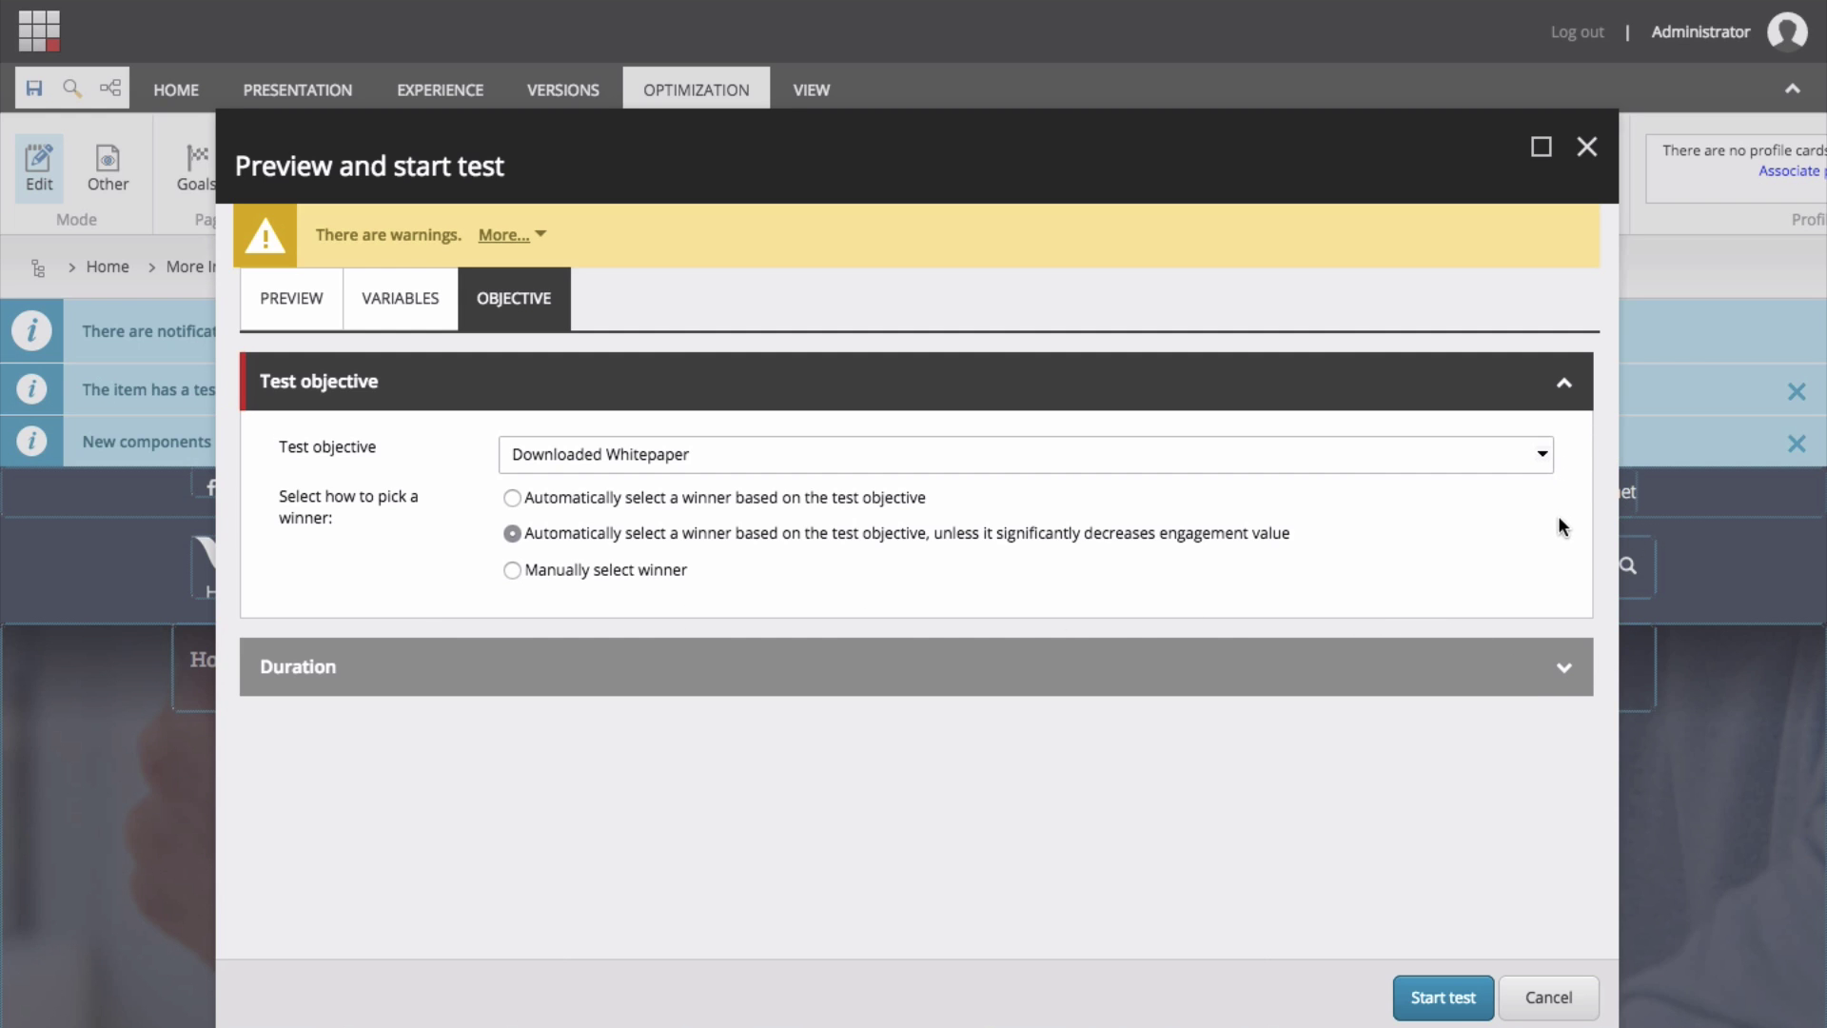
pyautogui.click(1564, 673)
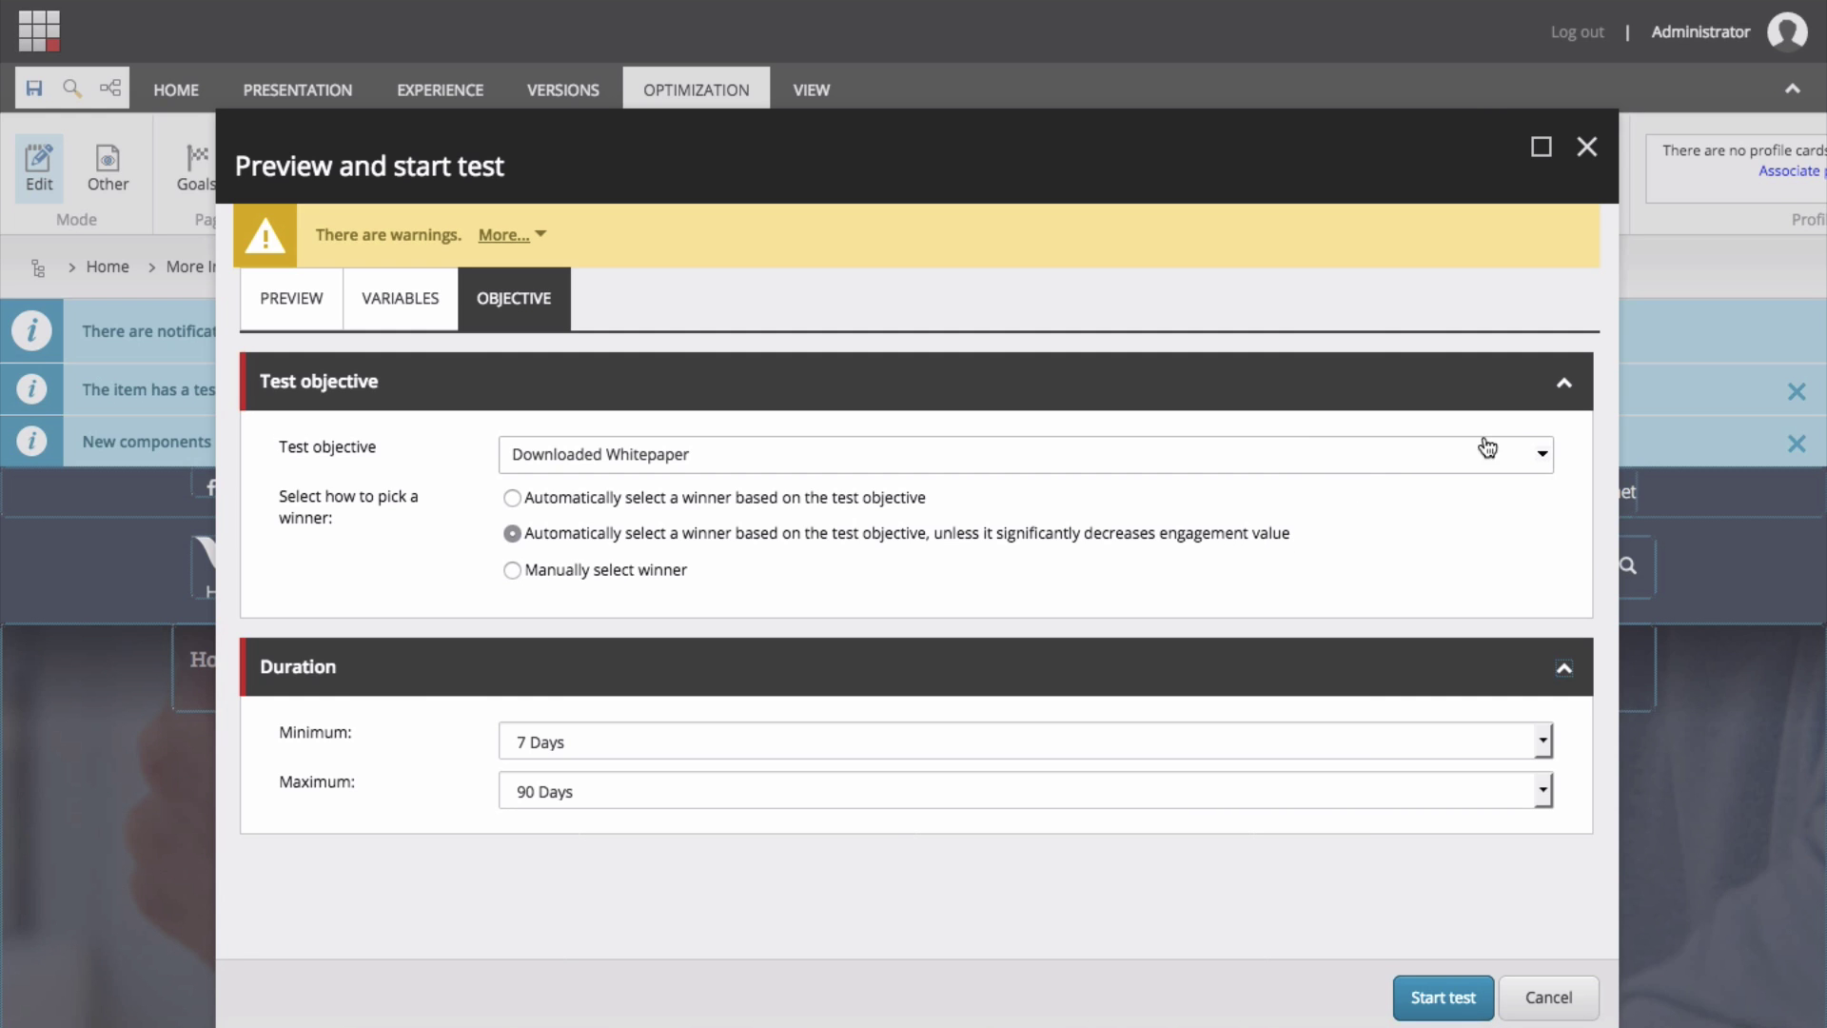
# Set the test duration to a 14-day minimum and a 90-day maximum, then start the test.
pyautogui.click(1570, 385)
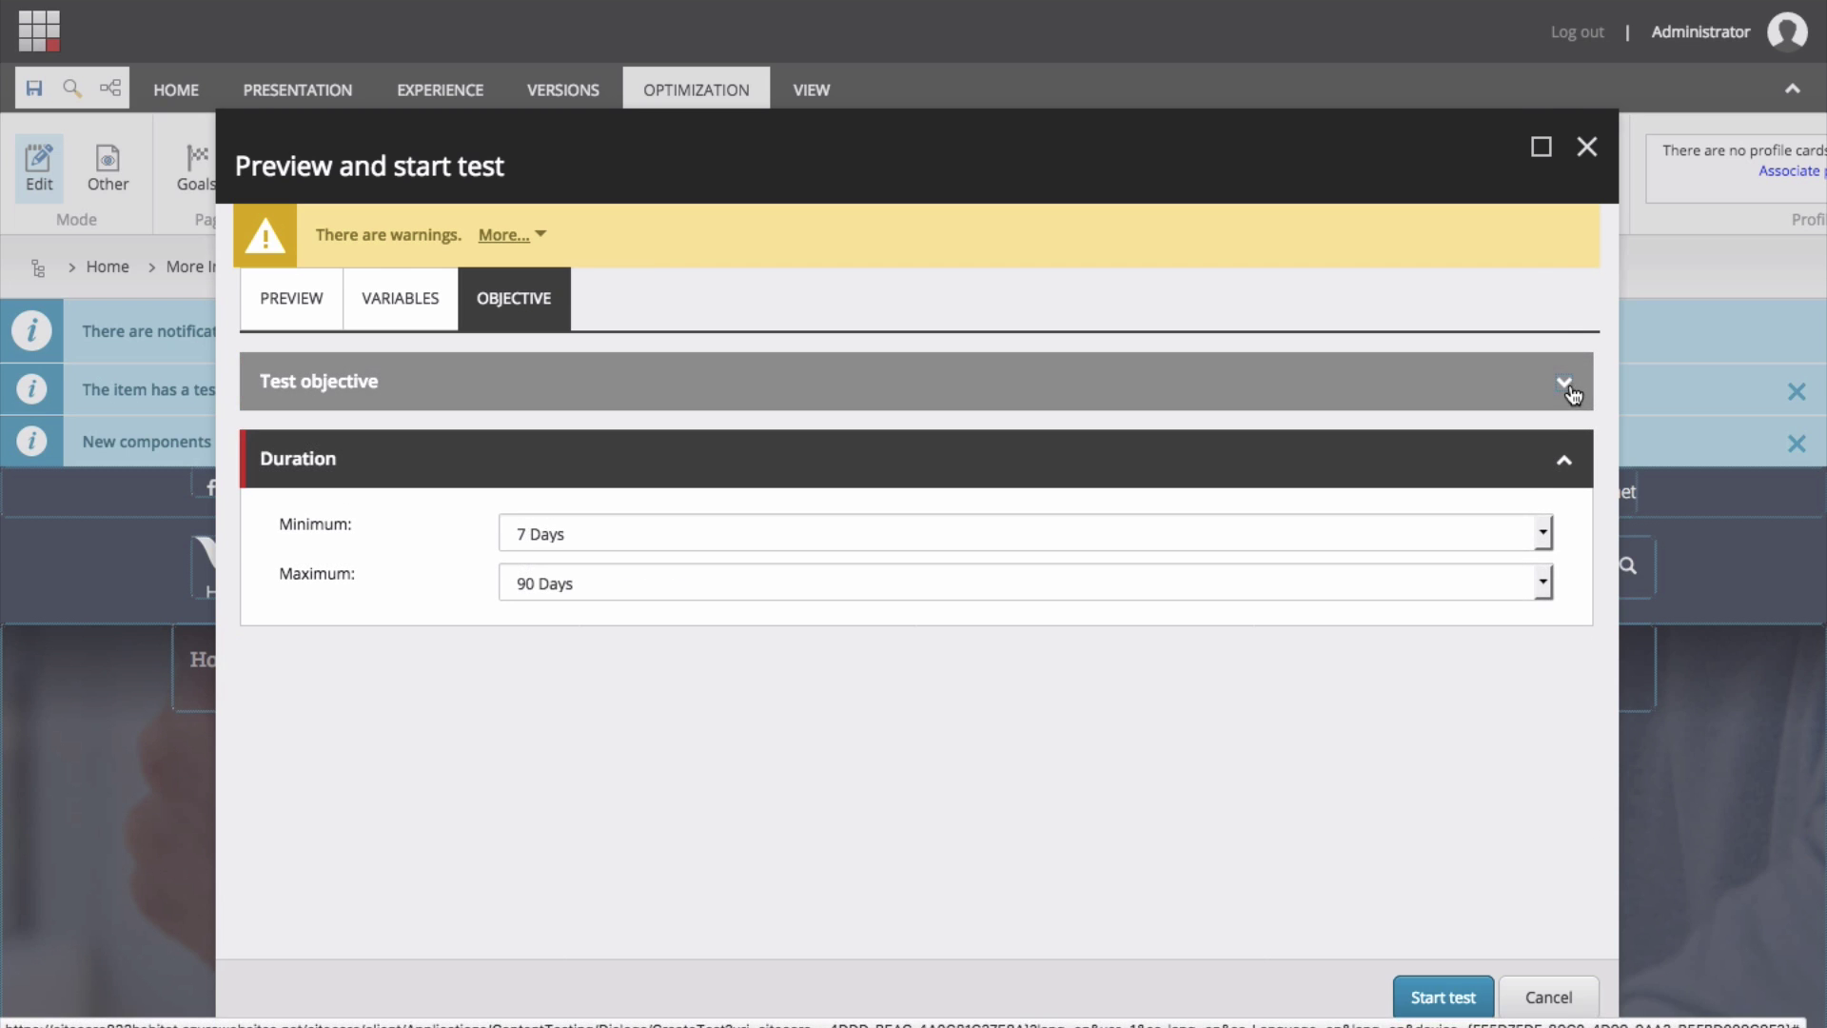
pyautogui.click(1542, 533)
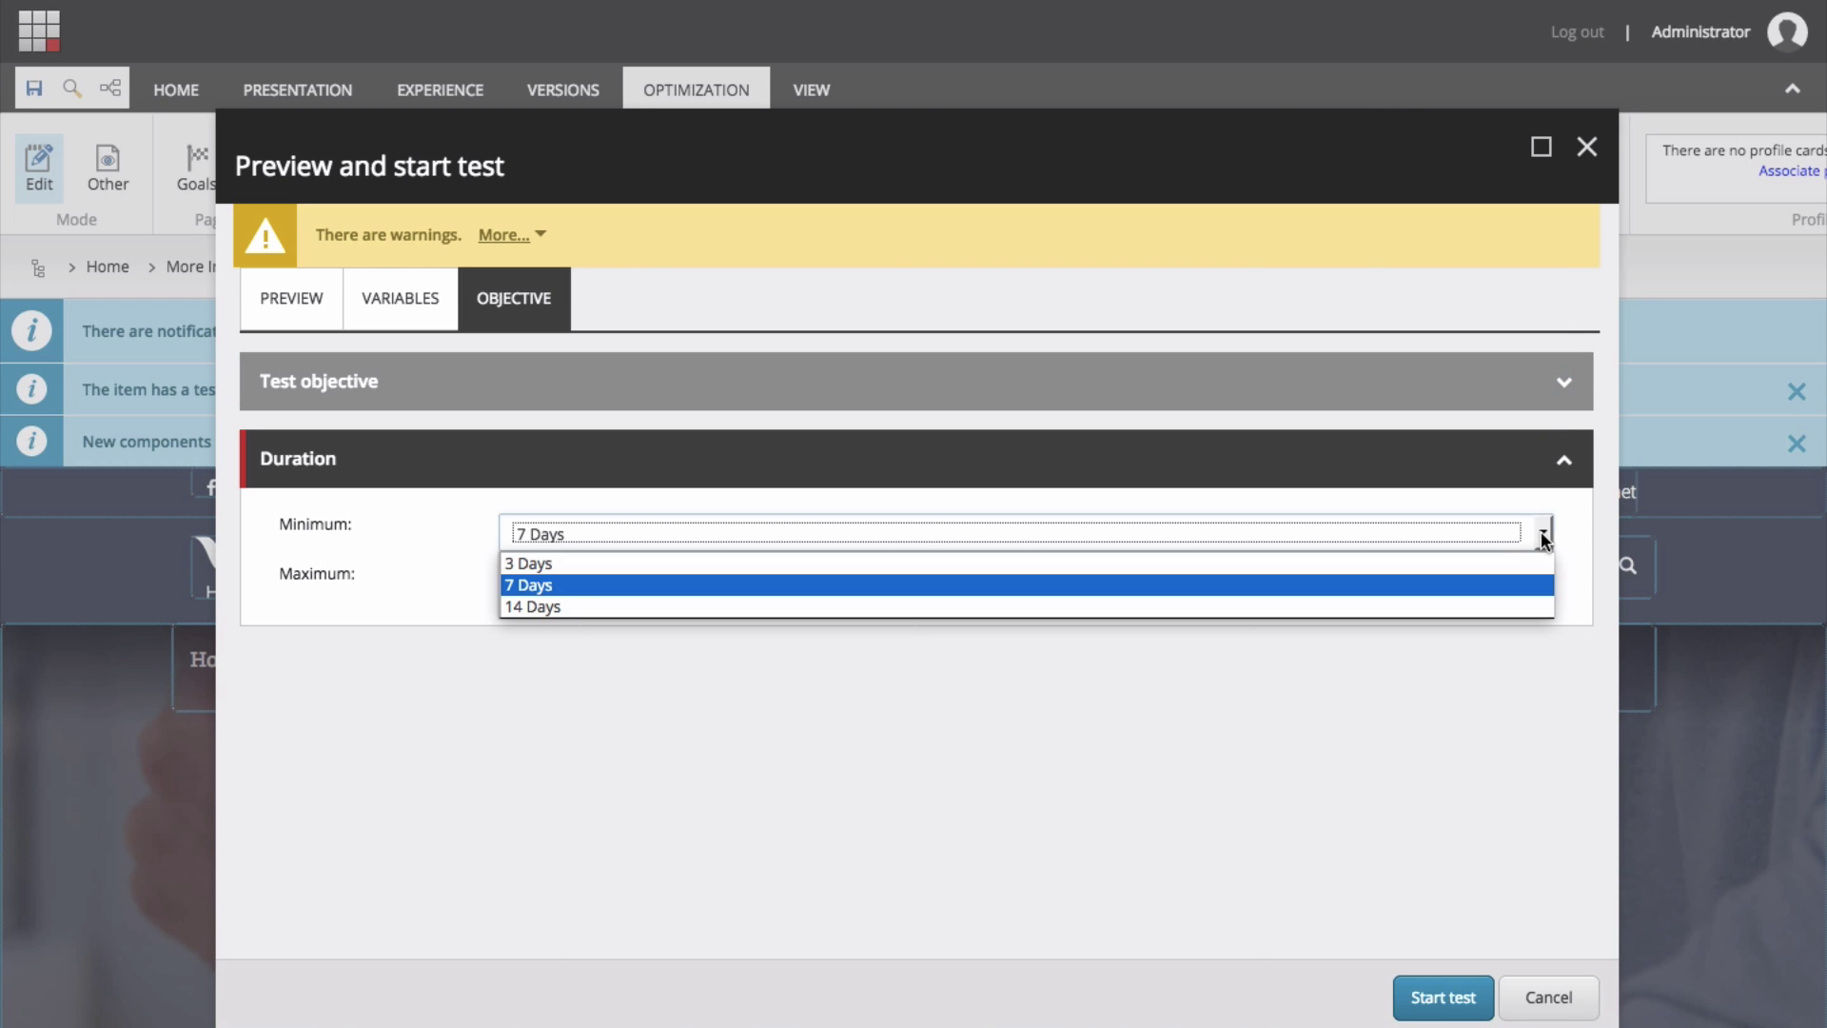
pyautogui.click(670, 607)
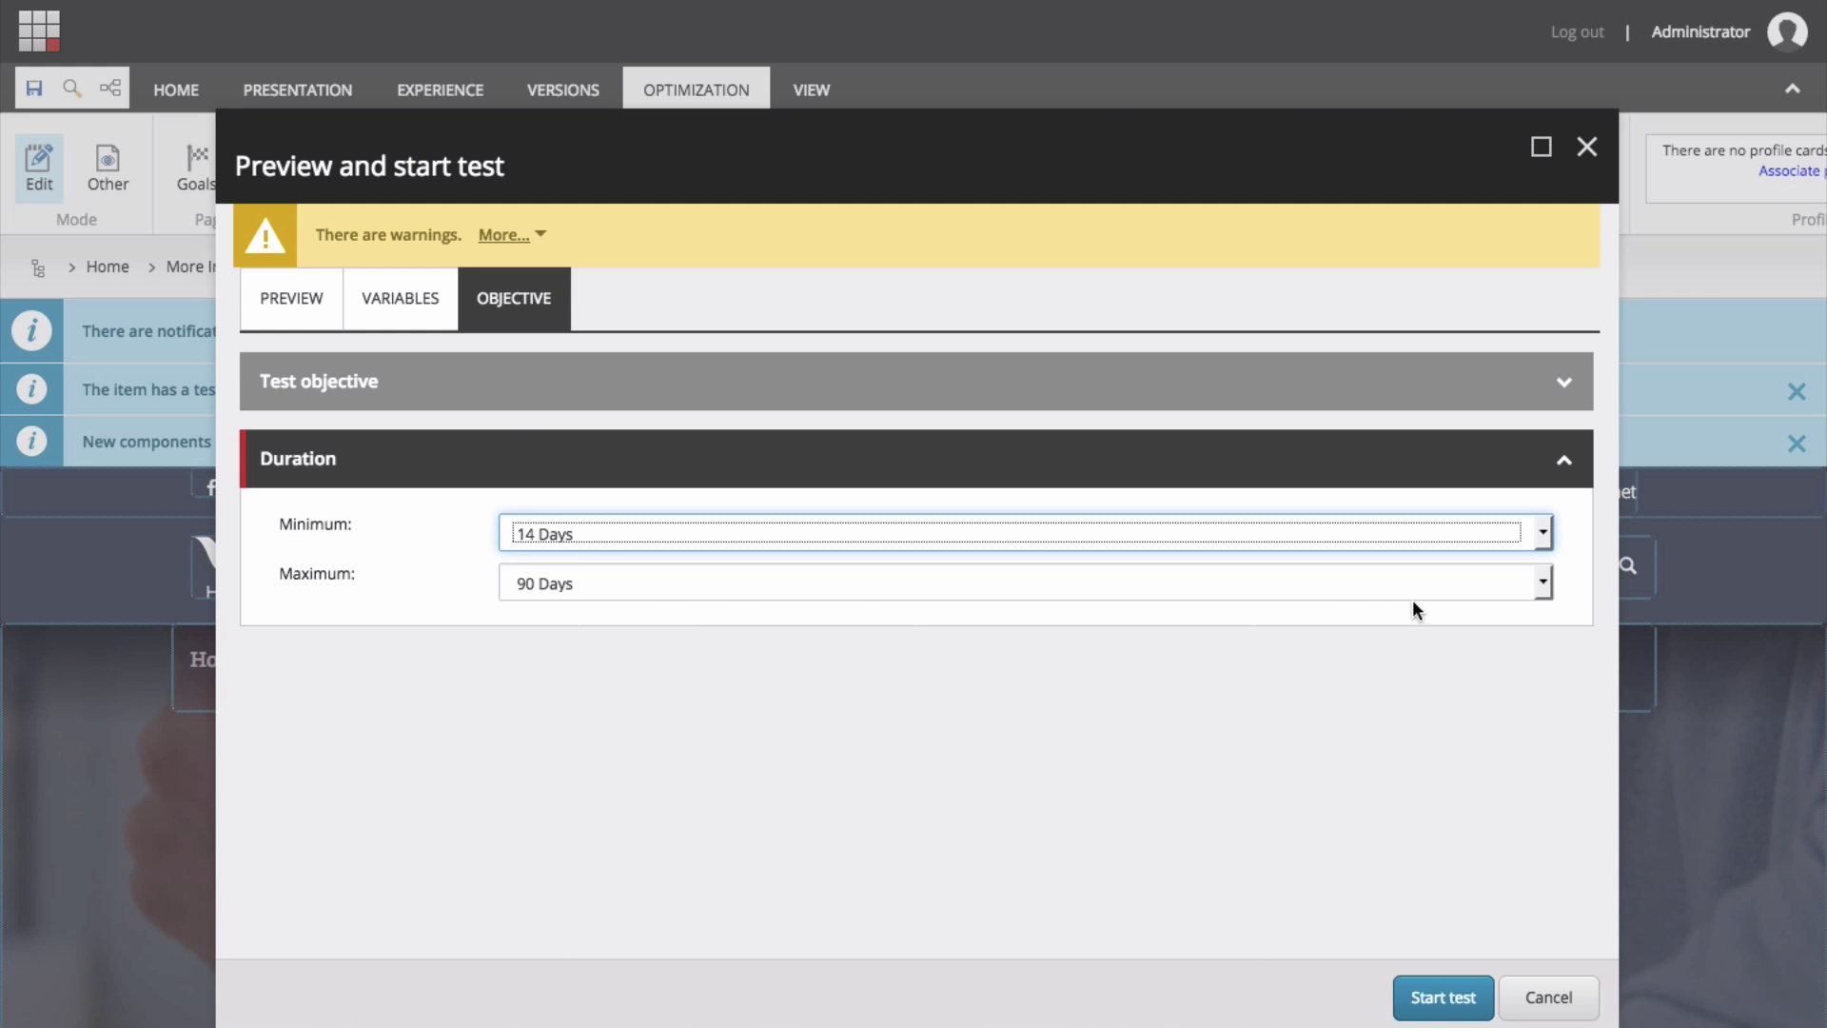
pyautogui.click(1543, 583)
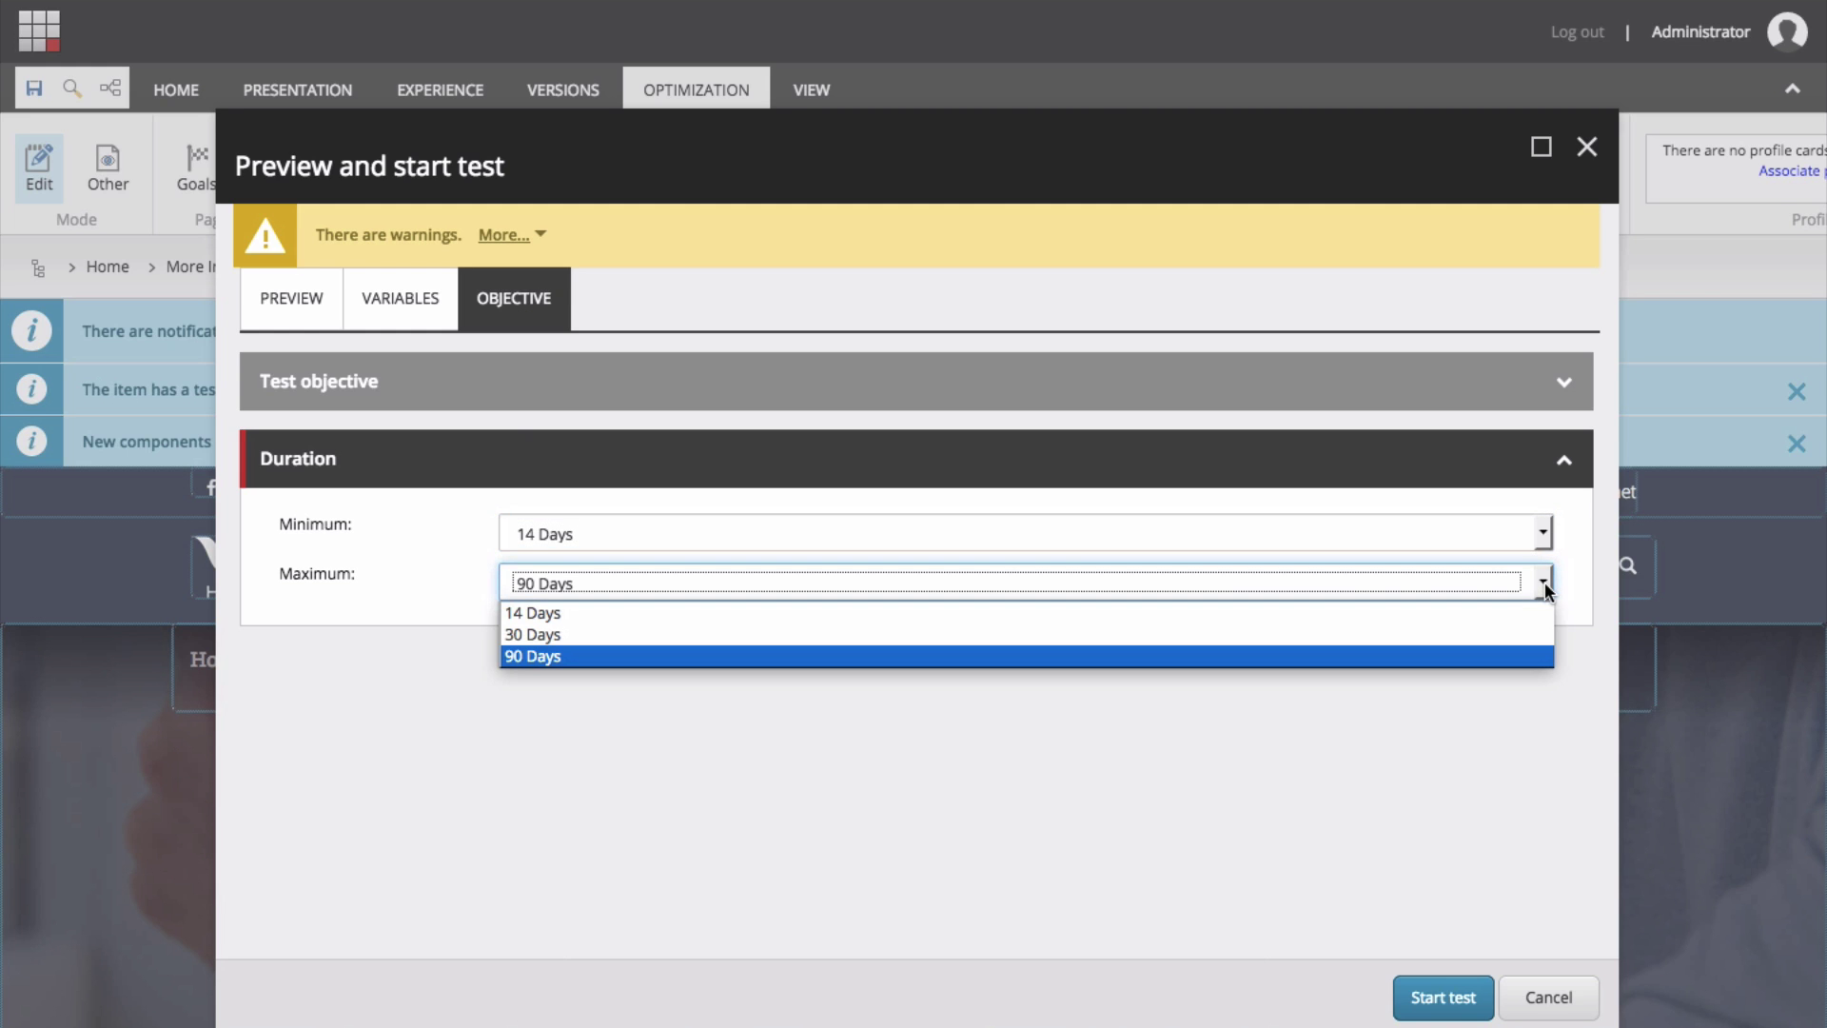
pyautogui.click(534, 657)
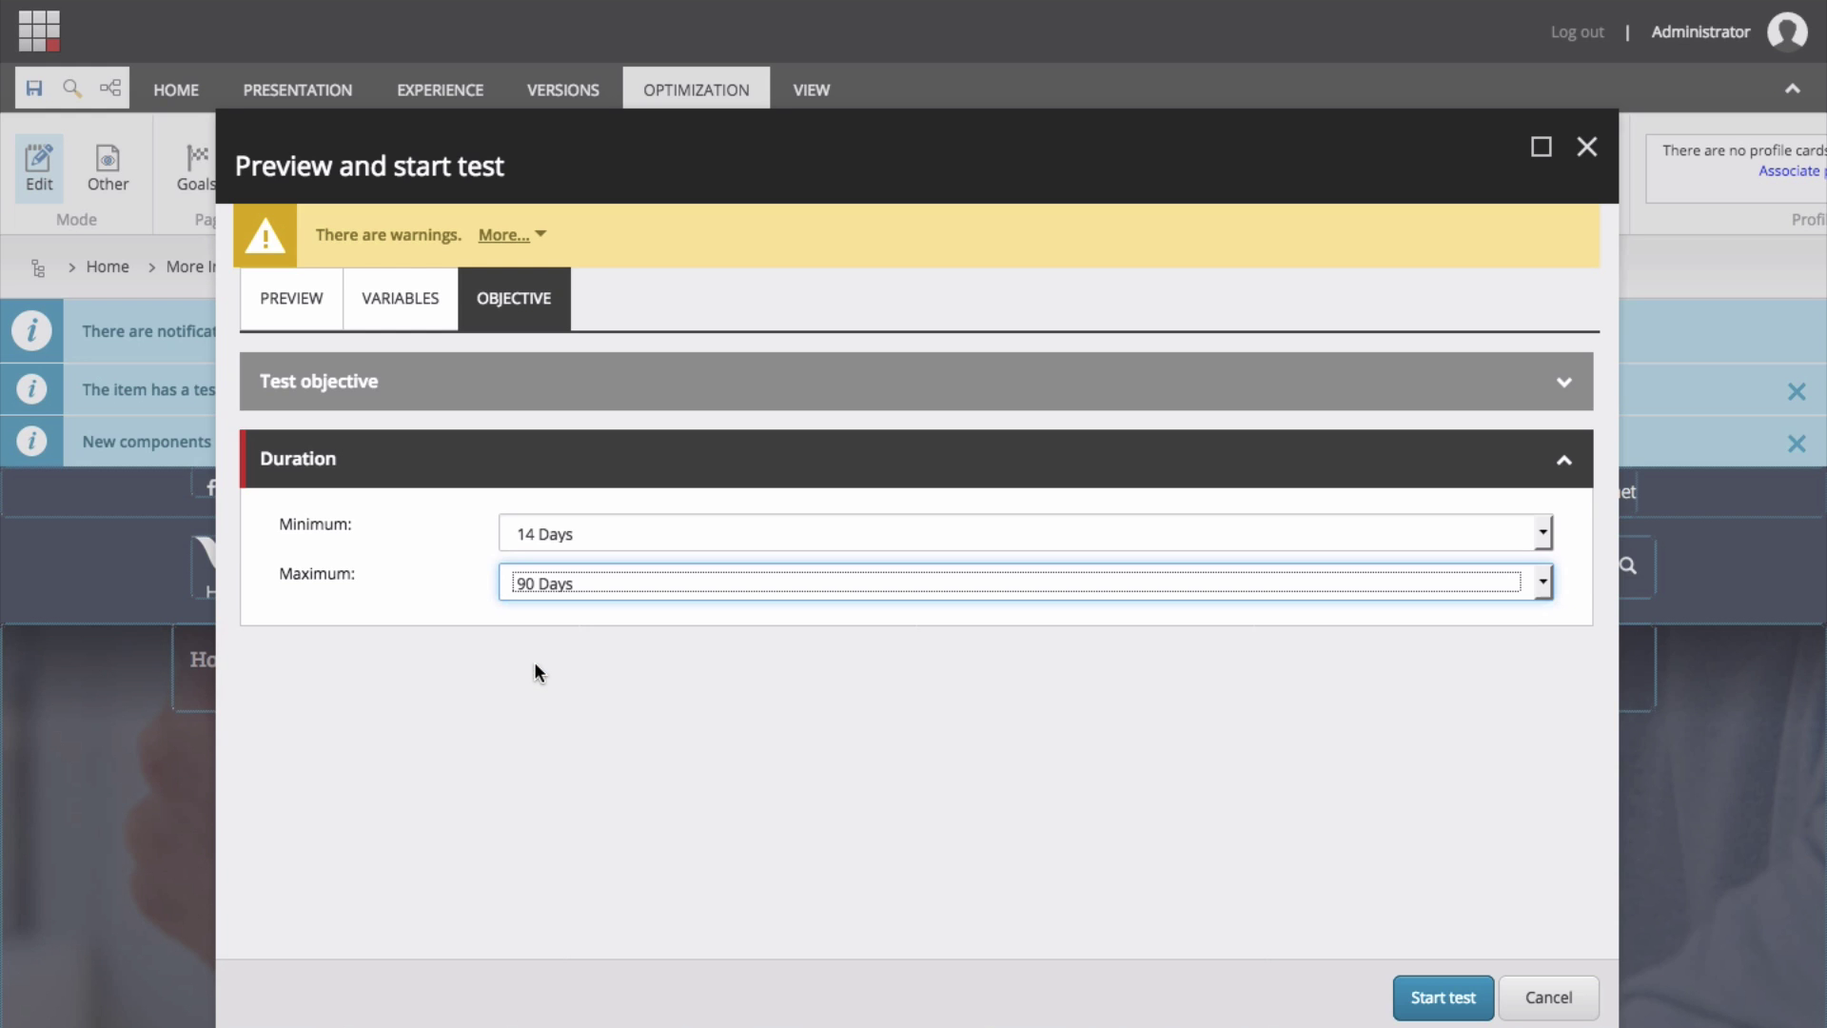
pyautogui.click(1443, 1001)
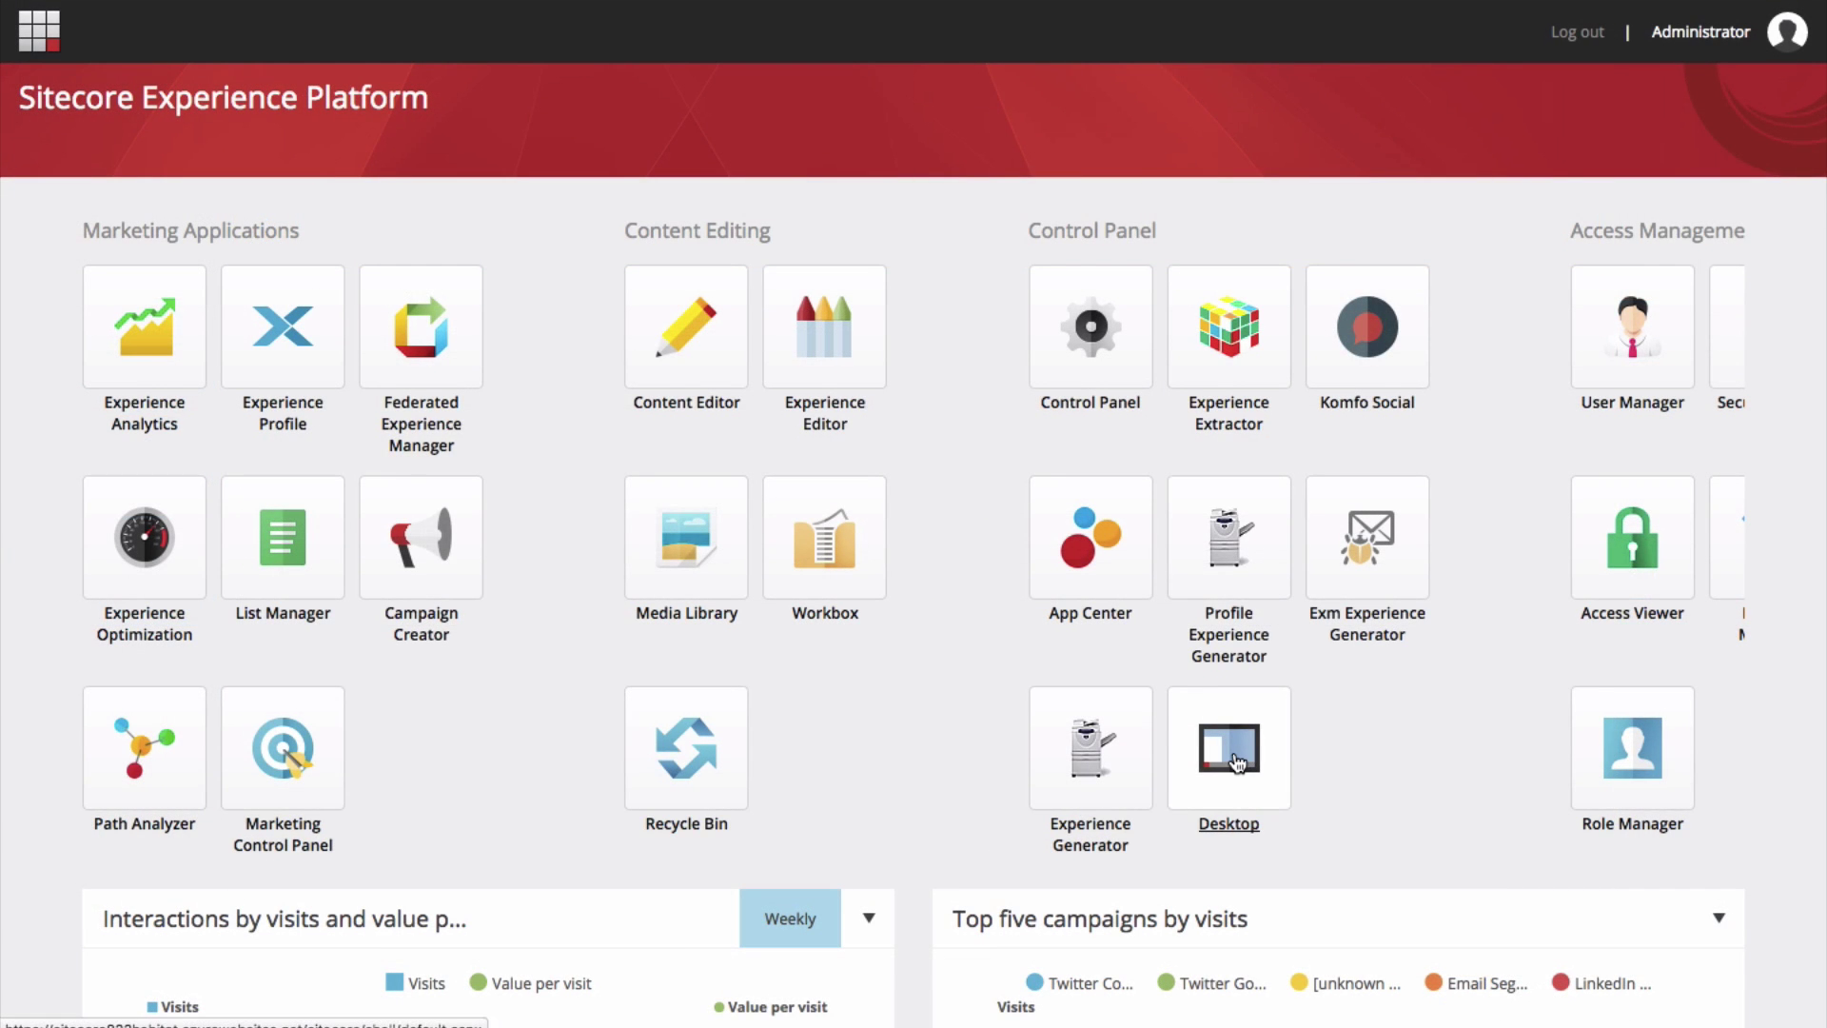
# Launch Publish Site from the Sitecore desktop's start menu.
pyautogui.click(1237, 761)
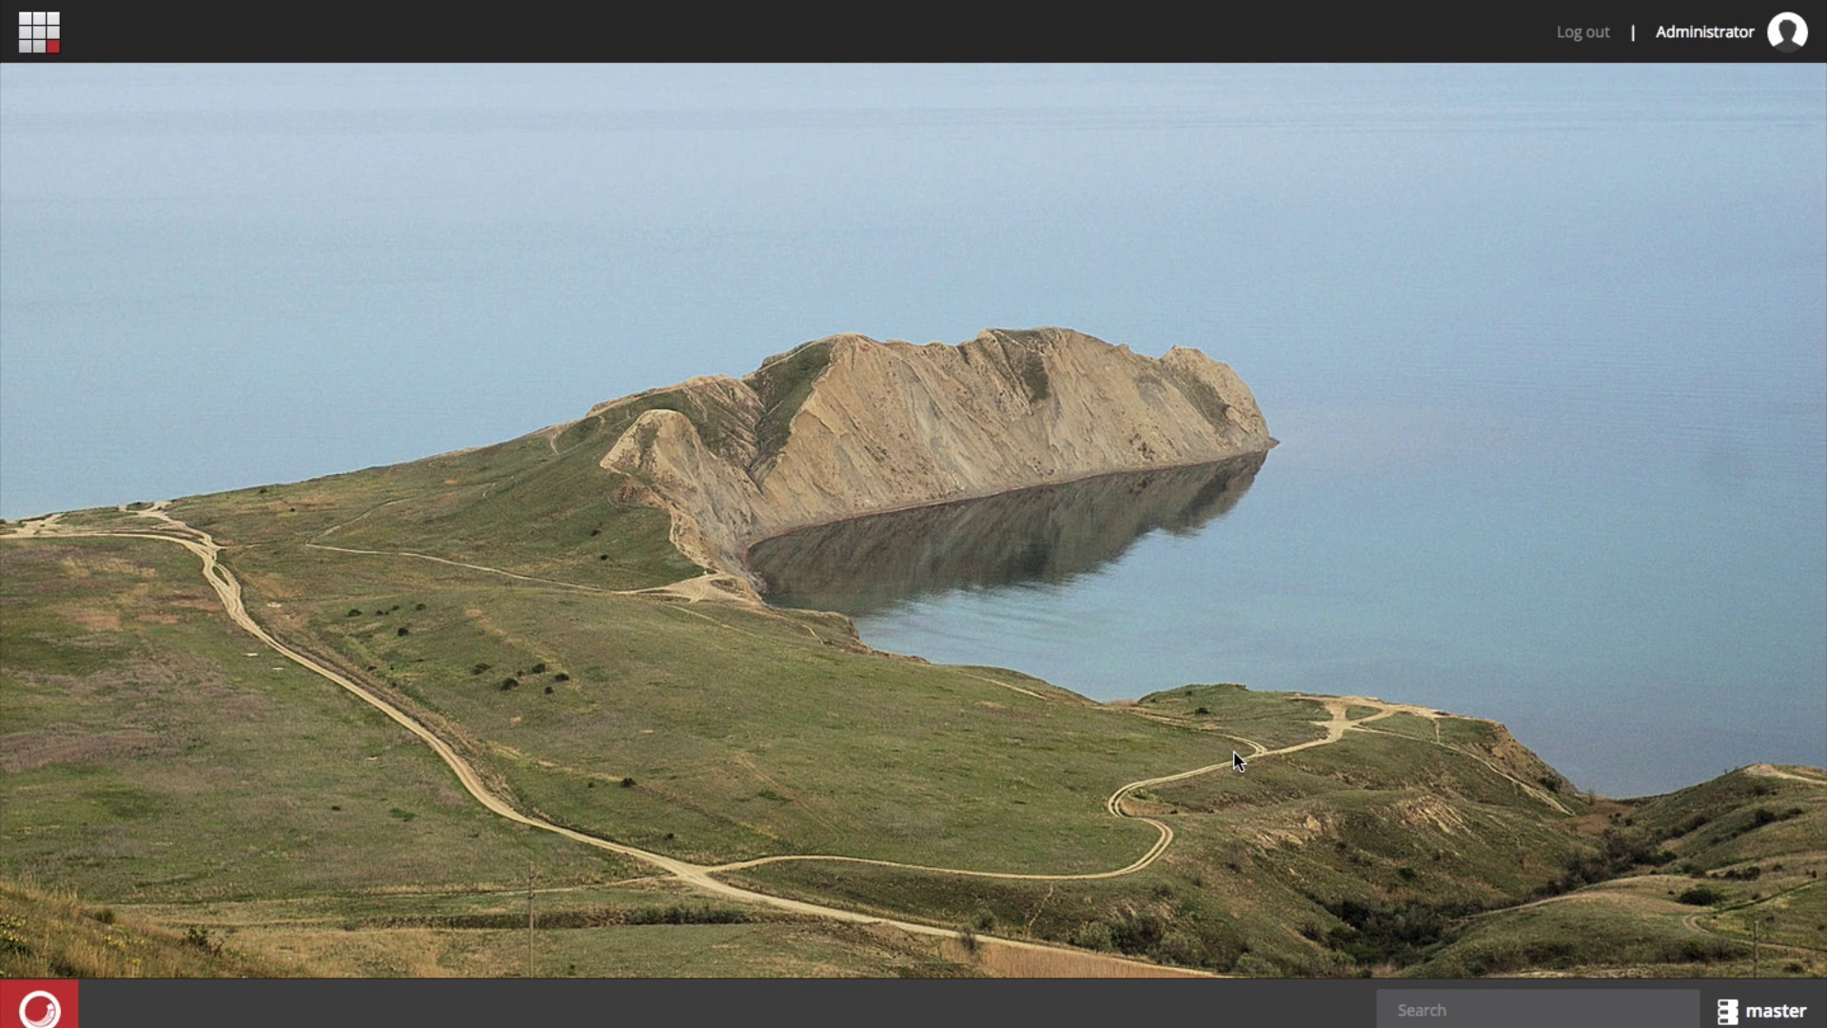
pyautogui.click(42, 1006)
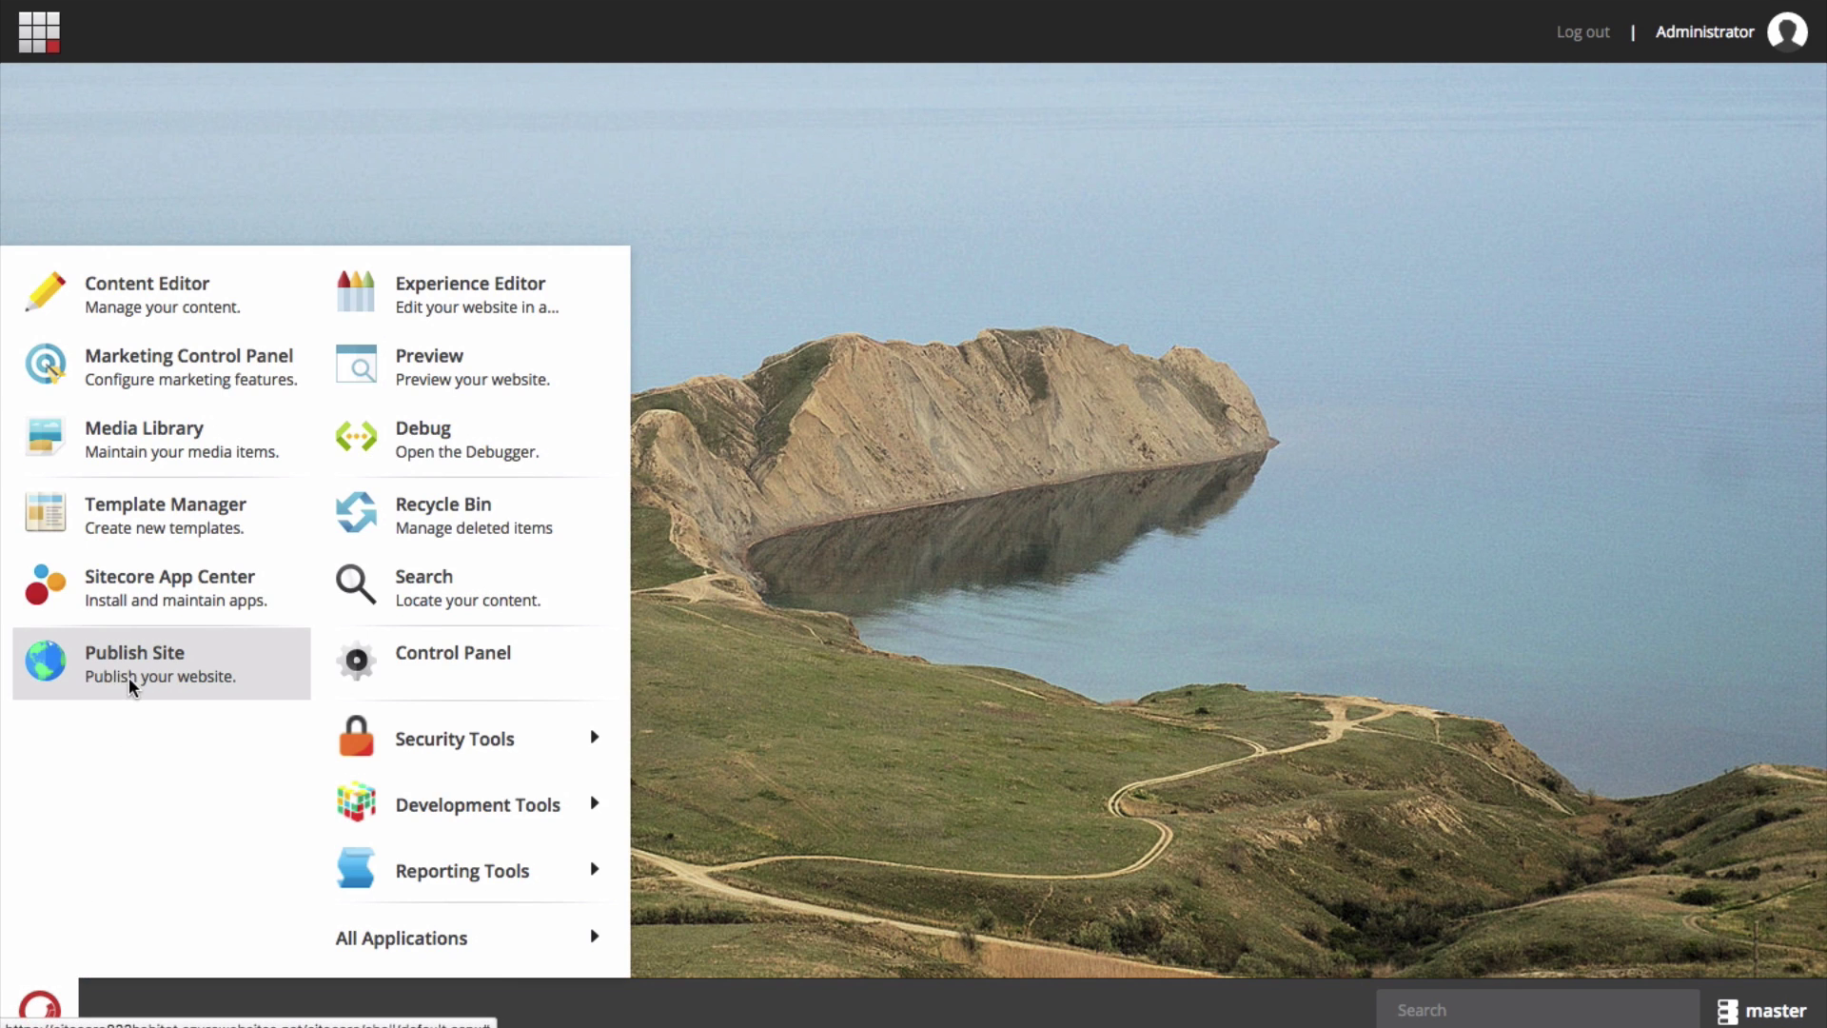
pyautogui.click(167, 687)
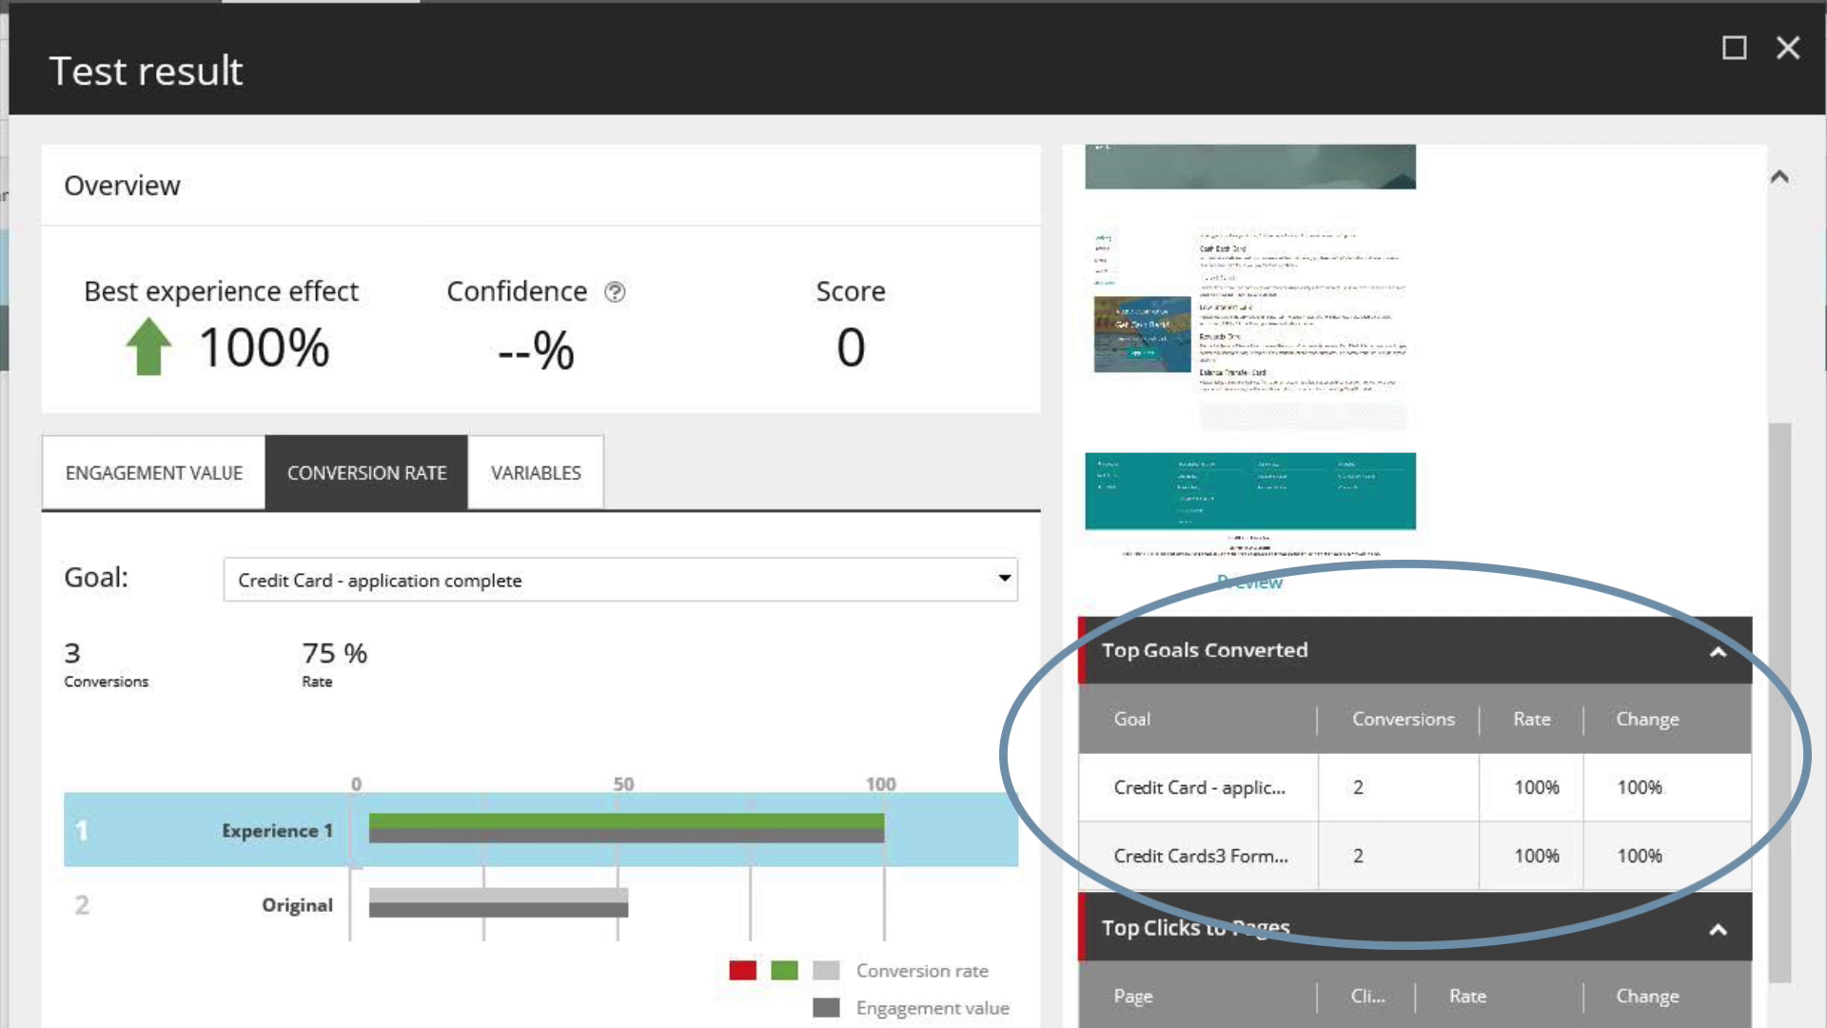
pyautogui.scroll(-8, 1417, 761)
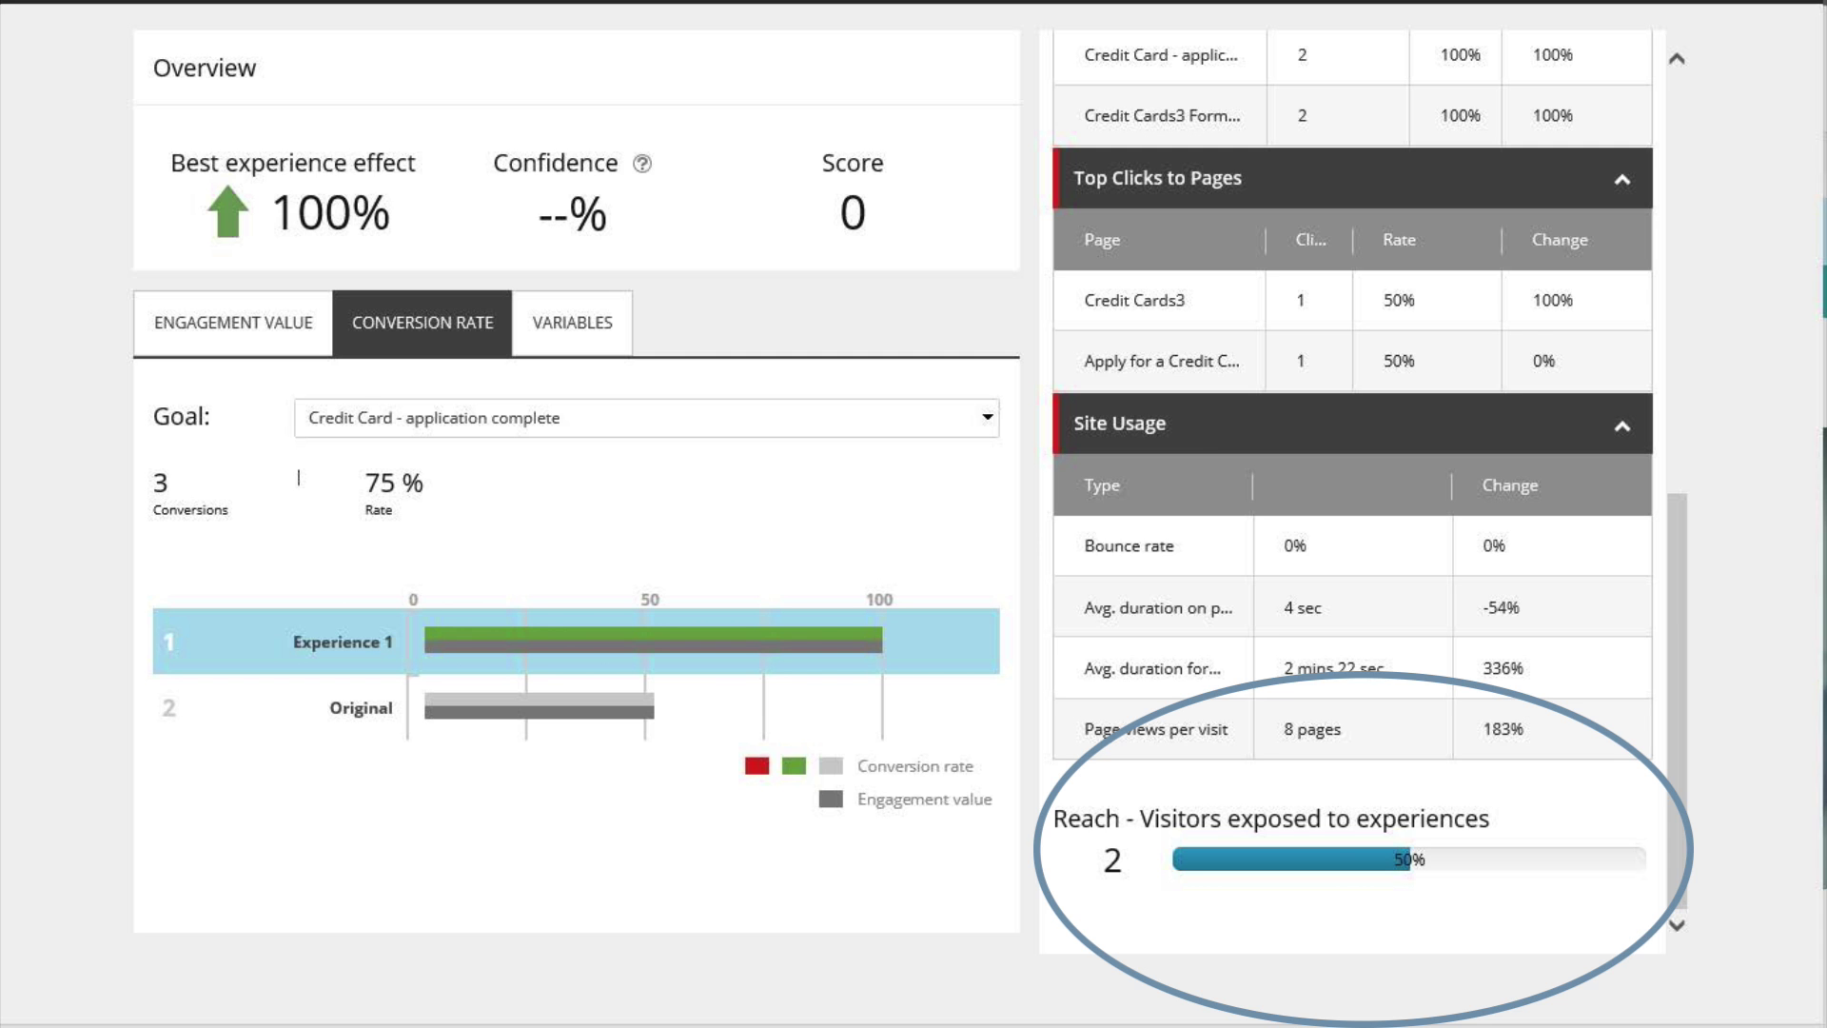
pyautogui.click(362, 707)
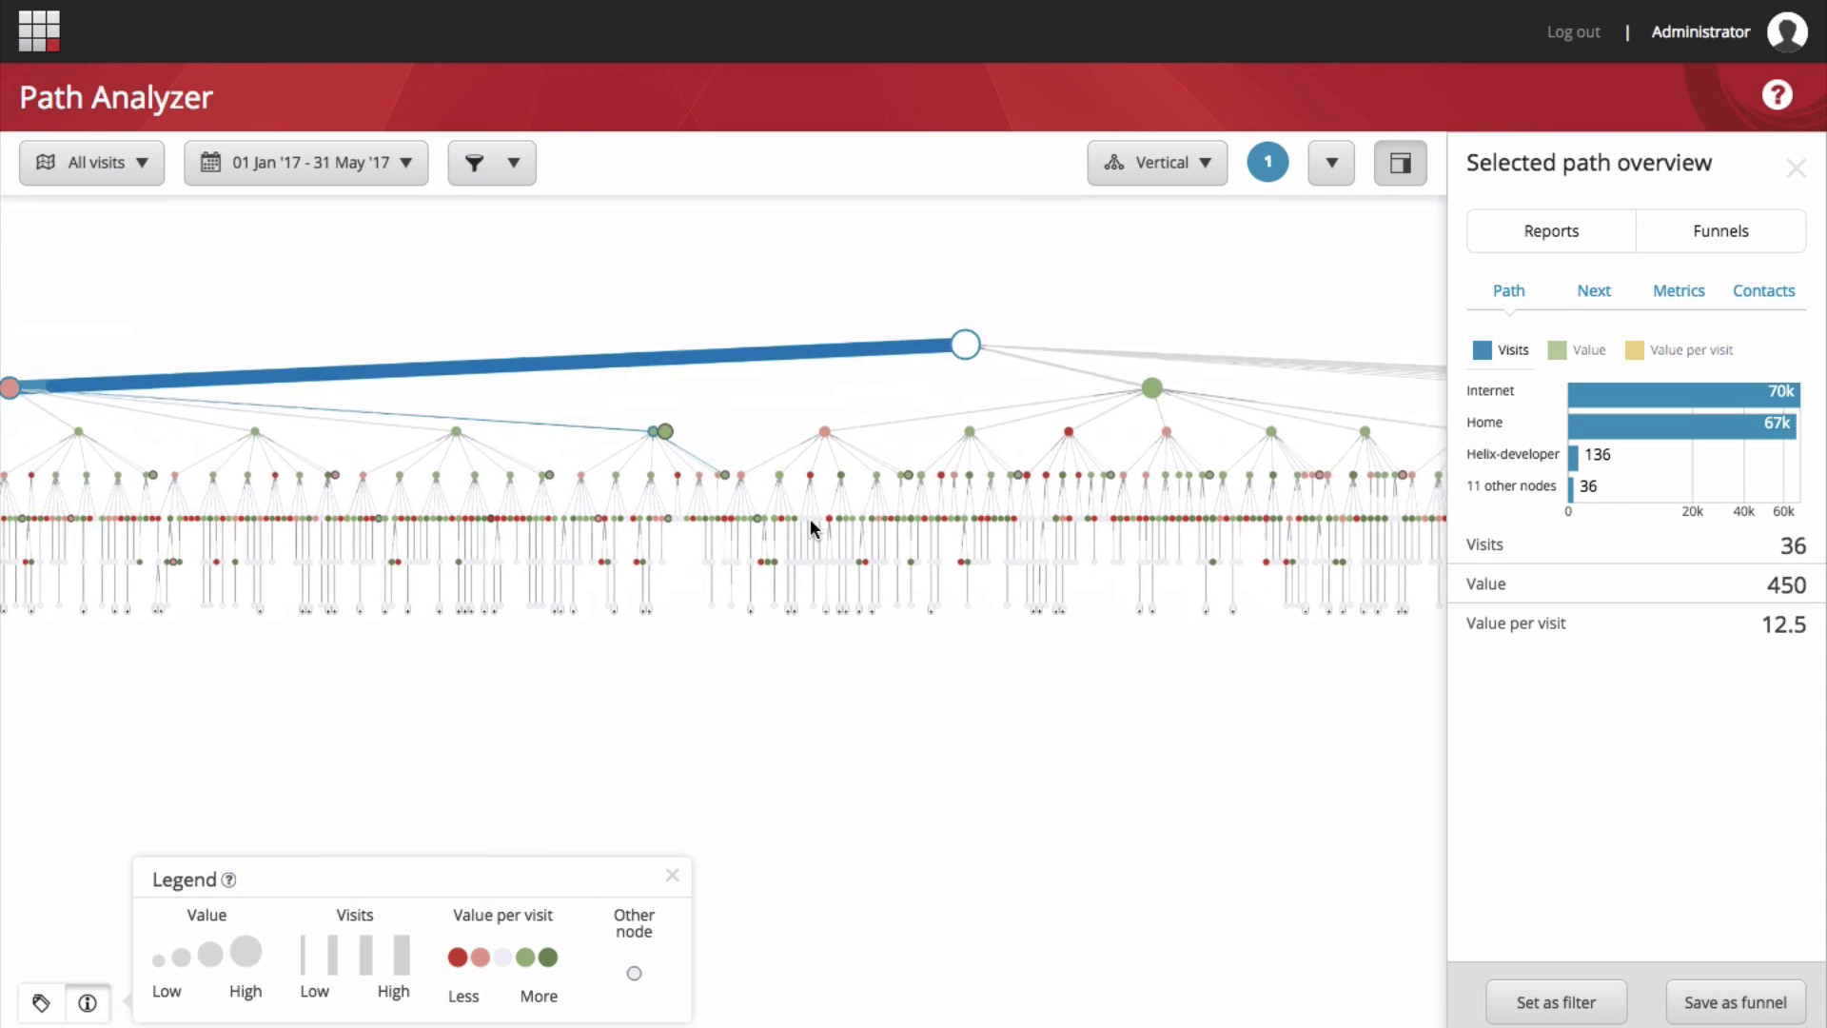
# Select the About-Habitat path, chart Value and Value per visit, and show its full metrics.
pyautogui.scroll(5, 809, 518)
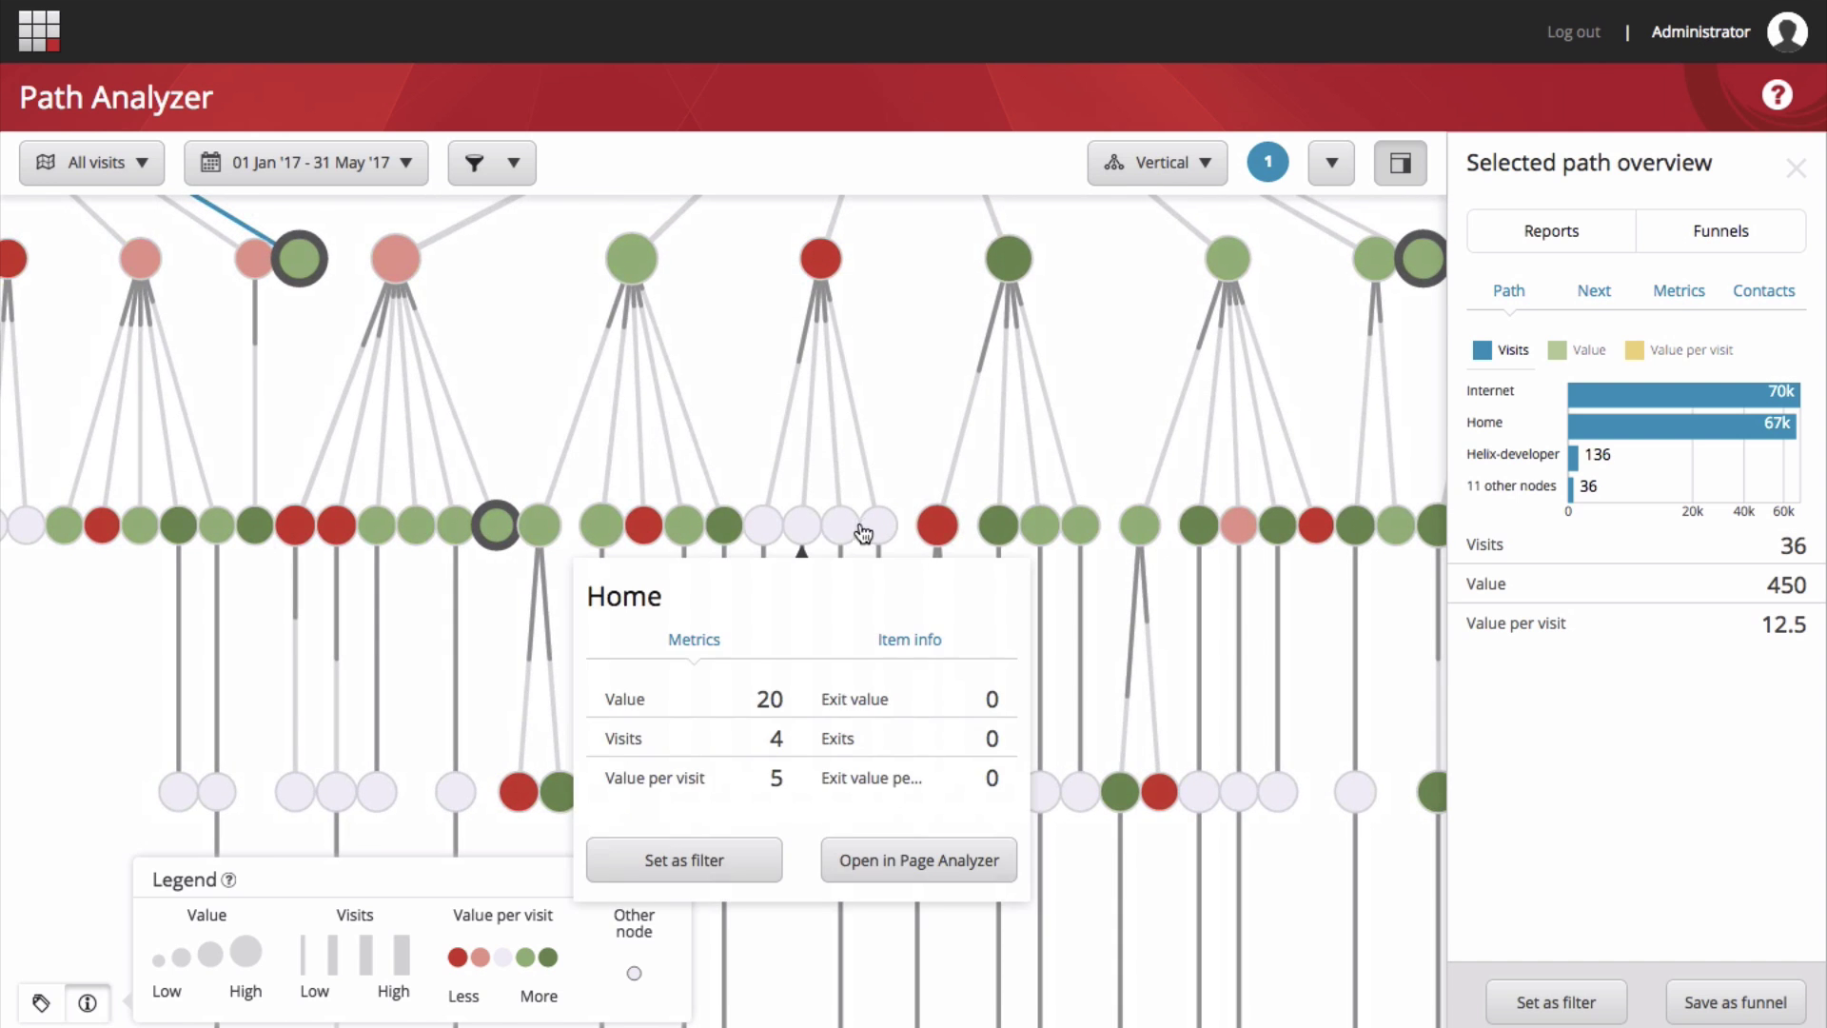
pyautogui.scroll(-2, 922, 521)
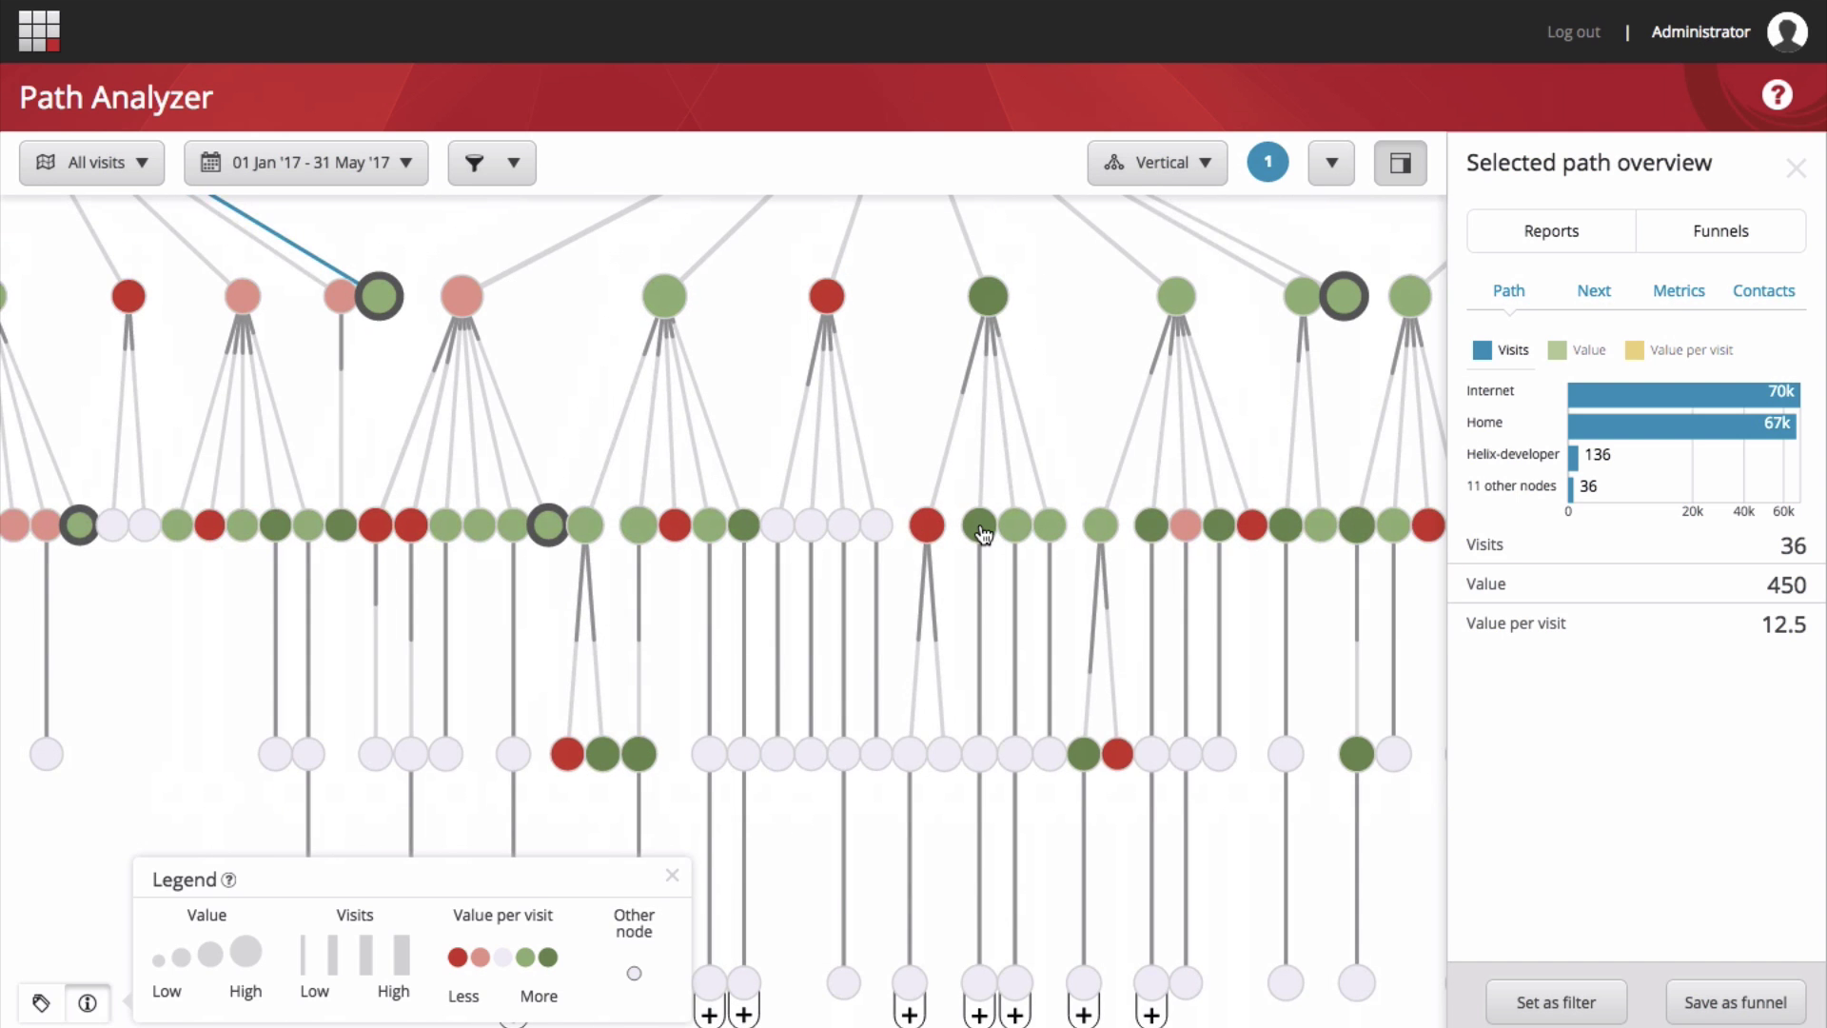
pyautogui.click(980, 525)
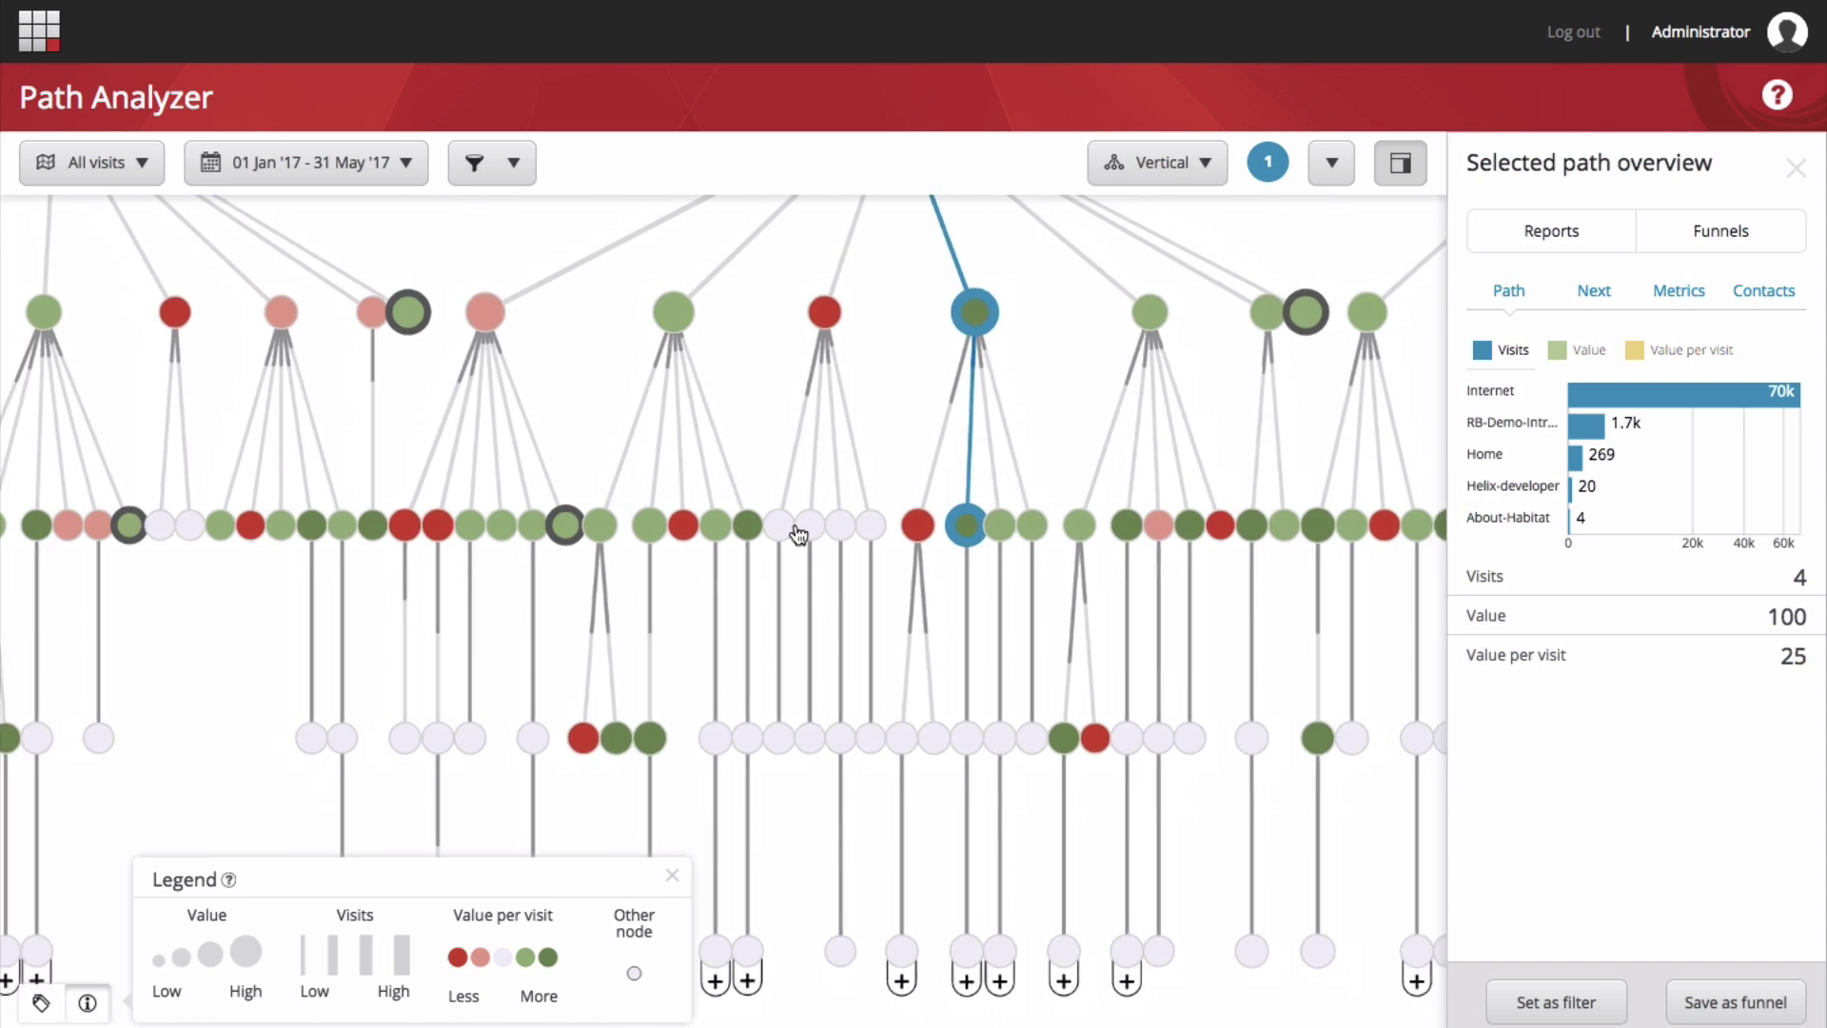
pyautogui.scroll(-3, 804, 534)
pyautogui.moveTo(811, 535)
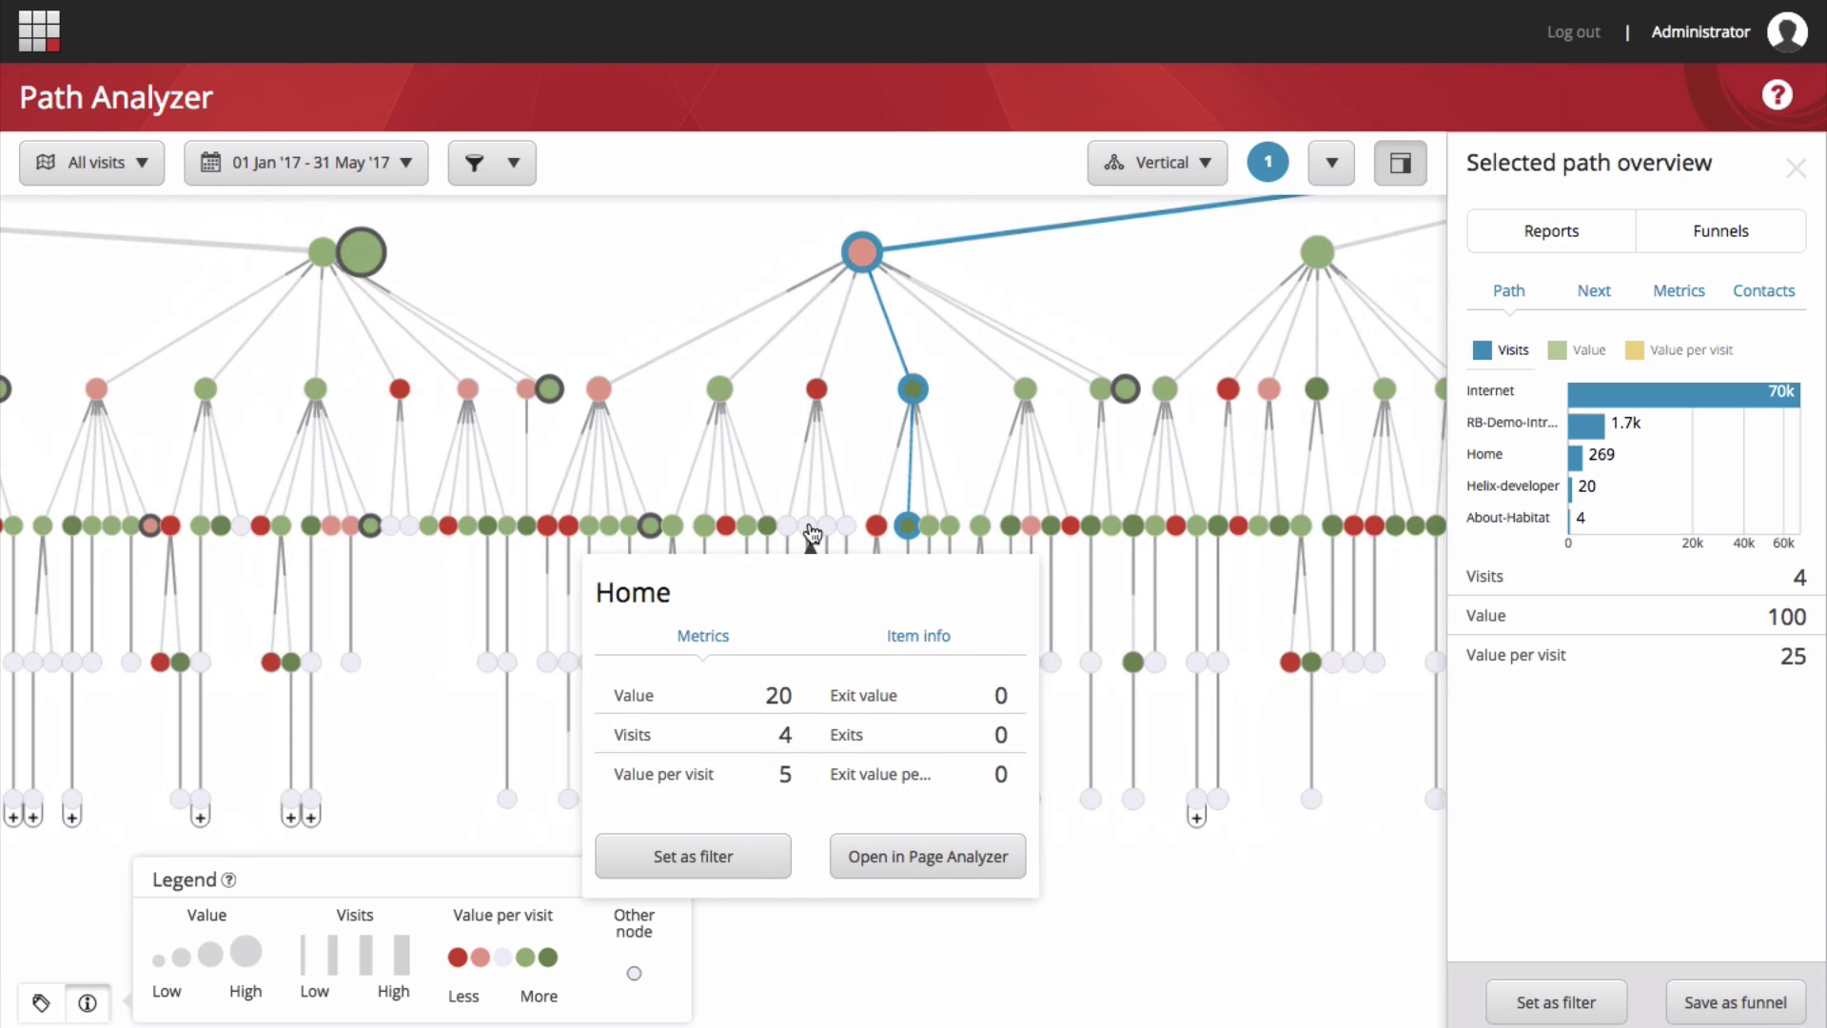
pyautogui.click(1565, 352)
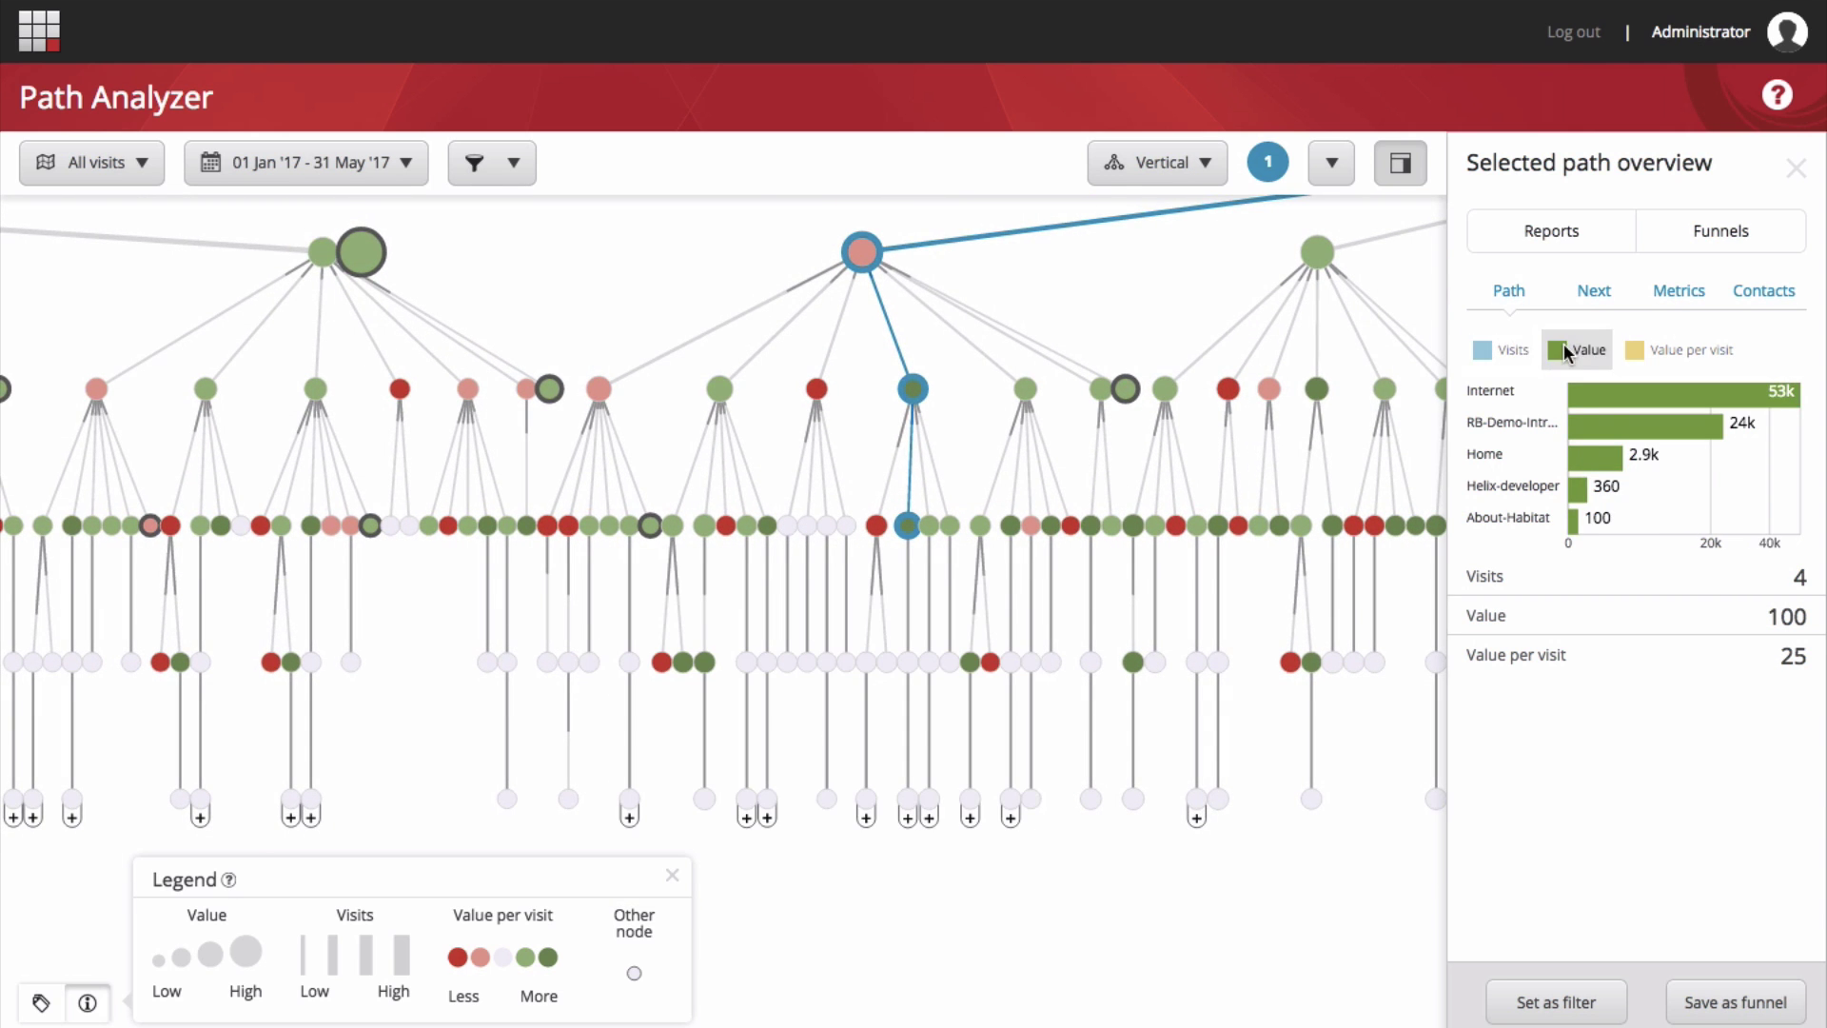
pyautogui.click(1678, 353)
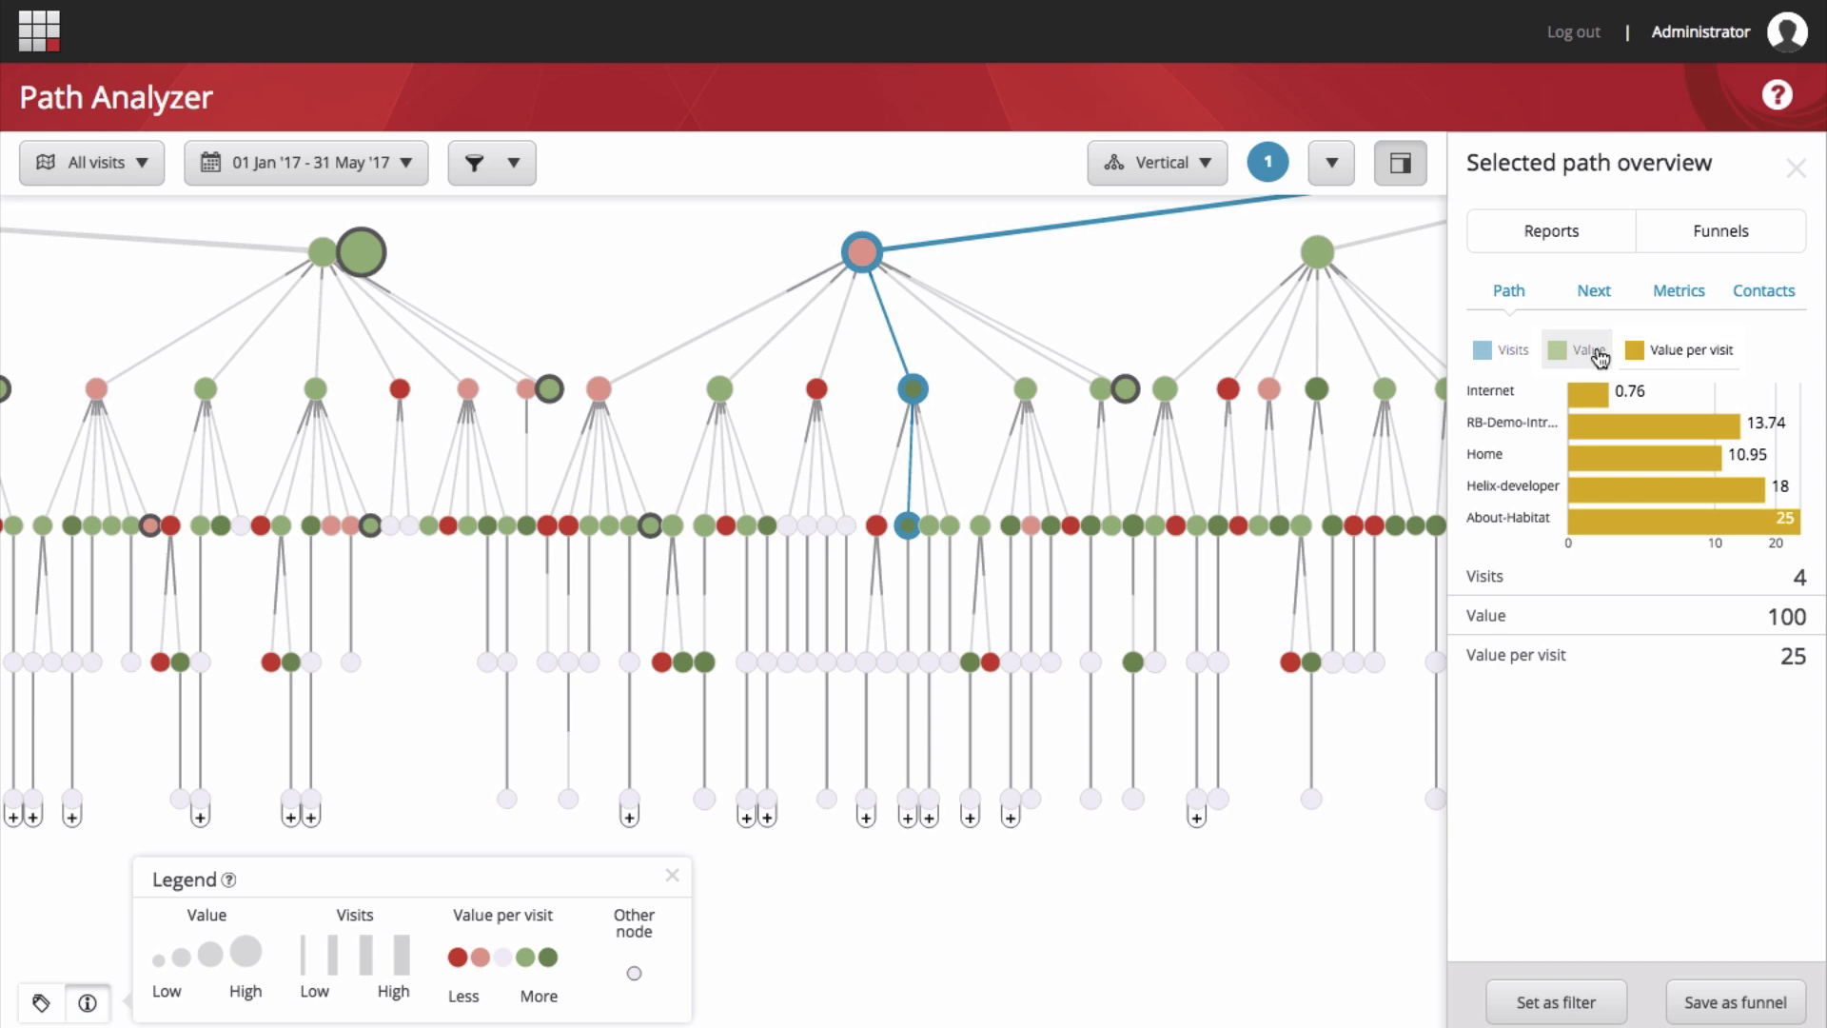
pyautogui.click(1661, 299)
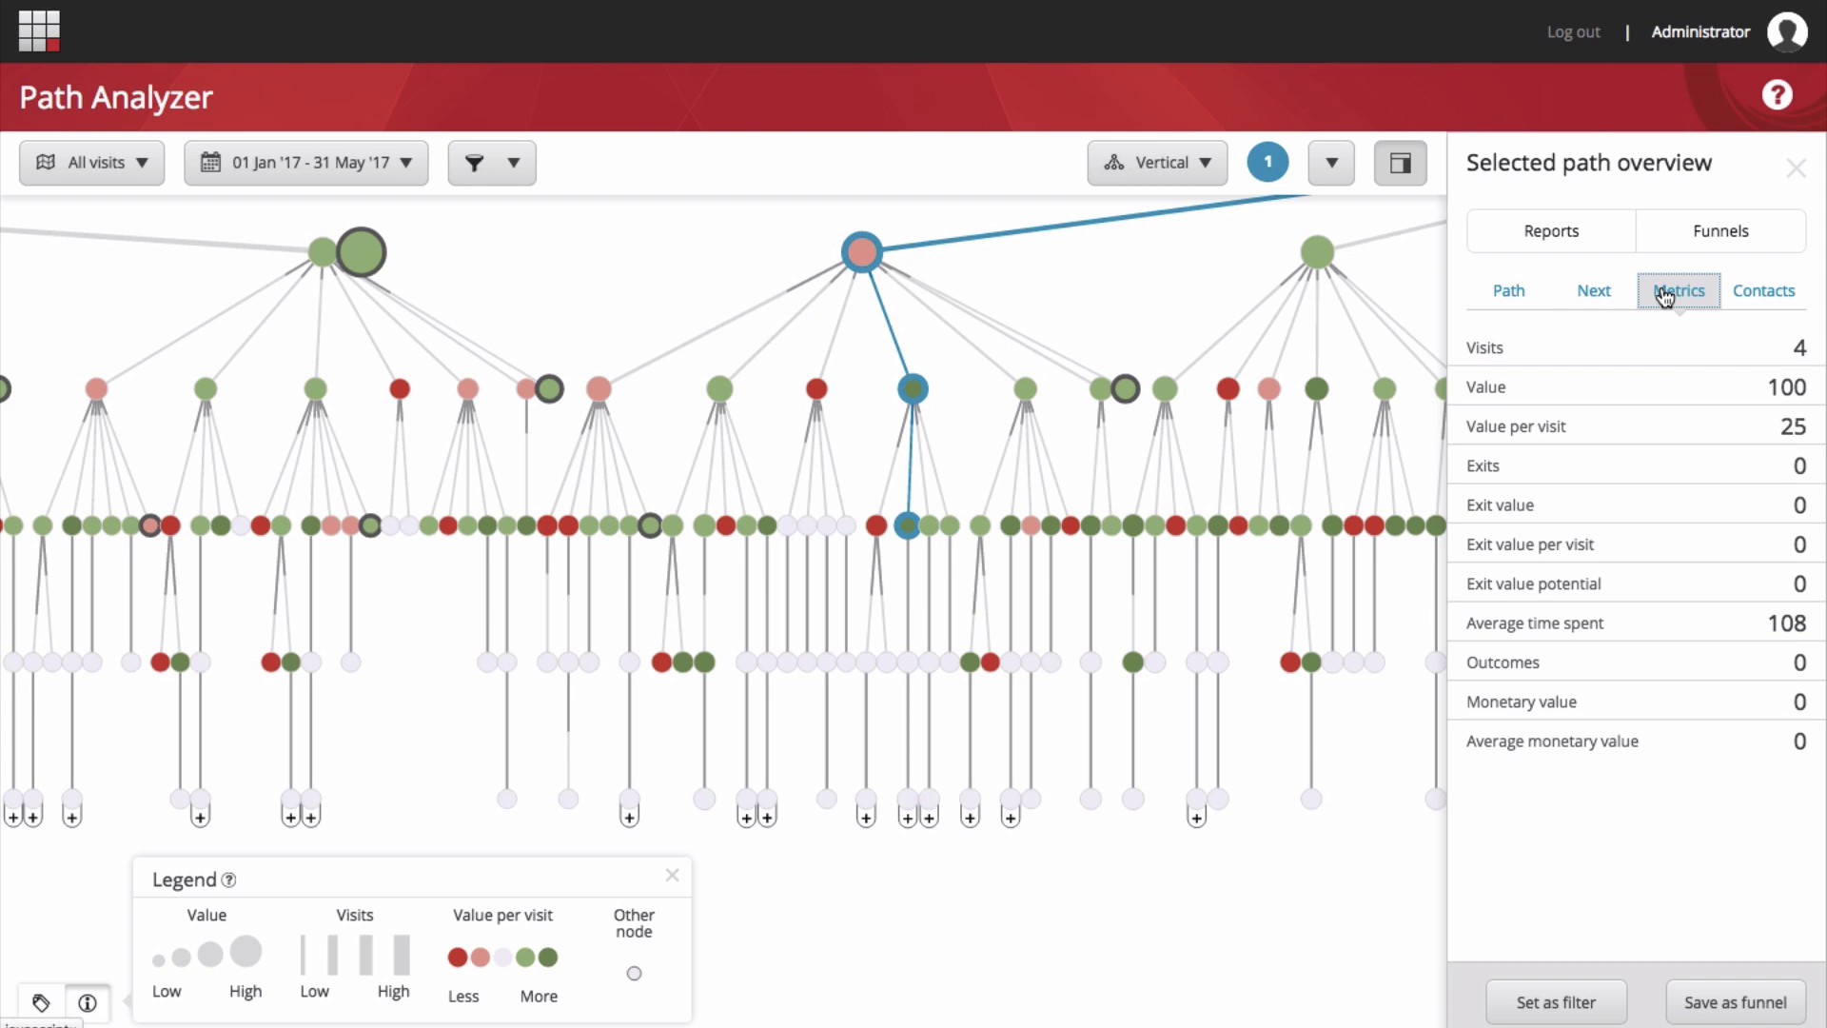